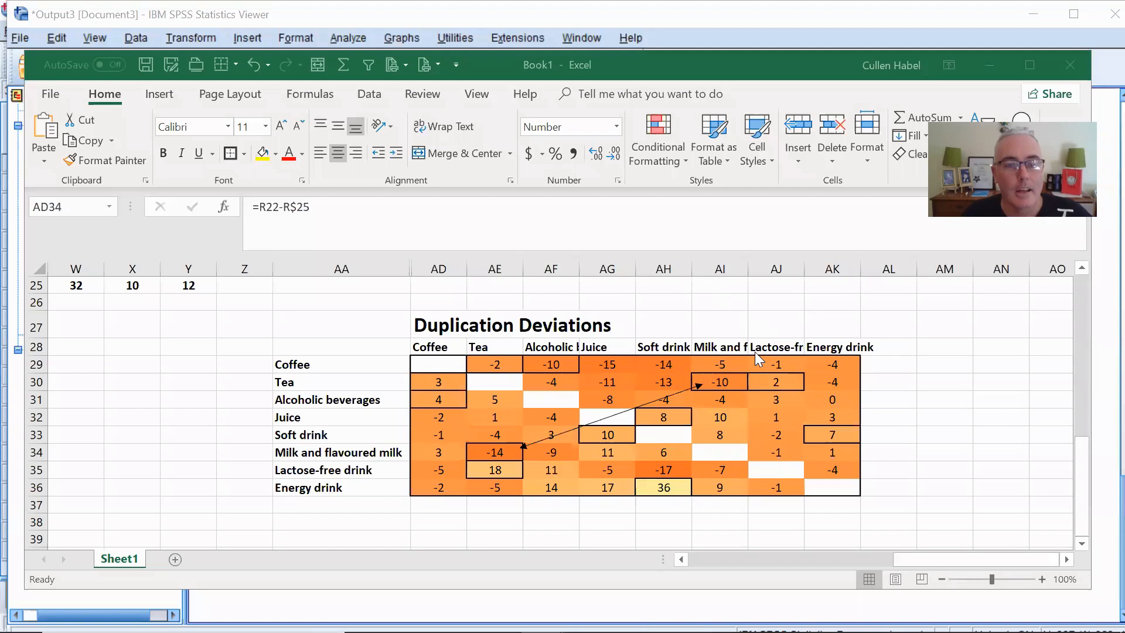
- Go from the Tea and Coffee rows of Duplication Deviations back to the Percentage Duplications table
left_click(300, 384)
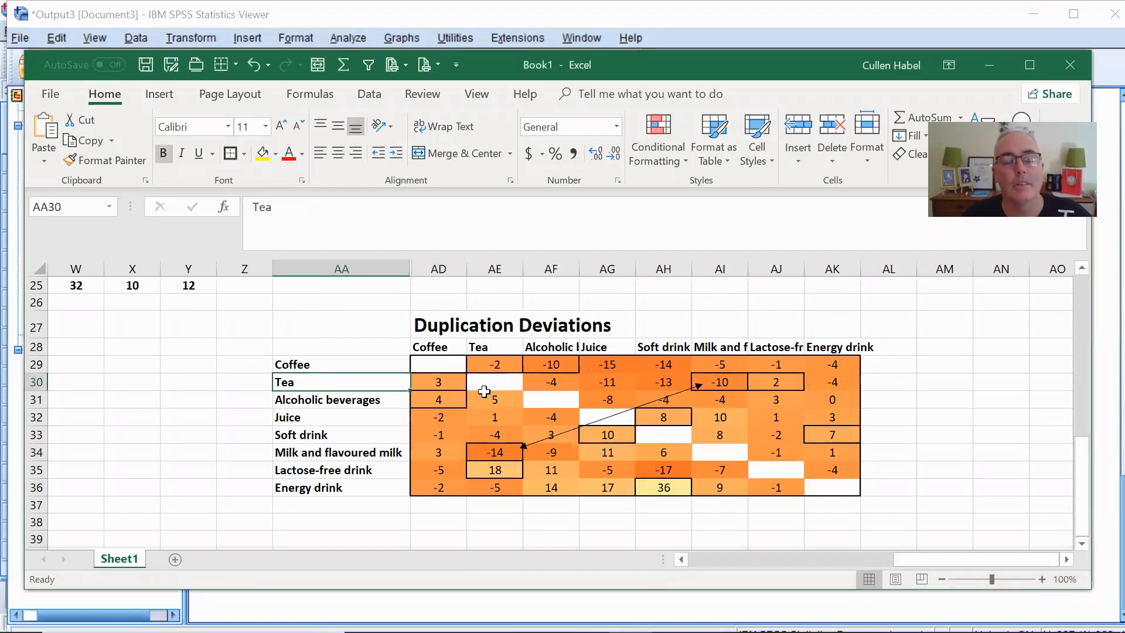
left_click(311, 361)
left_click_drag(895, 558, 783, 561)
scroll(807, 469, "up", 6)
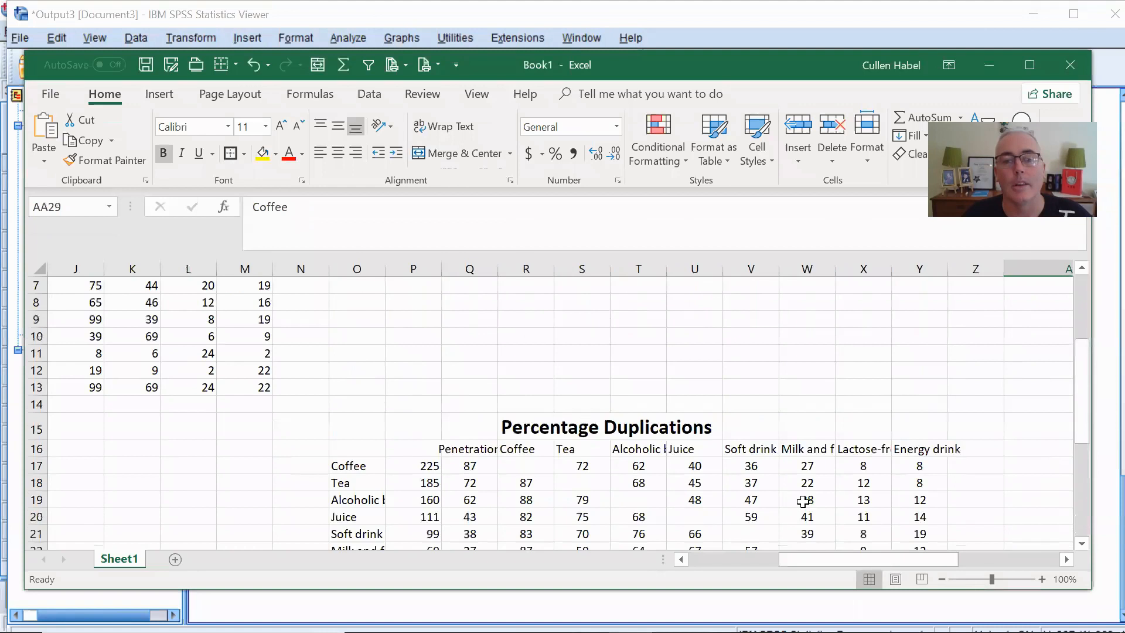
scroll(811, 485, "down", 3)
scroll(602, 348, "up", 1)
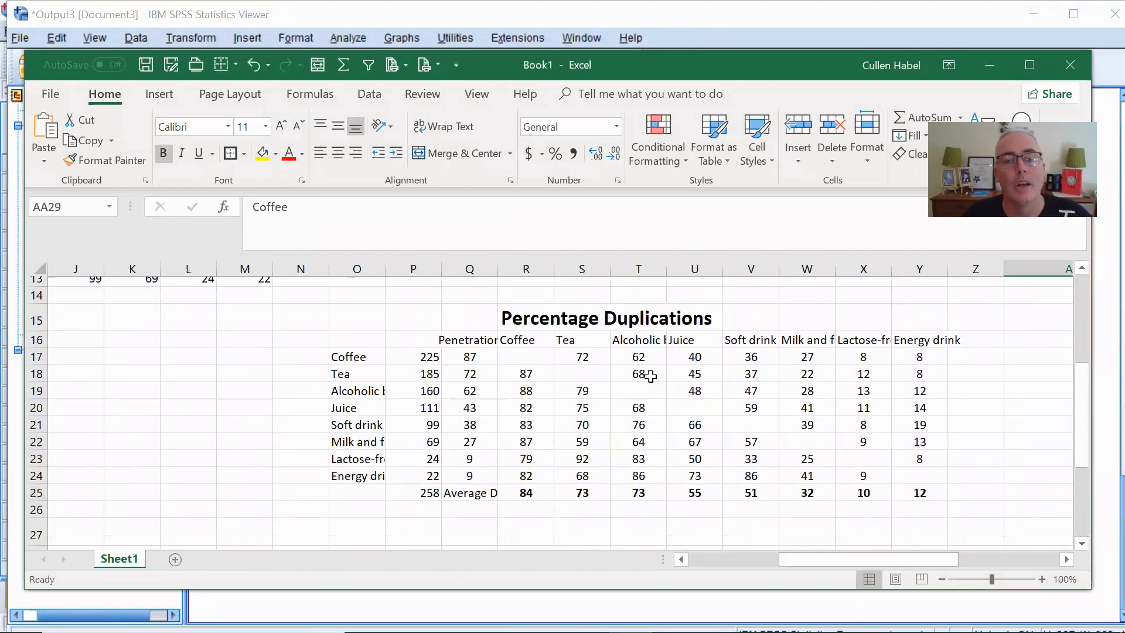
- Examine the Coffee row of Percentage Duplications across Tea, Alcoholic beverages, Juice, Soft drink, and Milk and flavoured milk
left_click(354, 365)
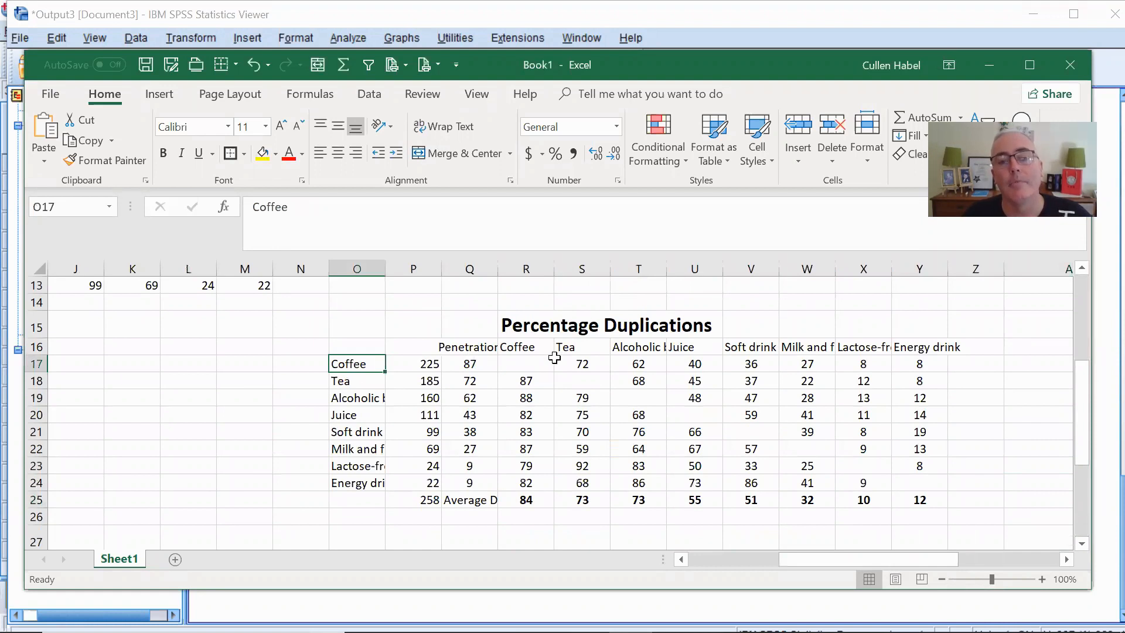
left_click(595, 364)
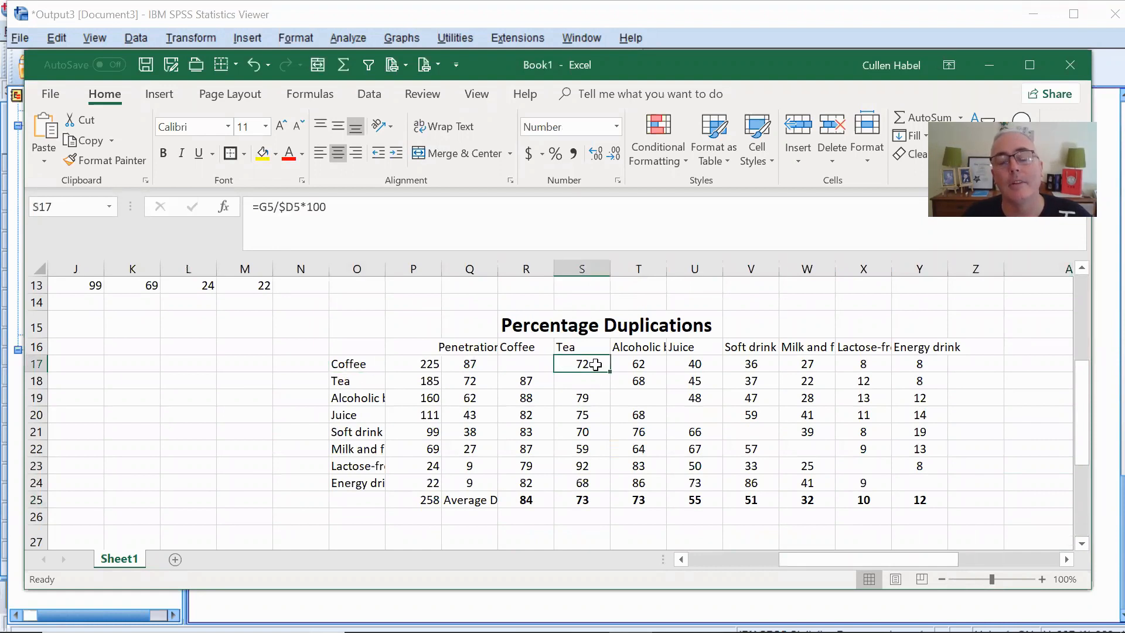
left_click(366, 364)
left_click(585, 365)
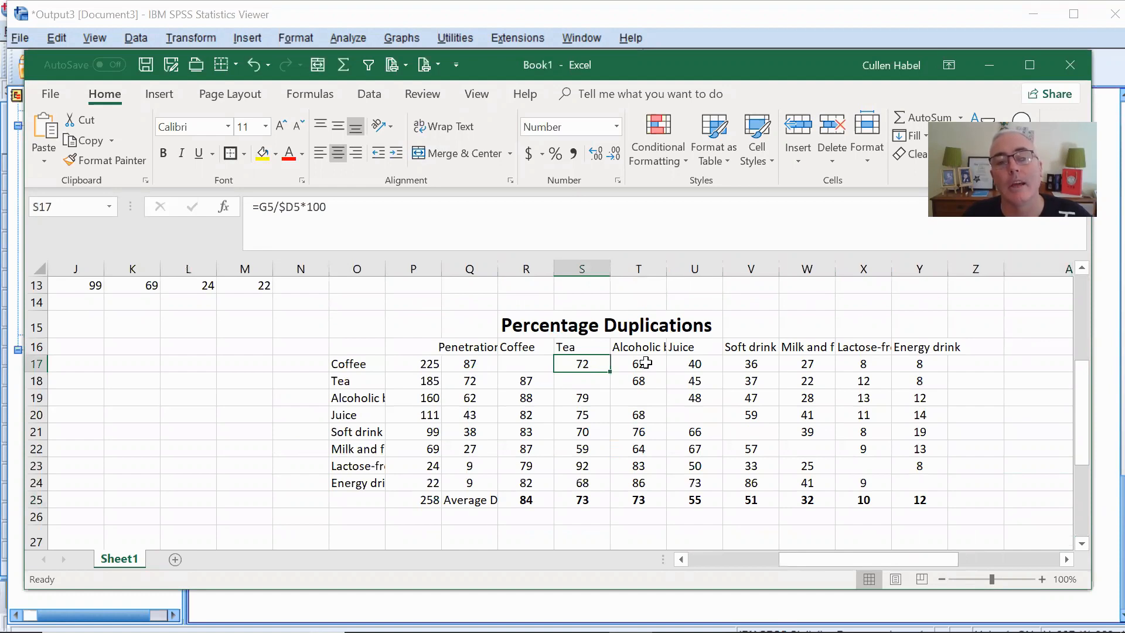
left_click(645, 363)
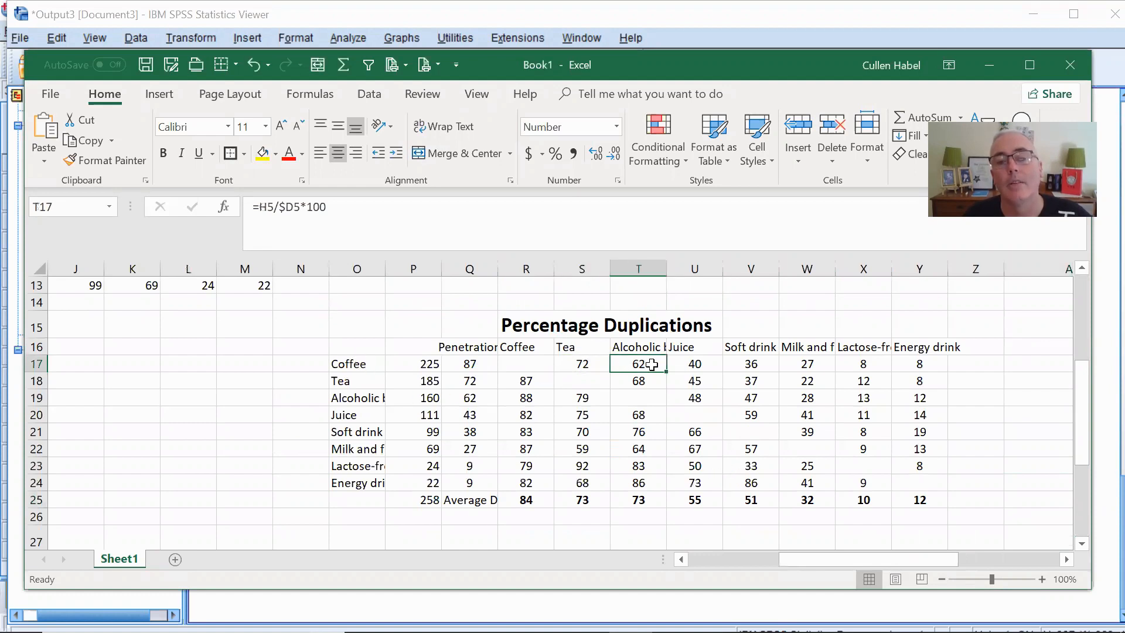
left_click(683, 366)
left_click(769, 364)
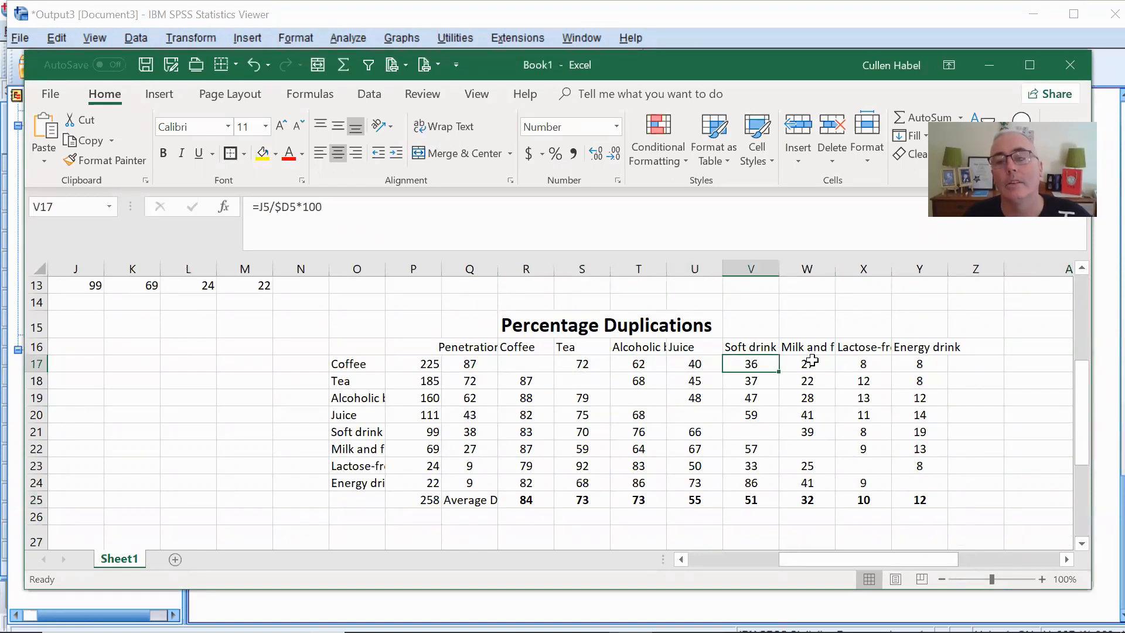
left_click(812, 362)
- Inspect the Duplication Deviations for Lactose-free drink with Tea and for Energy drink with Soft drink
left_click_drag(833, 556, 952, 559)
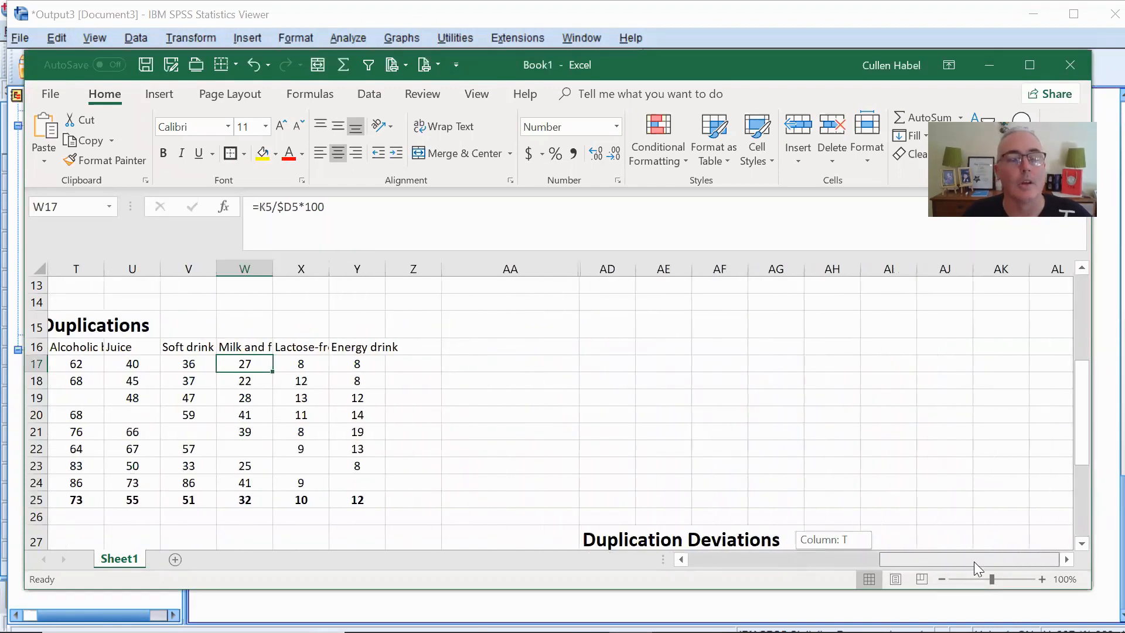
scroll(887, 375, "down", 5)
scroll(894, 382, "up", 1)
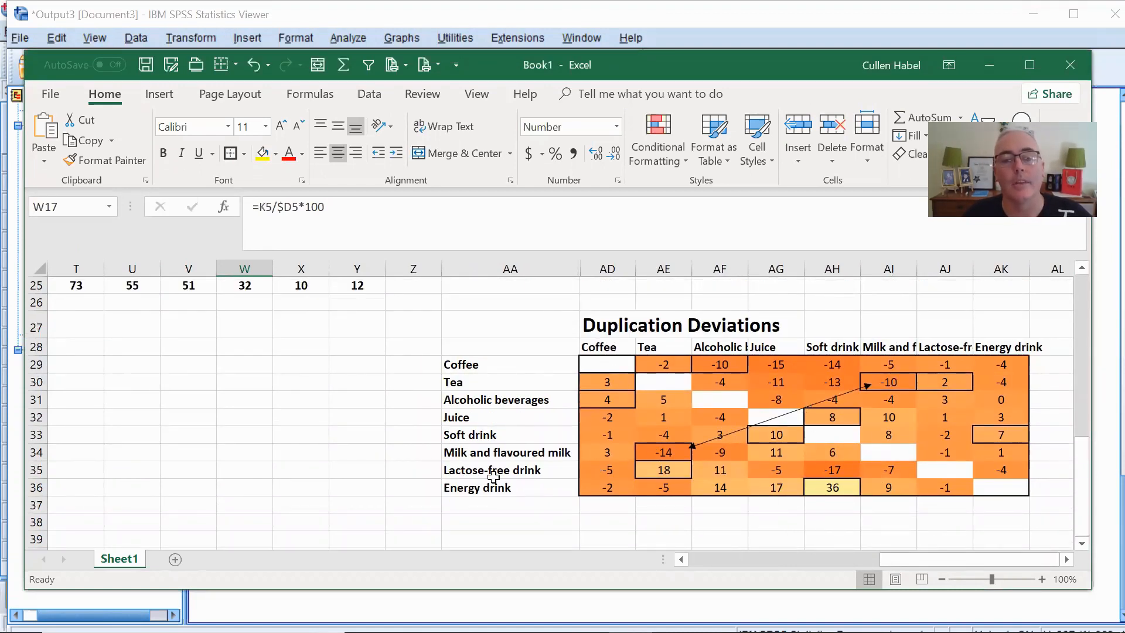
left_click(475, 482)
left_click(481, 467)
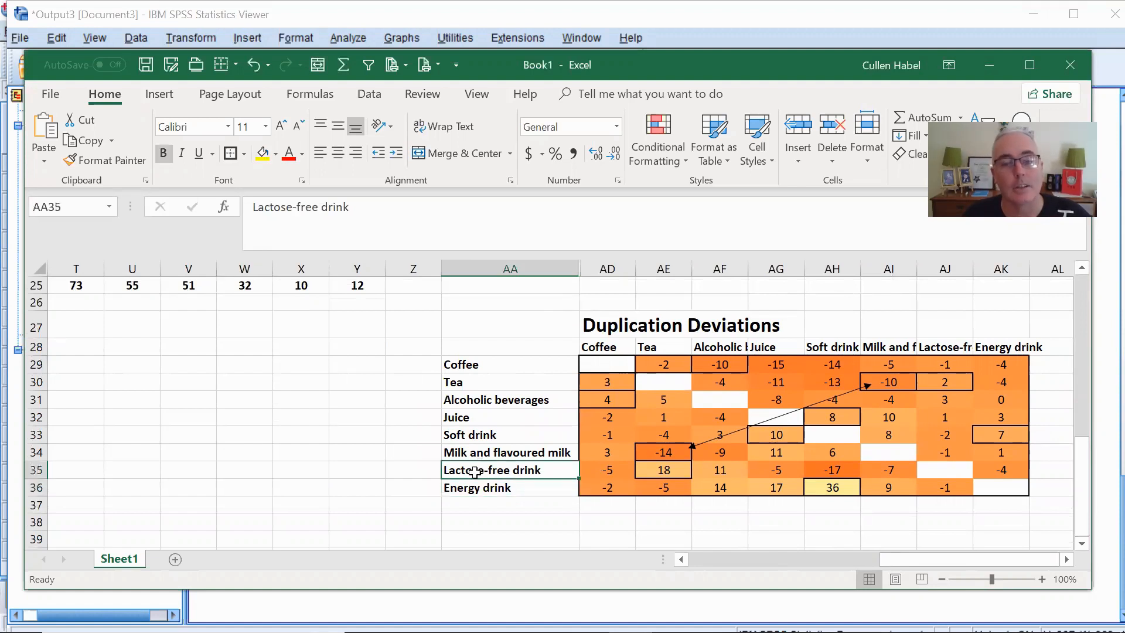
left_click(670, 470)
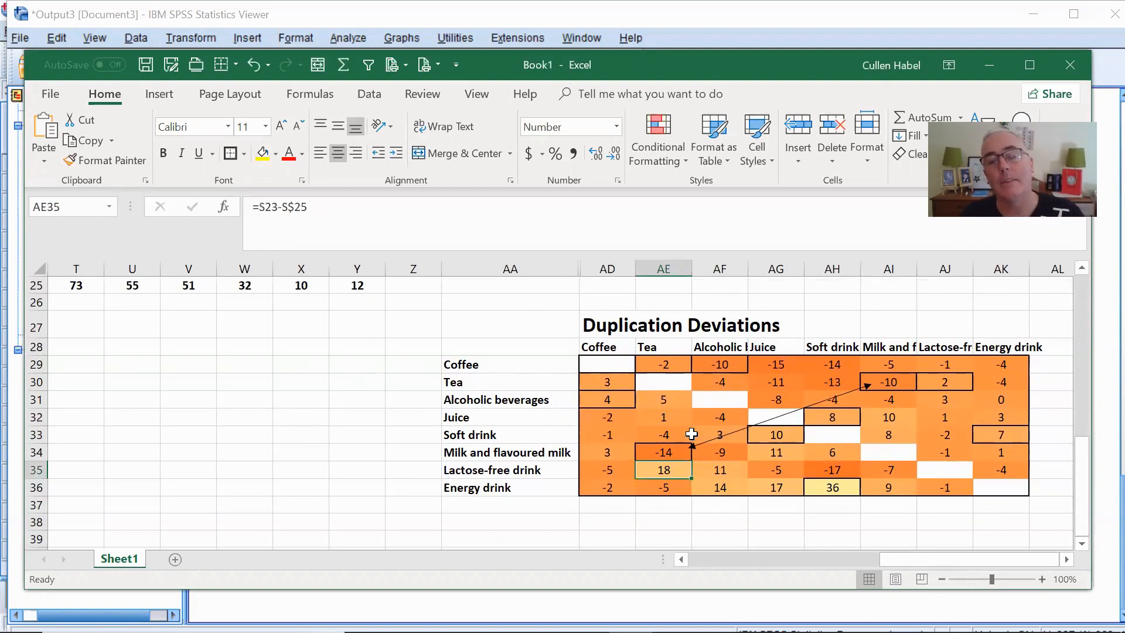
left_click(487, 488)
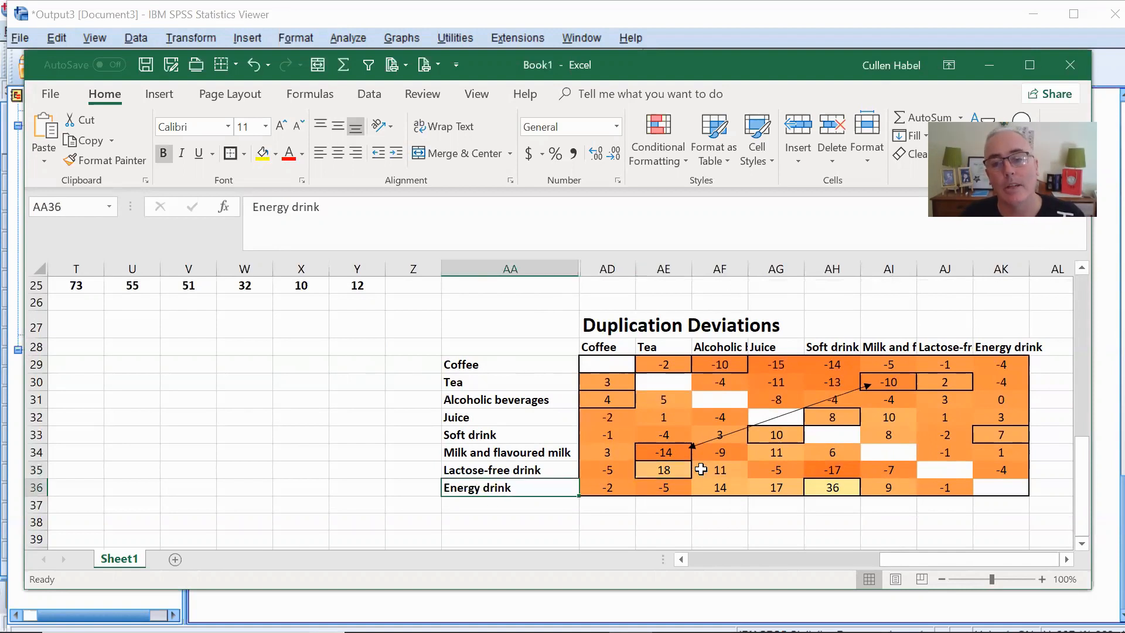
left_click(832, 486)
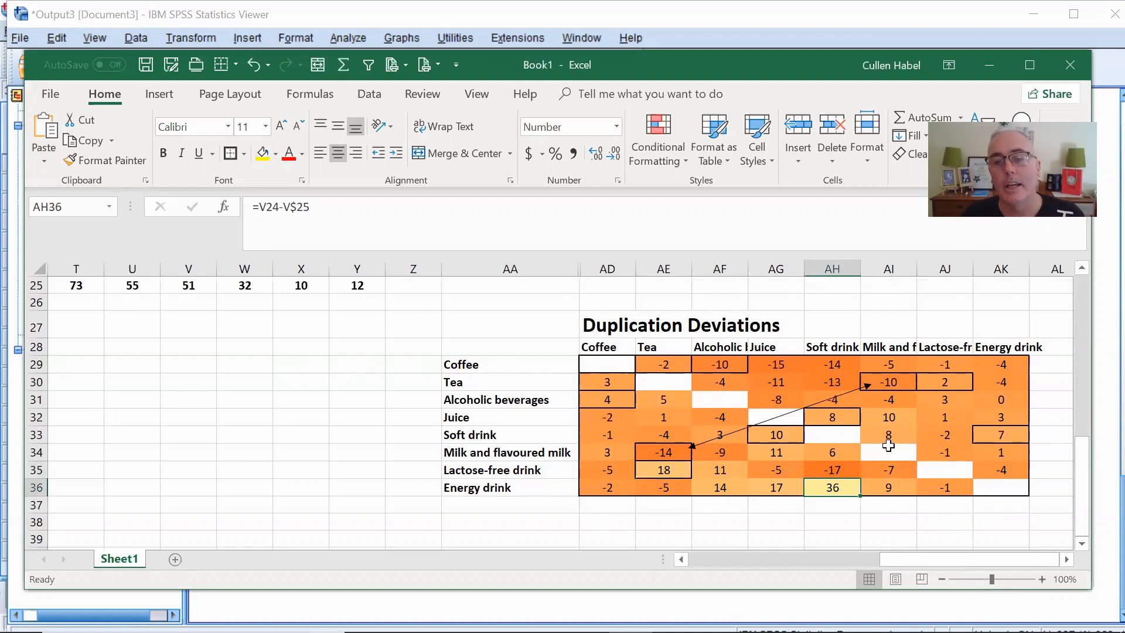
- Inspect the Soft drink row's deviation for Energy drink in the Duplication Deviations table
left_click(883, 471)
left_click(937, 454)
left_click(1012, 432)
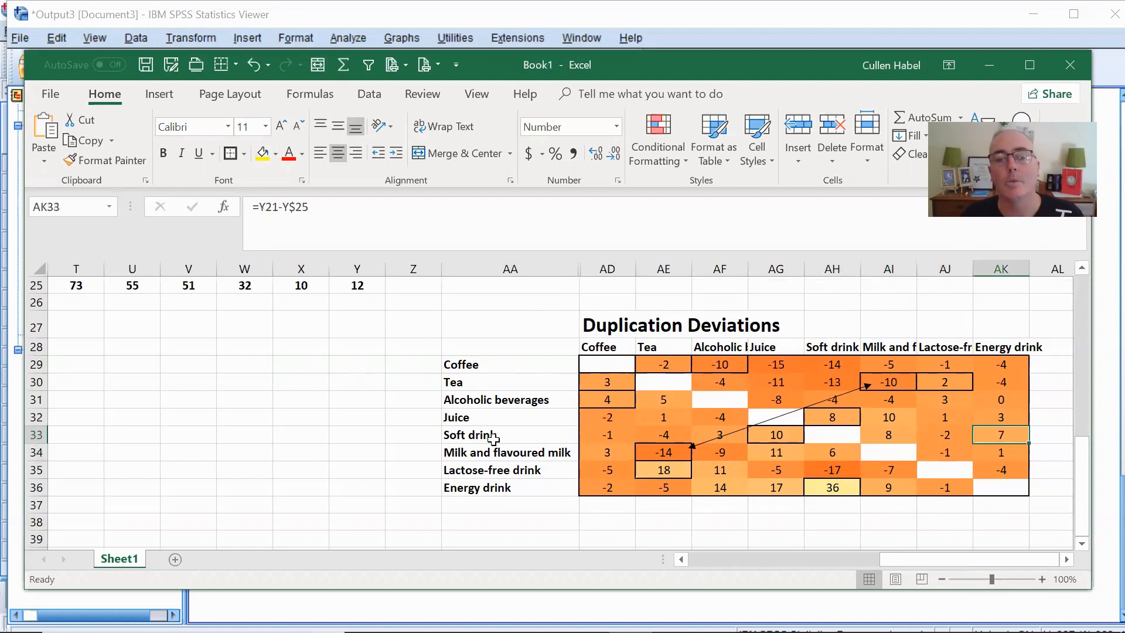
left_click(471, 433)
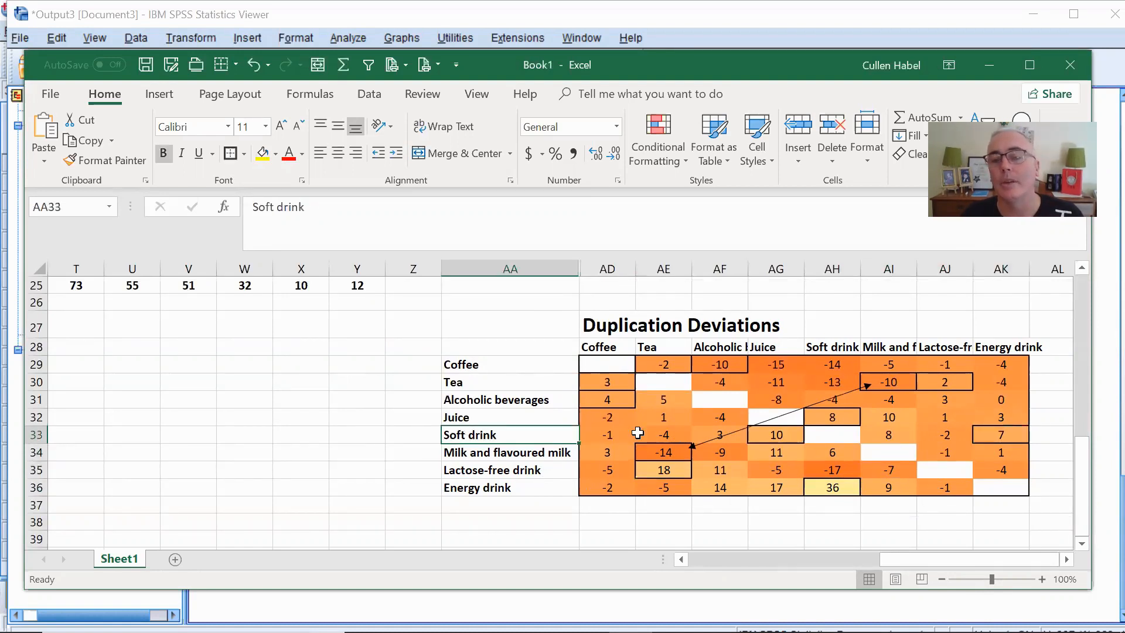
left_click(1000, 431)
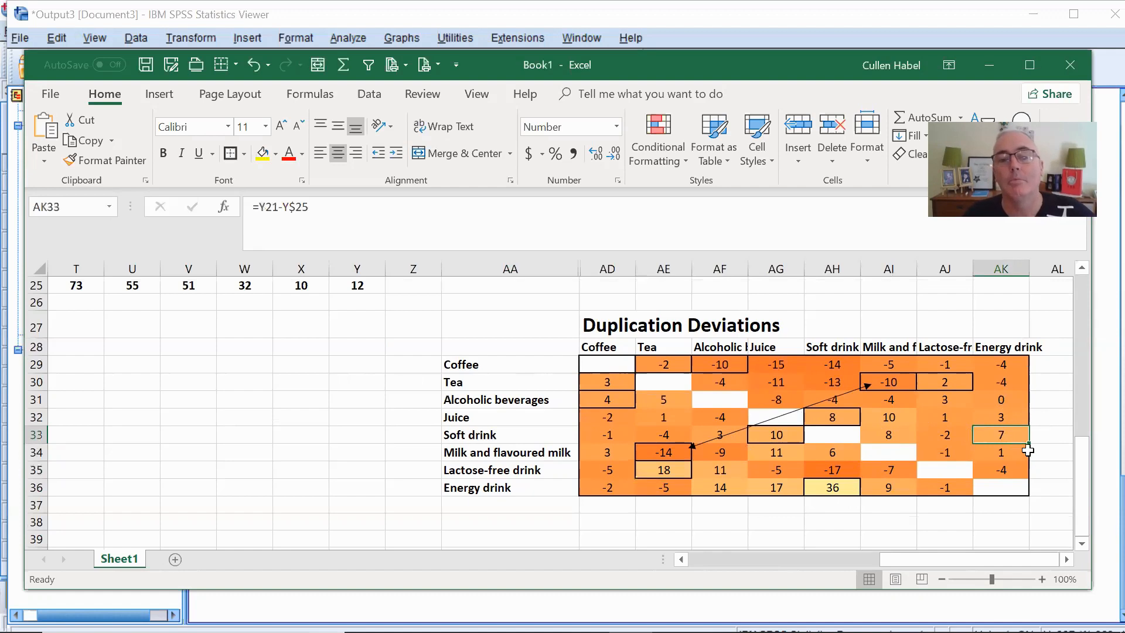
- Compare the deviation of Alcoholic beverages with Coffee against the reverse deviation of Coffee with Alcoholic beverages
left_click(596, 403)
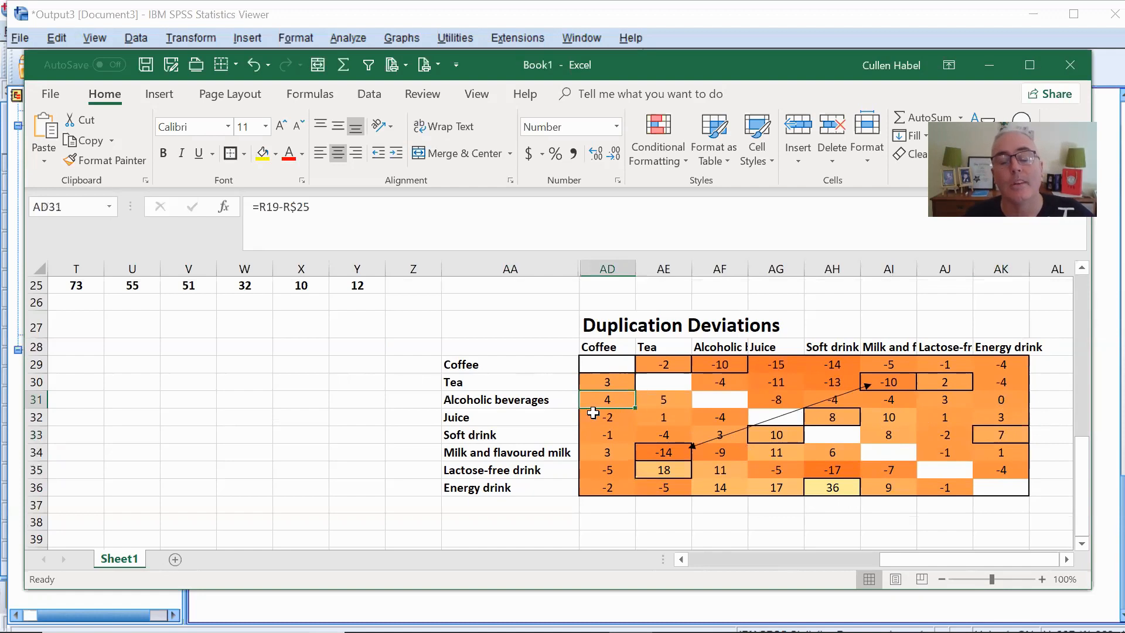
left_click(479, 399)
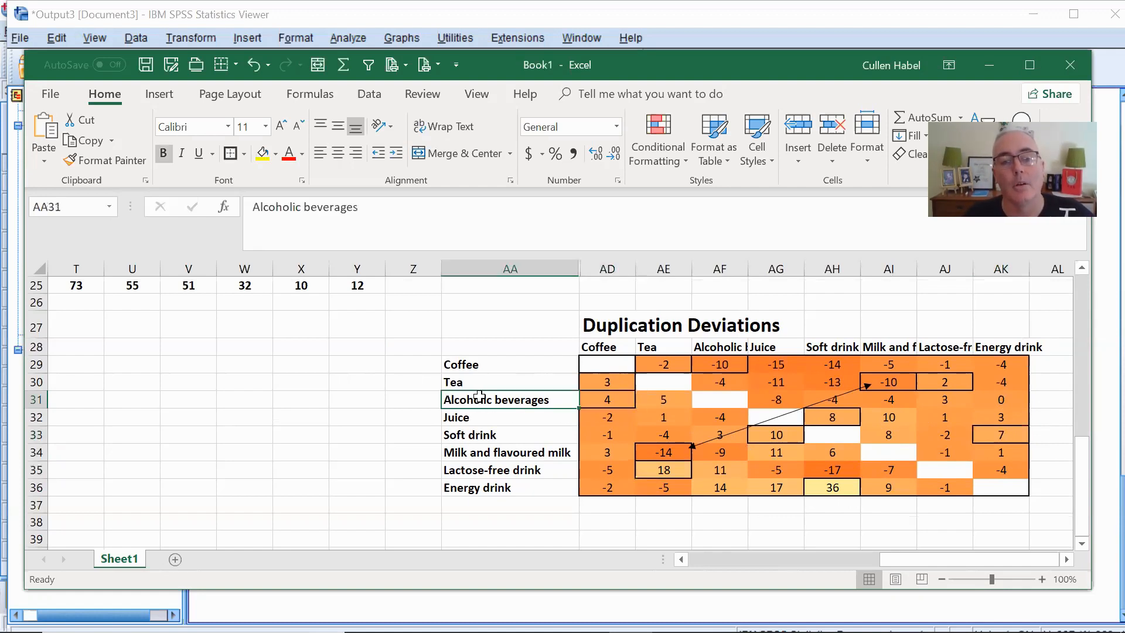
left_click(611, 400)
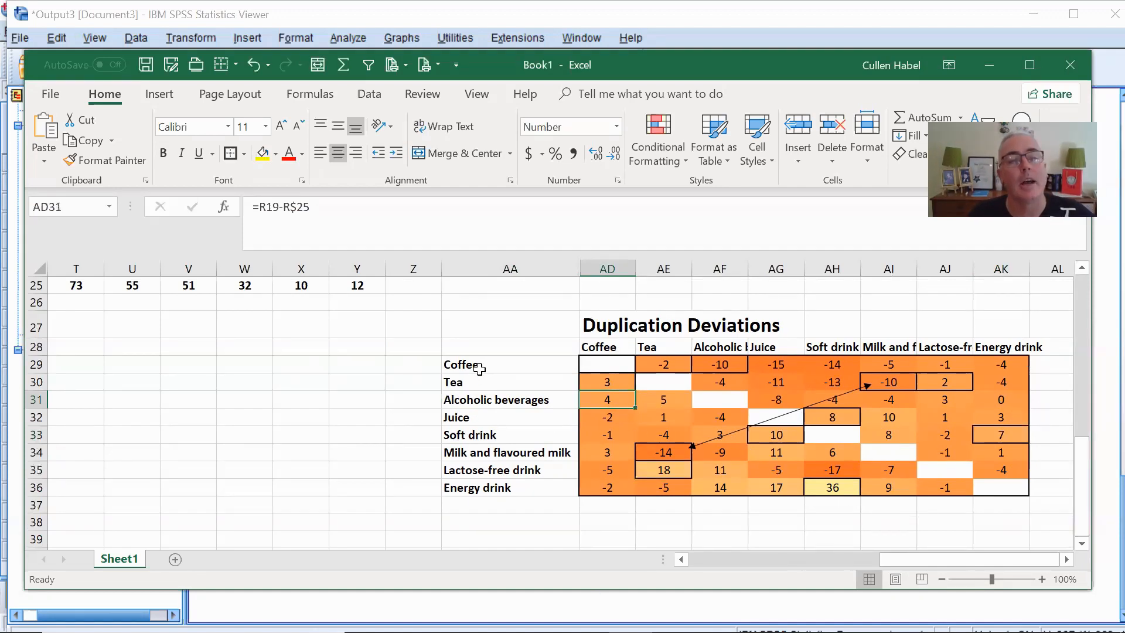
left_click(516, 368)
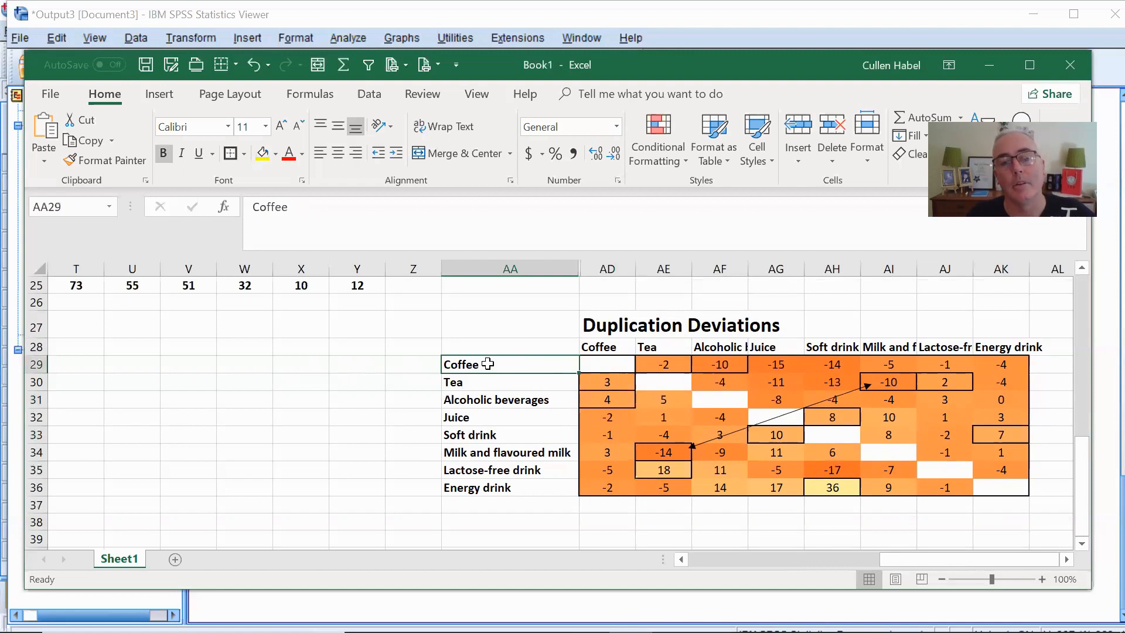
left_click(729, 365)
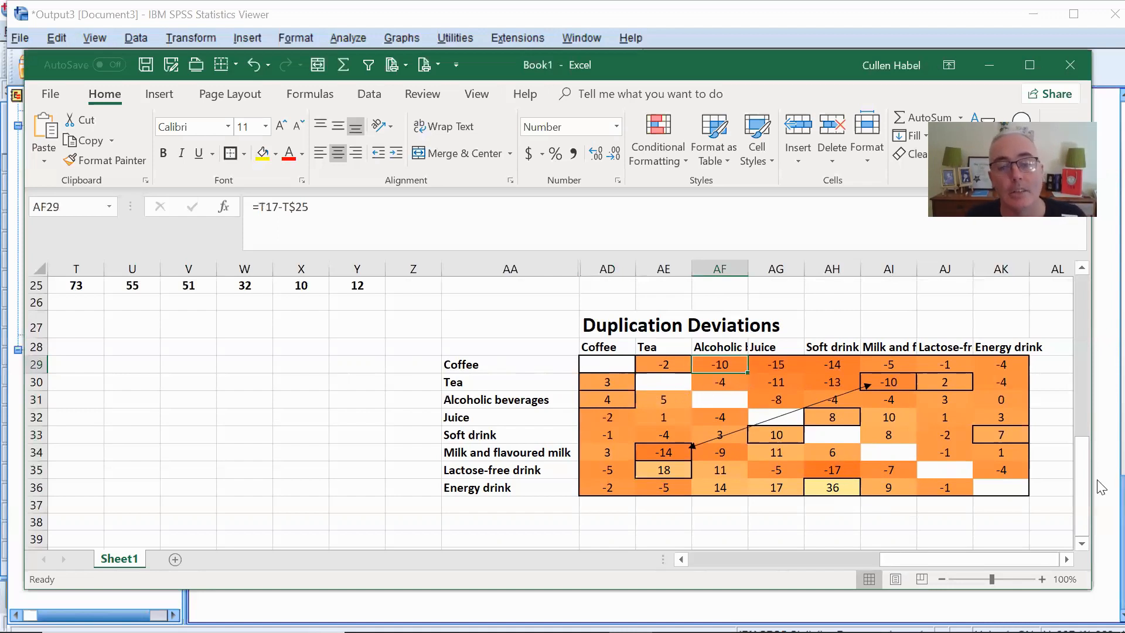
- Switch to the Qualtrics survey editor in Chrome and review the other-beverages question and the coffee-frequency question
key("alt+Tab")
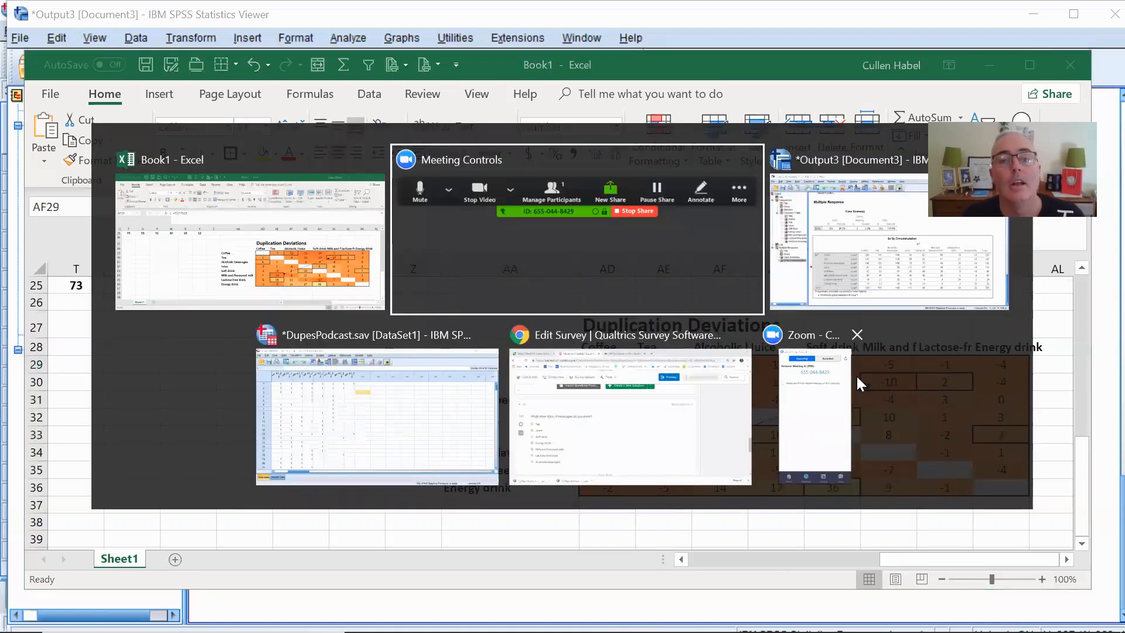
left_click(659, 441)
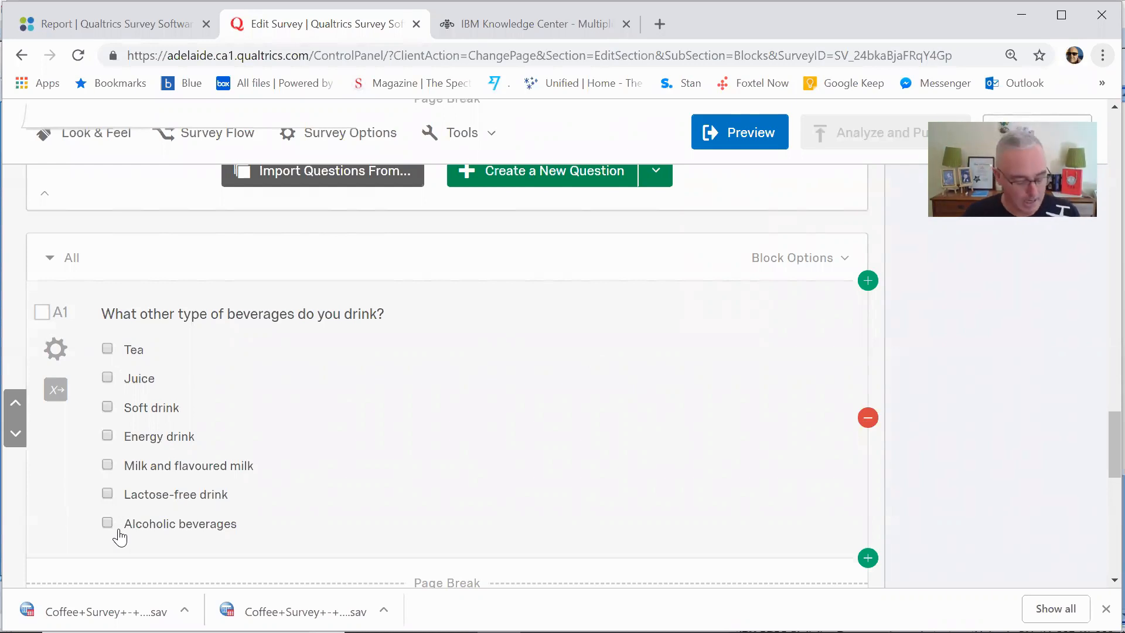
key("alt+Tab")
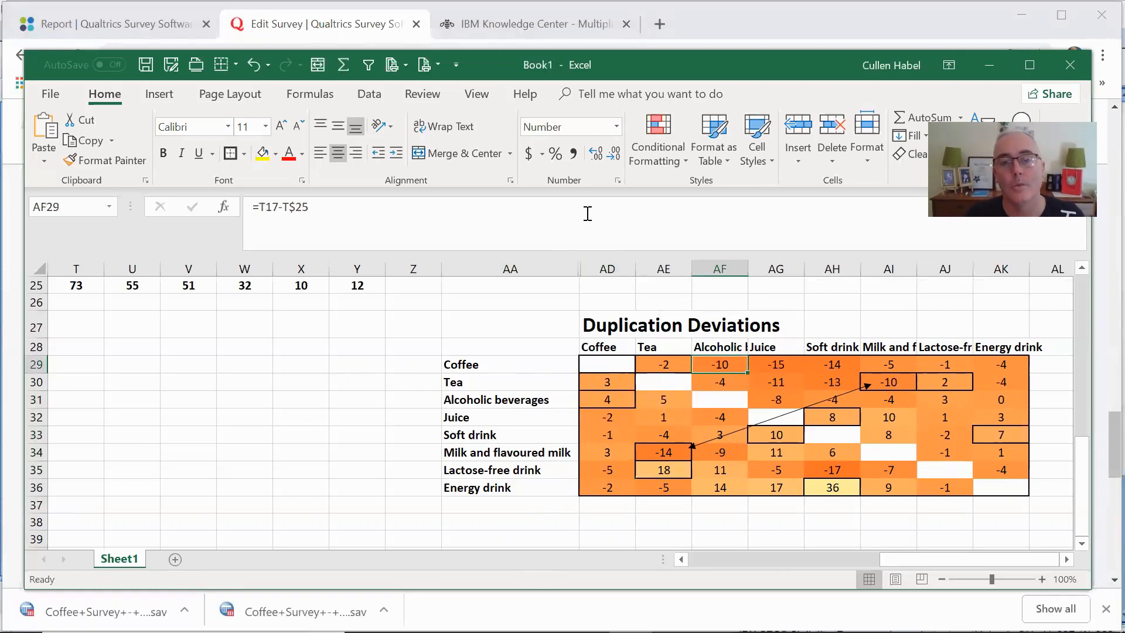
key("super")
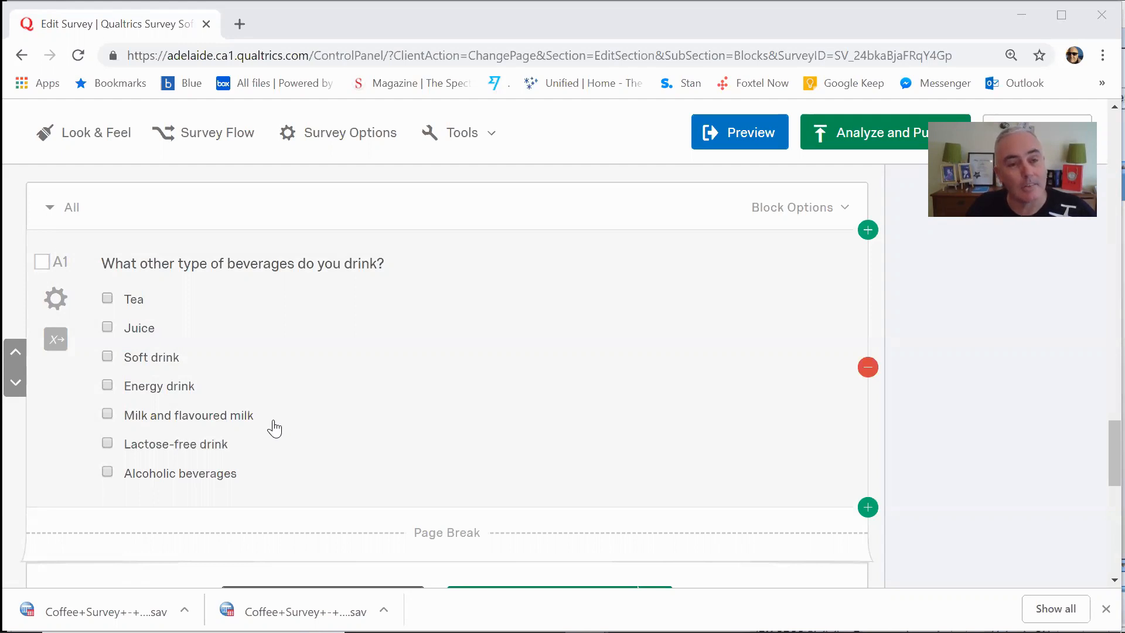
scroll(273, 428, "up", 6)
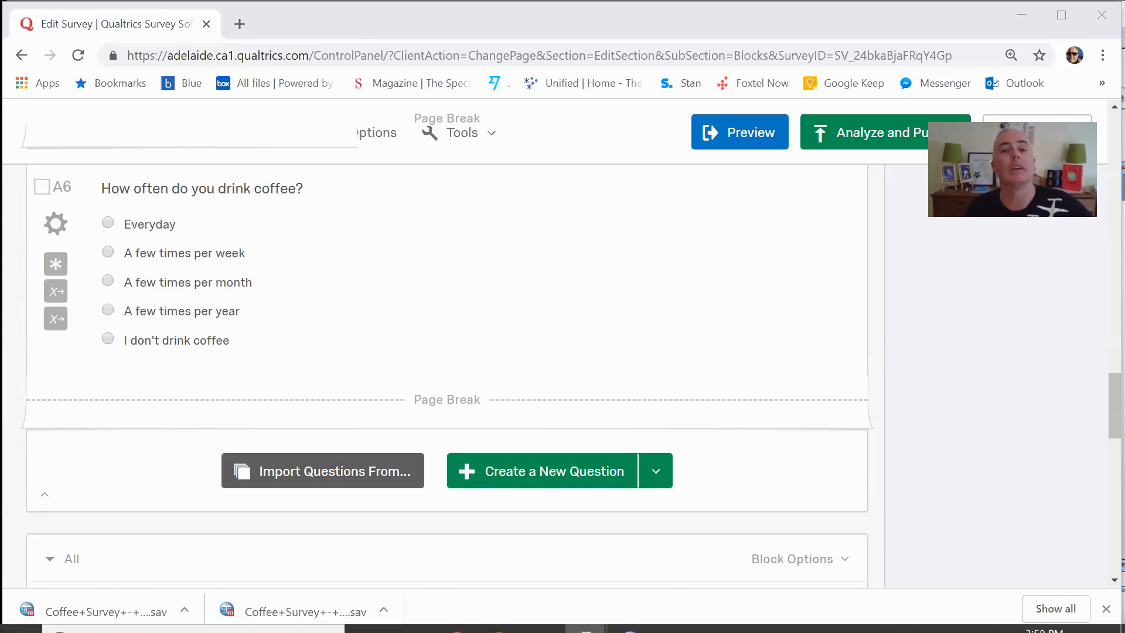
- Publish the pending edits to the Coffee Survey - Release survey
mouse_move(826, 404)
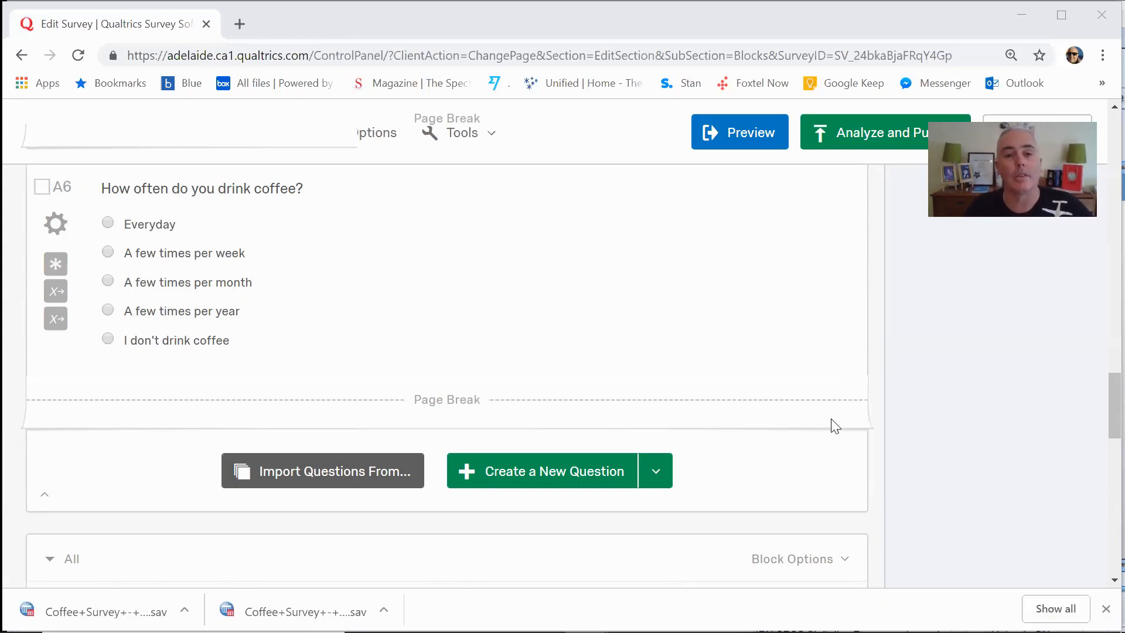
left_click_drag(1108, 412, 1109, 63)
left_click_drag(1099, 414, 1100, 137)
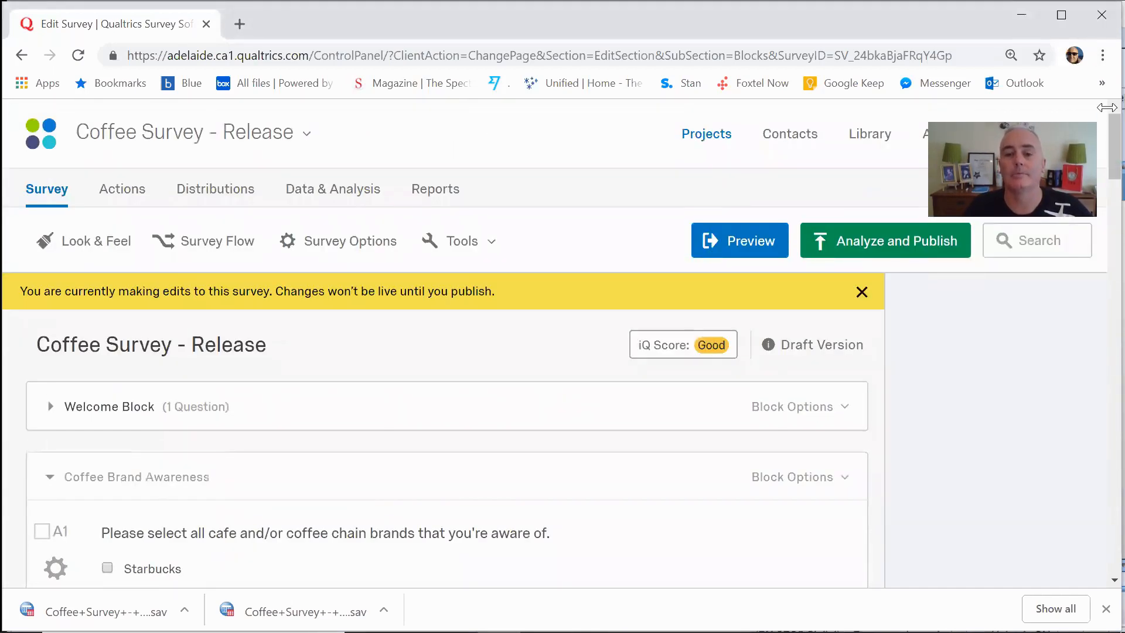
left_click(867, 245)
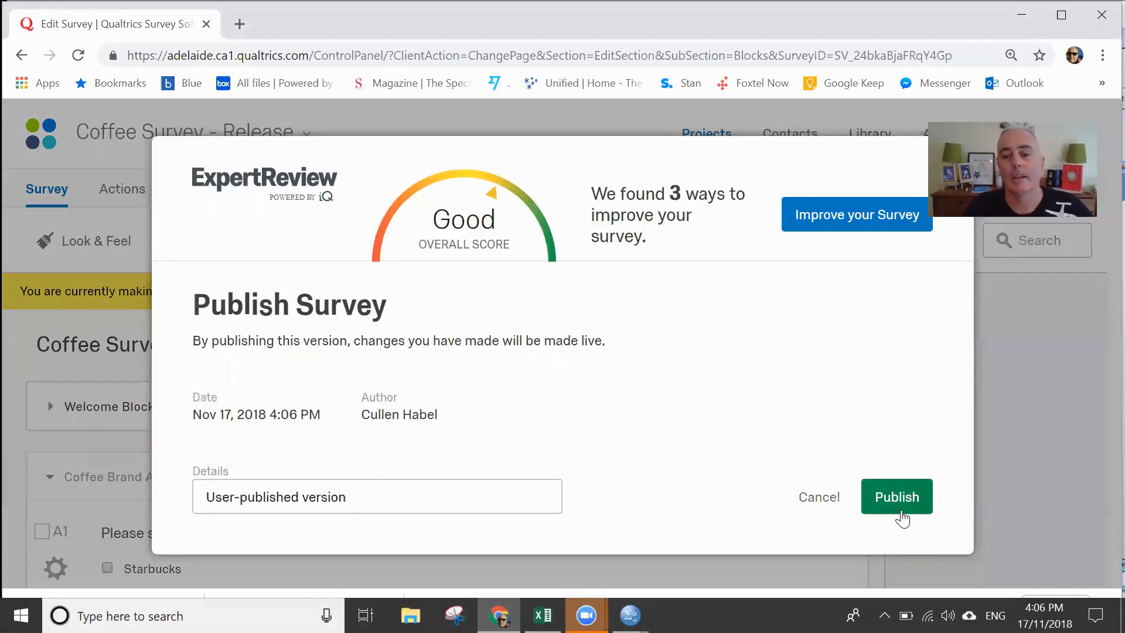
left_click(898, 503)
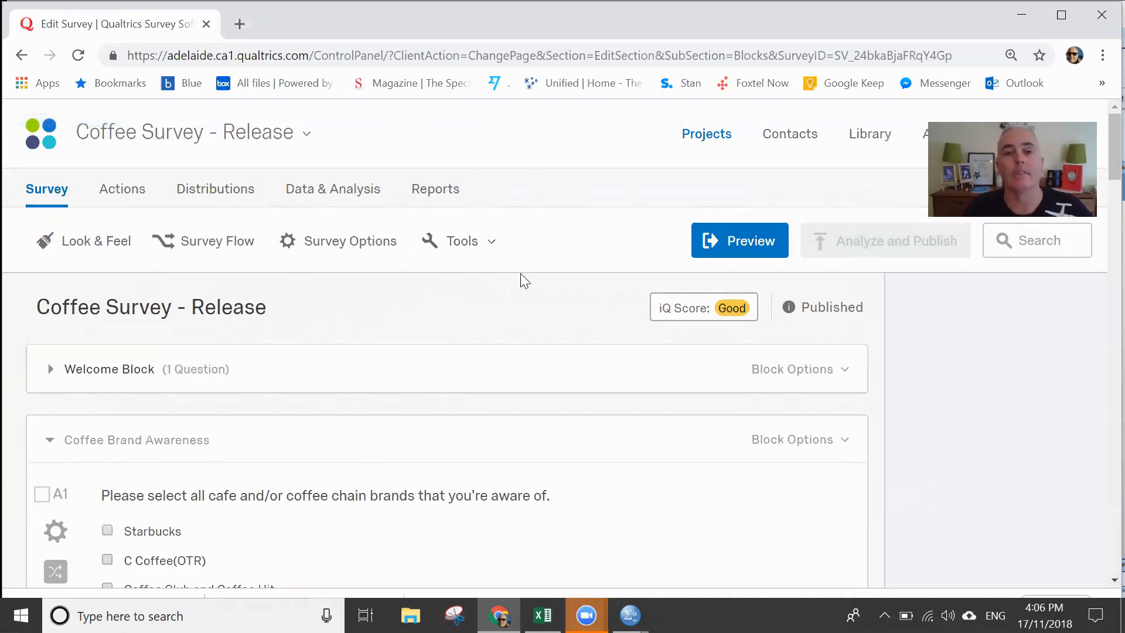
- Open the survey's results report and review the chart and statistics for "How often do you drink coffee?"
left_click(425, 192)
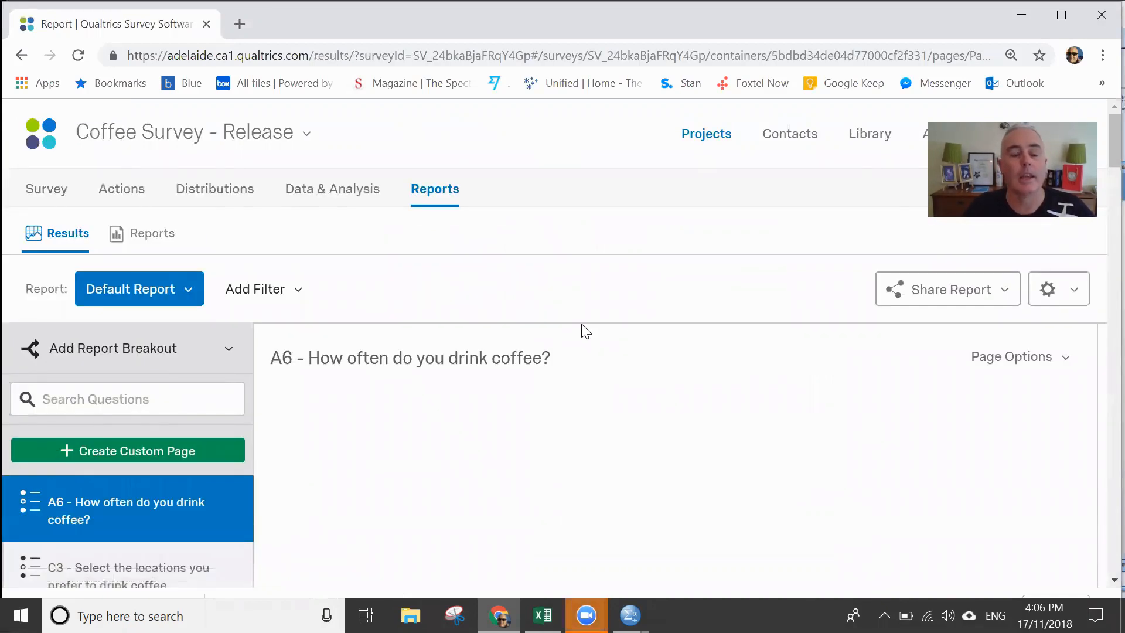
scroll(520, 352, "down", 5)
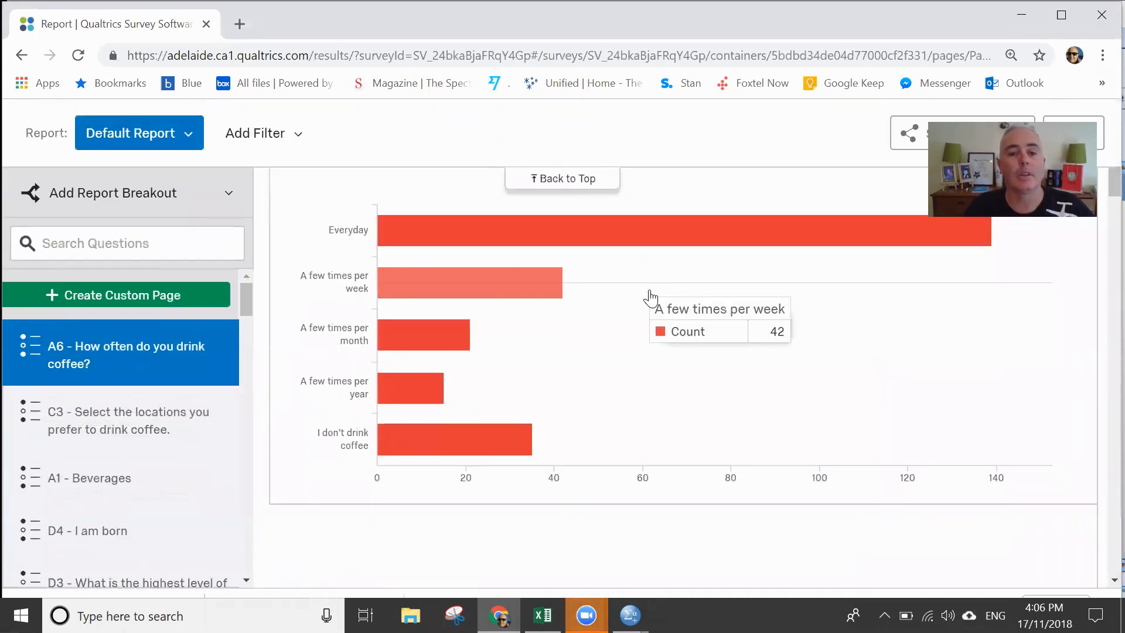
scroll(651, 293, "down", 2)
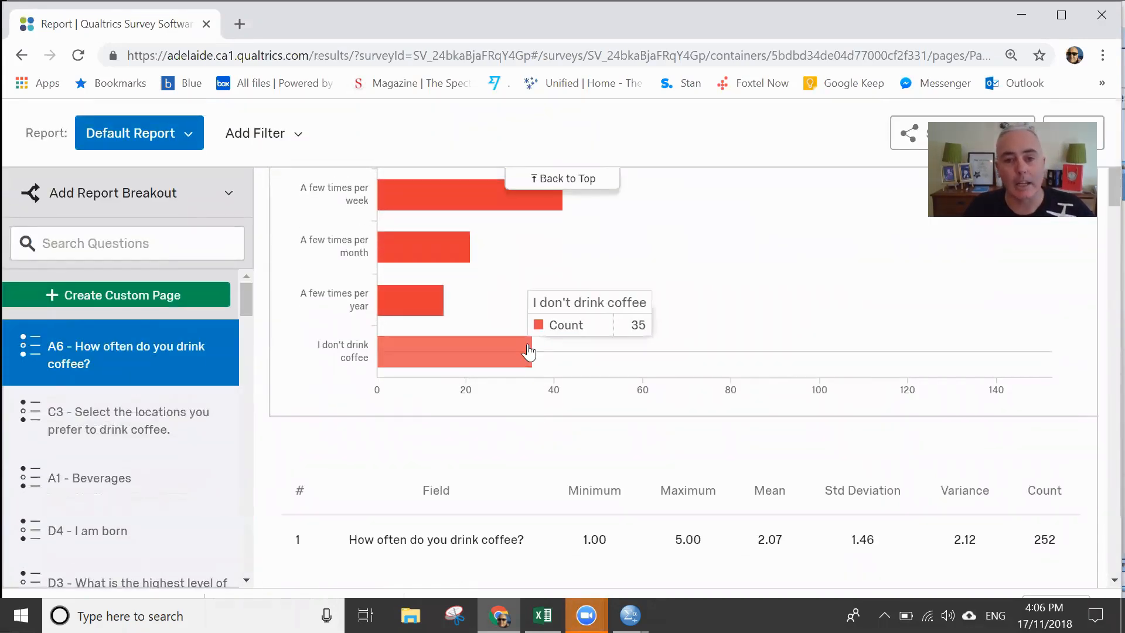
scroll(779, 347, "down", 3)
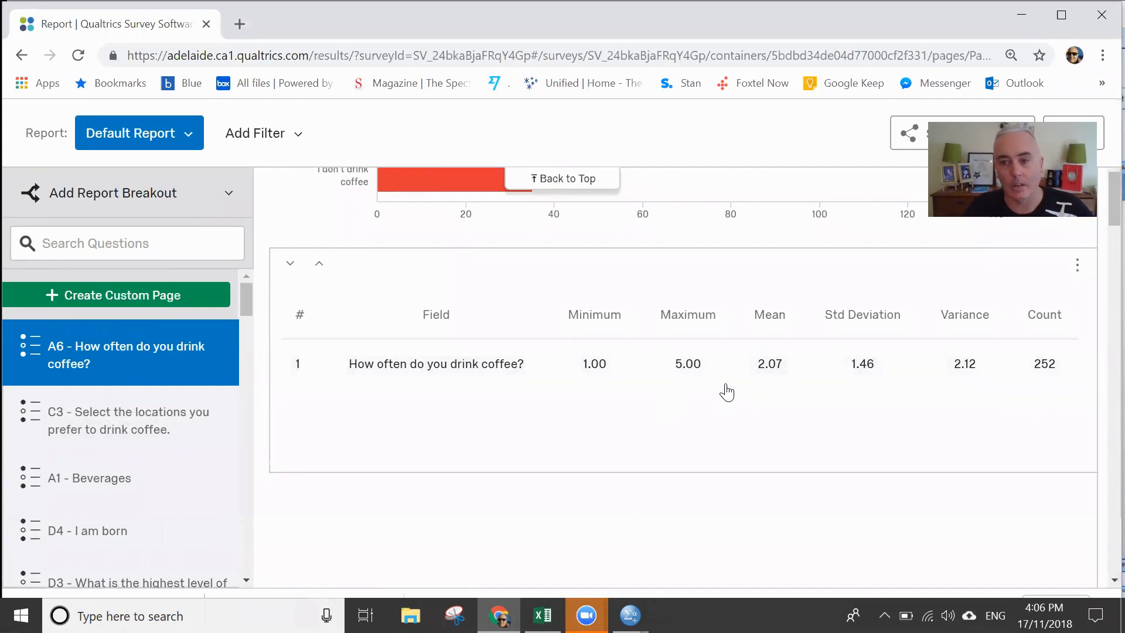
- Examine the answer counts in the "How often do you drink coffee?" chart, including the "I don't drink coffee" bar, against the statistics table
scroll(779, 309, "up", 2)
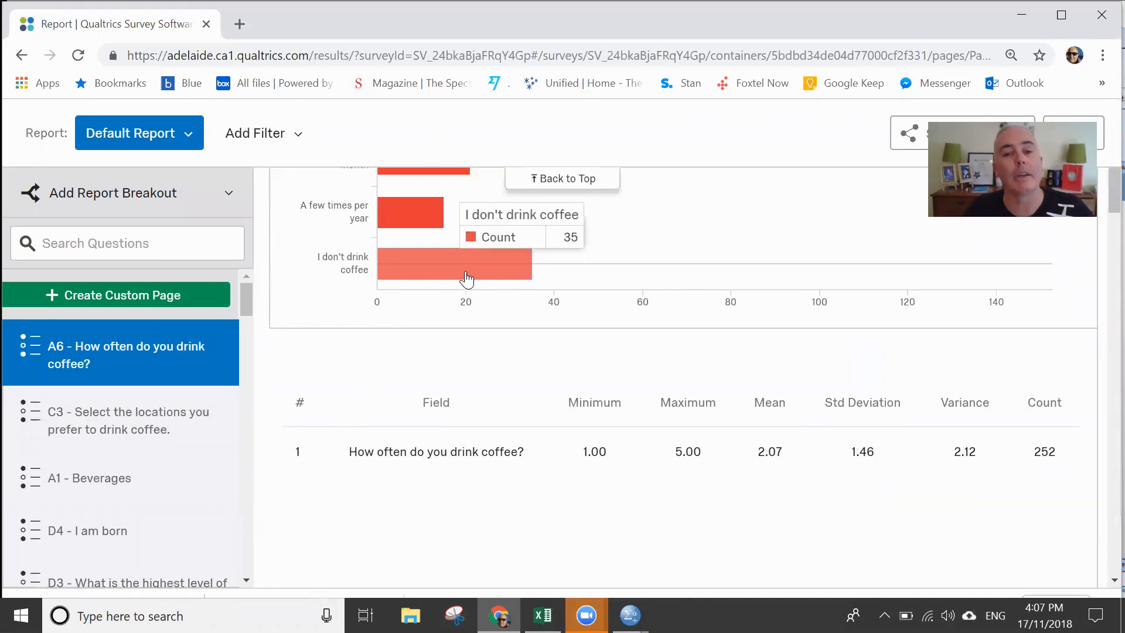
scroll(745, 306, "up", 3)
scroll(745, 306, "down", 2)
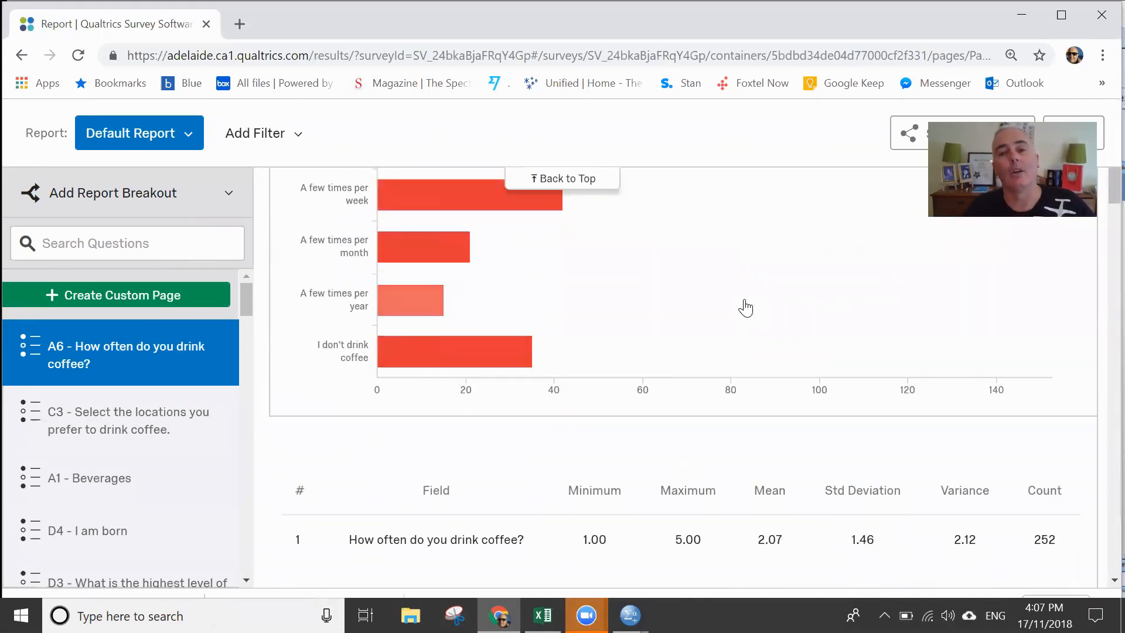
scroll(744, 306, "up", 3)
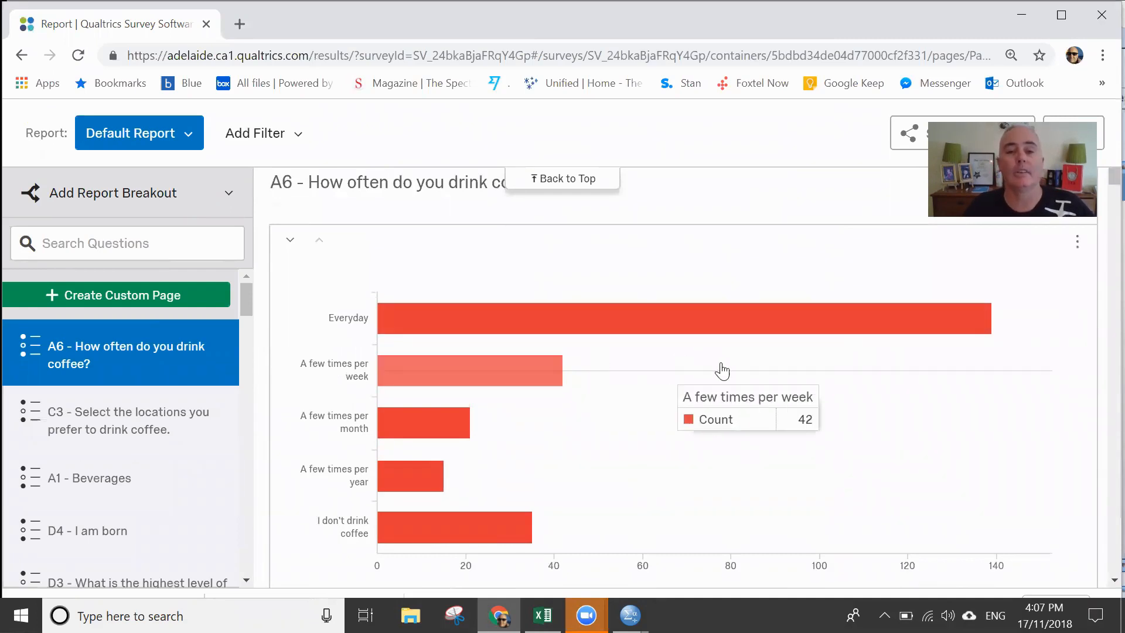
scroll(727, 375, "down", 1)
scroll(727, 354, "down", 12)
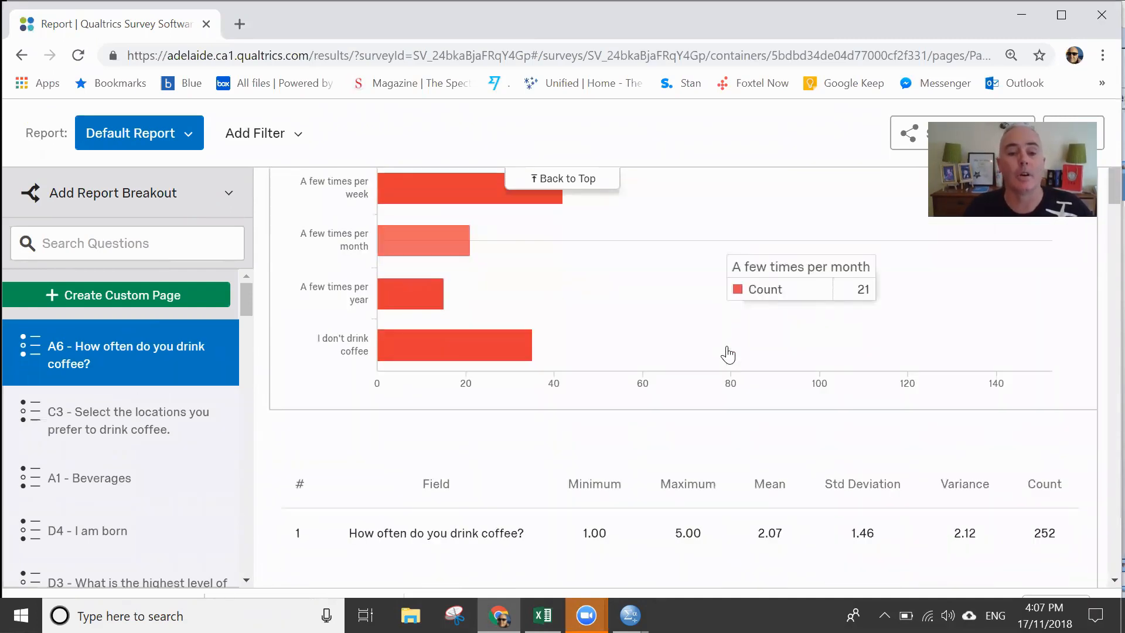
scroll(730, 345, "down", 6)
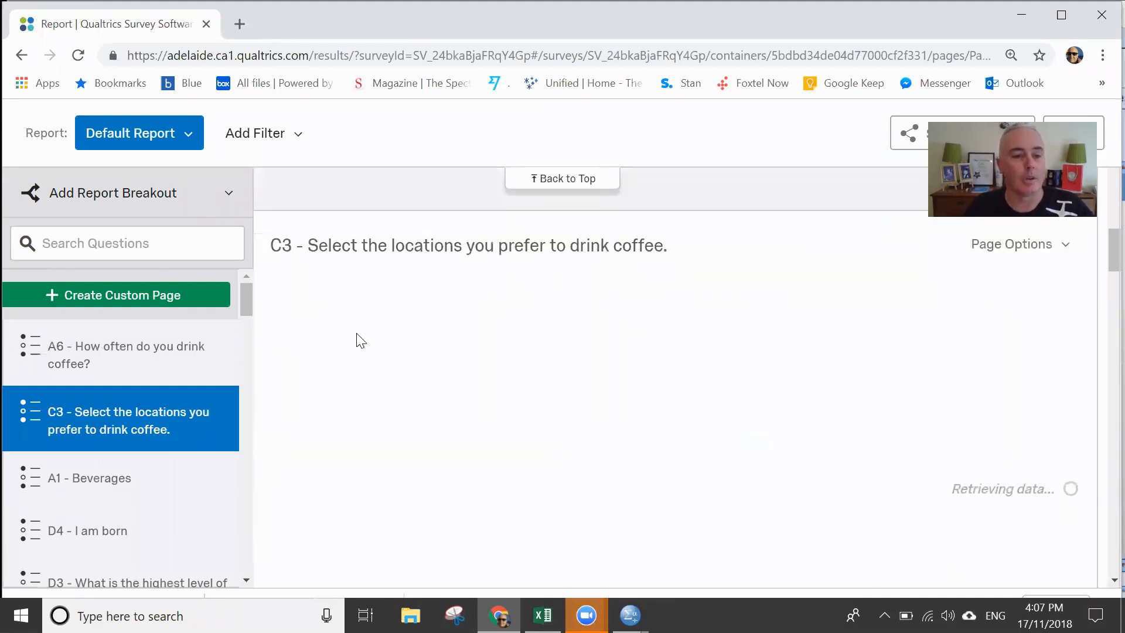
- Open the A1 - Beverages results and review the chart's counts from Tea to Alcoholic beverages
left_click(108, 479)
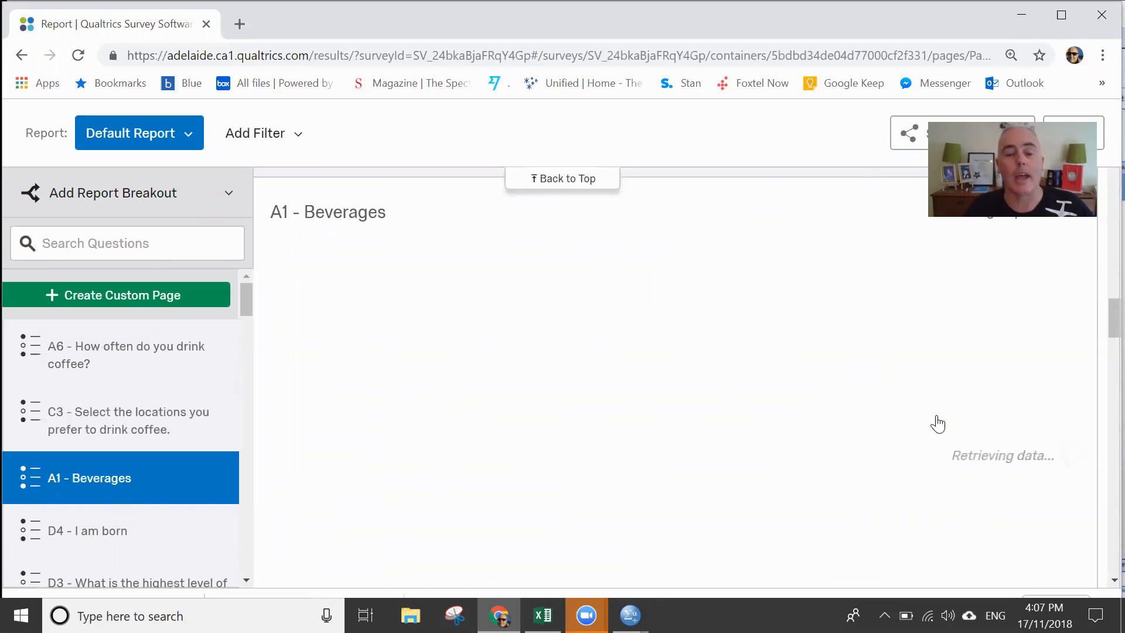
scroll(798, 376, "down", 3)
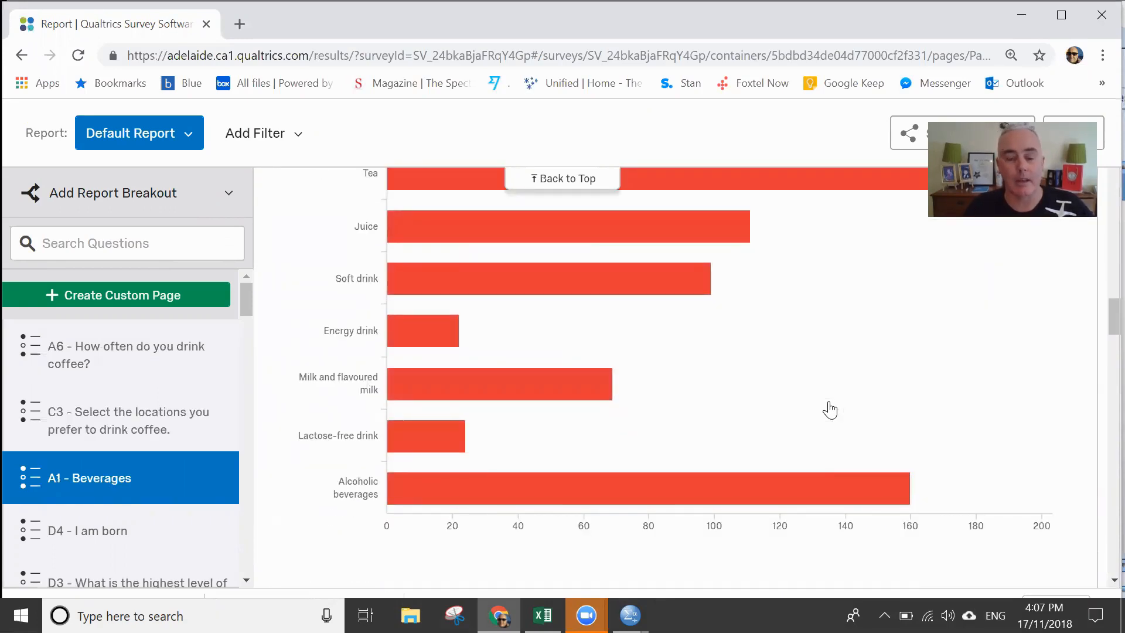
scroll(766, 364, "up", 3)
scroll(764, 359, "down", 2)
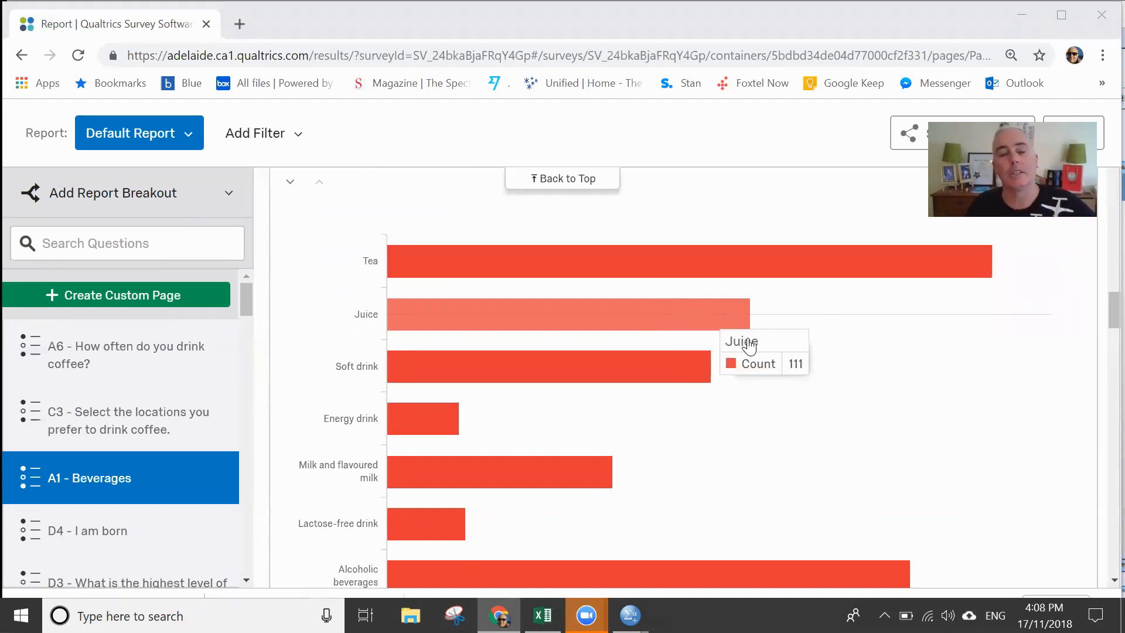
scroll(831, 355, "down", 1)
scroll(831, 355, "up", 1)
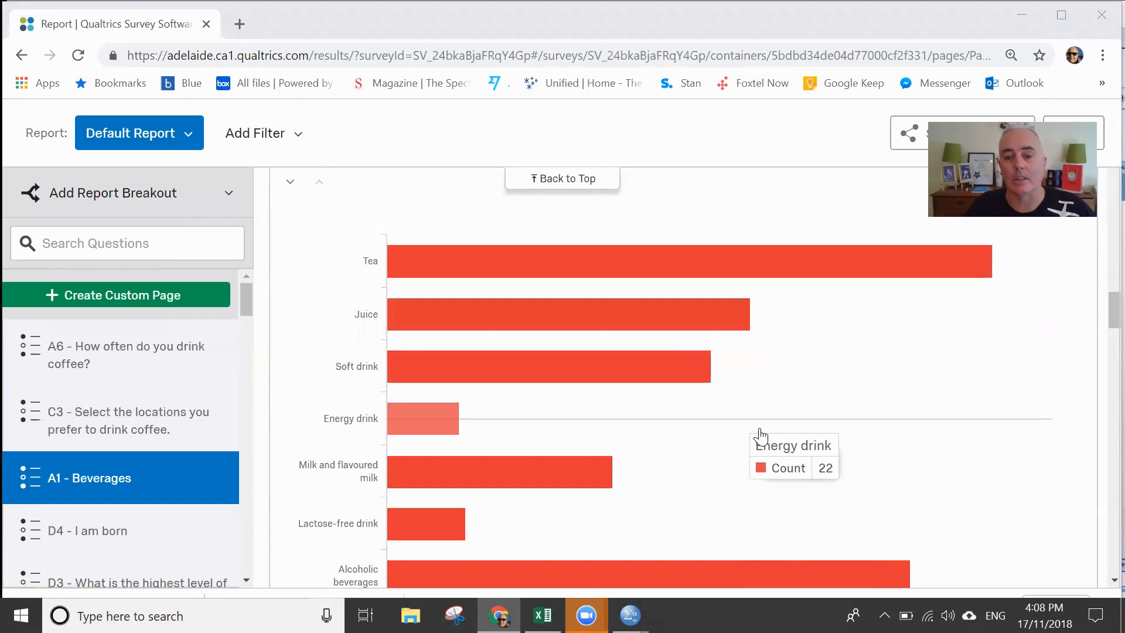
scroll(758, 434, "down", 1)
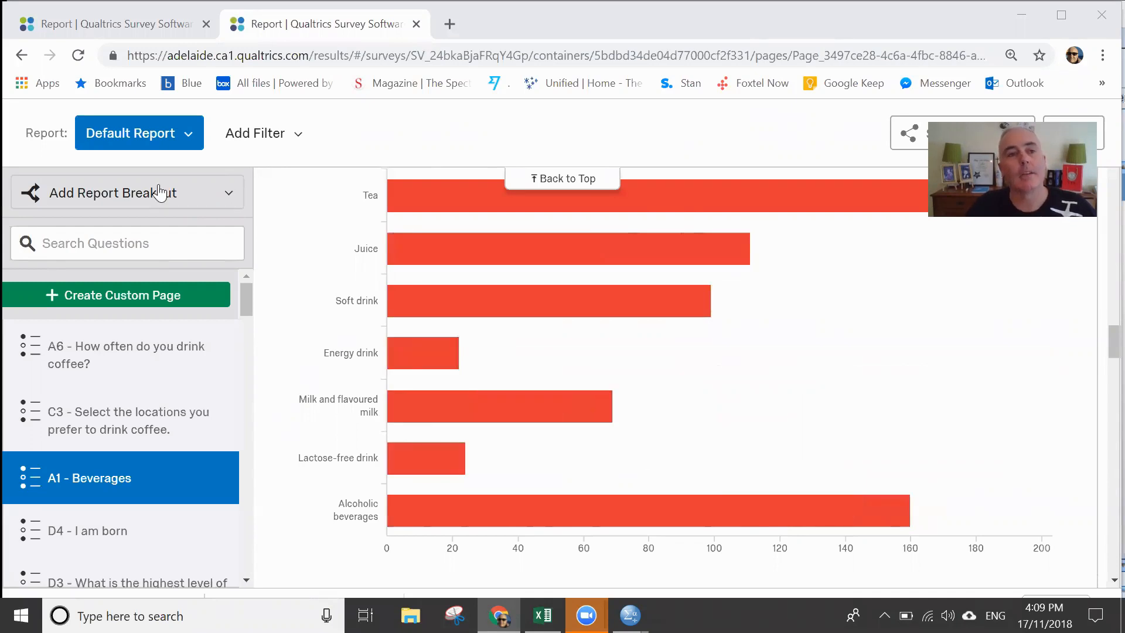
- Compare the A1 - Beverages chart across the two open report pages, ending on the second one
left_click(93, 23)
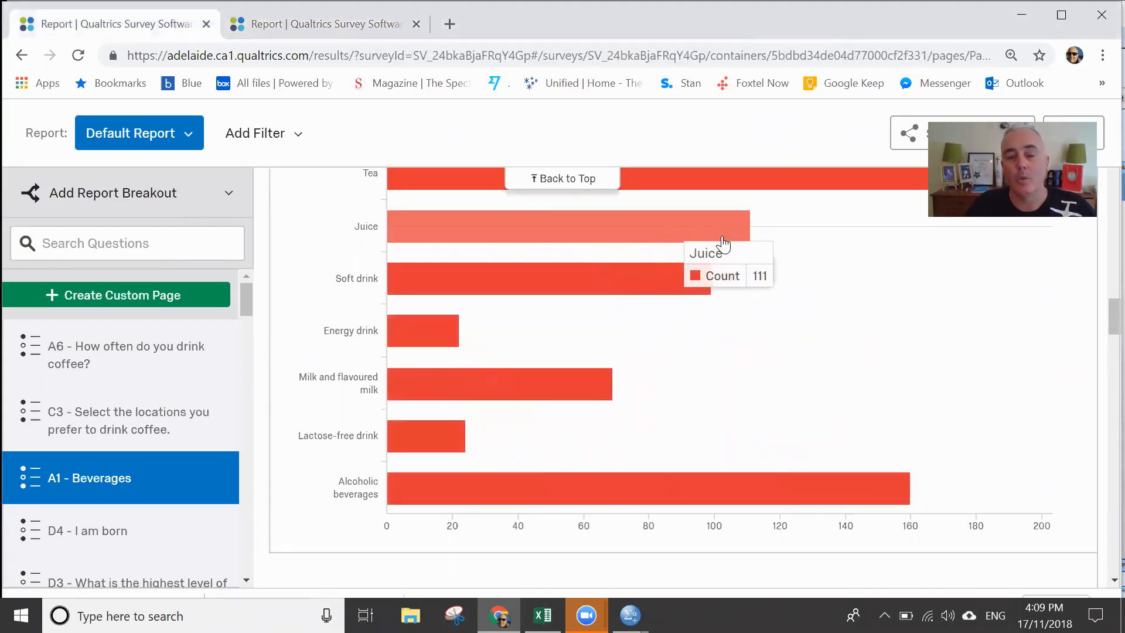
scroll(723, 242, "up", 1)
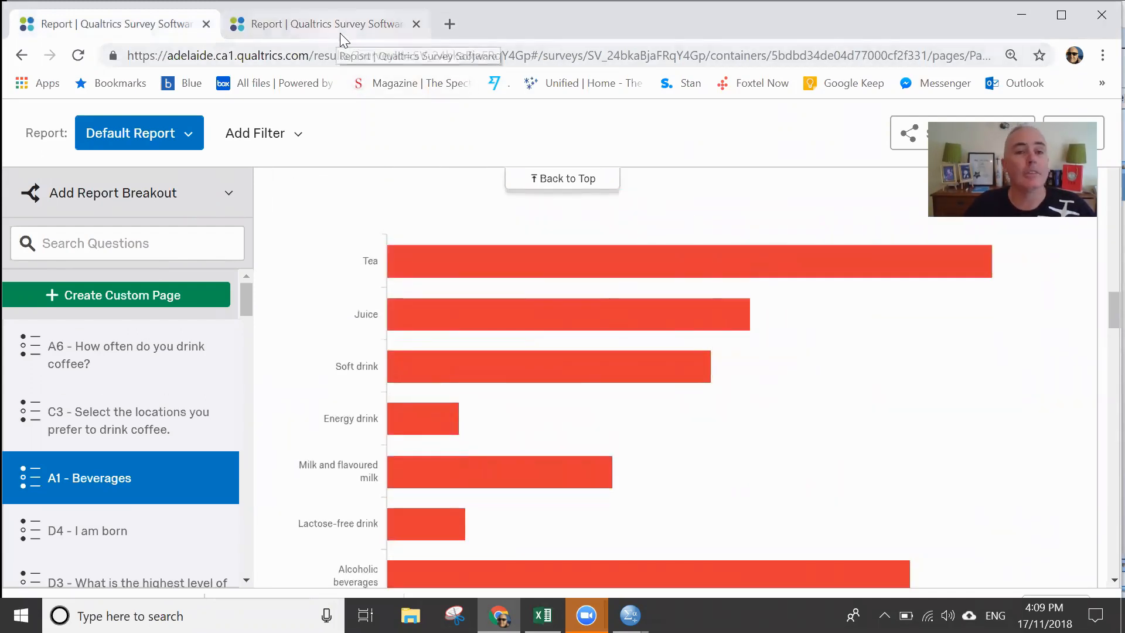
left_click(305, 23)
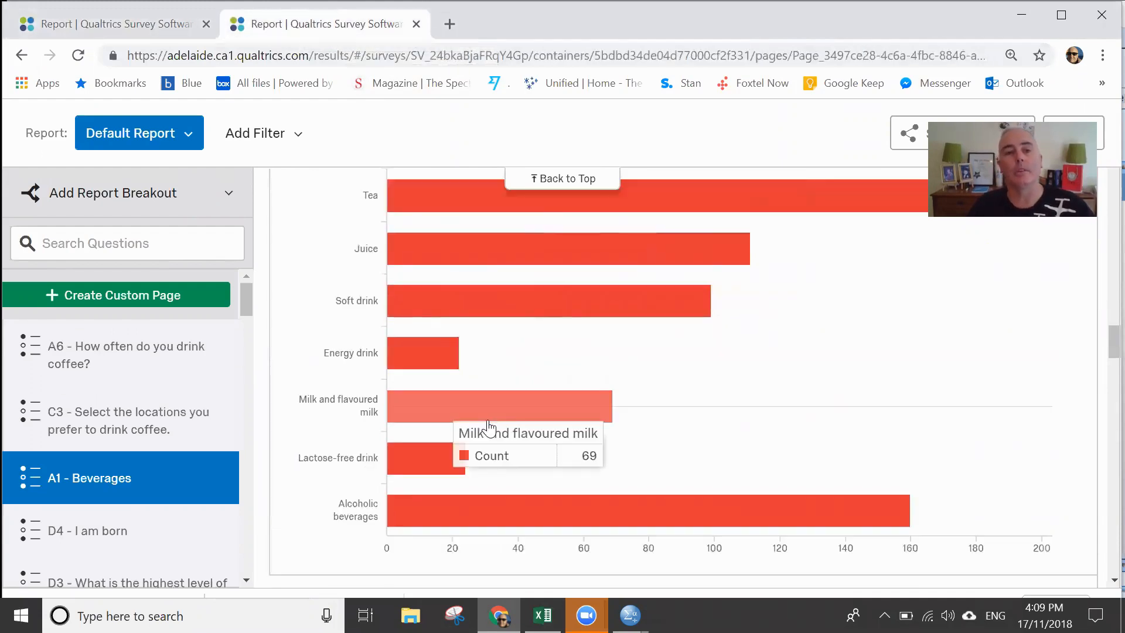
- Open the data export options for the Coffee Survey - Release responses and choose the SPSS format with all fields
scroll(586, 410, "up", 8)
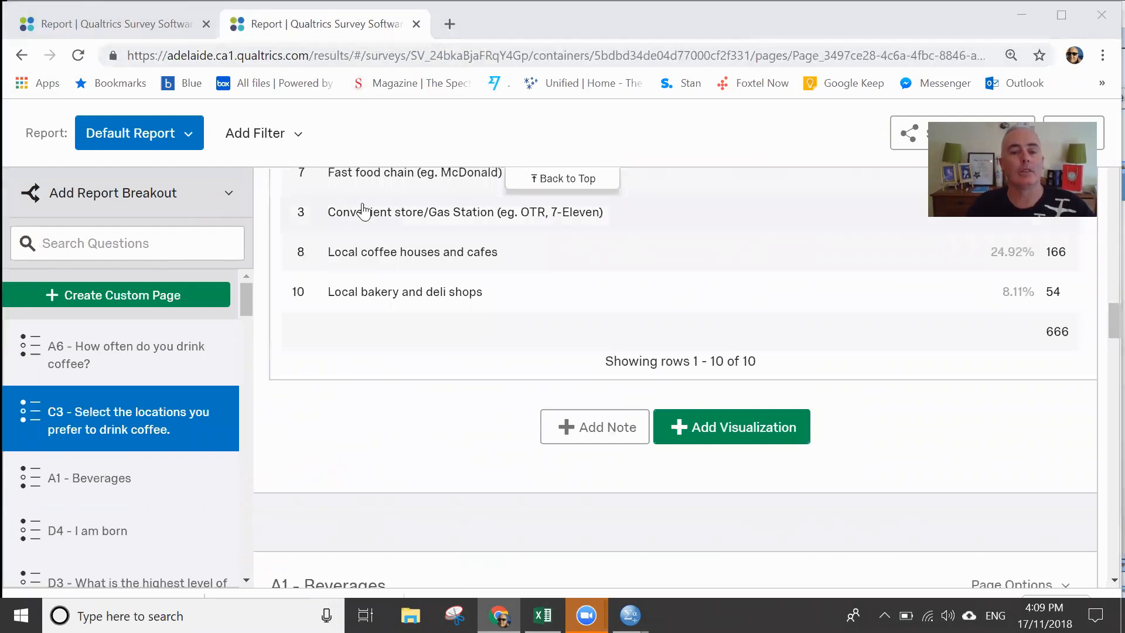
left_click_drag(1102, 323, 1099, 117)
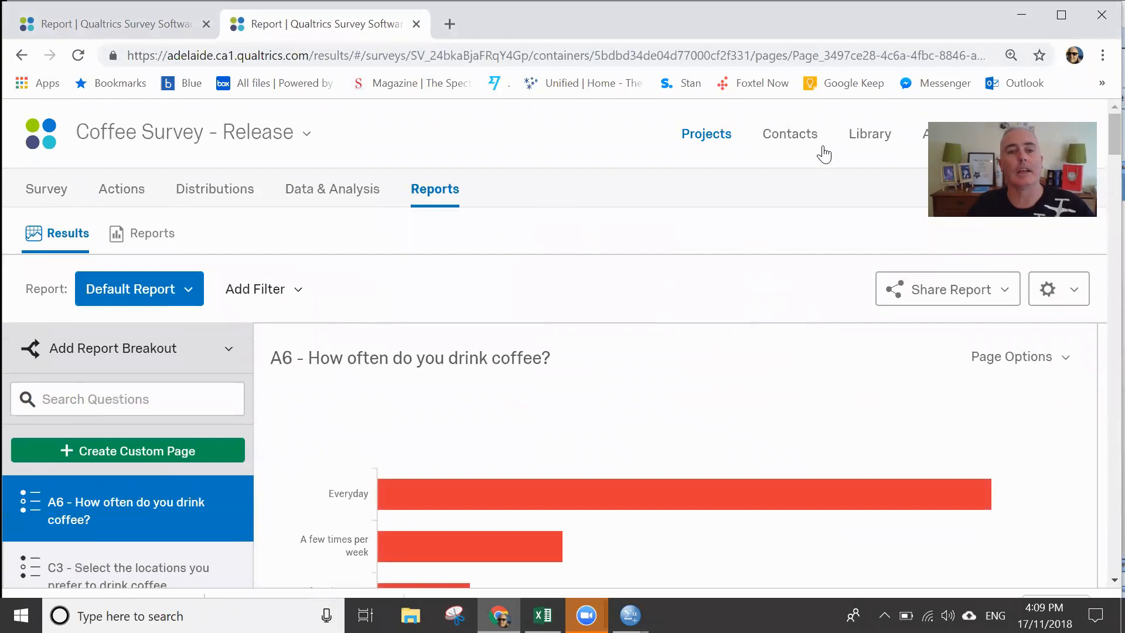
left_click(332, 199)
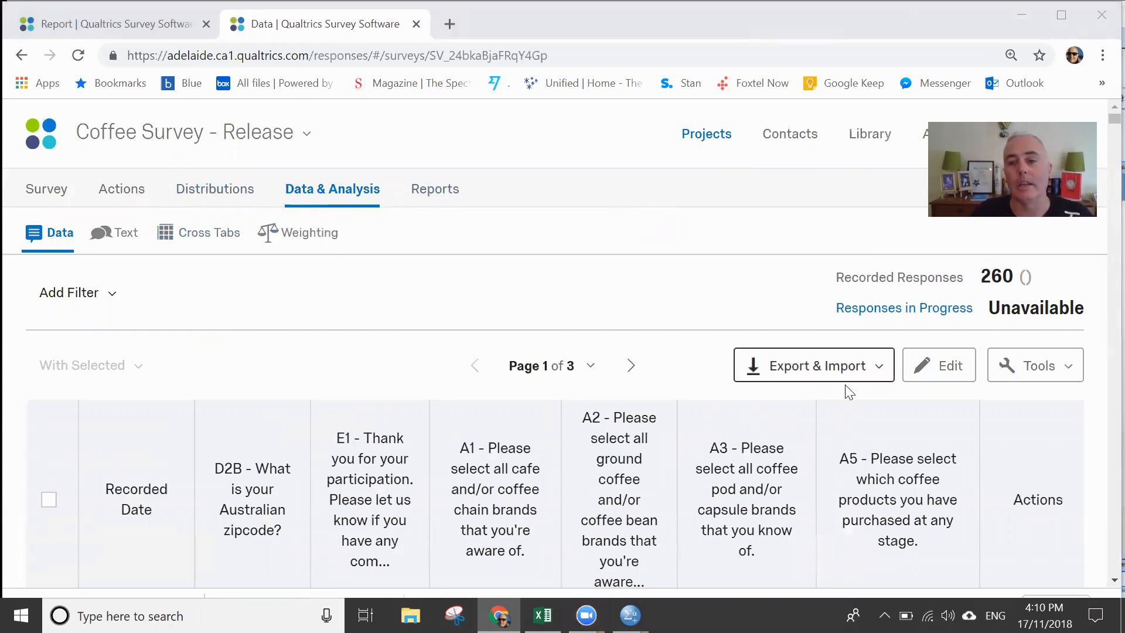
left_click(879, 370)
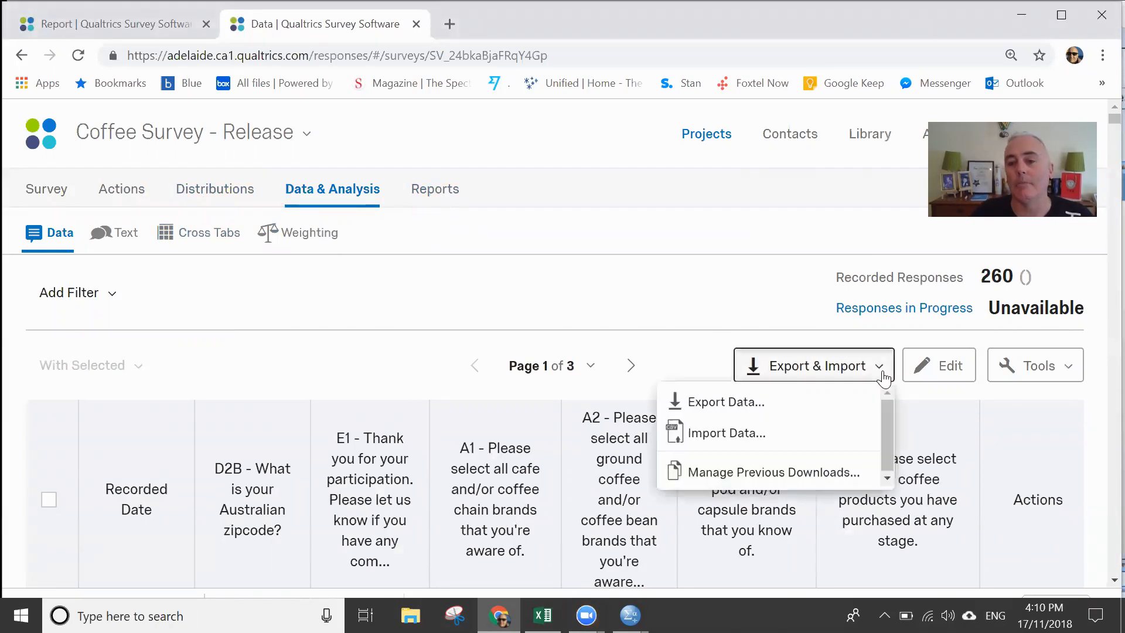
left_click(748, 404)
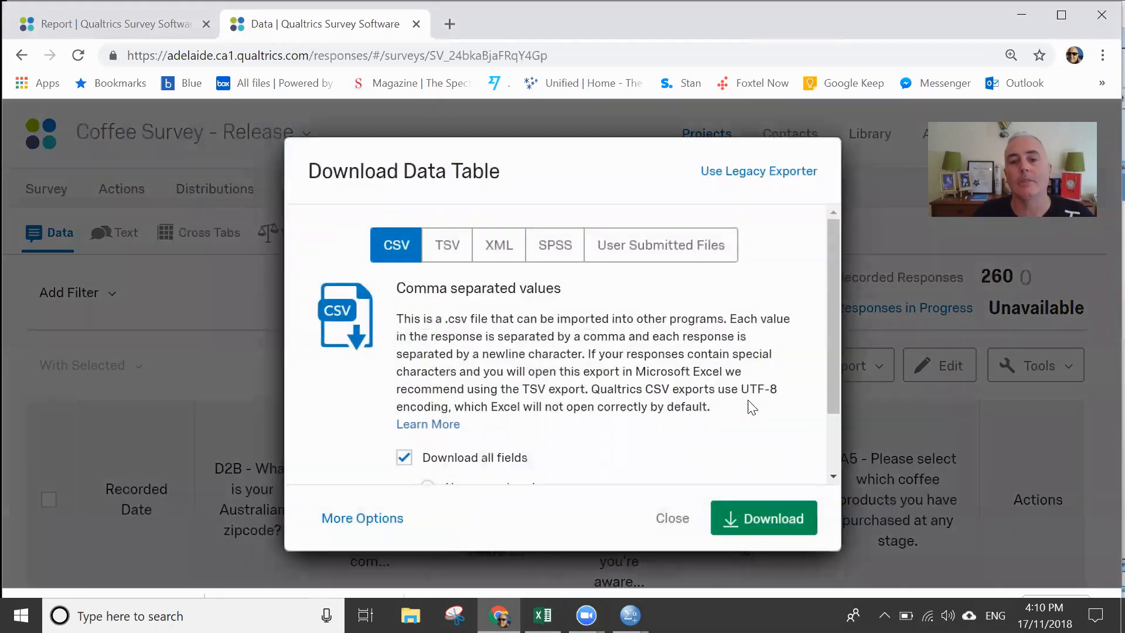
left_click(546, 255)
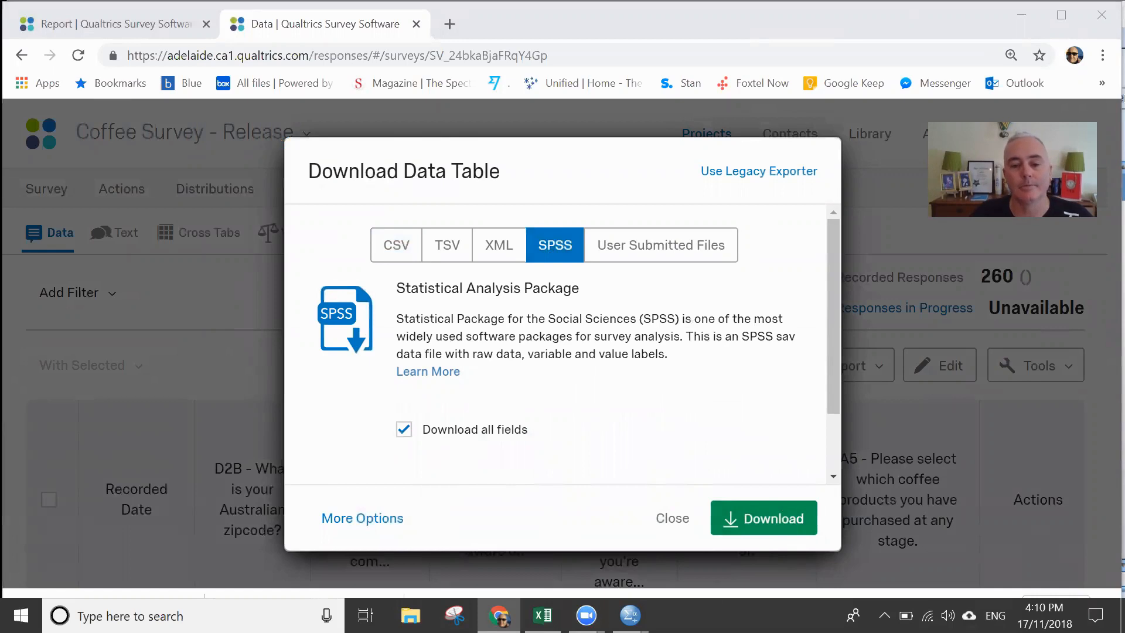
- Switch to DupesPodcast.sav in the SPSS Data Editor and inspect variables A6 and A1_1.0 to A1_7.0 and respondents 3 and 4's beverage answers
mouse_move(630, 615)
left_click(709, 528)
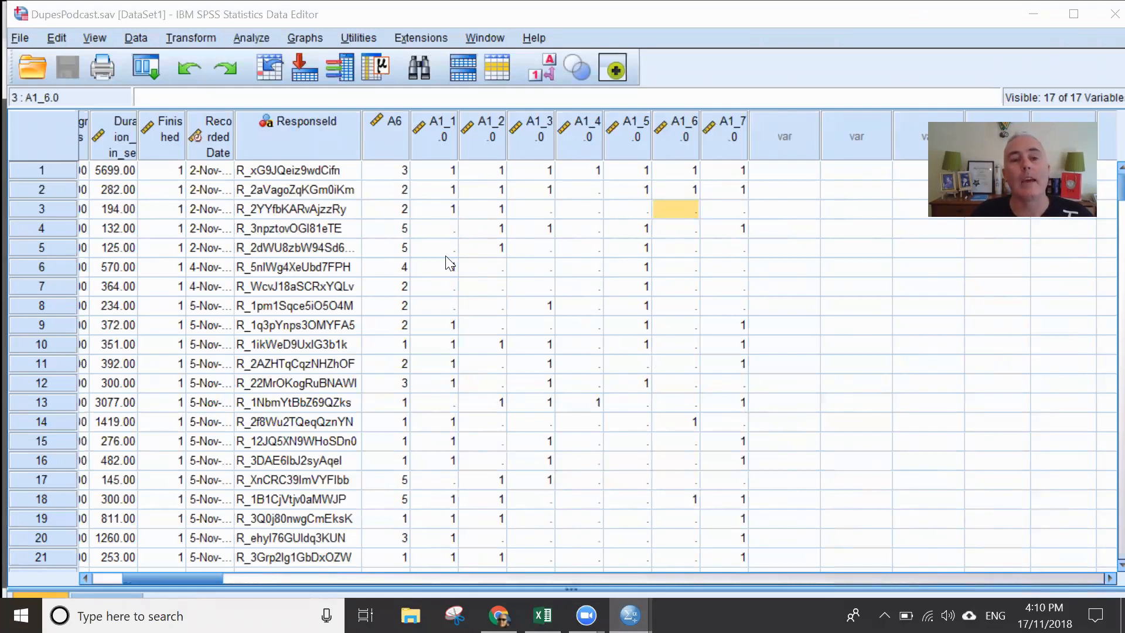
mouse_move(382, 139)
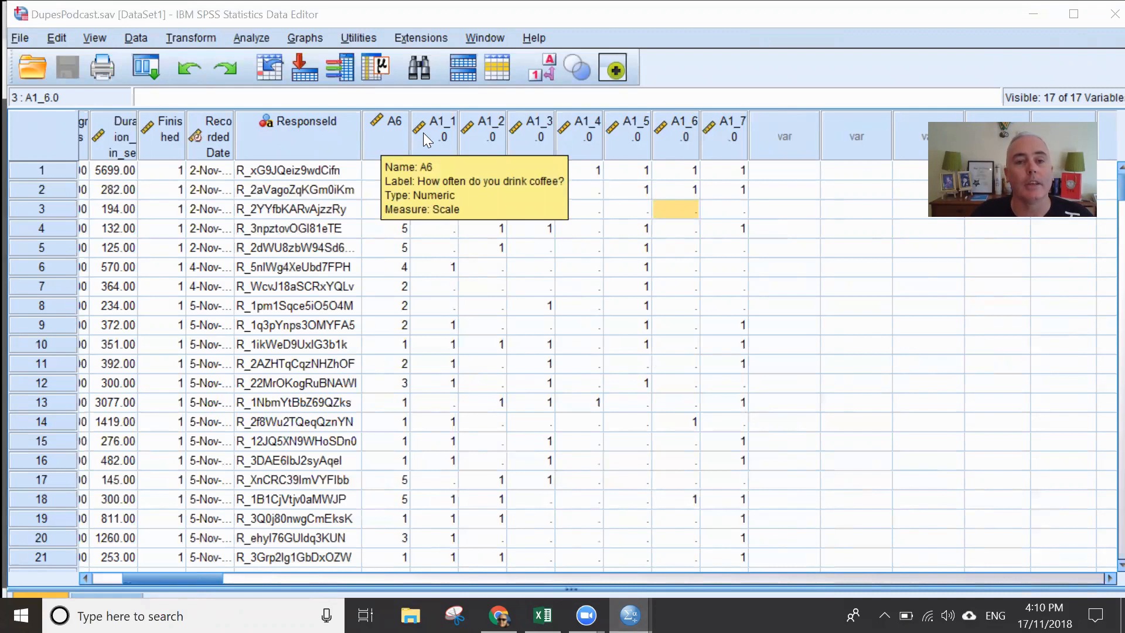
mouse_move(441, 134)
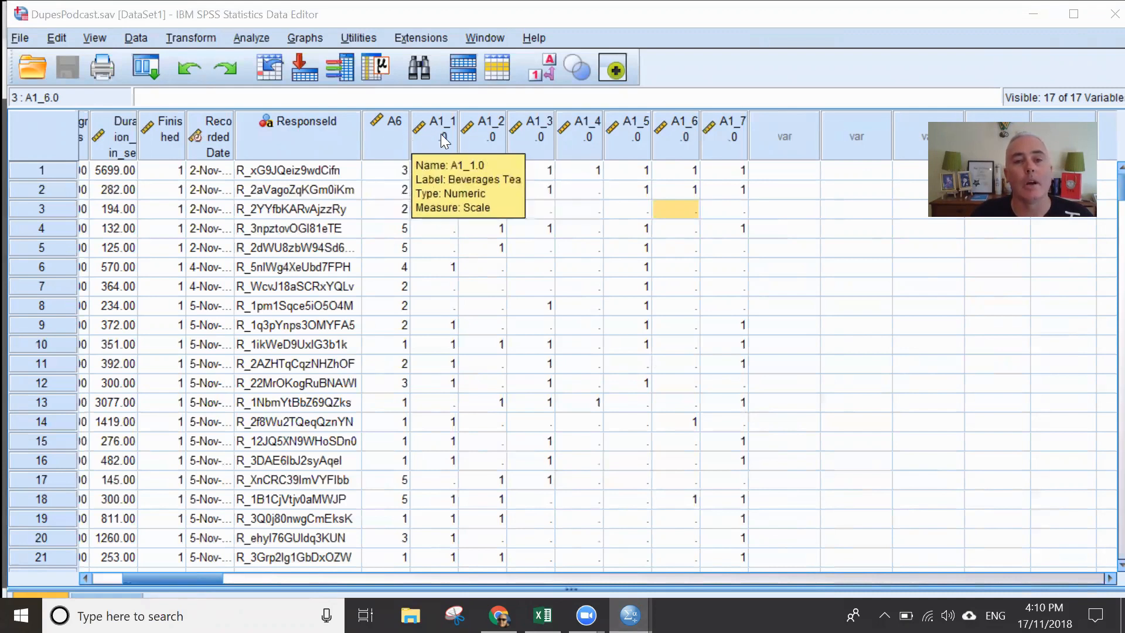
mouse_move(665, 132)
mouse_move(725, 125)
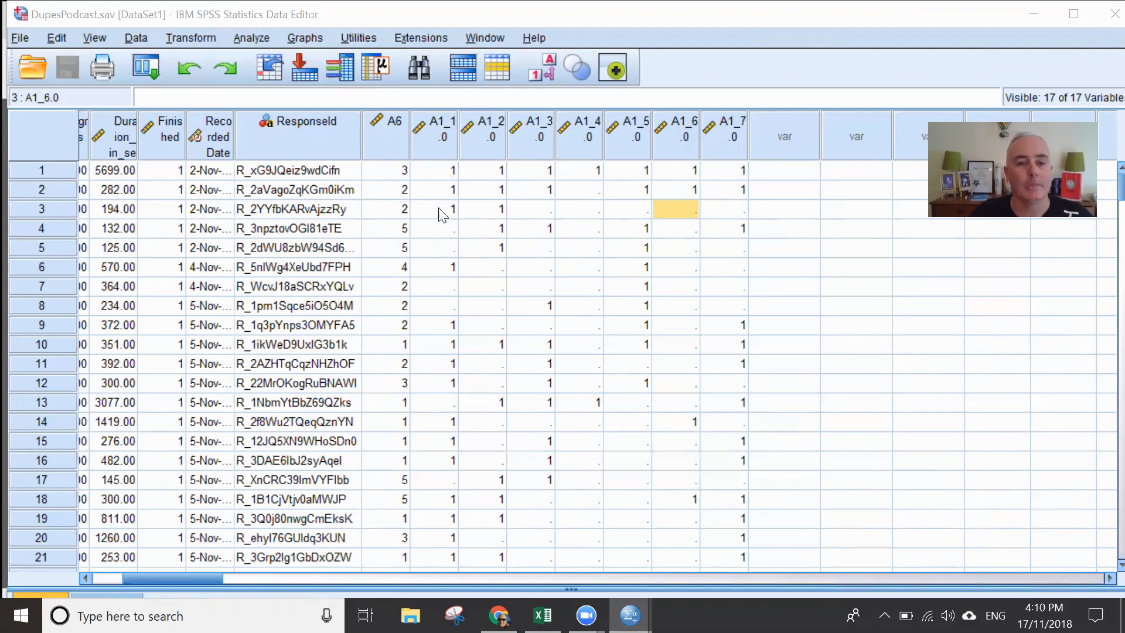
left_click(529, 211)
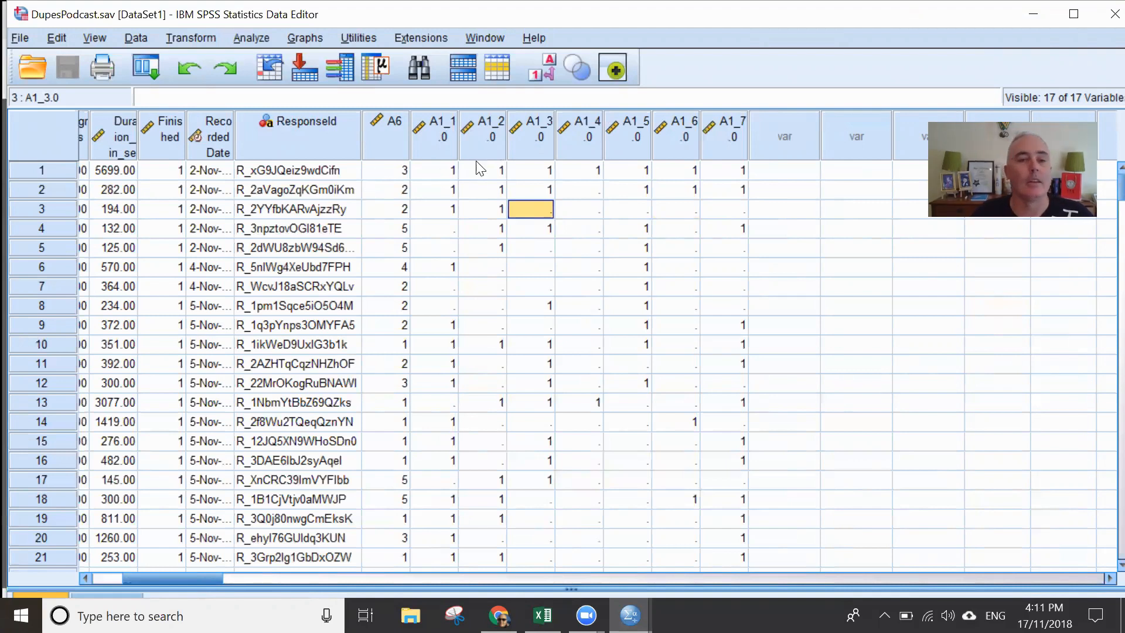
left_click(615, 229)
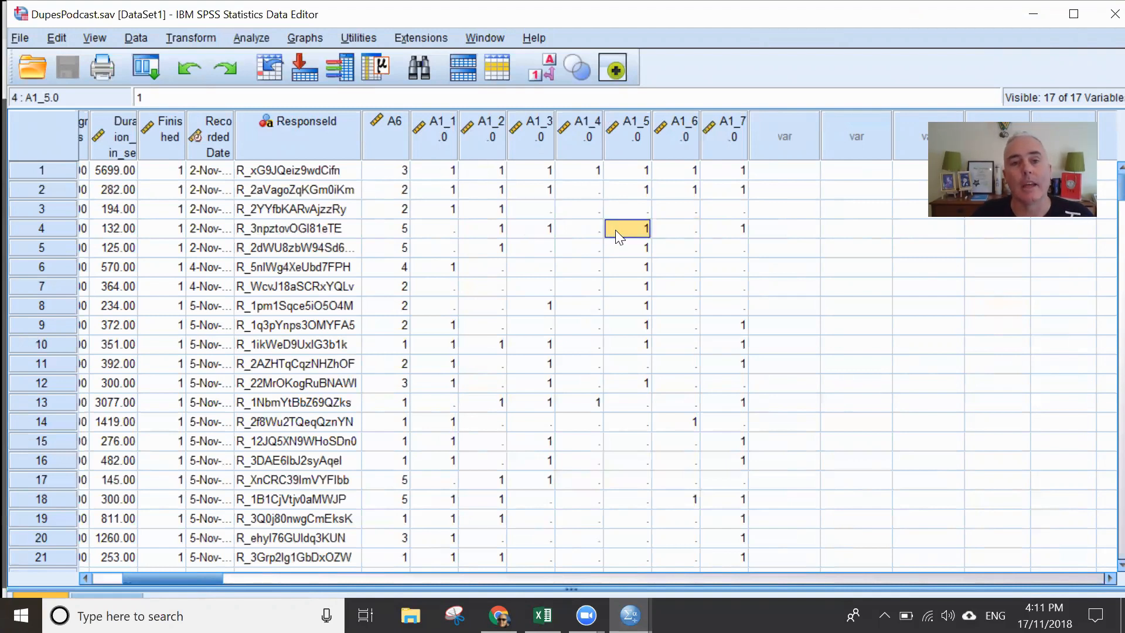
- Open the definition of variable A6 and inspect its coffee-frequency value labels
left_click(402, 137)
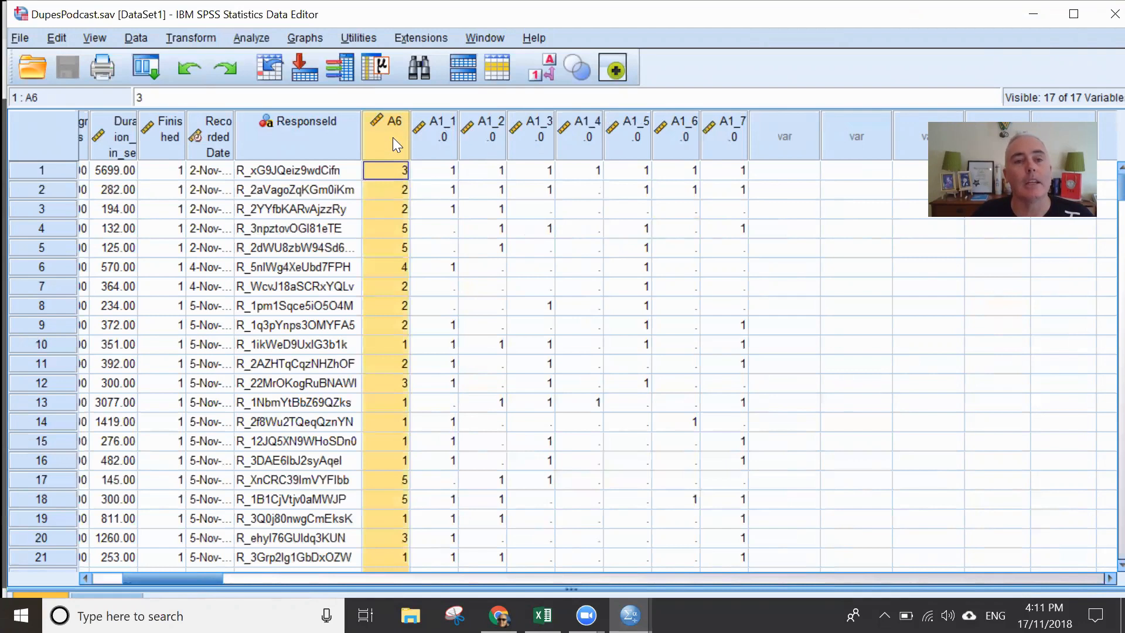
double_click(393, 137)
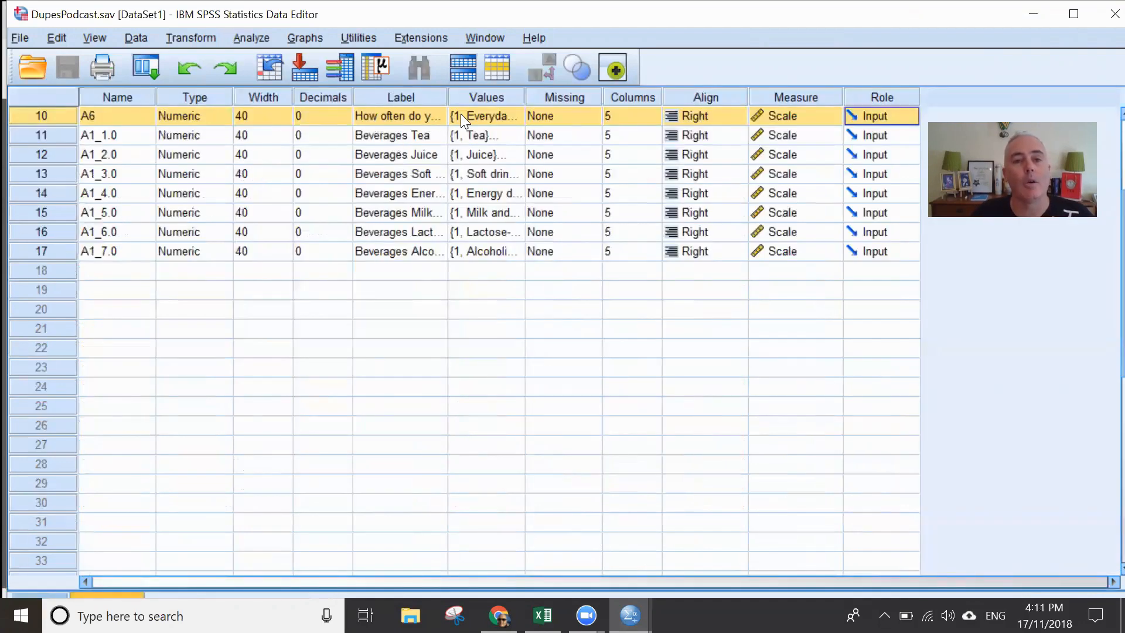
left_click(493, 114)
left_click(519, 115)
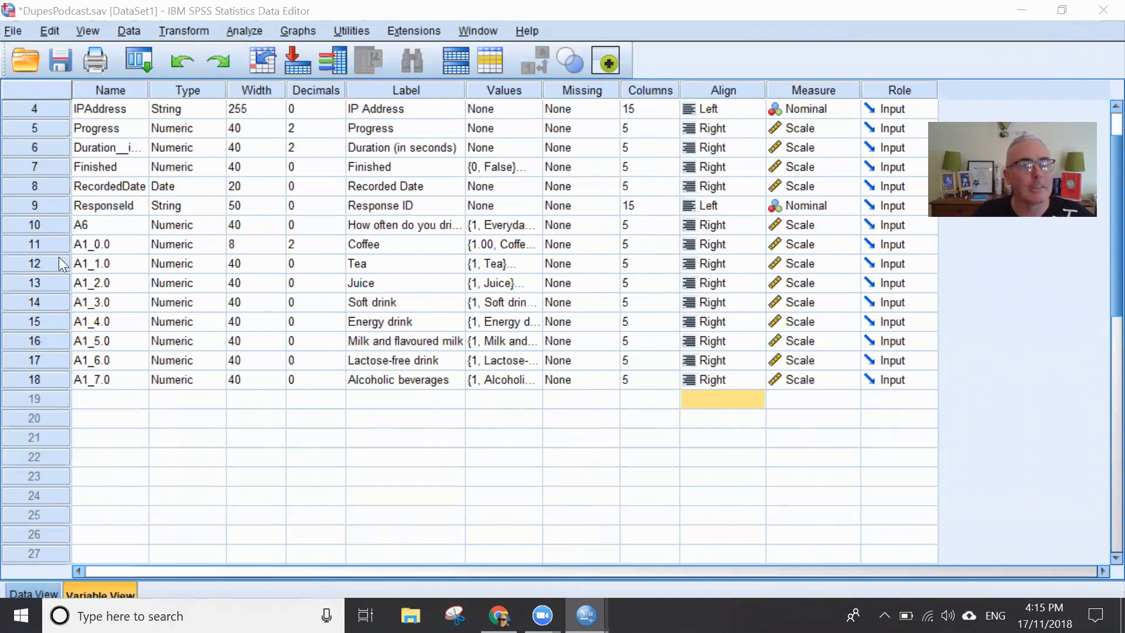
- Review the shortened beverage labels from Coffee to Milk and flavoured milk, and select the added Coffee variable A1_0.0
left_click(388, 244)
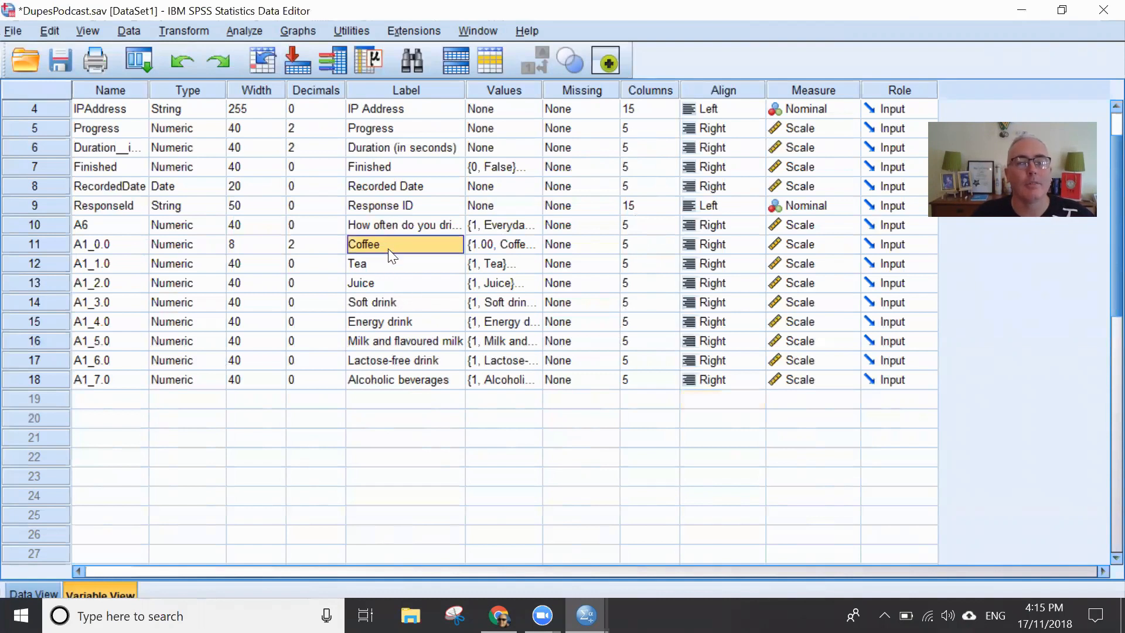
left_click(369, 266)
left_click(377, 288)
left_click(382, 302)
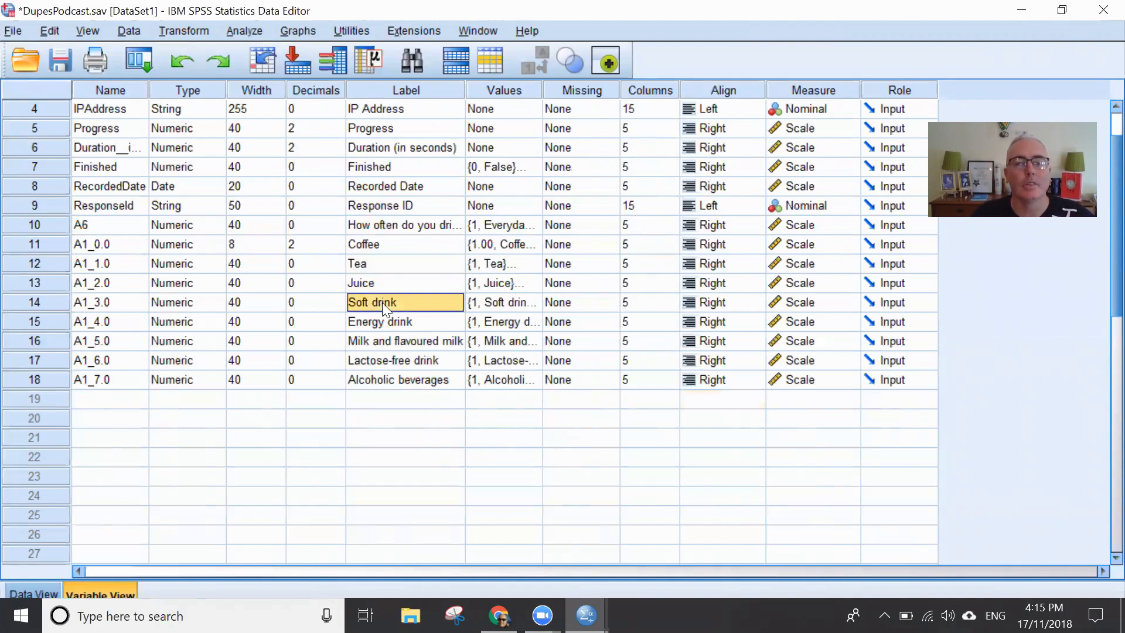
left_click(386, 324)
left_click(400, 342)
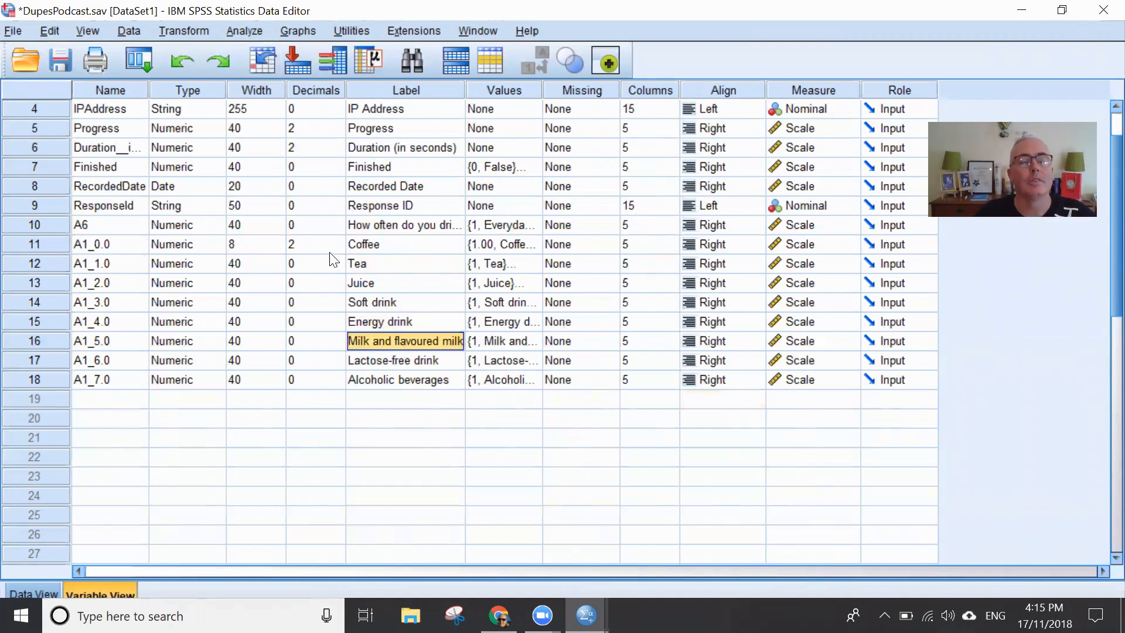
left_click(53, 244)
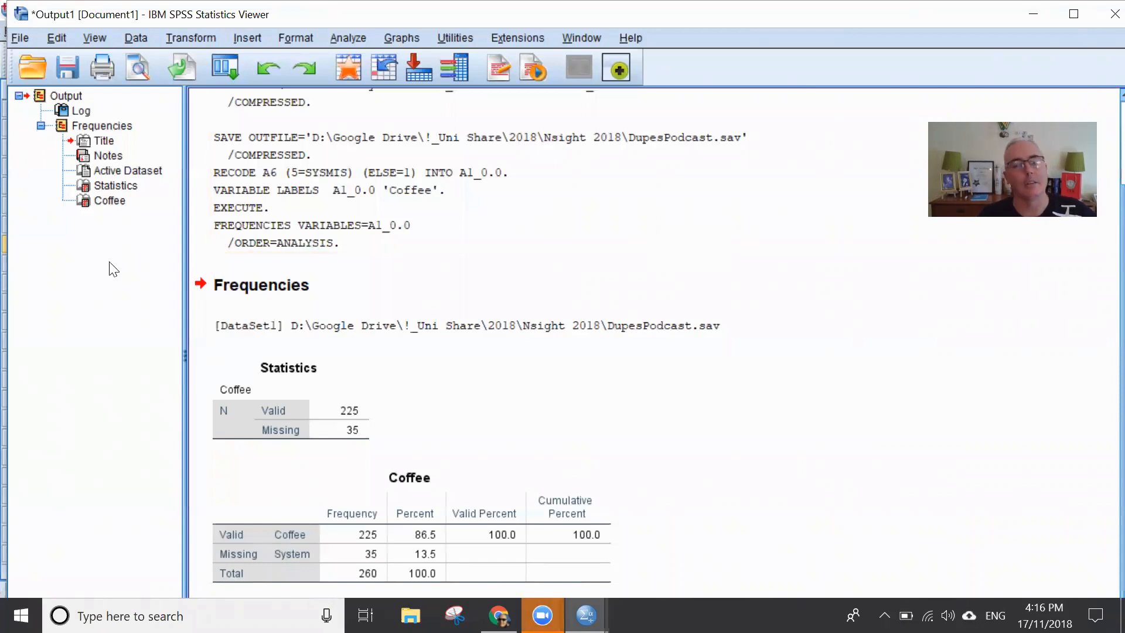
- Examine the valid and missing cases in the Coffee frequency tables, and return to the Data Editor's variable definitions
left_click(341, 434)
left_click(359, 483)
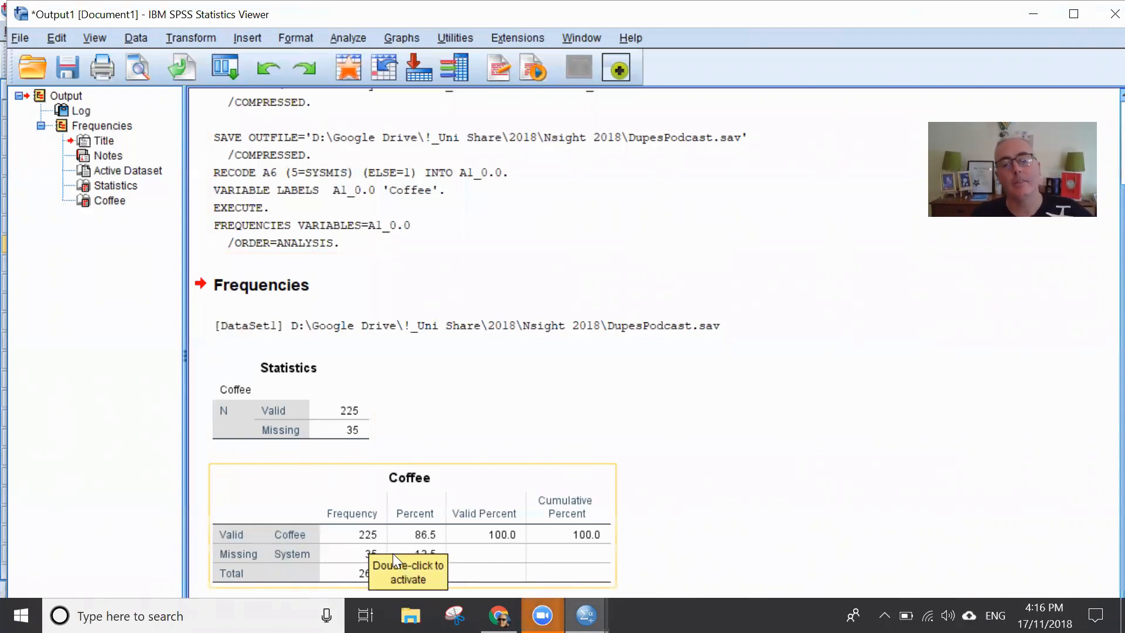
mouse_move(586, 615)
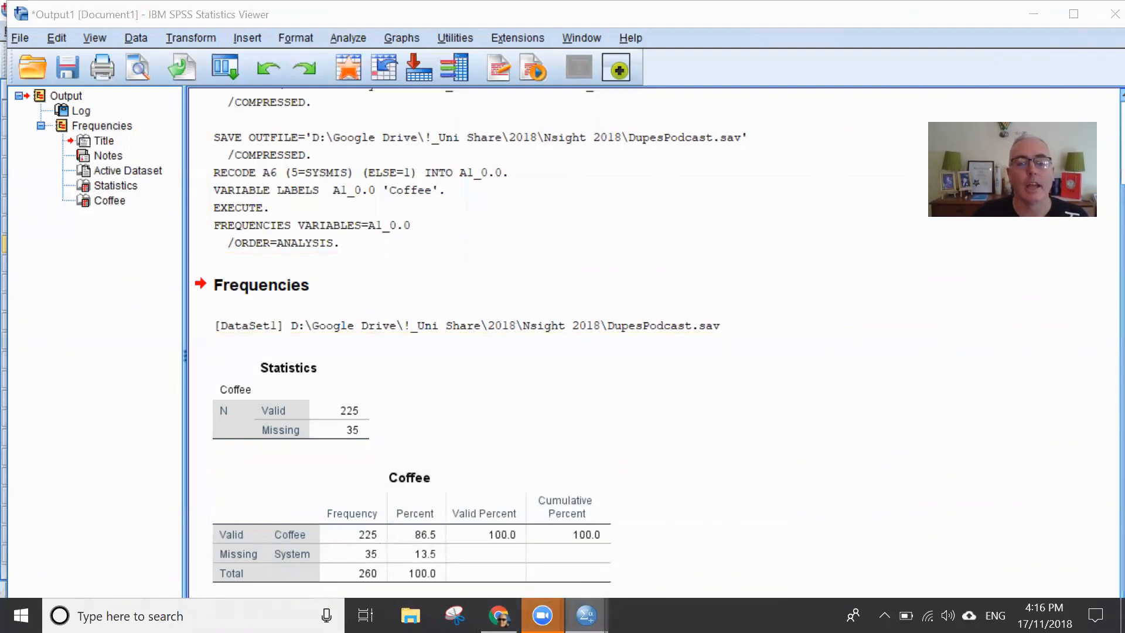
left_click(645, 551)
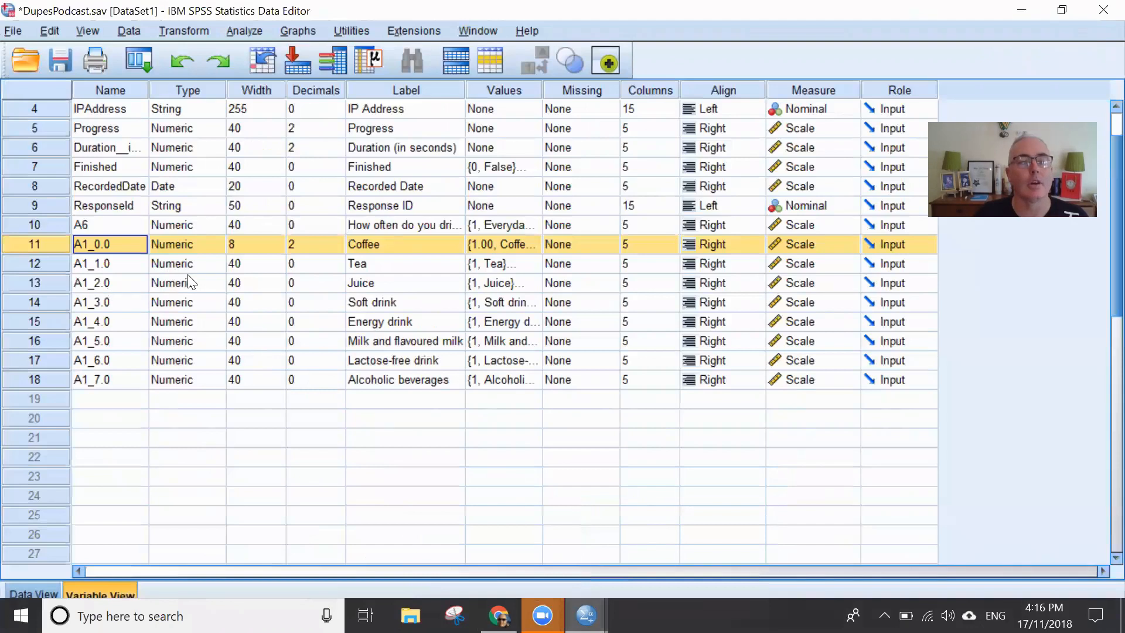
left_click(366, 321)
left_click(48, 240)
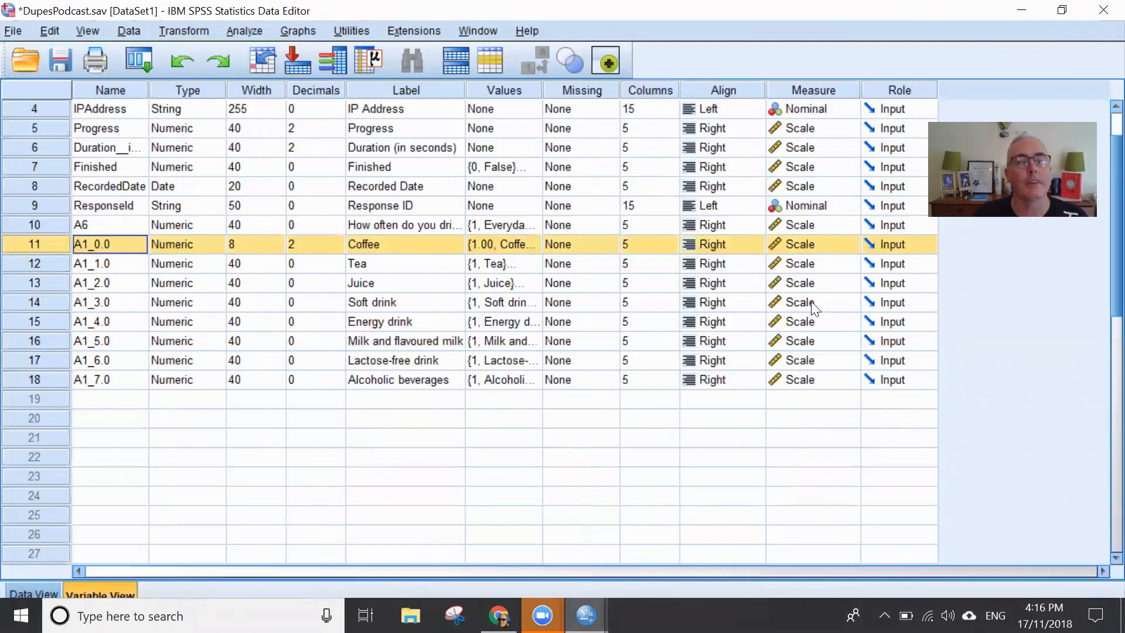
key("alt+Tab")
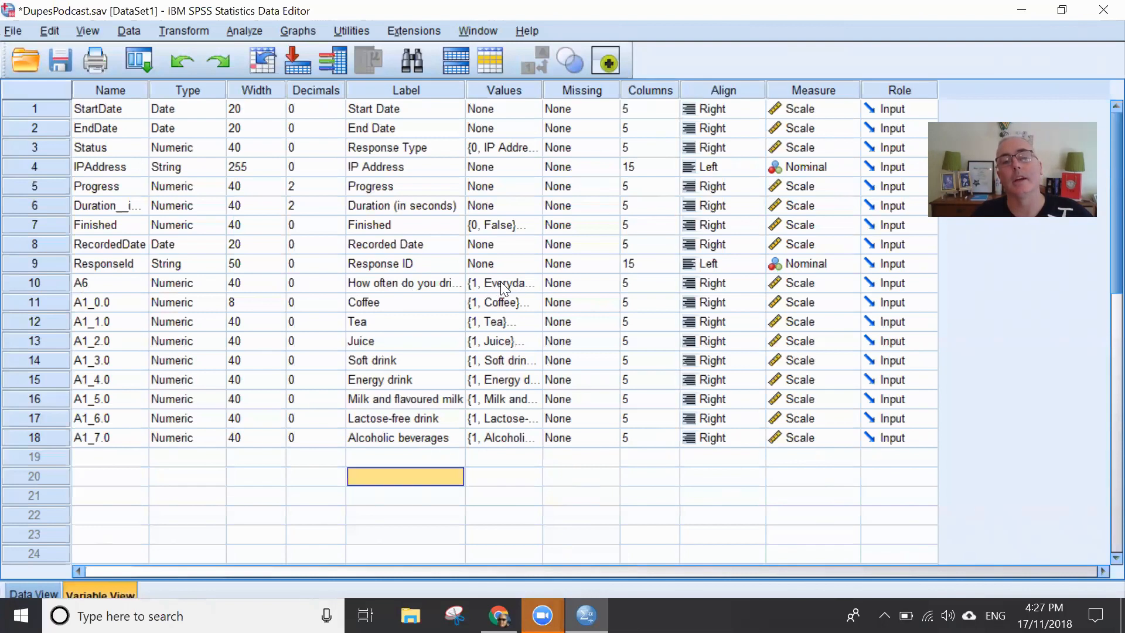
left_click(245, 31)
mouse_move(276, 75)
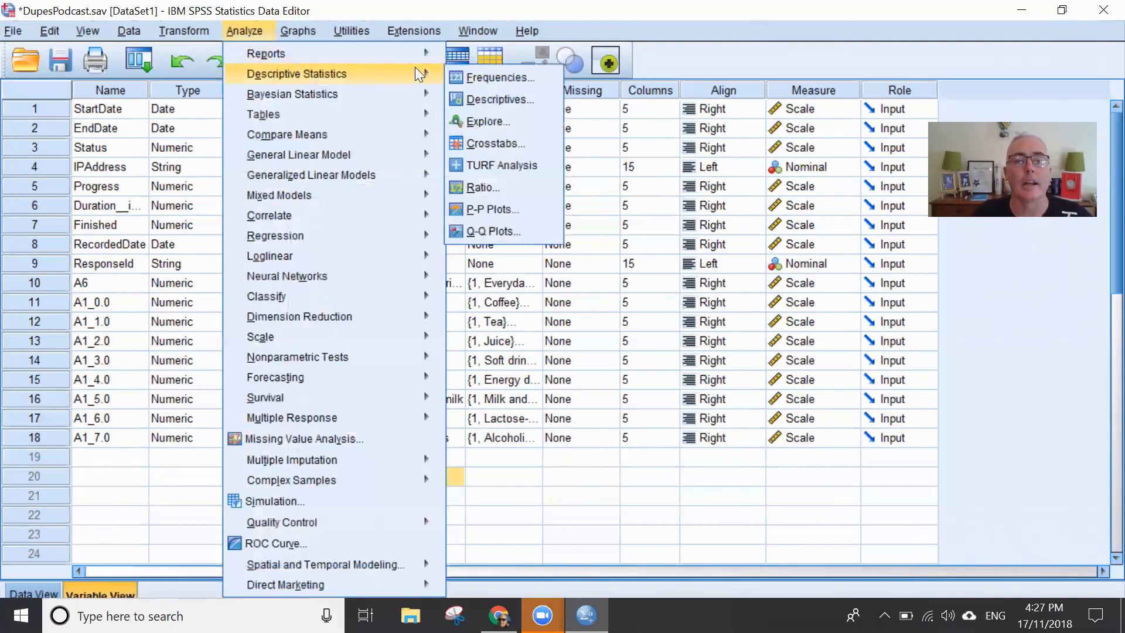
left_click(511, 80)
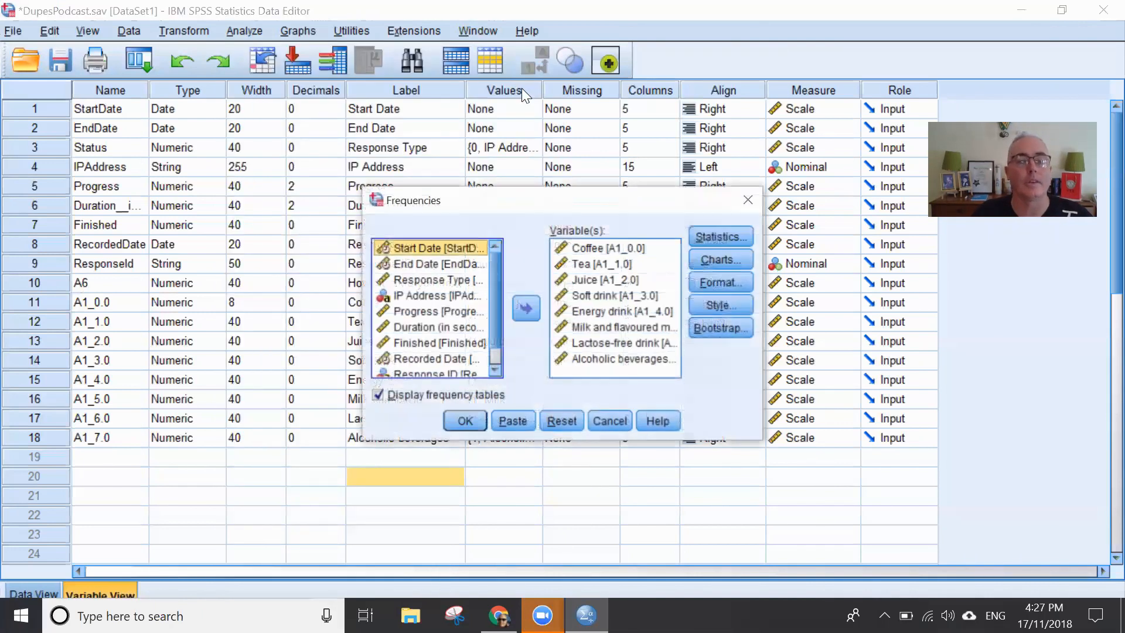
left_click(597, 247)
left_click(580, 357, "shift")
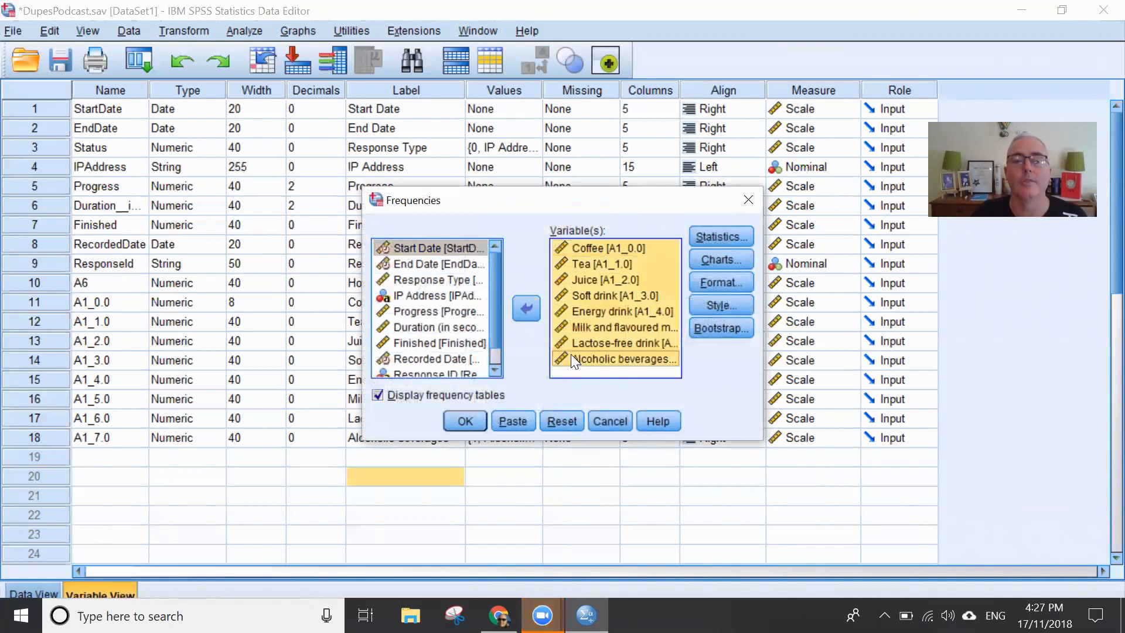
left_click(525, 308)
scroll(447, 307, "down", 3)
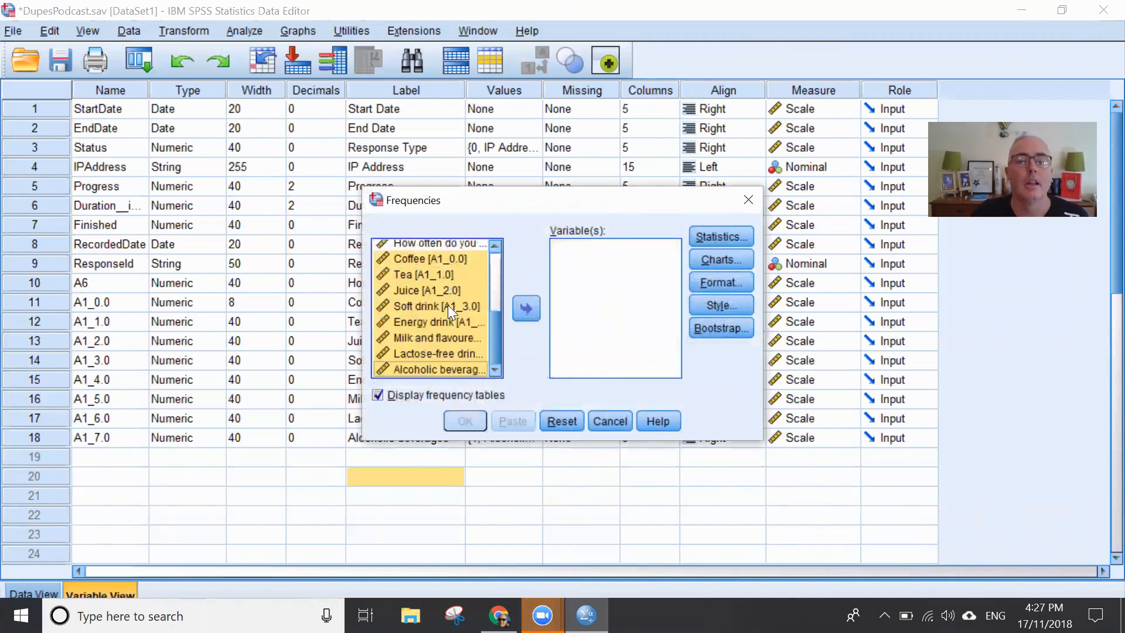
scroll(442, 257, "up", 1)
left_click(420, 296)
scroll(437, 291, "down", 1)
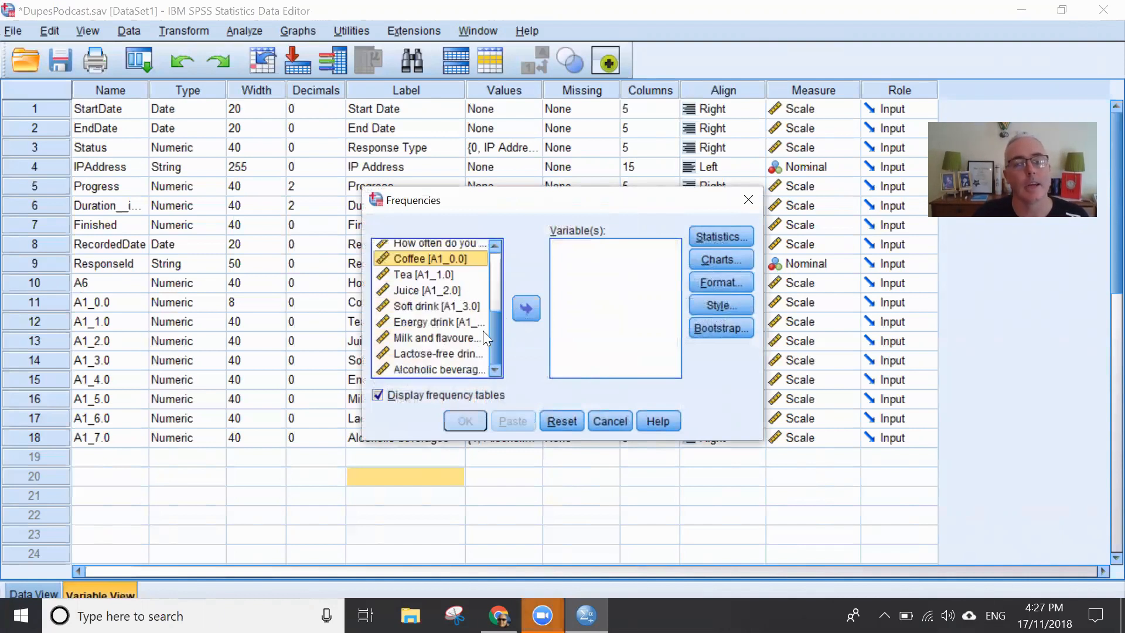
left_click(605, 423)
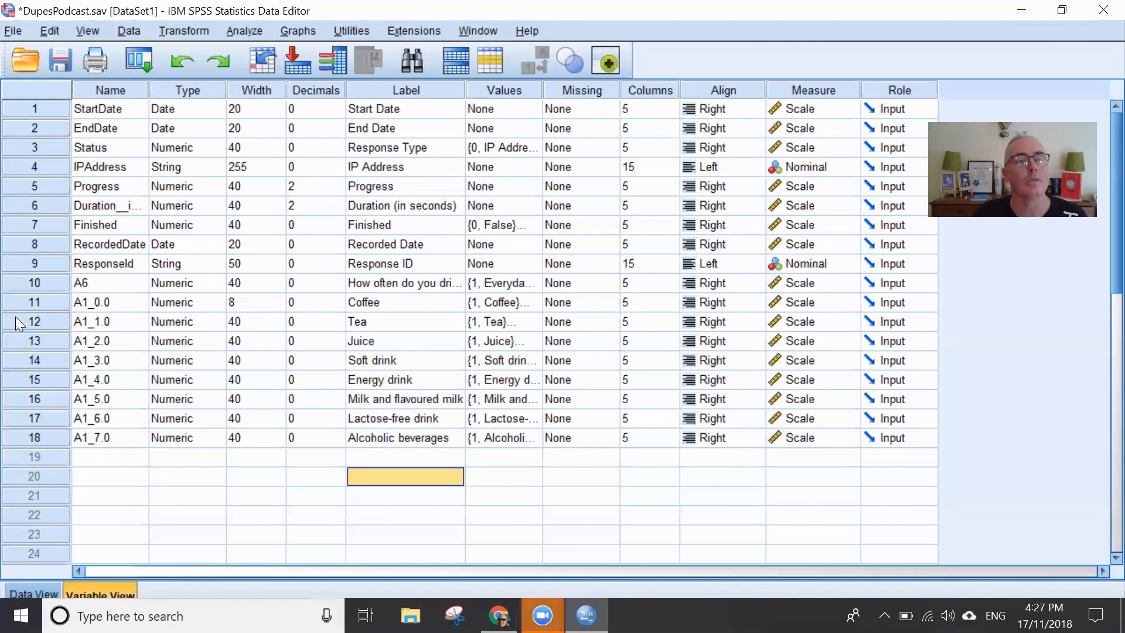
- Inspect the respondents' answers and labels for beverage columns A1_0.0 to A1_7.0, and return to the Coffee variable's definition
double_click(42, 282)
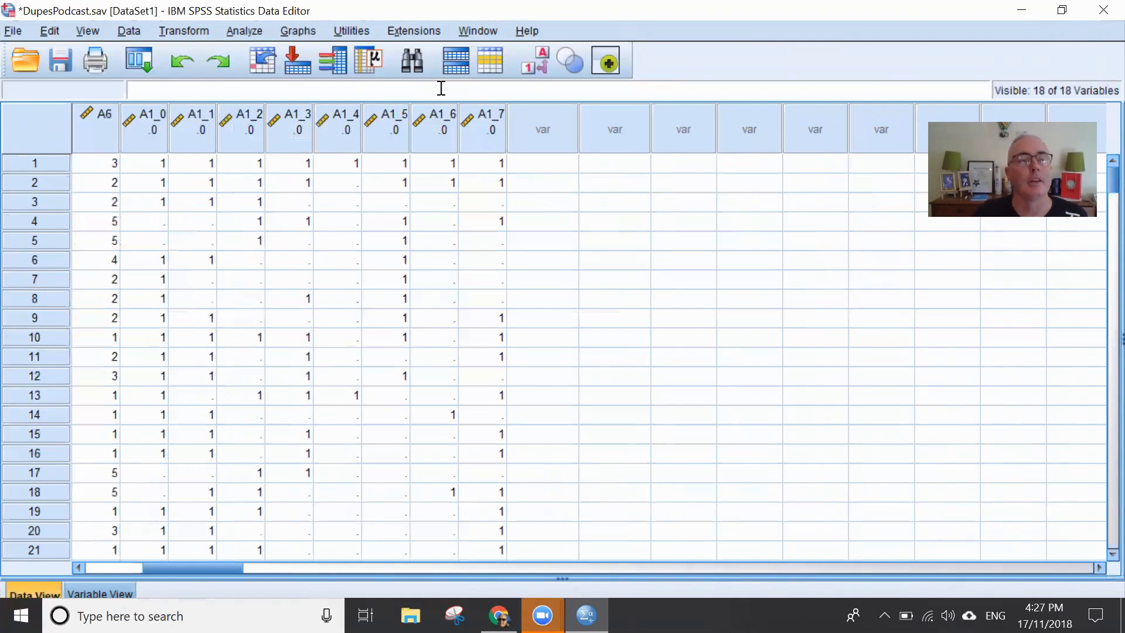
mouse_move(134, 121)
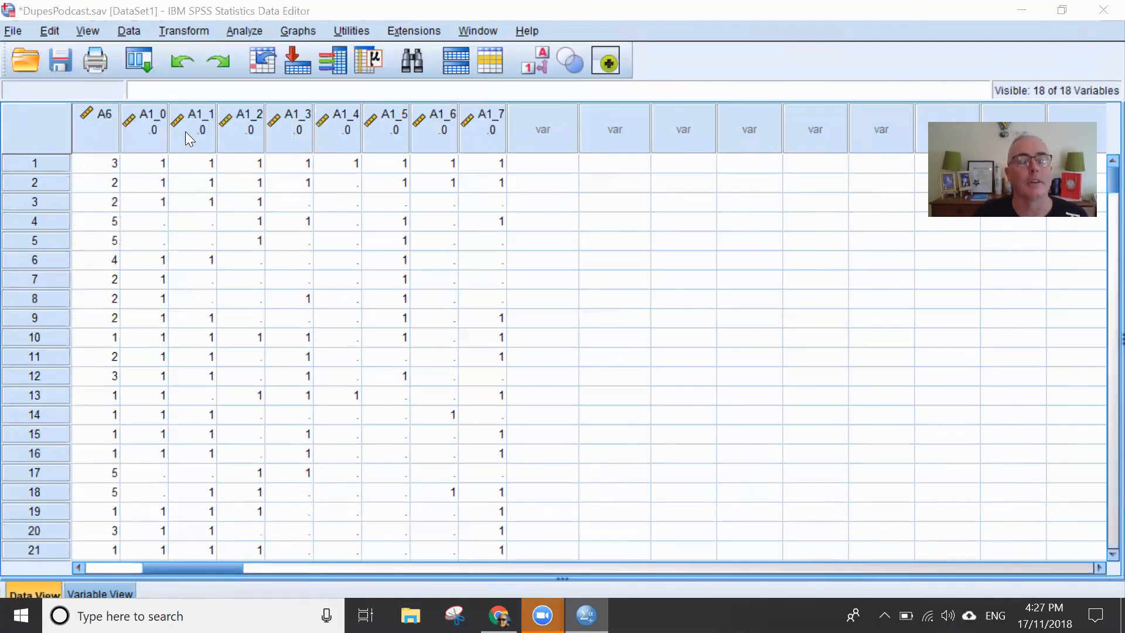
mouse_move(233, 136)
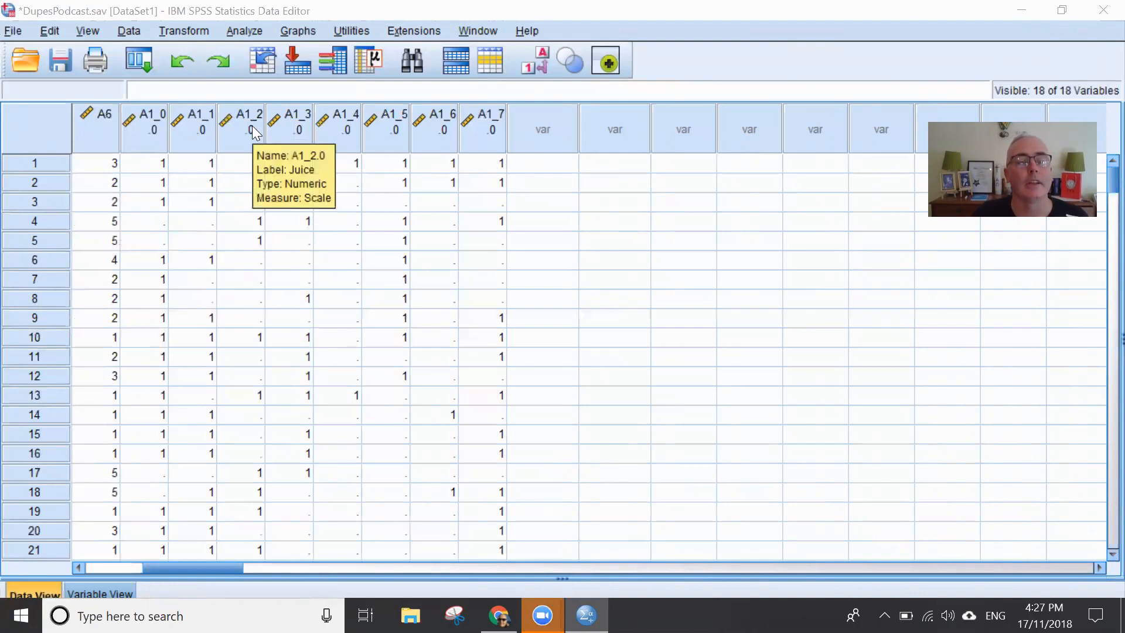
mouse_move(299, 125)
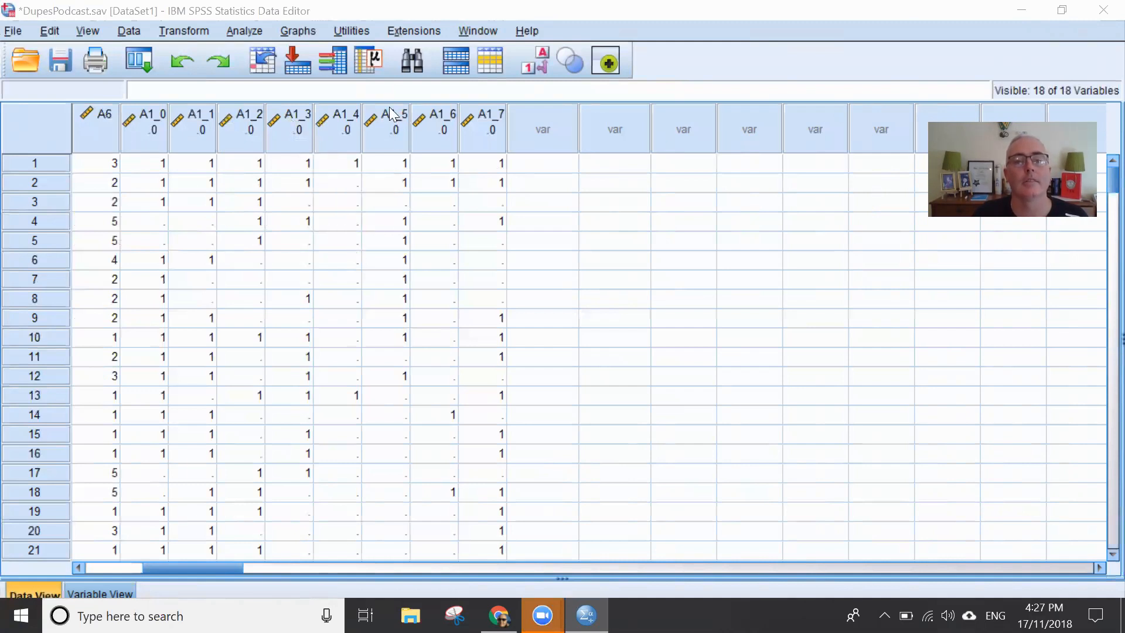
mouse_move(391, 109)
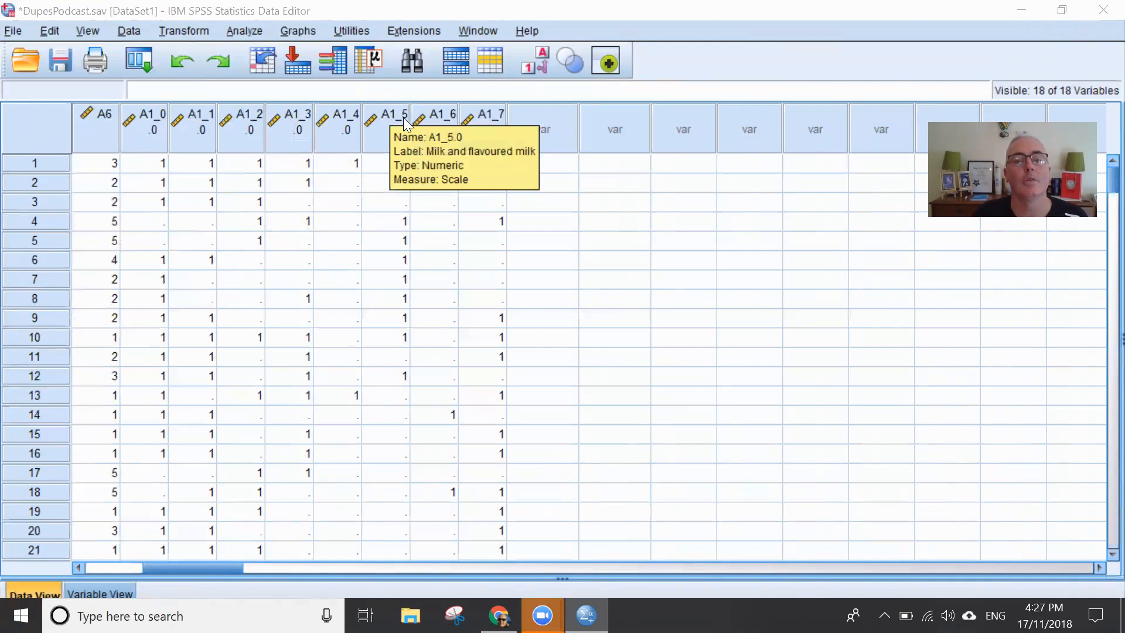
mouse_move(490, 138)
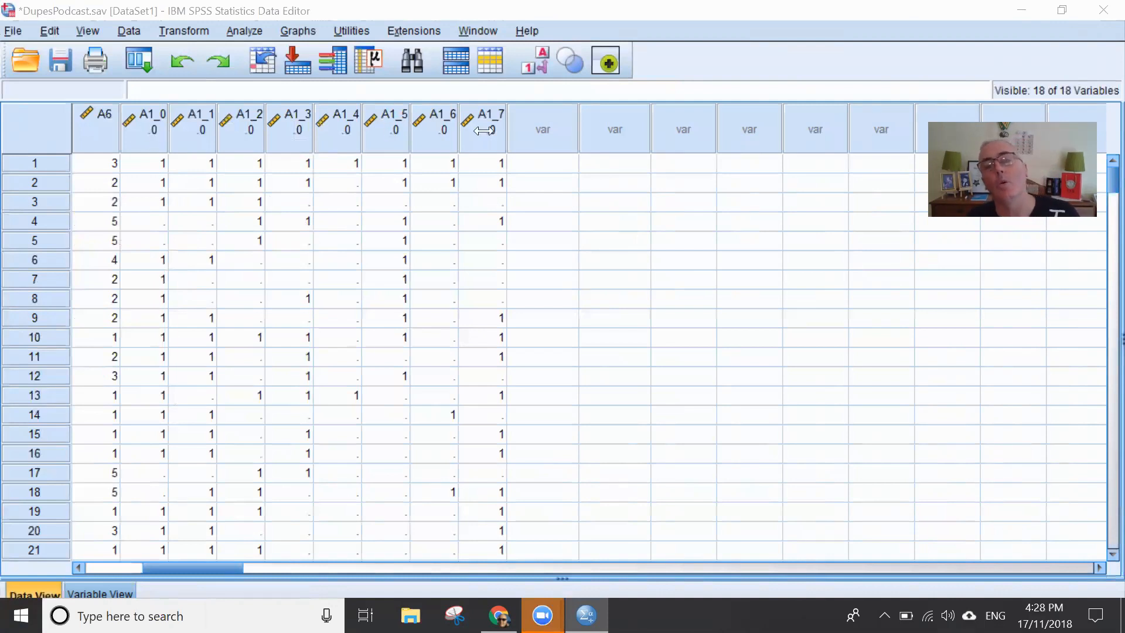
double_click(139, 129)
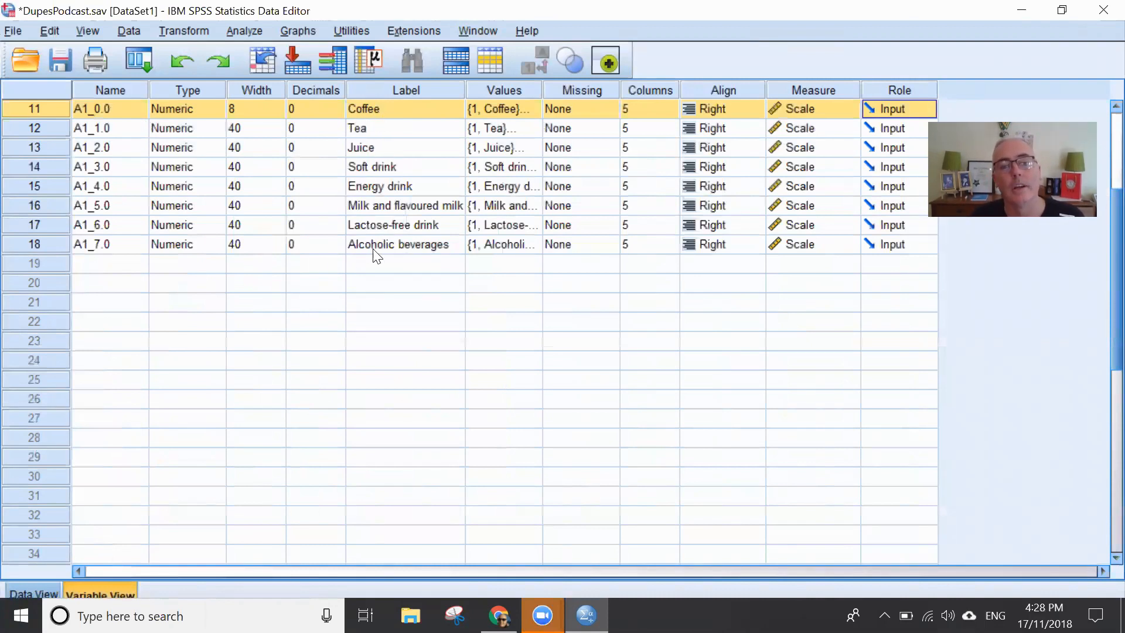
- Run Frequencies with frequency tables on the eight beverage variables from Coffee (A1_0.0) to Alcoholic beverages (A1_7.0)
left_click(243, 32)
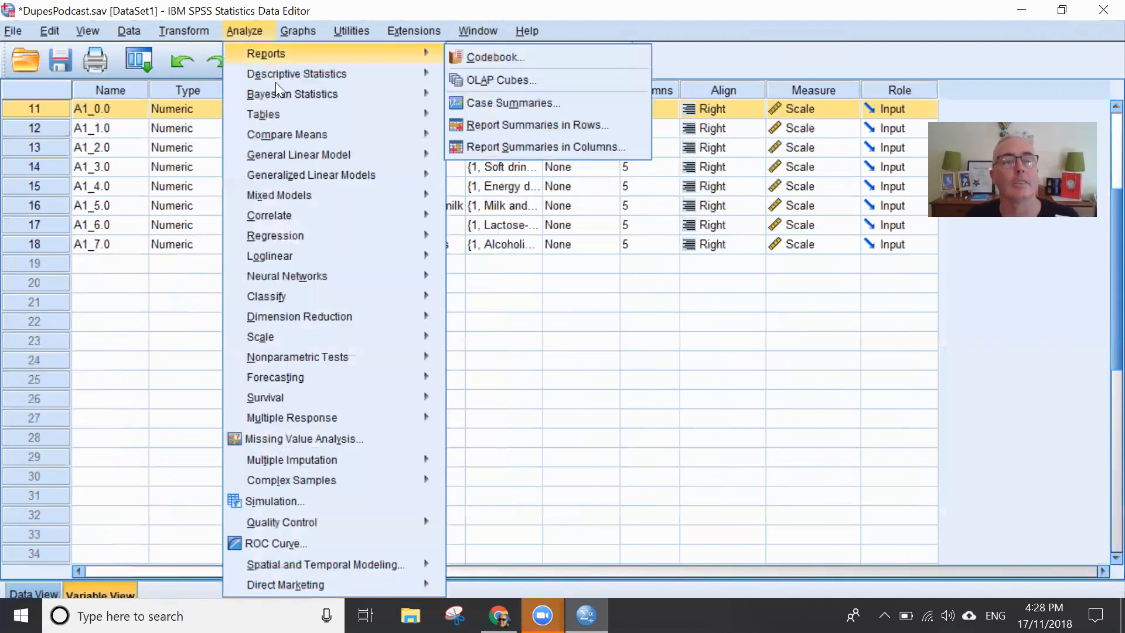
mouse_move(413, 82)
left_click(486, 77)
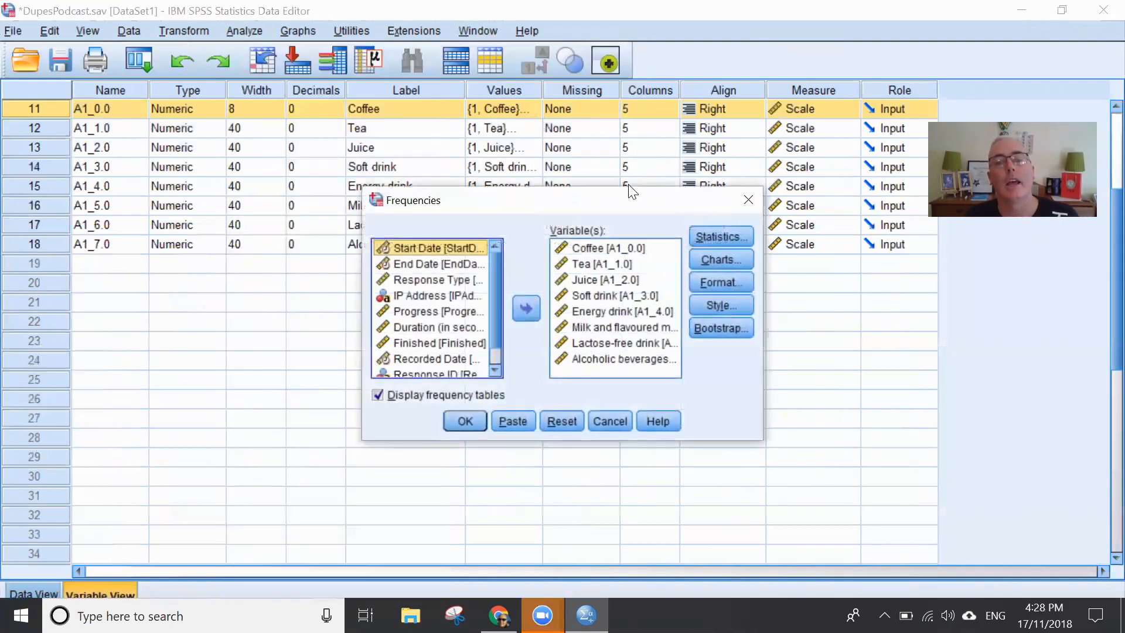
left_click(631, 246)
left_click_drag(635, 202, 613, 92)
left_click(582, 251, "shift")
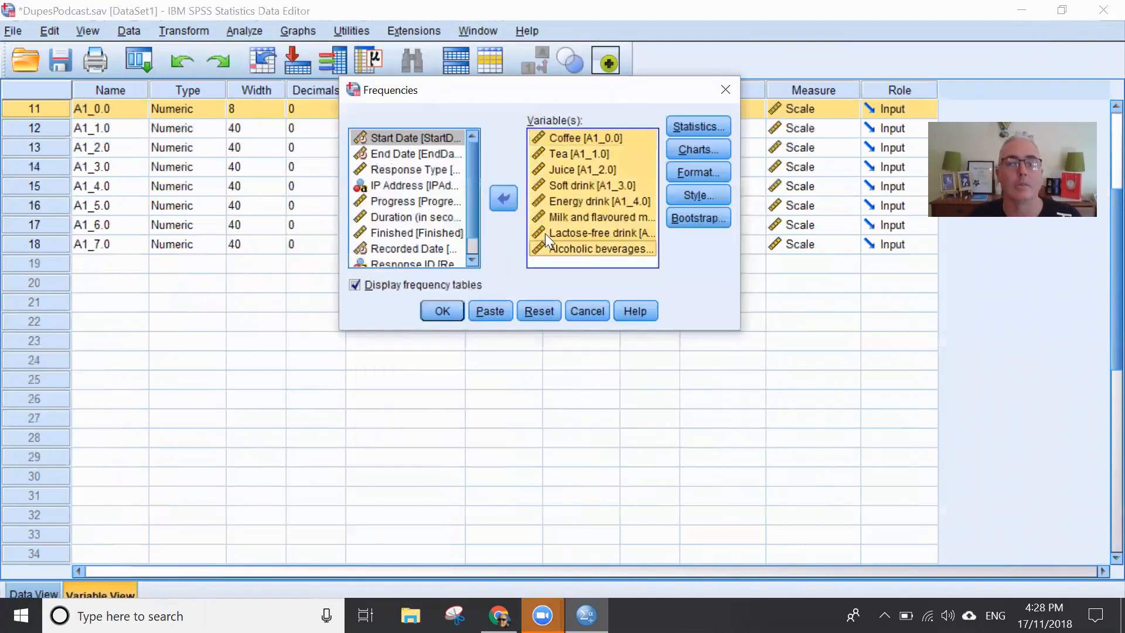
left_click(503, 198)
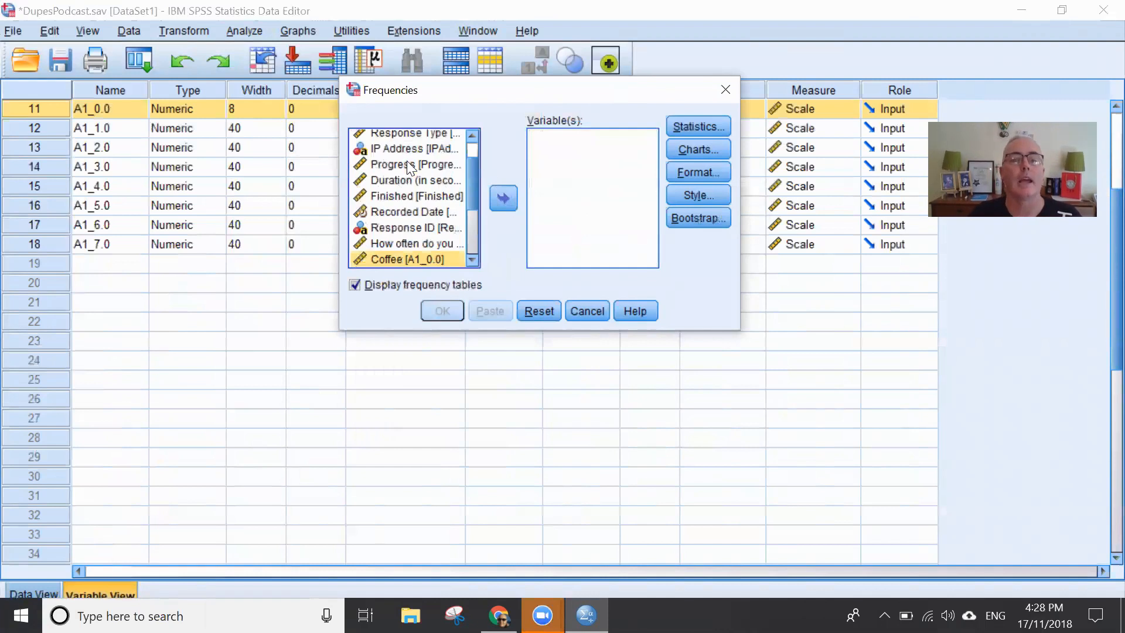
scroll(407, 160, "down", 3)
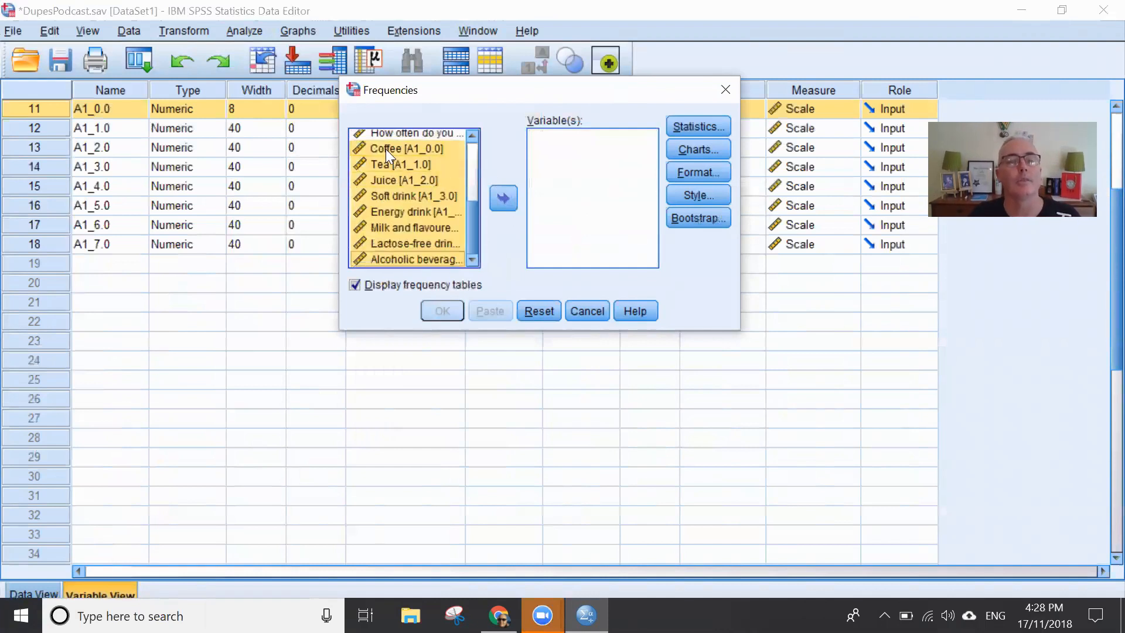
left_click(503, 198)
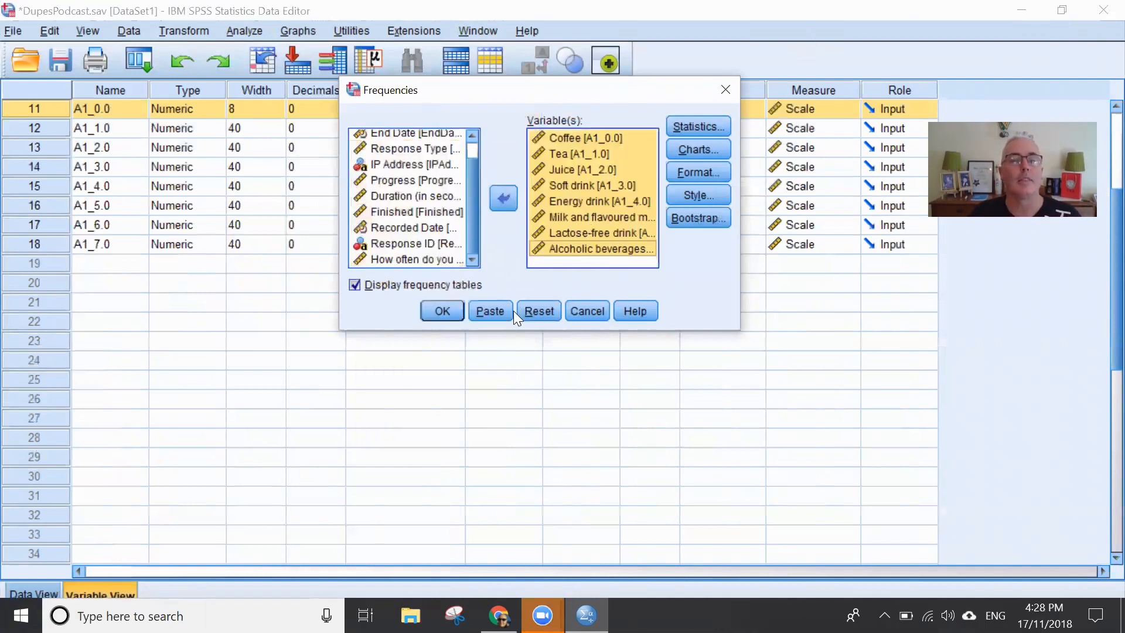
left_click(452, 308)
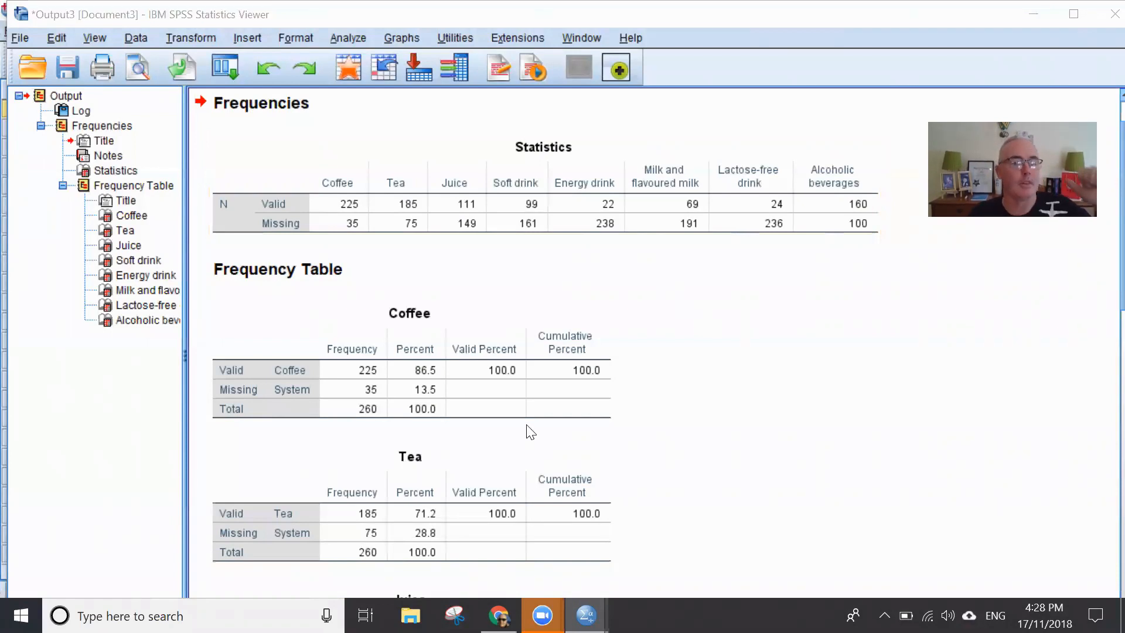
- Examine the frequencies and percentages in each beverage's table from Coffee down to Alcoholic beverages
scroll(530, 455, "down", 3)
scroll(476, 403, "down", 6)
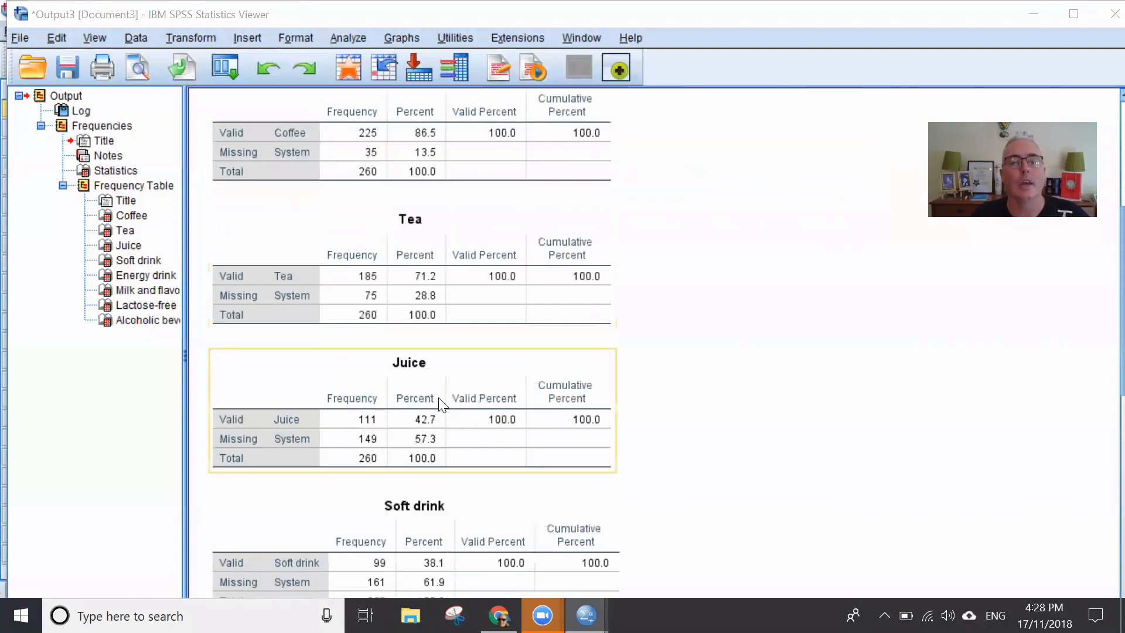
scroll(405, 405, "down", 3)
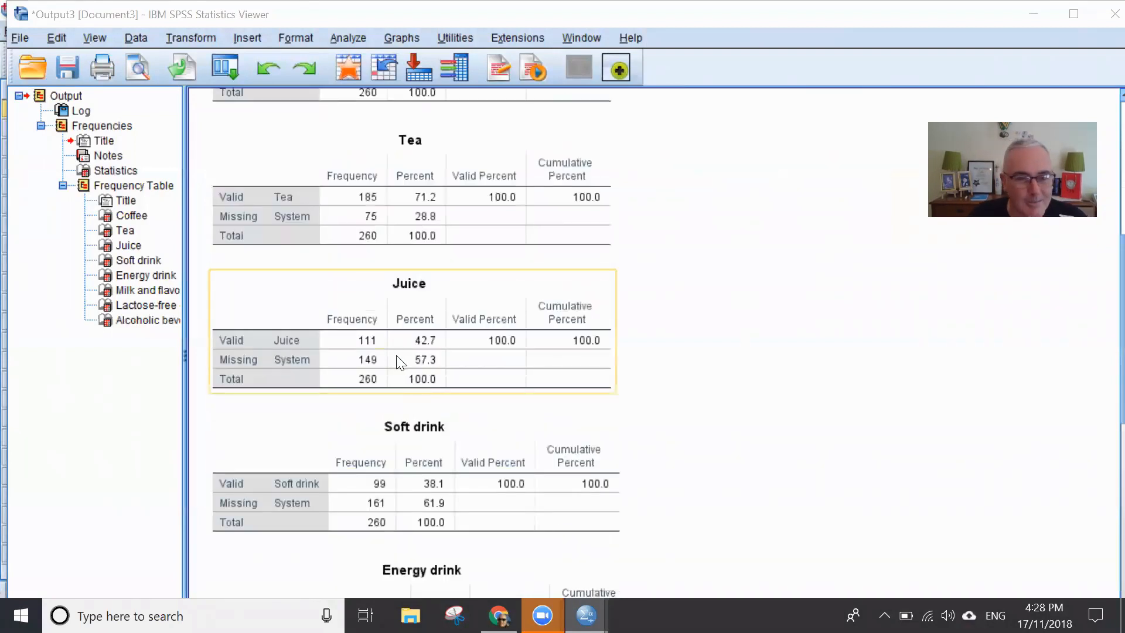
scroll(398, 361, "down", 3)
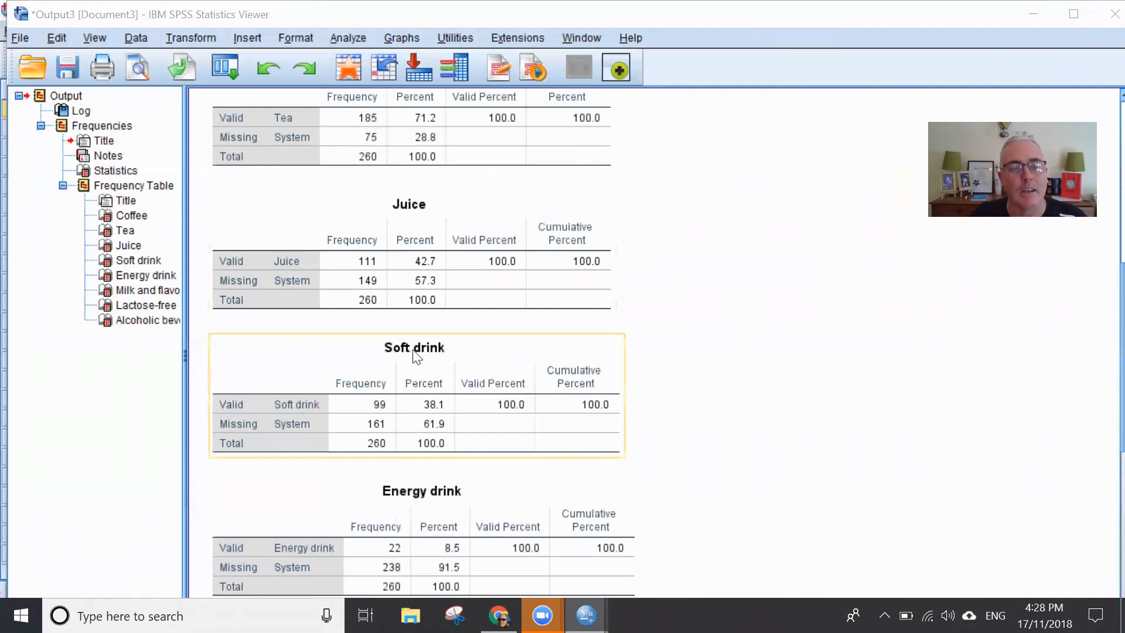
scroll(352, 354, "up", 3)
scroll(357, 352, "down", 9)
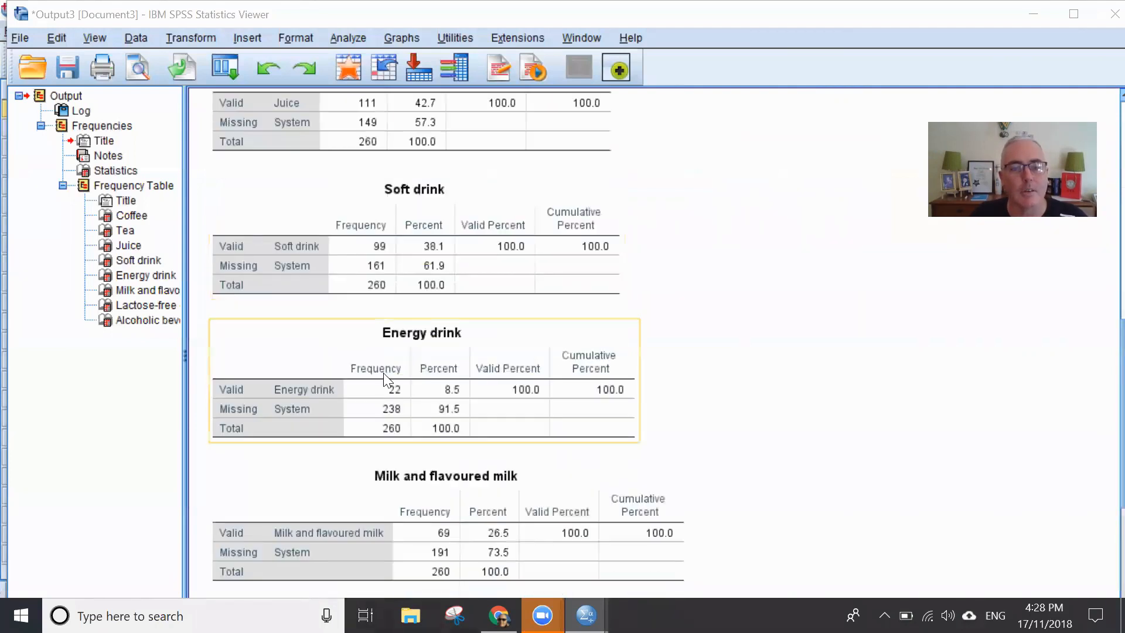
scroll(433, 422, "down", 11)
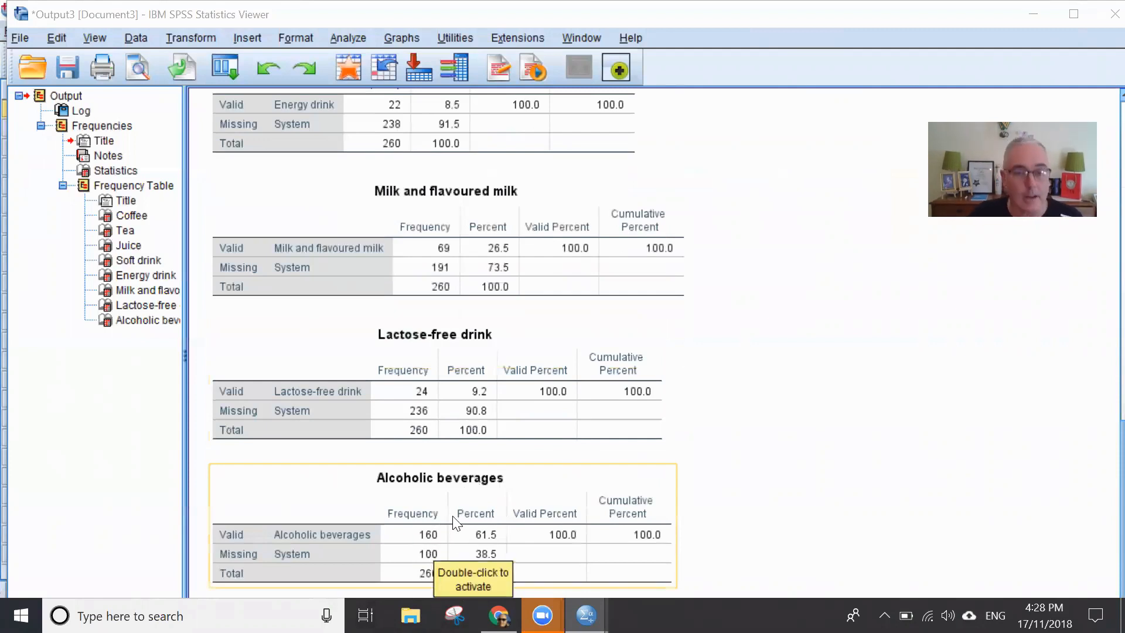
key("alt+Tab")
scroll(666, 452, "up", 20)
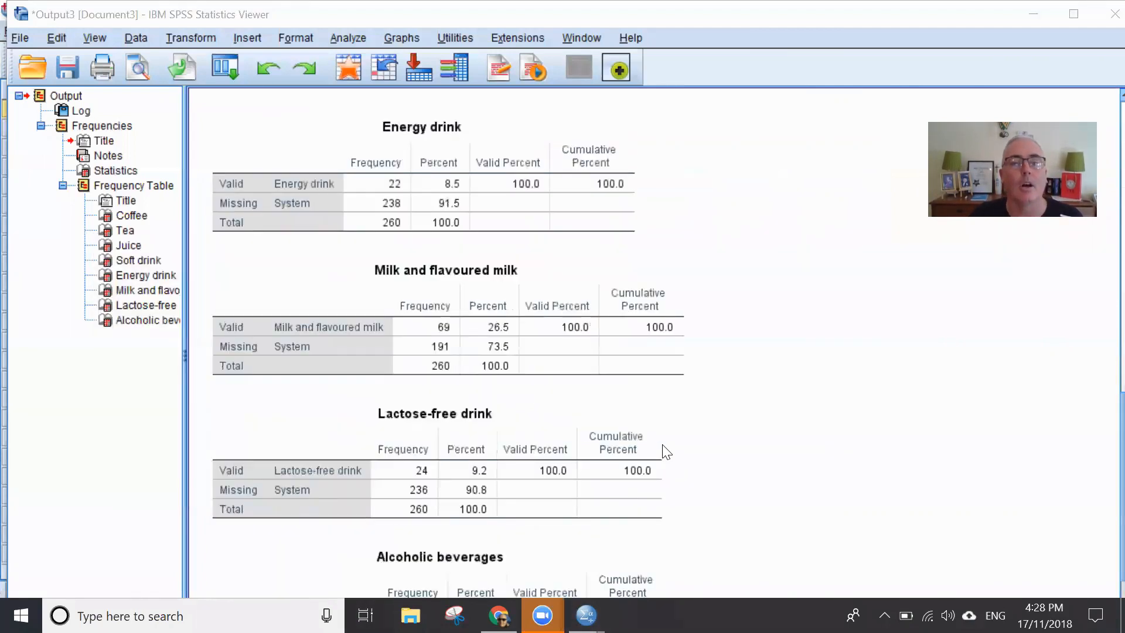
scroll(674, 449, "up", 3)
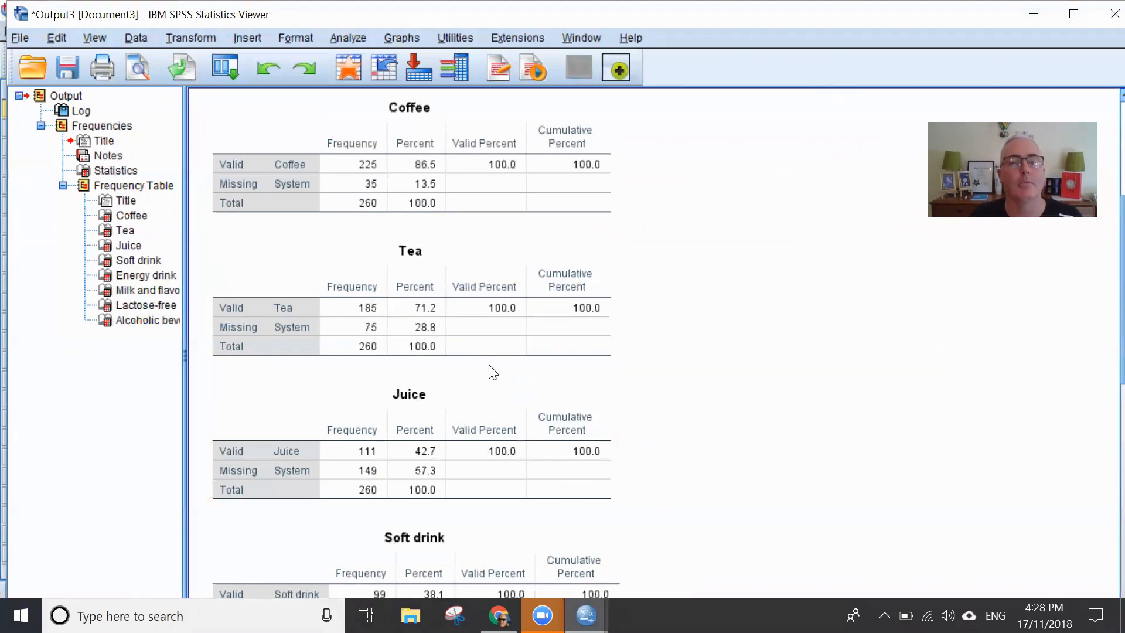
- Switch back to the Data Editor and review the beverage variables' definitions from Coffee to Alcoholic beverages
key("alt+Tab")
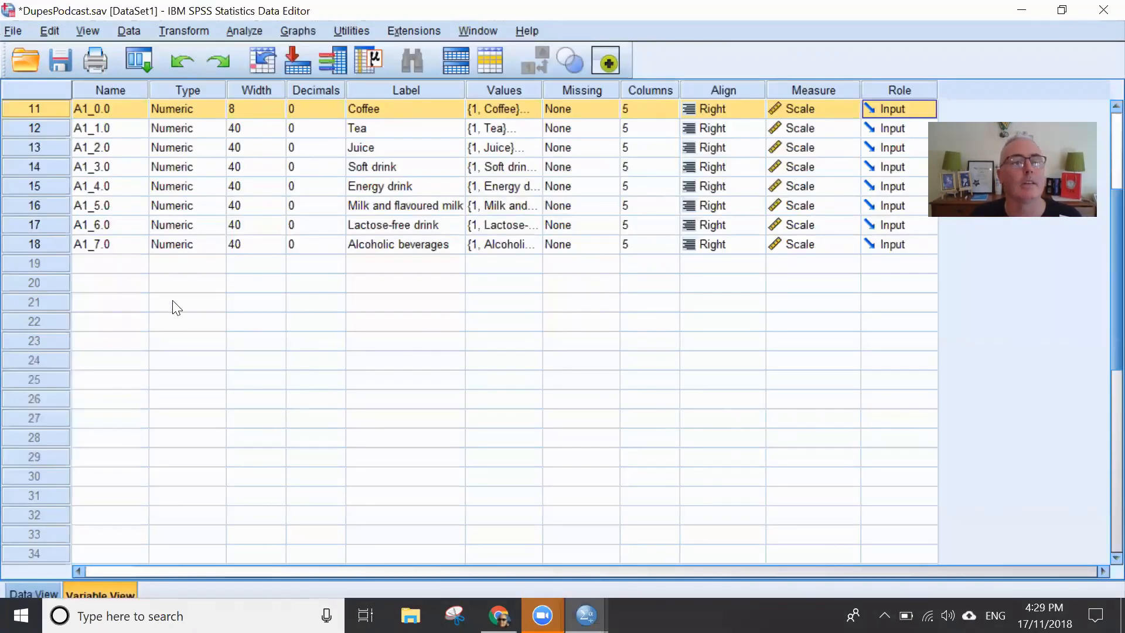
left_click(174, 306)
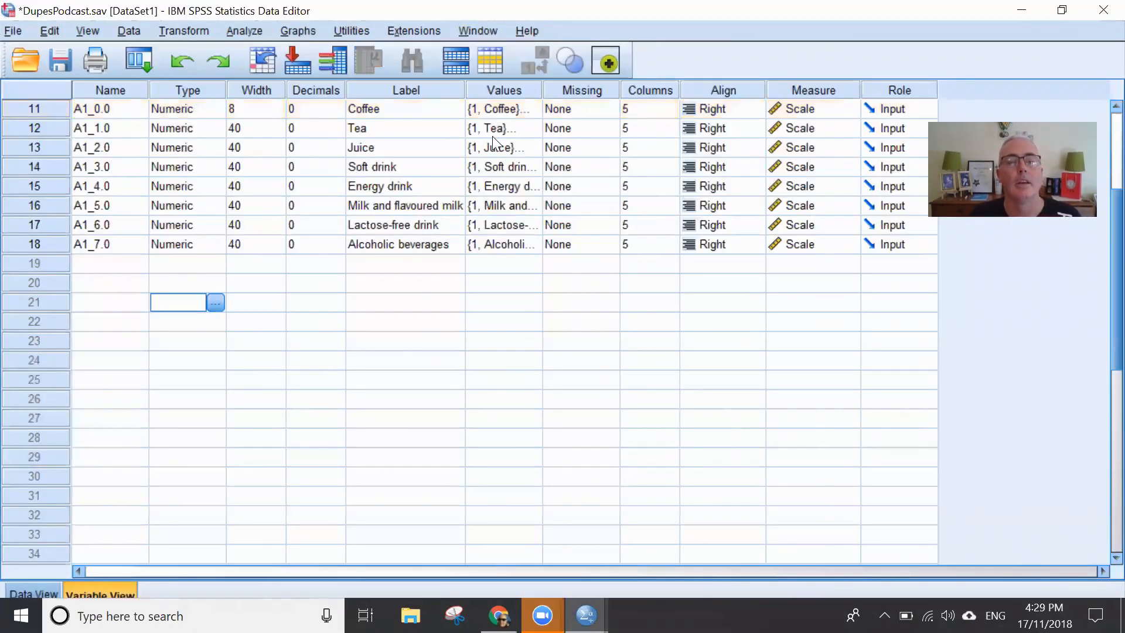
key("alt+Tab")
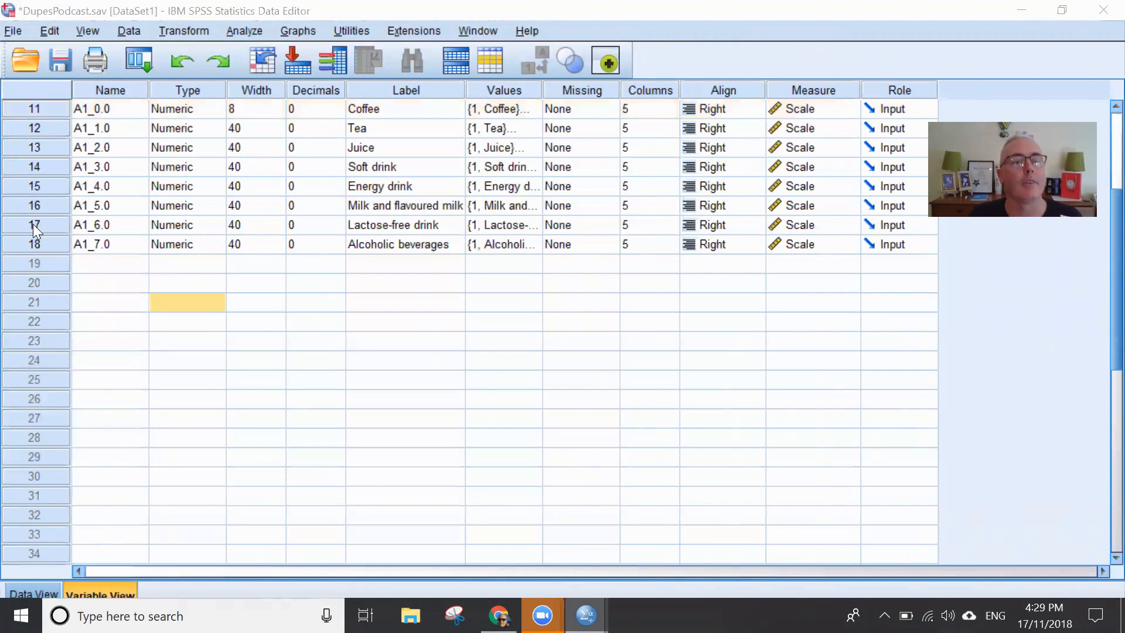
left_click(29, 248)
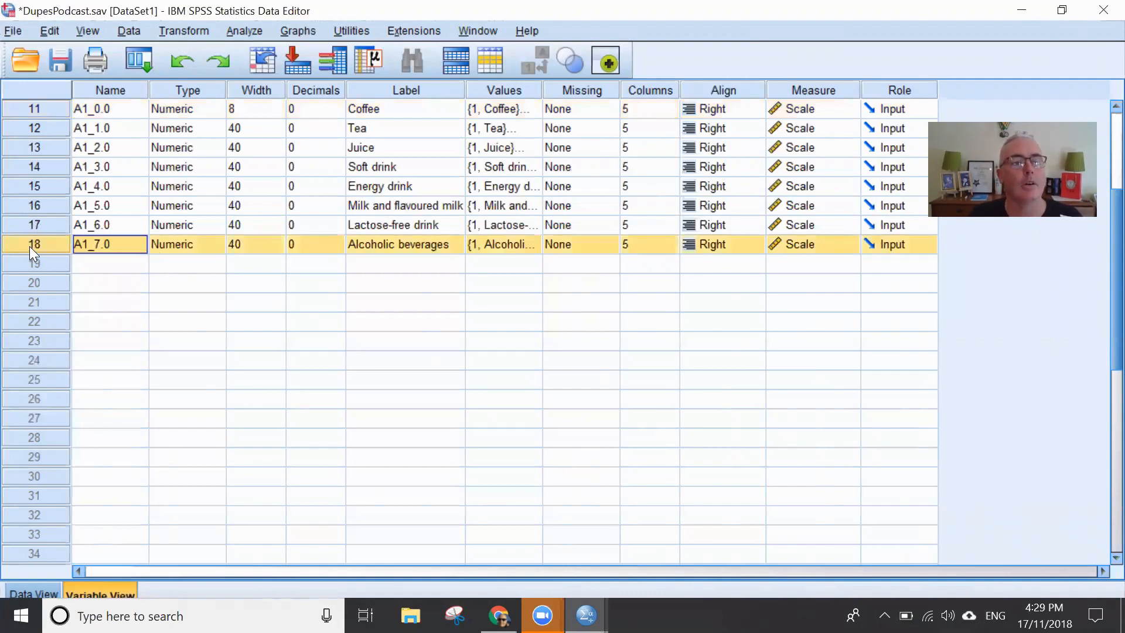
left_click_drag(36, 241, 35, 145)
- Return to the frequencies output and compare the Coffee, Tea and Juice tables
key("alt+Tab")
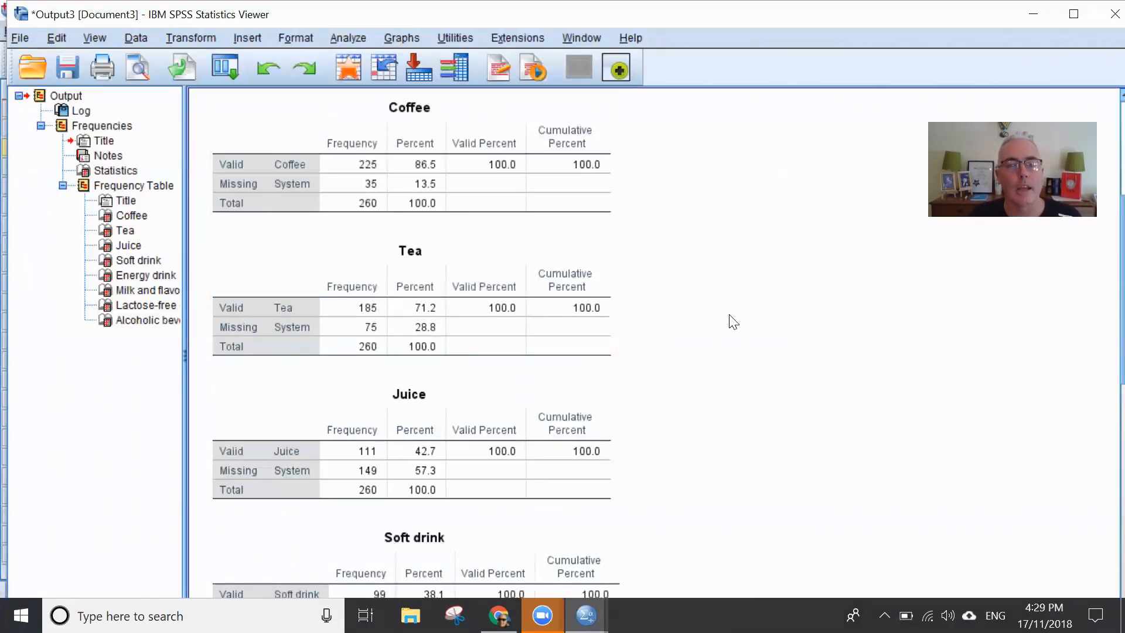
left_click(457, 233)
scroll(500, 254, "down", 2)
left_click(410, 359)
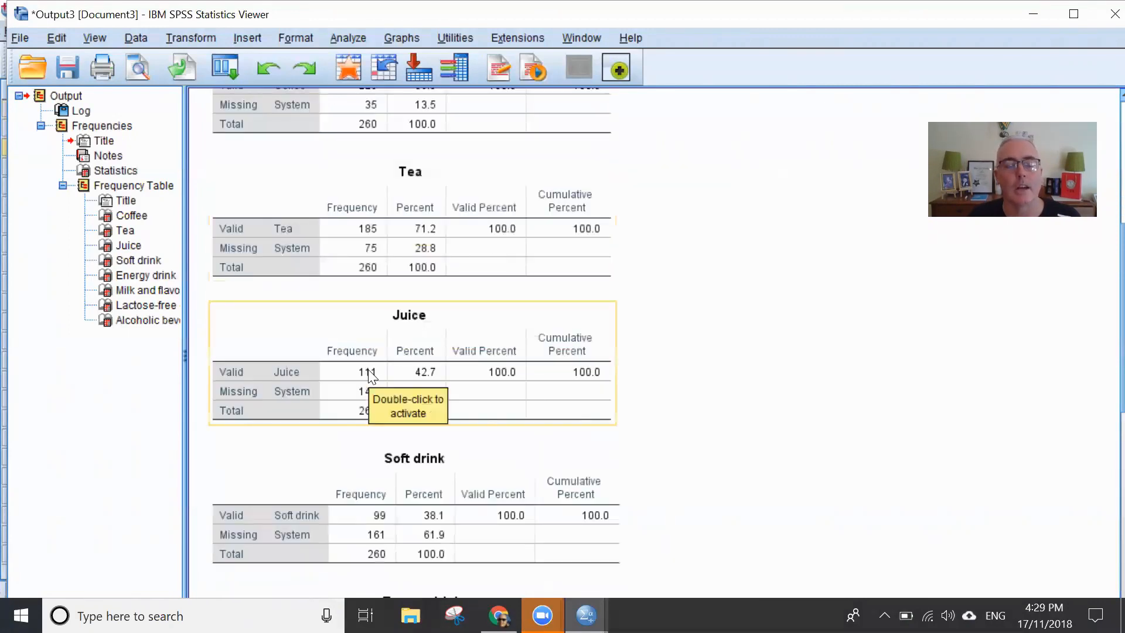
- Compare the frequencies in the Juice, Soft drink, Energy drink, Milk and flavoured milk, and Lactose-free drink tables
scroll(381, 363, "down", 4)
left_click(413, 342)
scroll(446, 317, "down", 4)
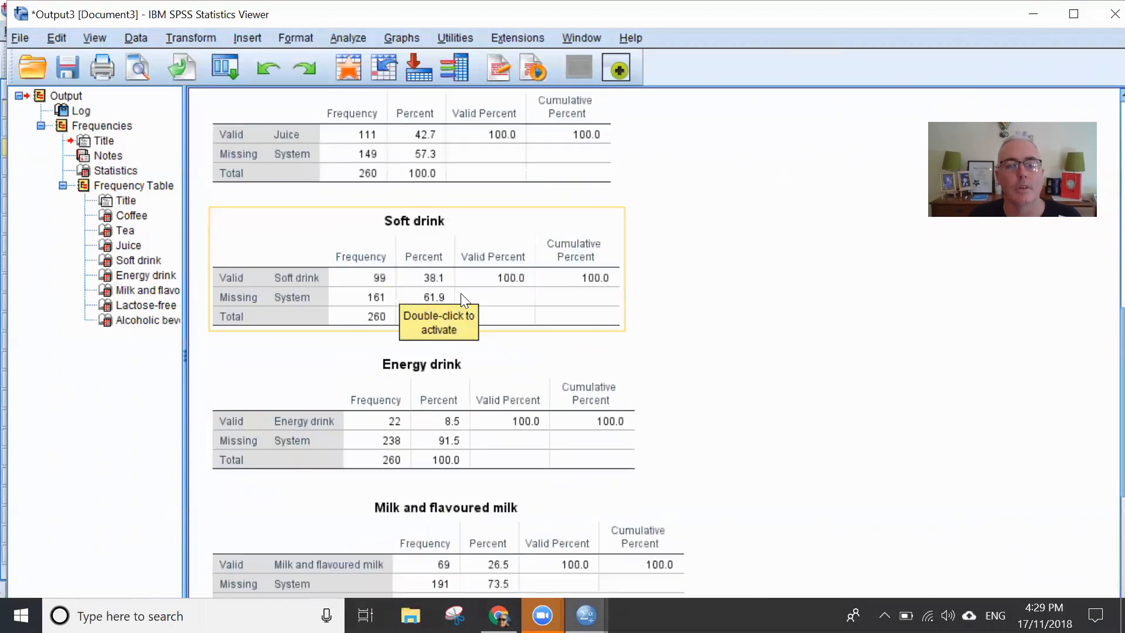
left_click(469, 299)
scroll(433, 290, "down", 2)
left_click(448, 347)
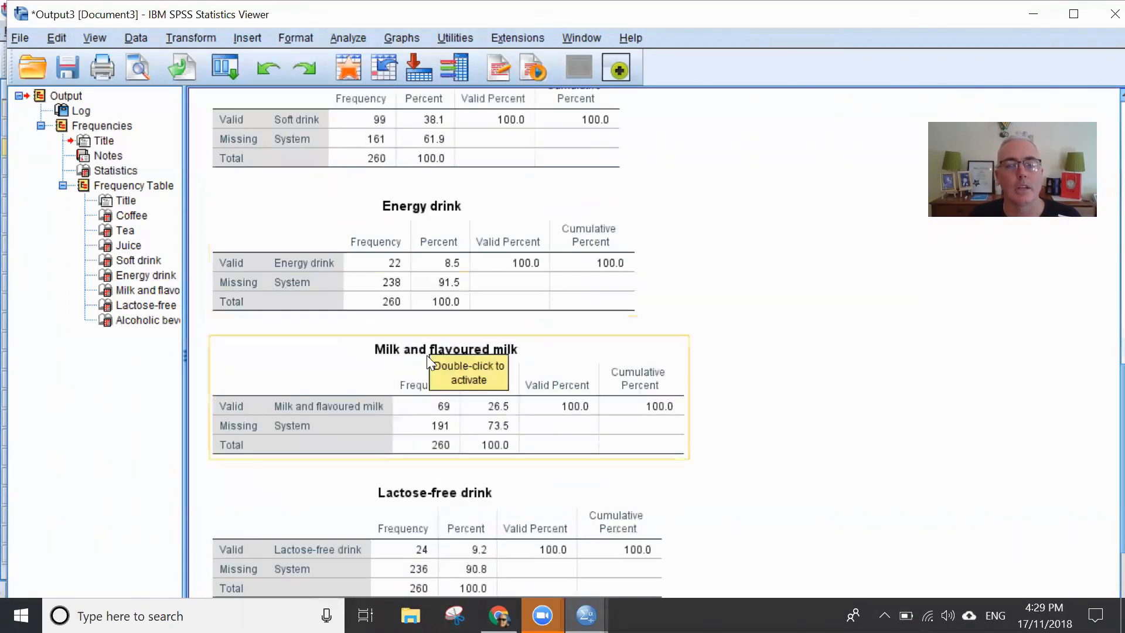
scroll(430, 349, "down", 2)
scroll(453, 327, "down", 2)
left_click(455, 323)
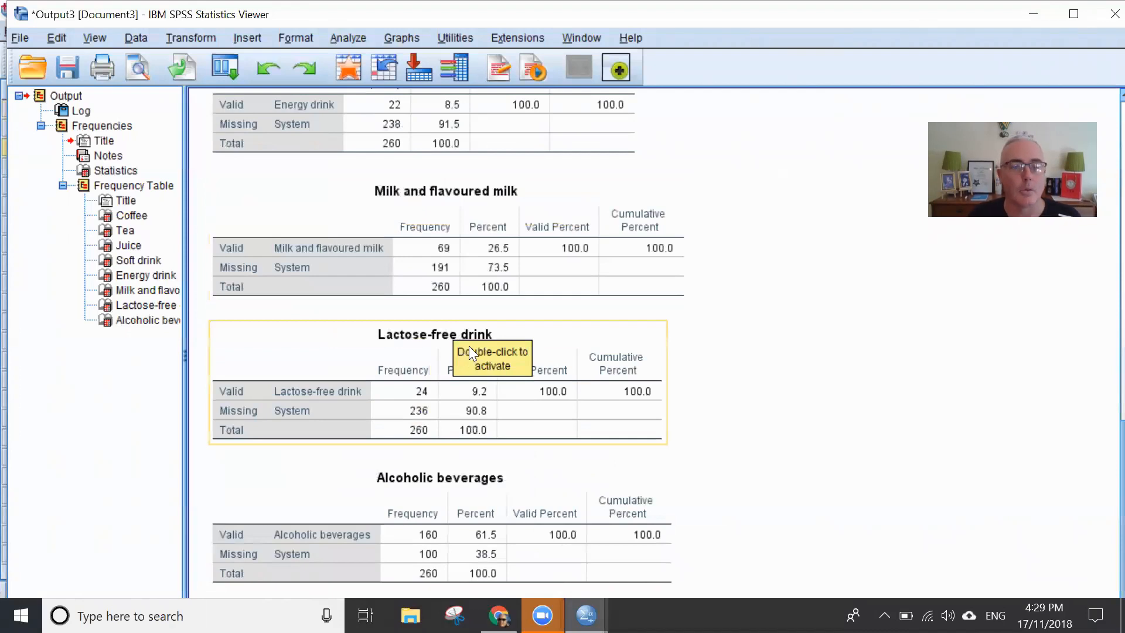
scroll(601, 296, "up", 1)
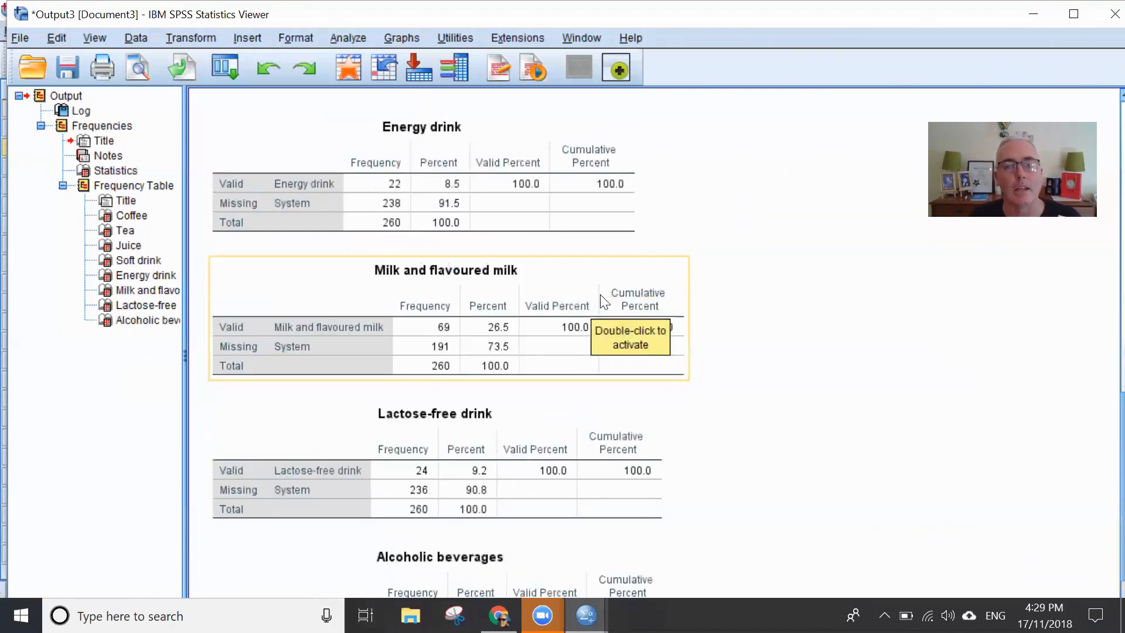
scroll(443, 223, "up", 2)
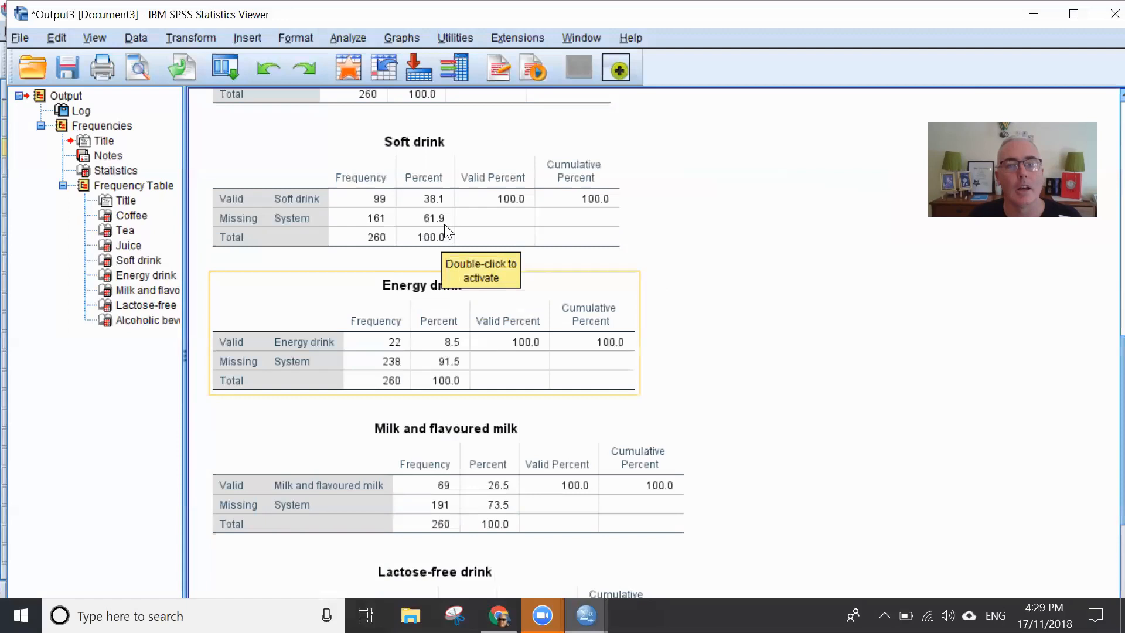
scroll(433, 205, "up", 1)
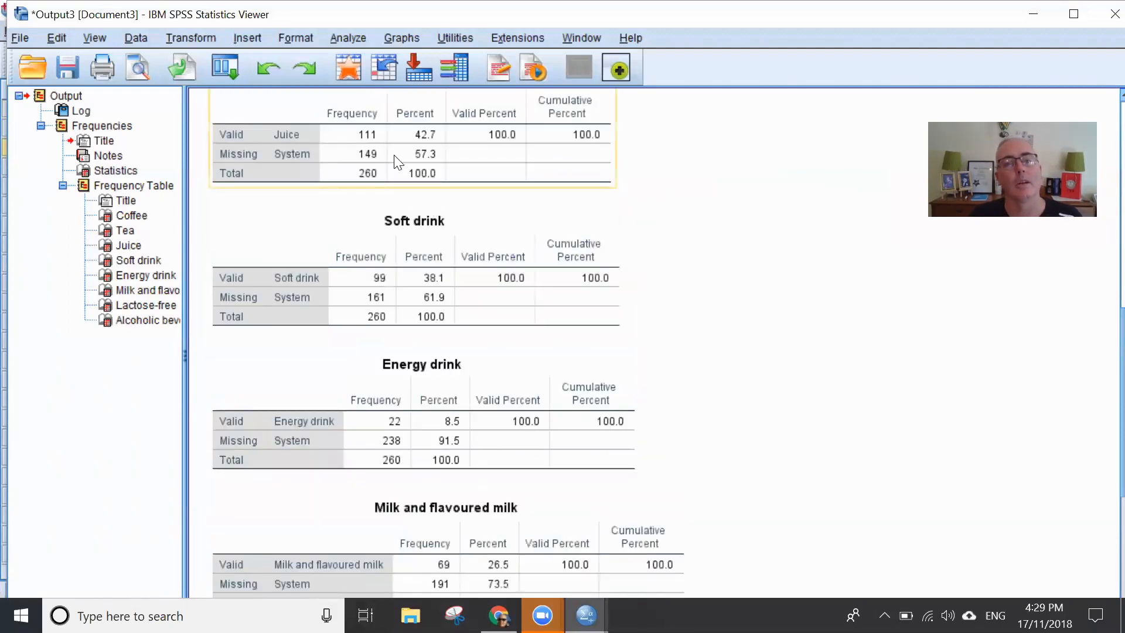
scroll(399, 176, "up", 1)
scroll(416, 337, "down", 4)
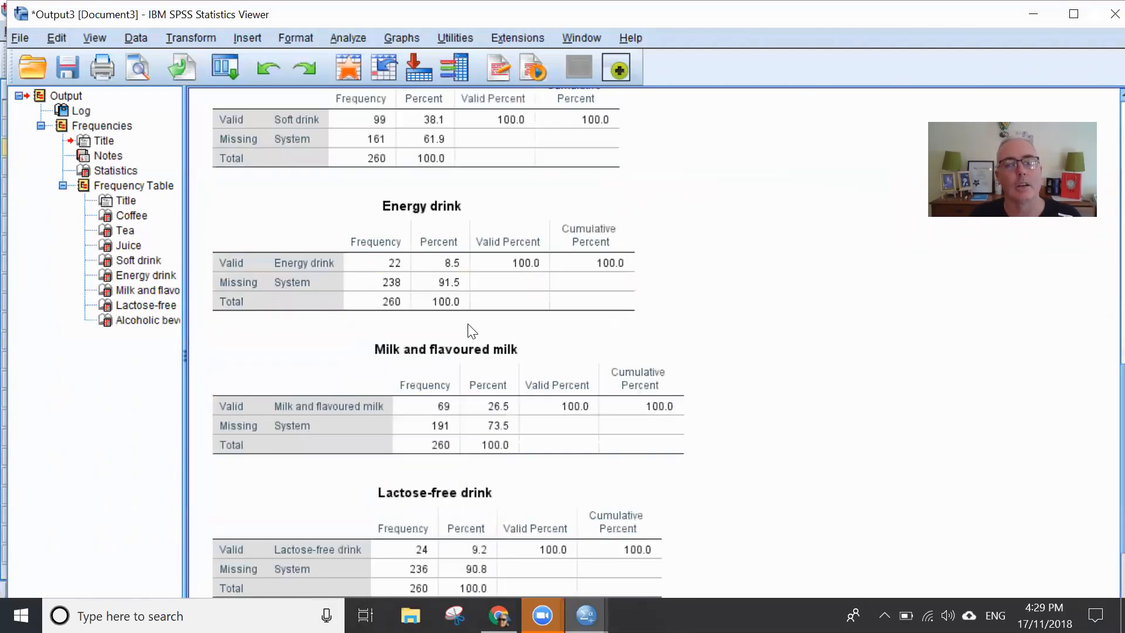
- Switch to the Data Editor and move the Milk and flavoured milk variable (A1_5.0) directly above Energy drink (A1_4.0)
key("alt+Tab")
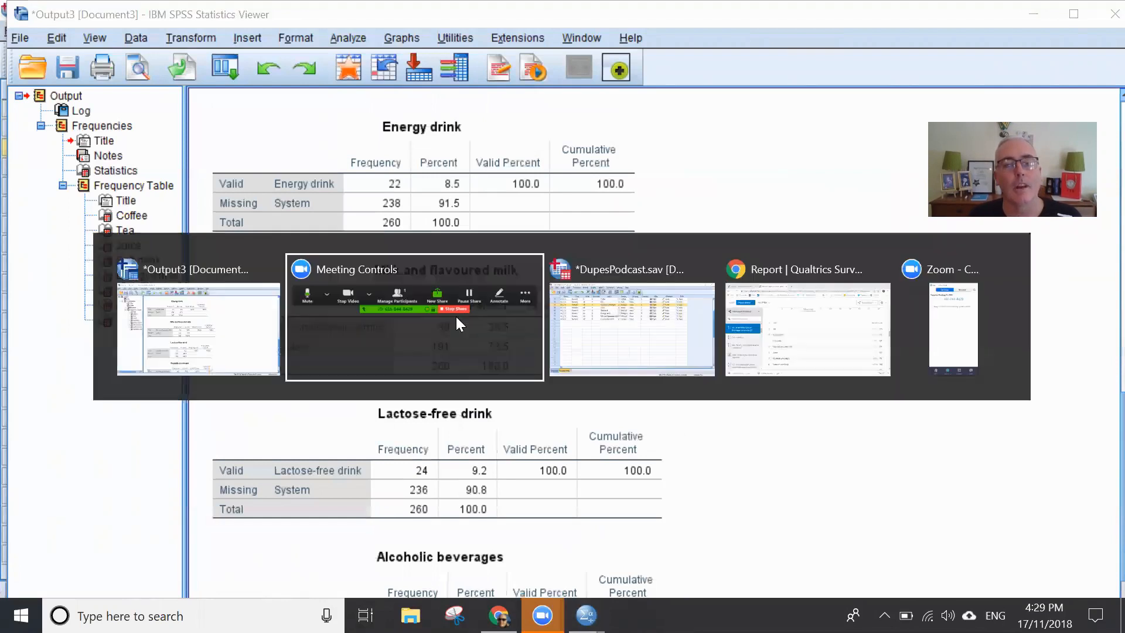
key("alt+Tab")
key("alt+Tab")
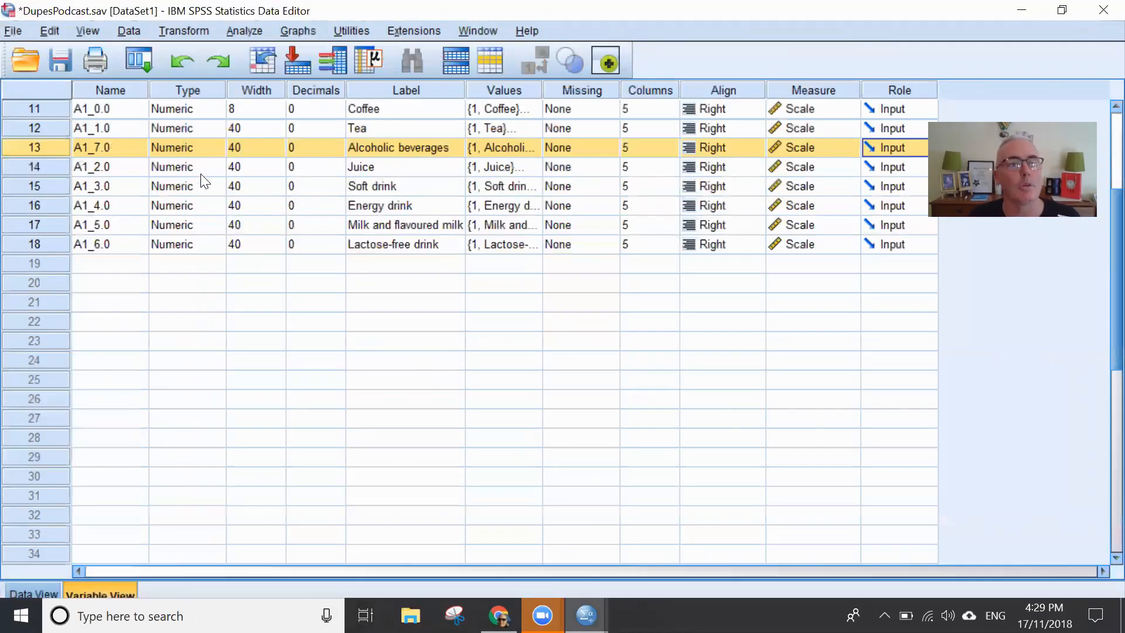
left_click(44, 221)
left_click_drag(44, 222, 64, 204)
- Check the Energy drink and Lactose-free drink frequencies in the output, and move Lactose-free drink (A1_6.0) above Energy drink in the variable list
key("alt+Tab")
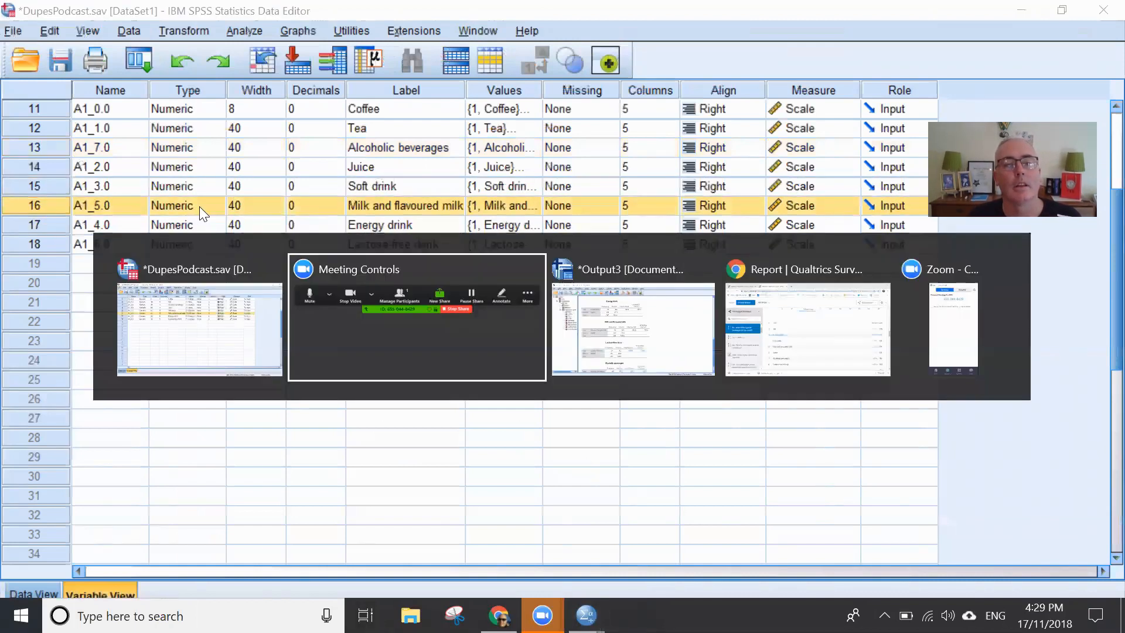
key("alt+Tab")
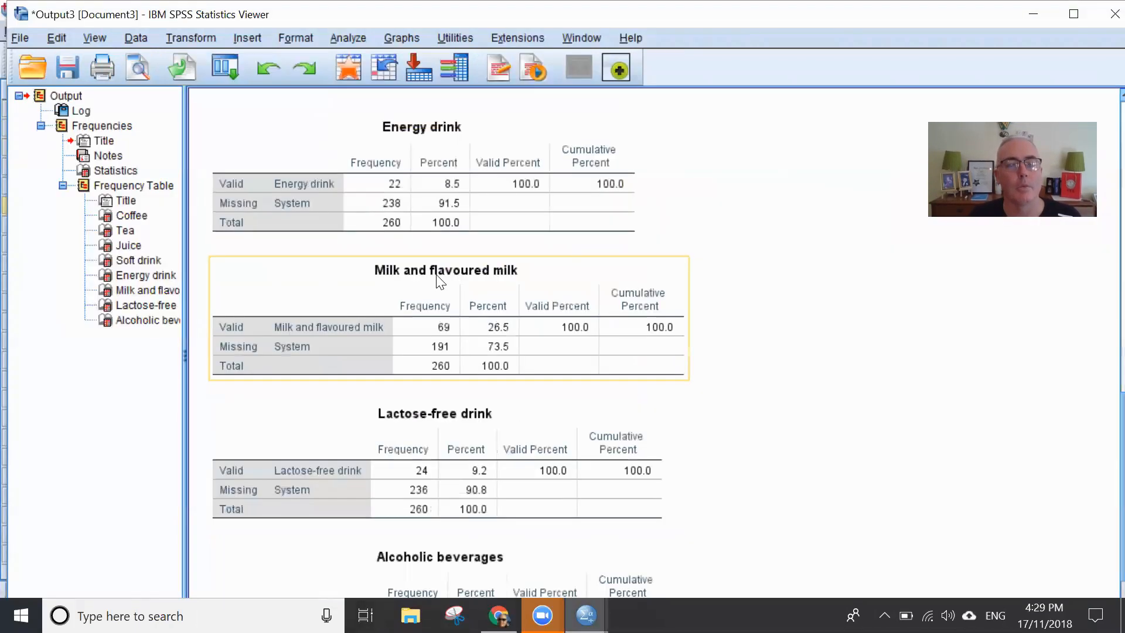
scroll(557, 305, "down", 2)
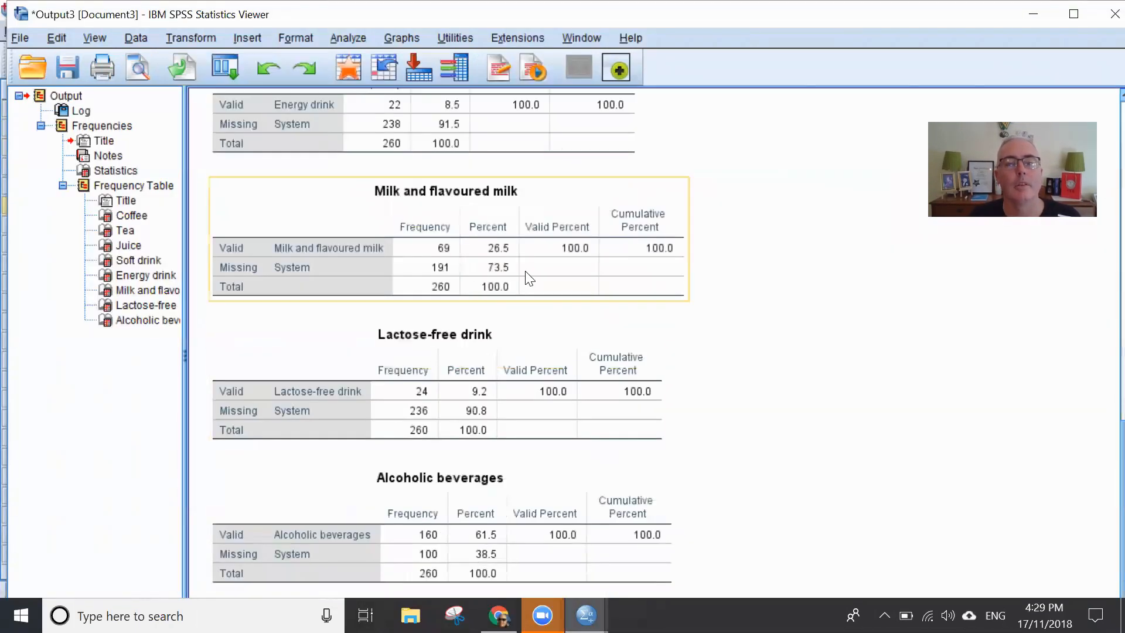
scroll(526, 273, "up", 1)
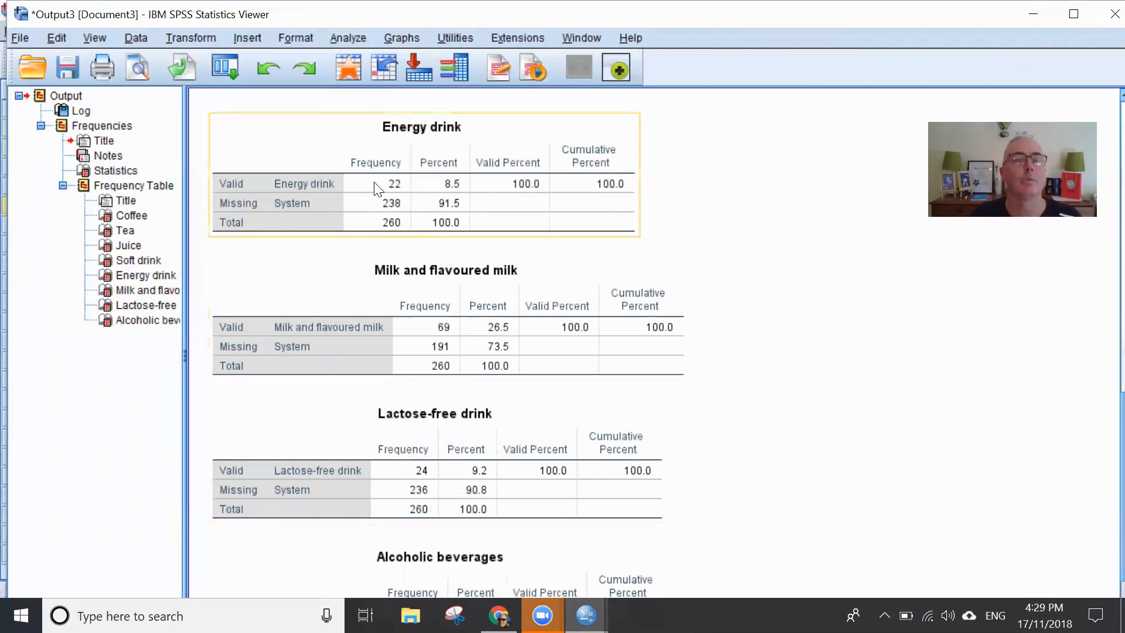
key("alt+Tab")
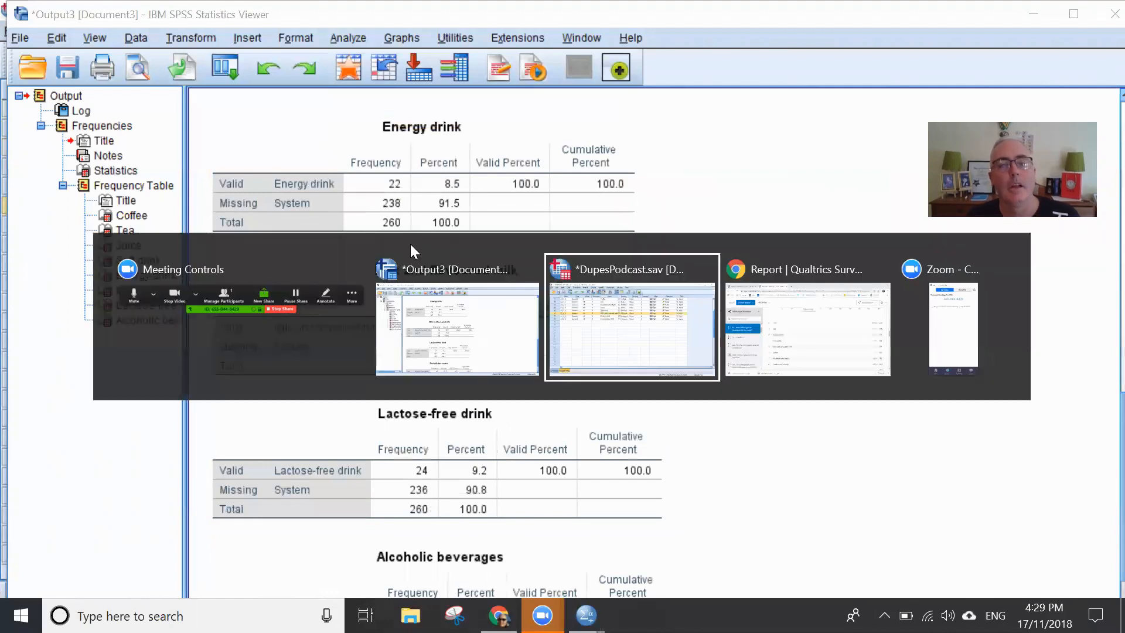
left_click(354, 245)
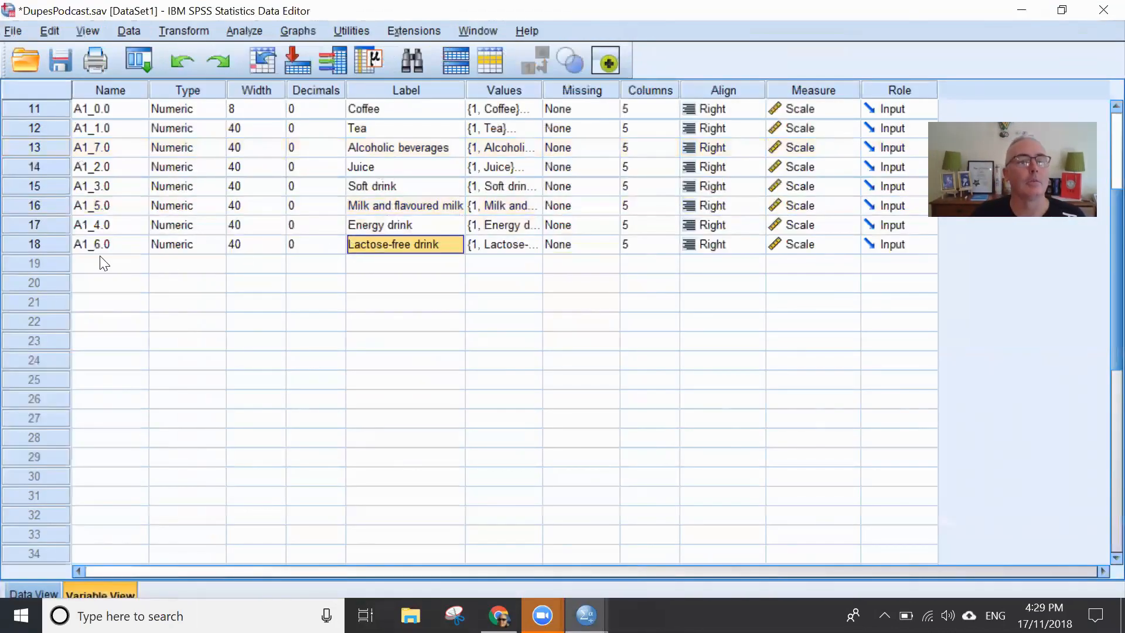
left_click(34, 245)
left_click_drag(41, 230, 41, 225)
left_click(565, 281)
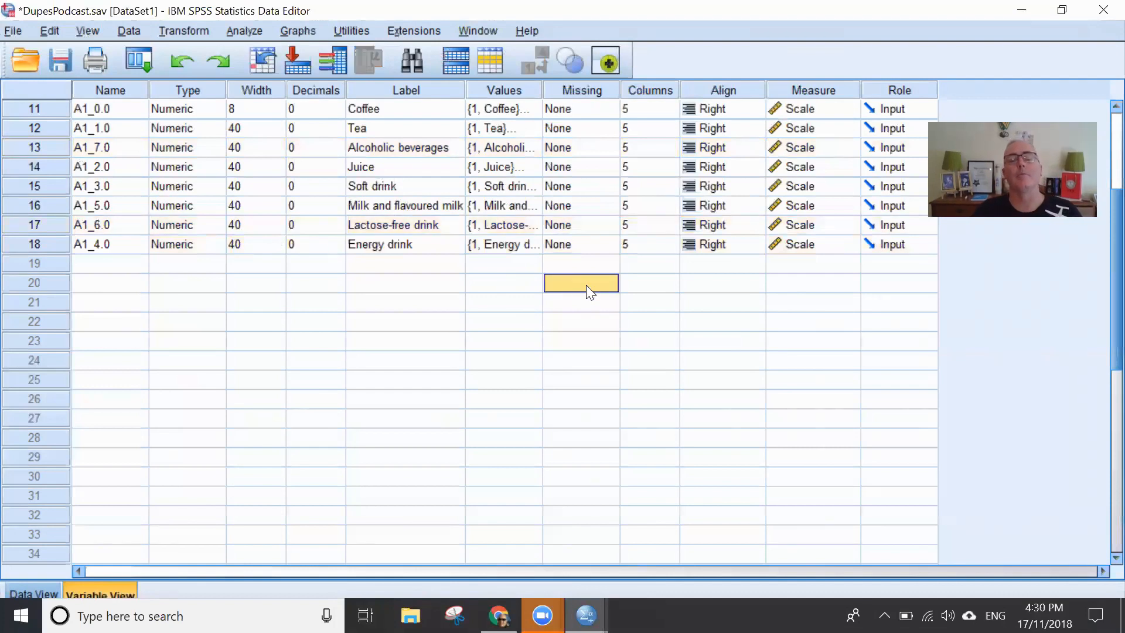
- Show the Coffee variable's column among the case data and examine the responses across the eight beverage columns
scroll(586, 285, "up", 2)
left_click(46, 225)
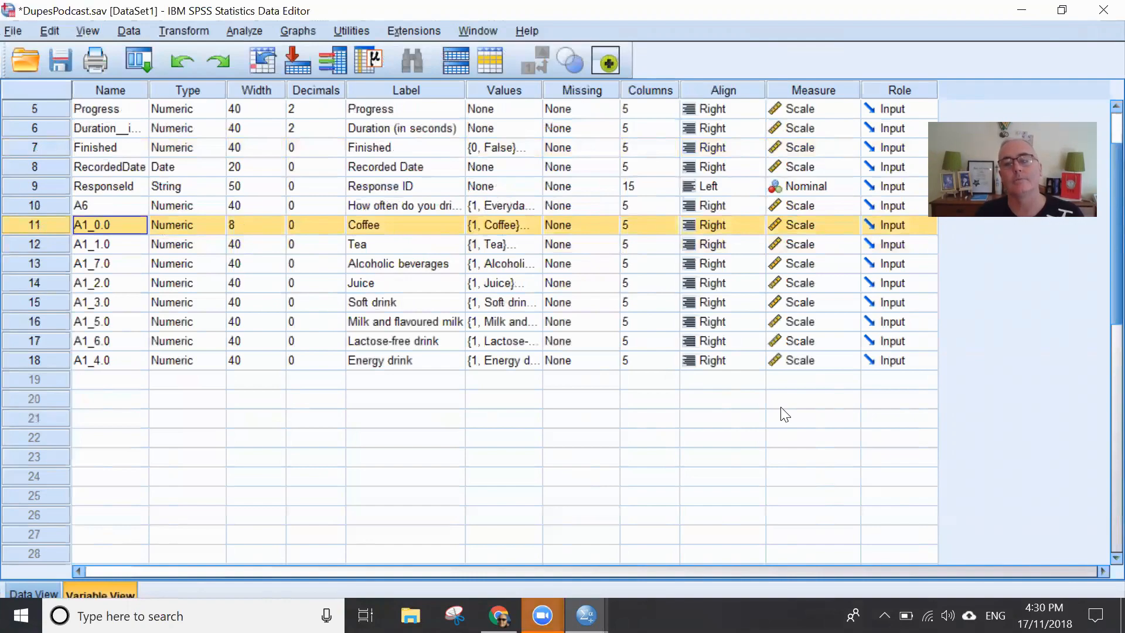
left_click(650, 399)
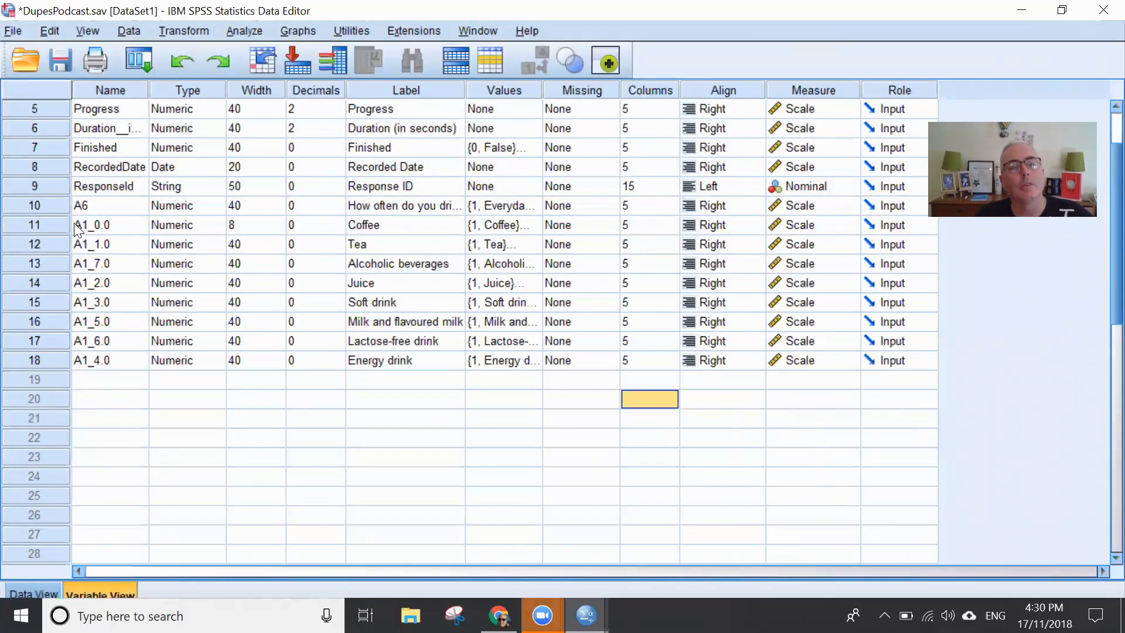
double_click(41, 224)
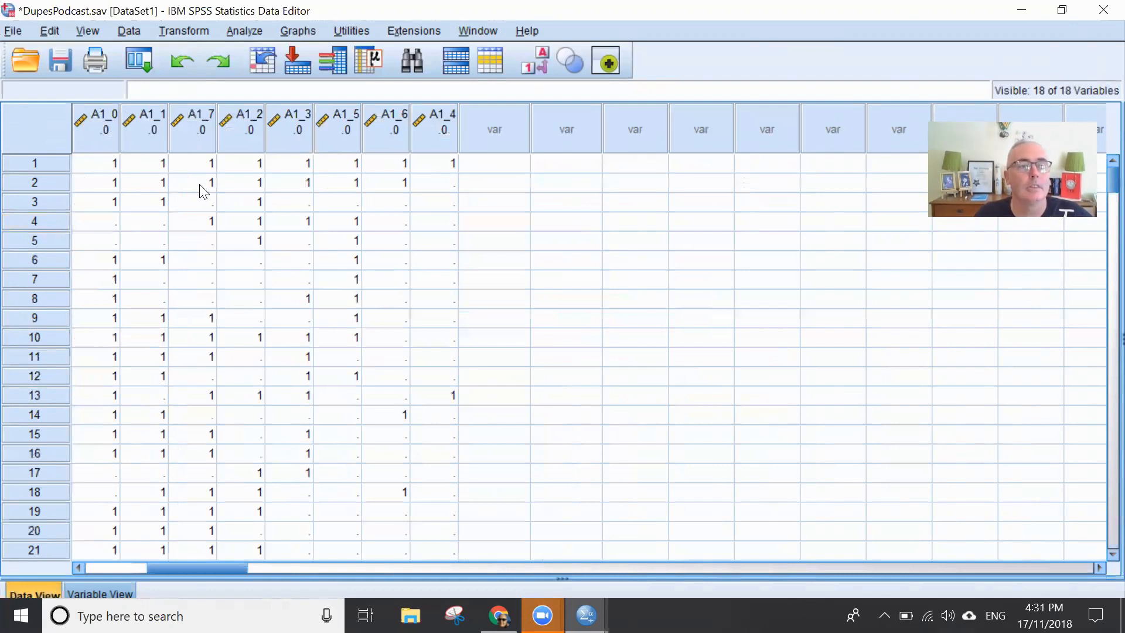
mouse_move(199, 141)
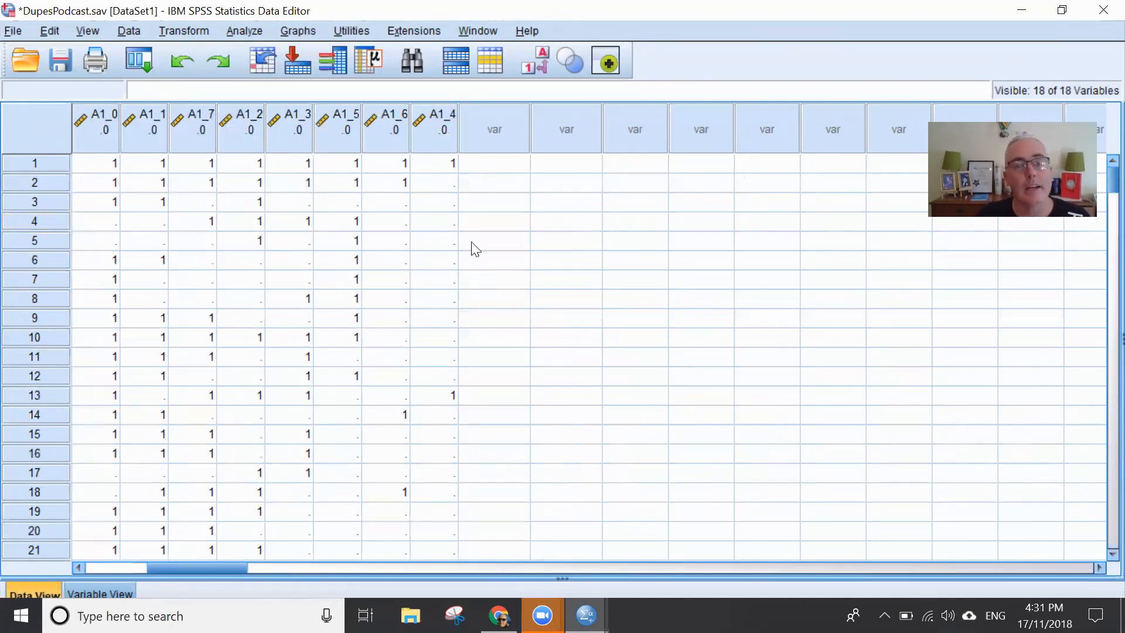
left_click(492, 475)
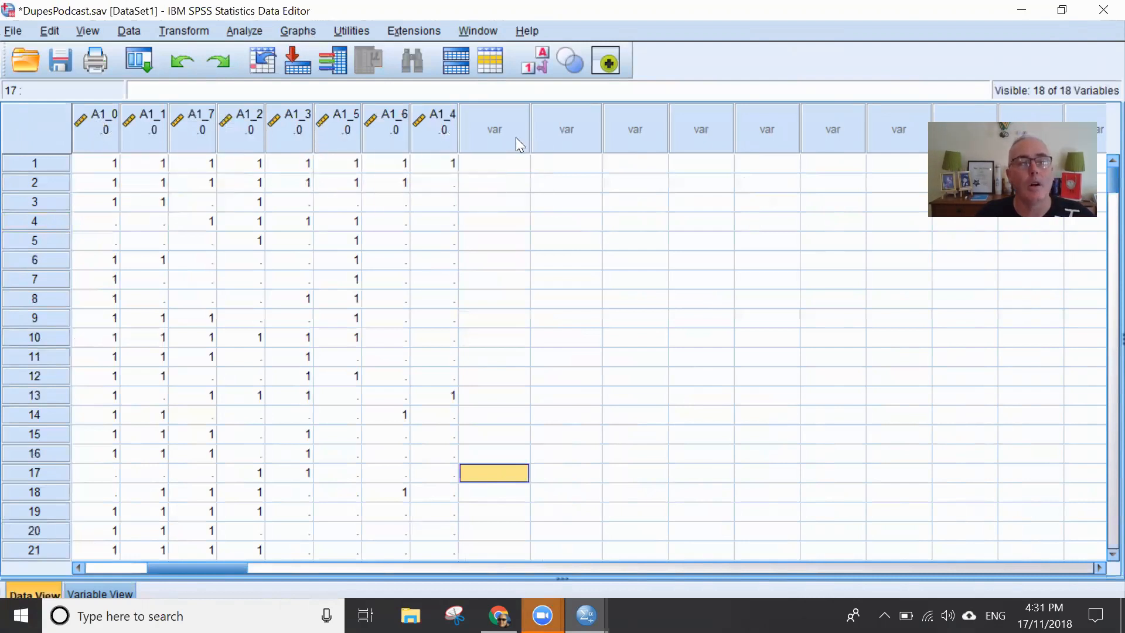
left_click(471, 205)
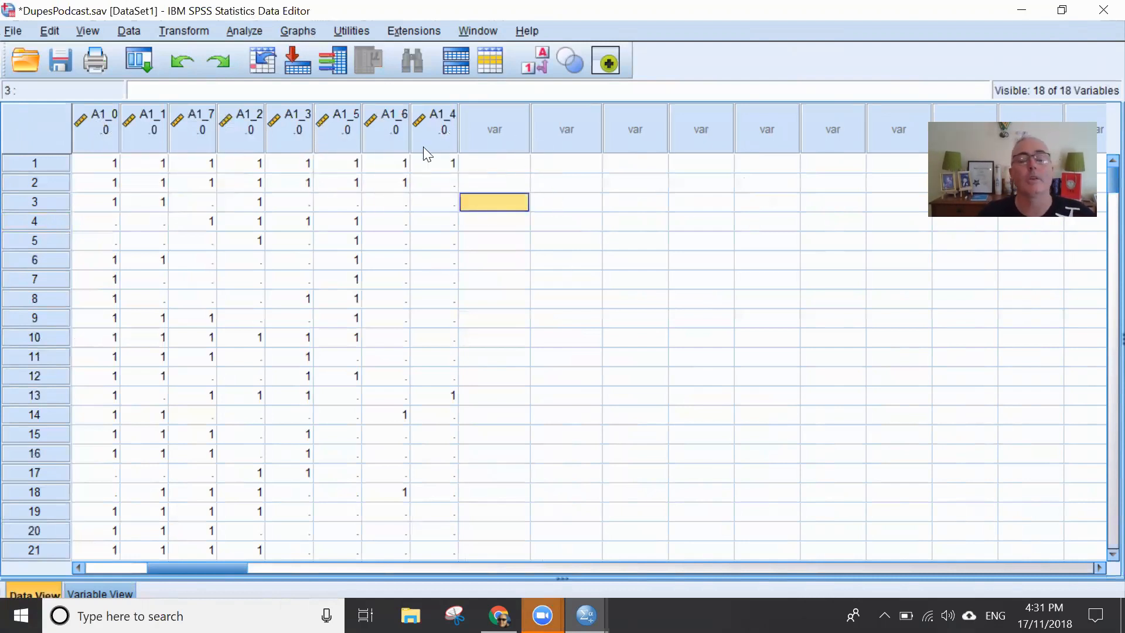
- Start defining a multiple response set and include the eight beverage variables from Coffee (A1_0.0) to Energy drink (A1_4.0)
left_click(245, 29)
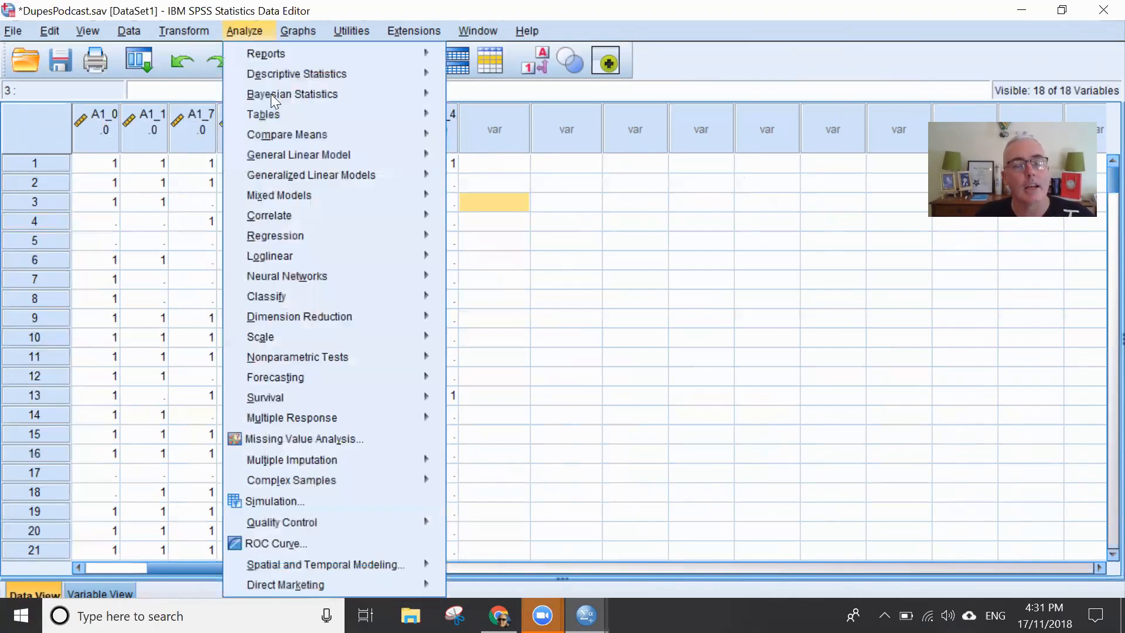
mouse_move(352, 413)
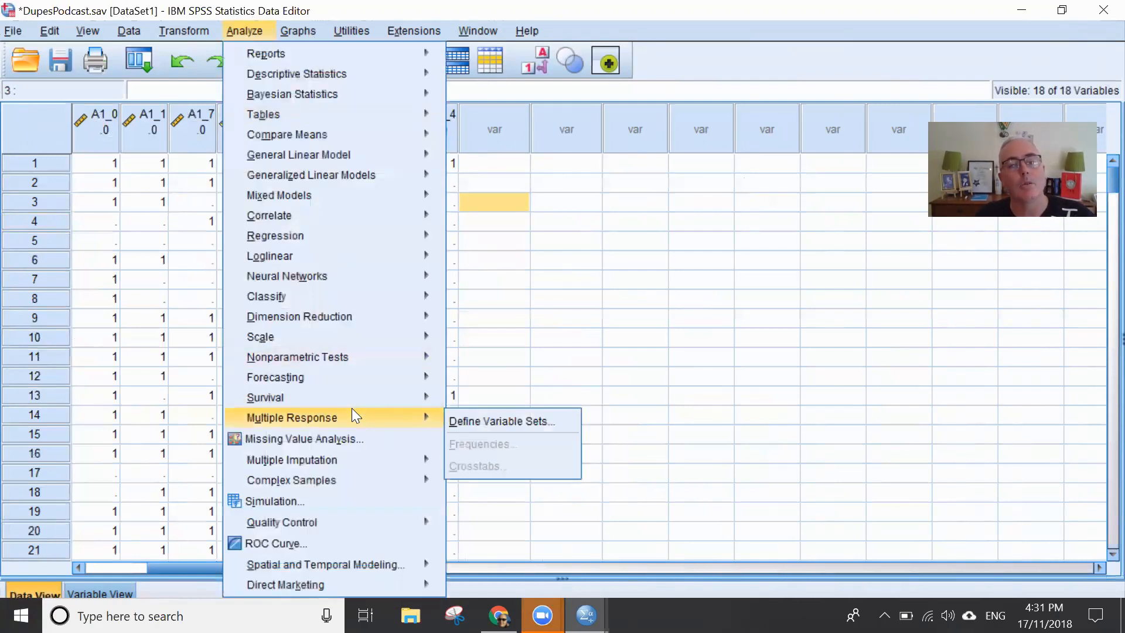
left_click(497, 420)
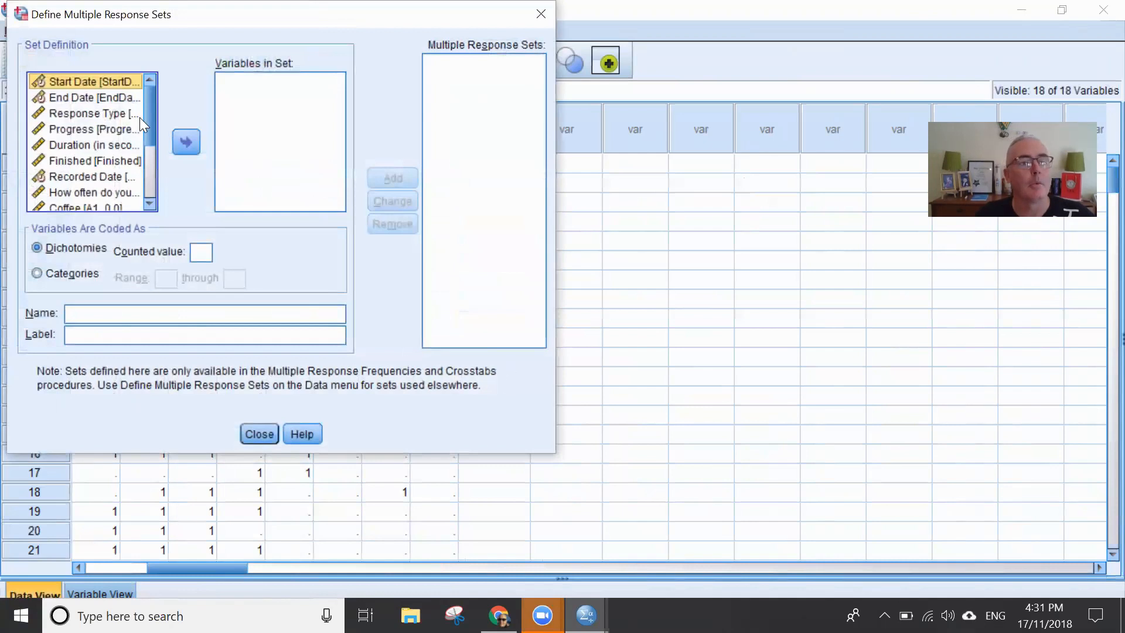
left_click_drag(153, 108, 151, 156)
left_click(107, 117)
left_click(95, 203, "shift")
left_click(185, 143)
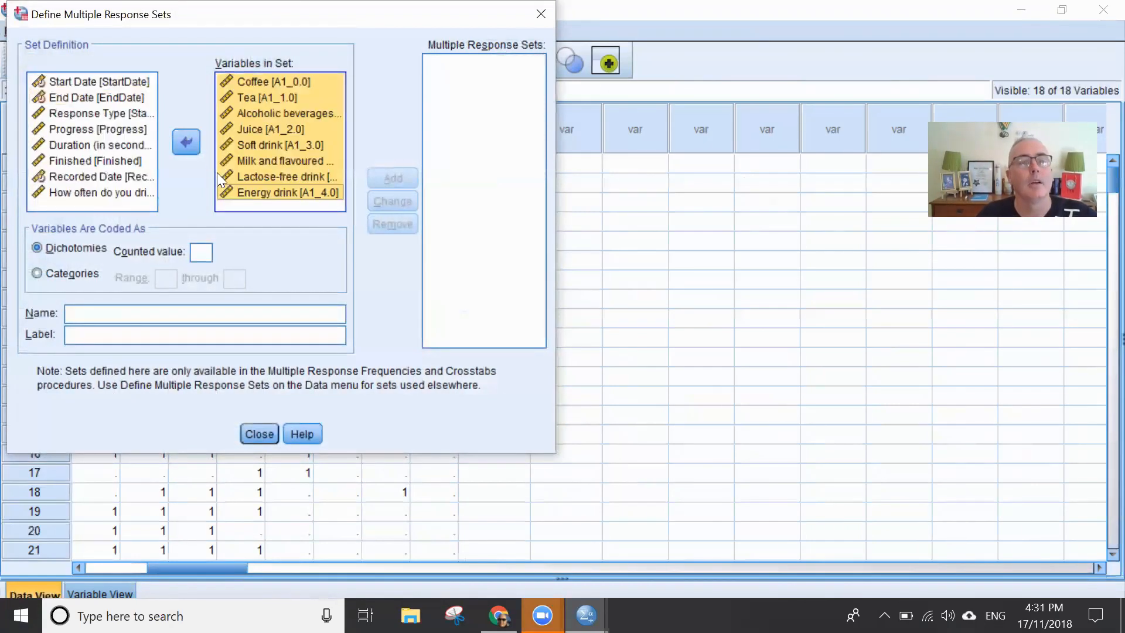
- Set the dichotomies' counted value to 1, name the set x, and add it to the multiple response sets
left_click(207, 252)
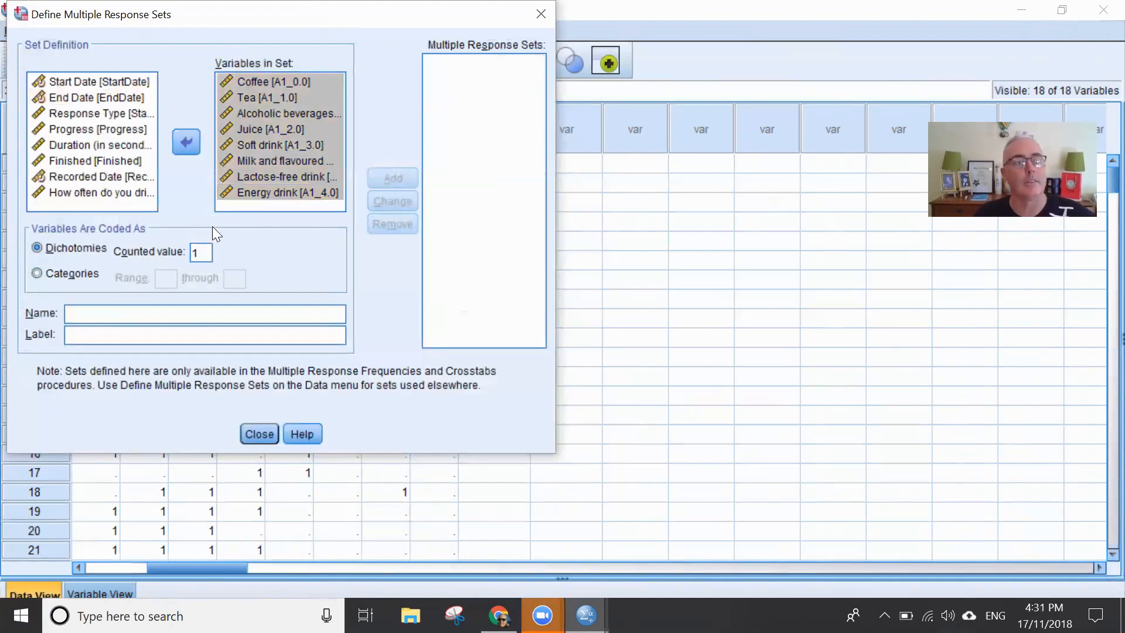
left_click(109, 314)
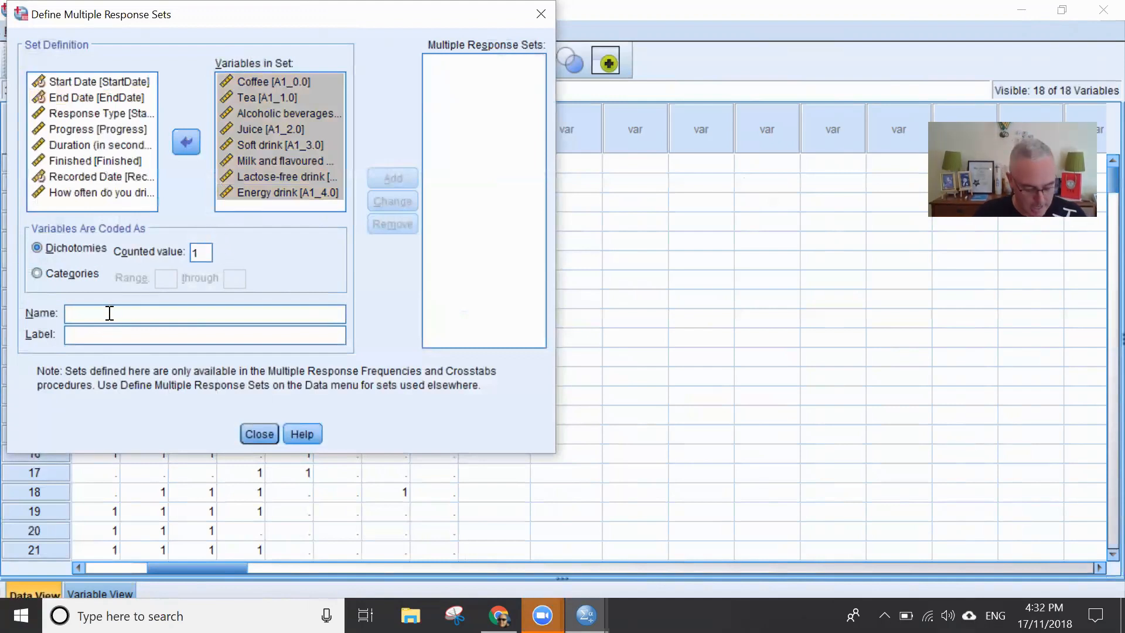
type("x")
left_click(408, 176)
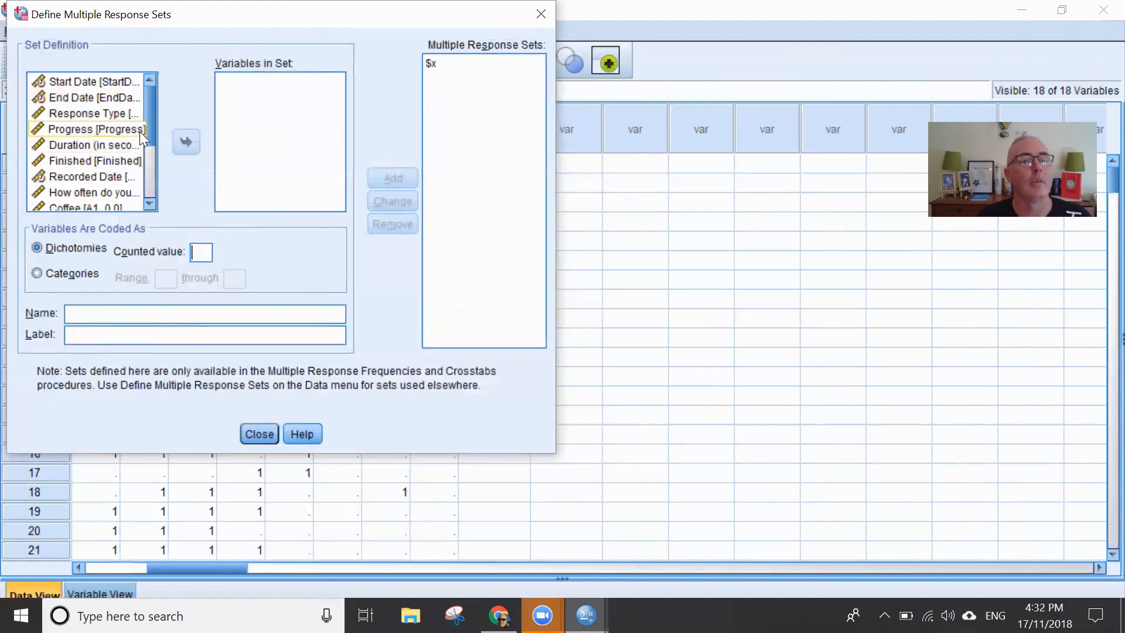
- Include the same eight beverage variables, Coffee to Energy drink, in a second multiple response set
mouse_move(153, 109)
left_mouse_down()
mouse_move(155, 148)
mouse_move(154, 125)
left_mouse_up()
left_click(60, 172)
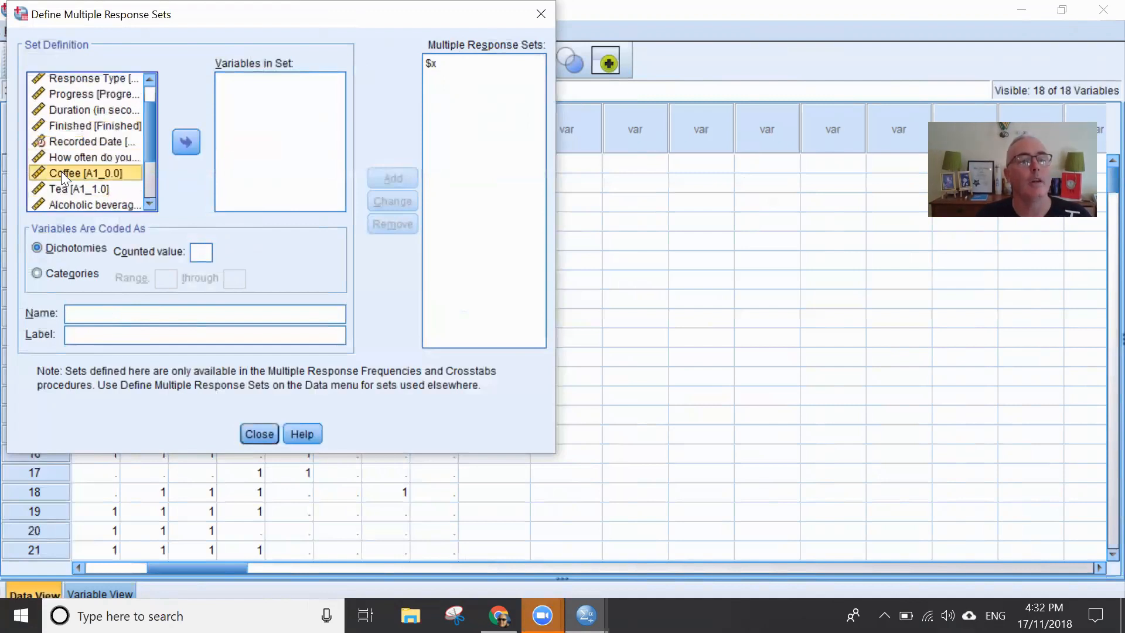
left_click(148, 128)
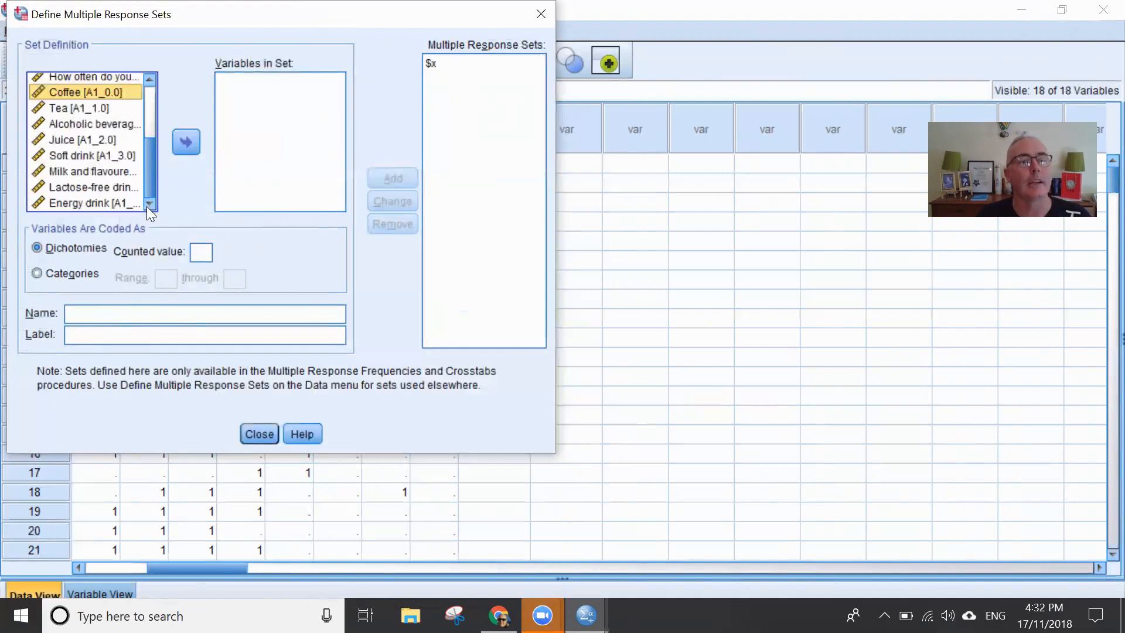
left_click(98, 204, "shift")
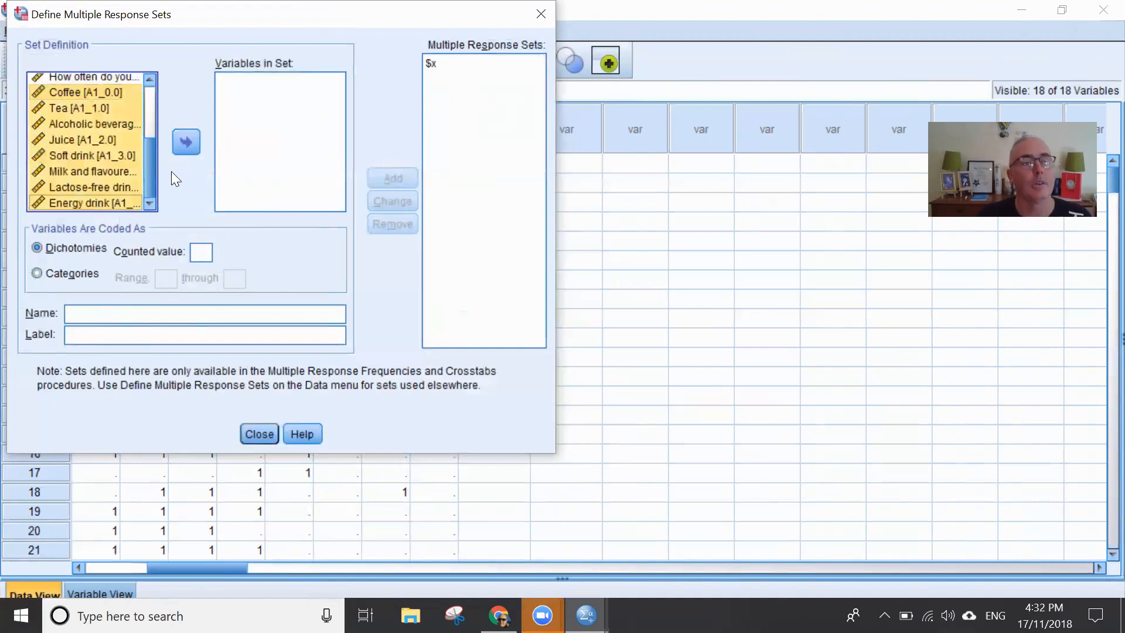
left_click(191, 135)
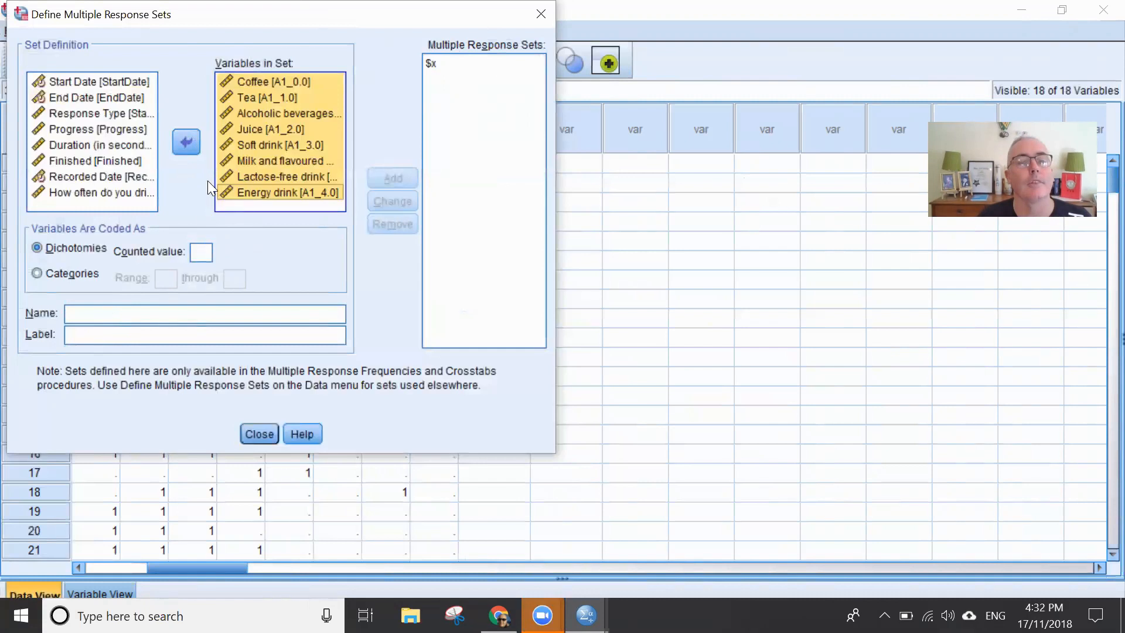
- Give the second set a counted value of 1 and the name y, and add it to the multiple response sets
left_click(203, 254)
type("1")
left_click(192, 313)
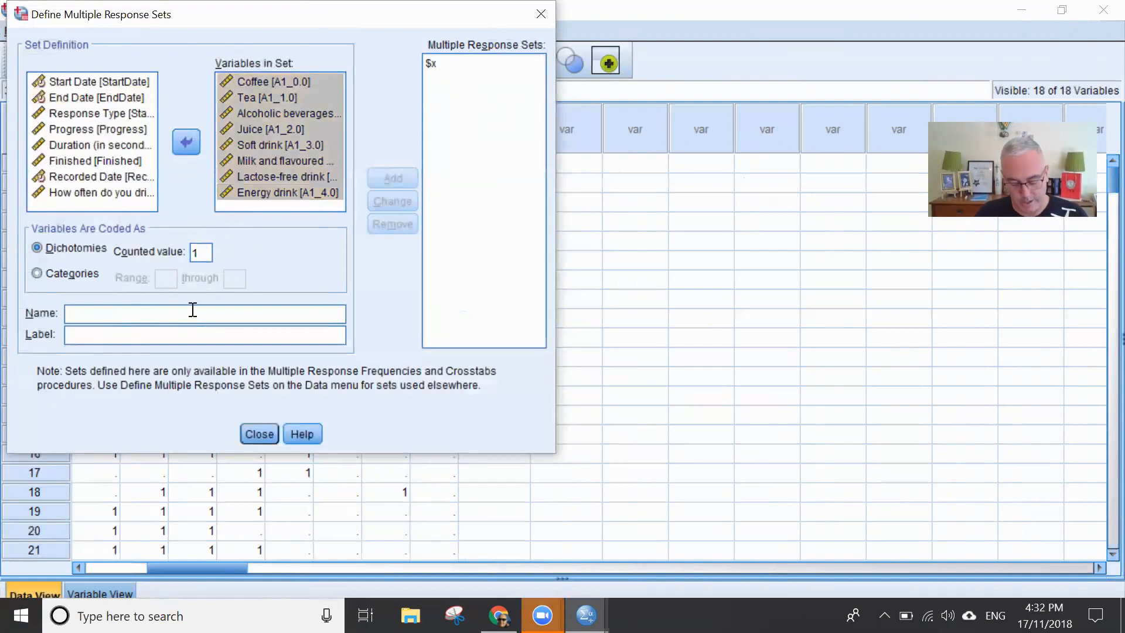
type("y")
left_click(391, 173)
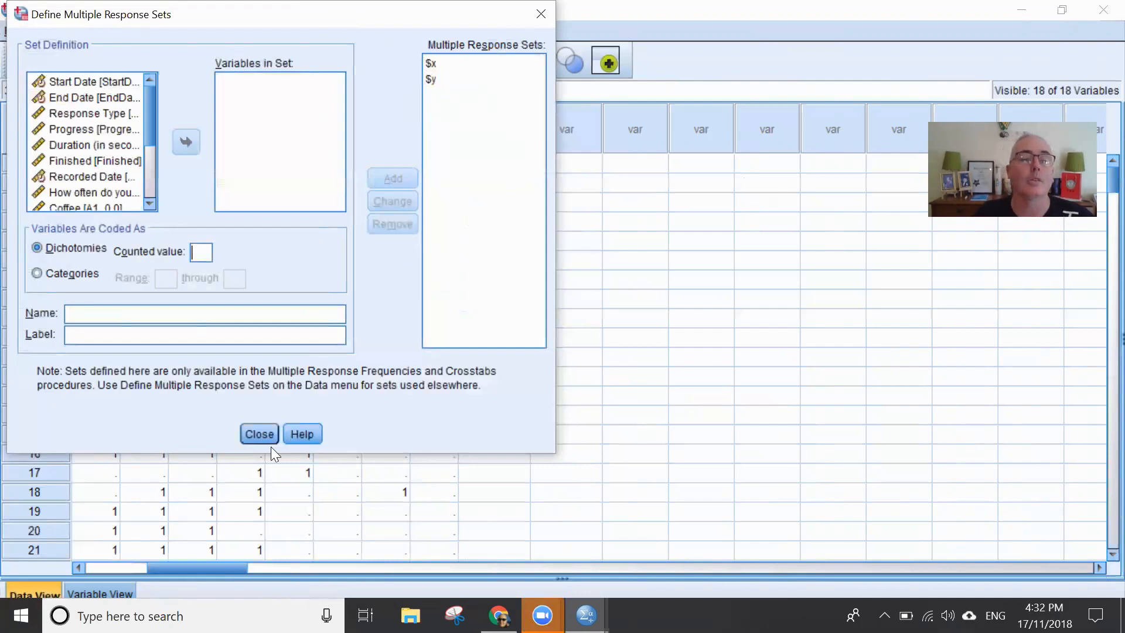
- Run a multiple response crosstab with set $x in the rows and set $y in the columns
left_click(260, 433)
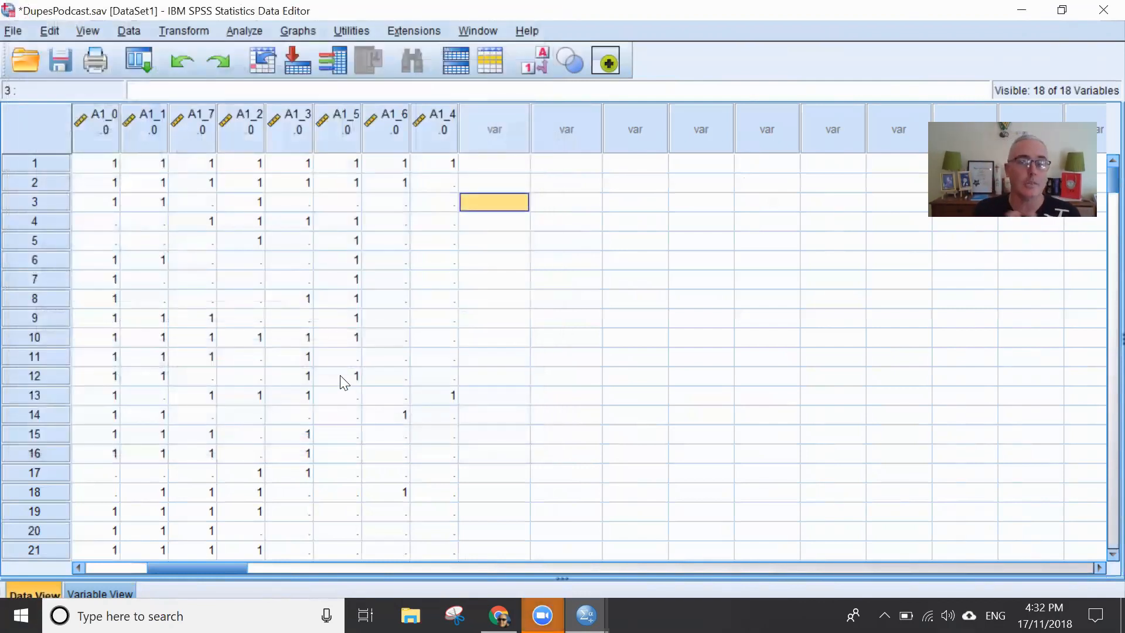
left_click(250, 31)
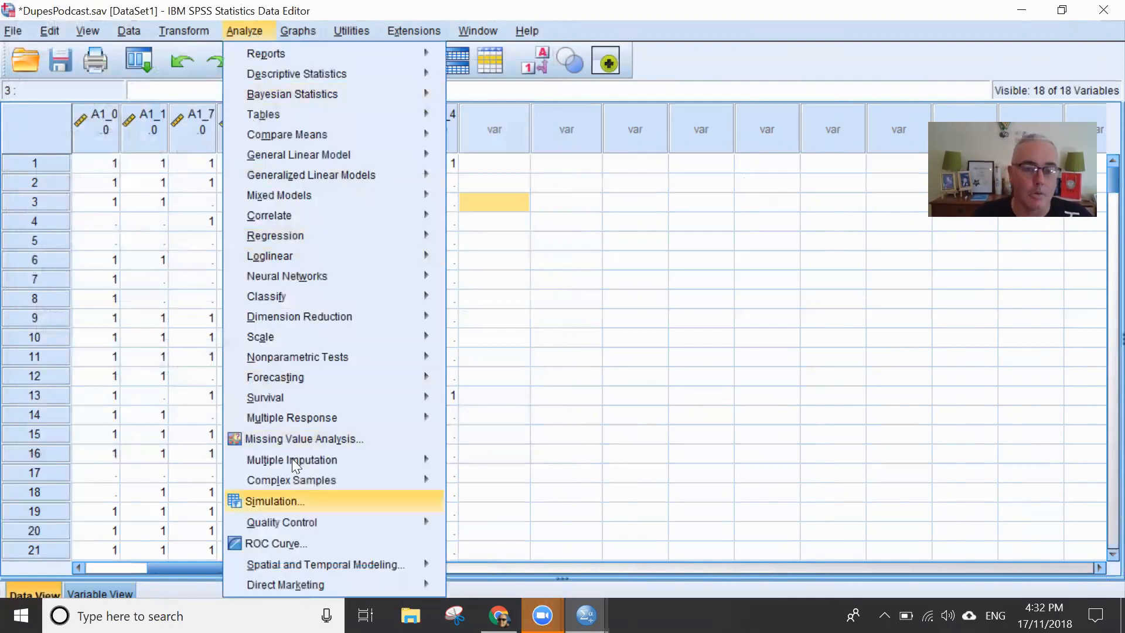
mouse_move(293, 421)
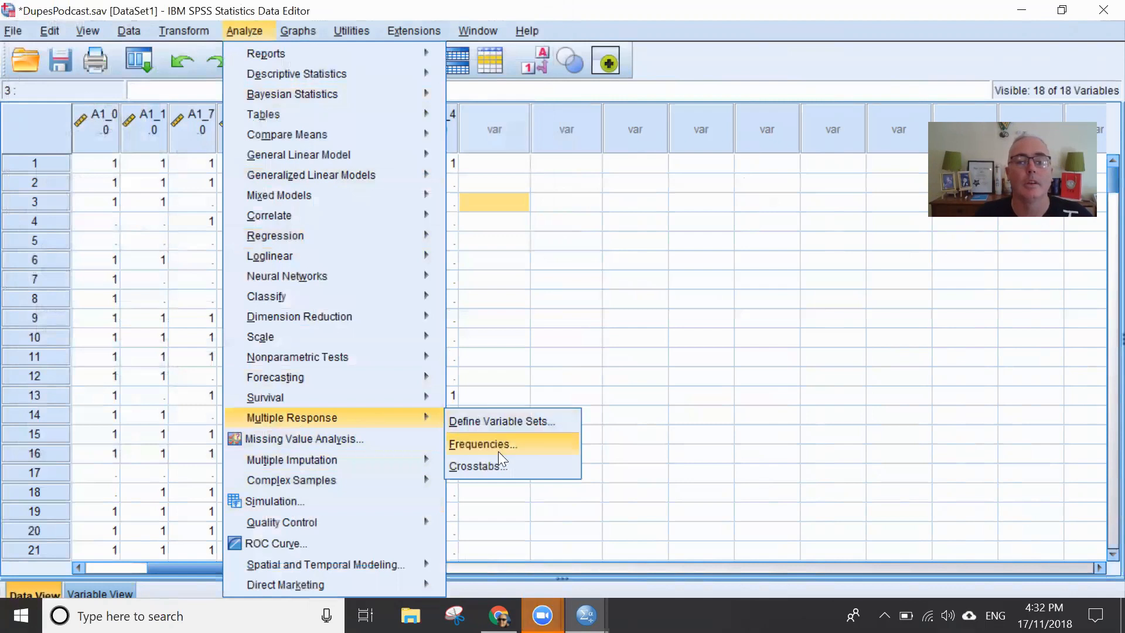
left_click(497, 466)
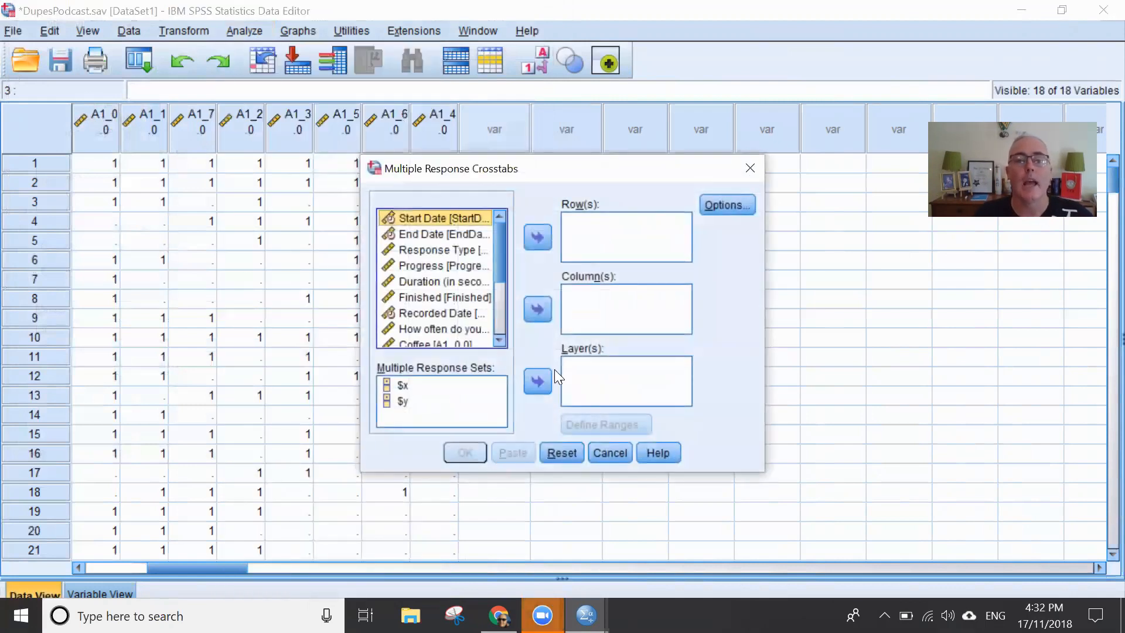
left_click(404, 385)
left_click(539, 235)
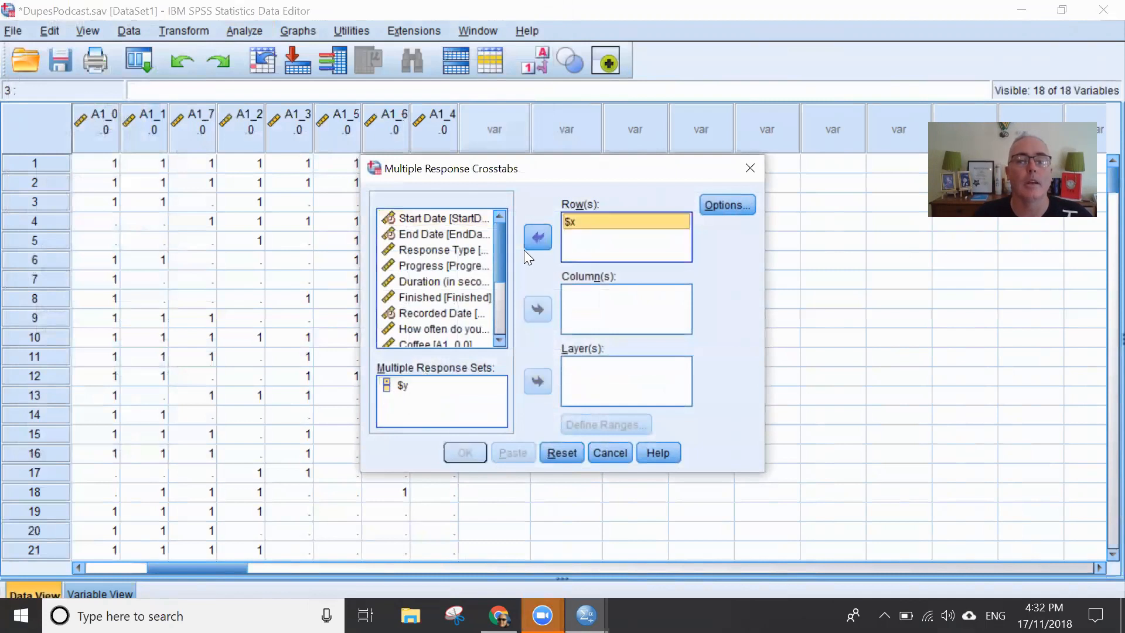
left_click(487, 382)
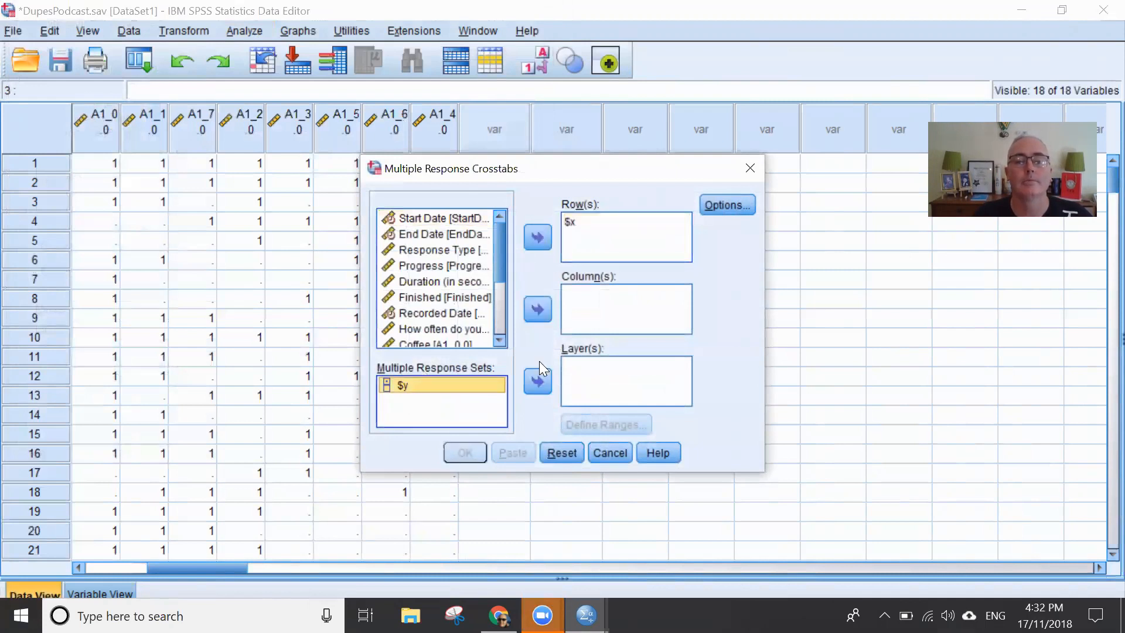
left_click(537, 310)
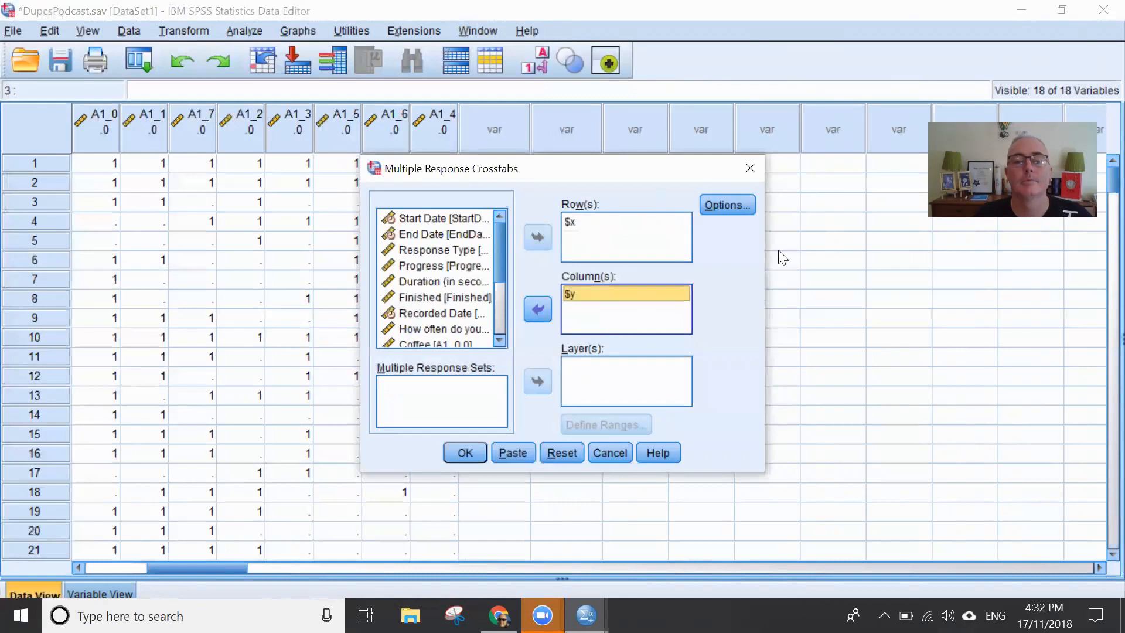
left_click(465, 453)
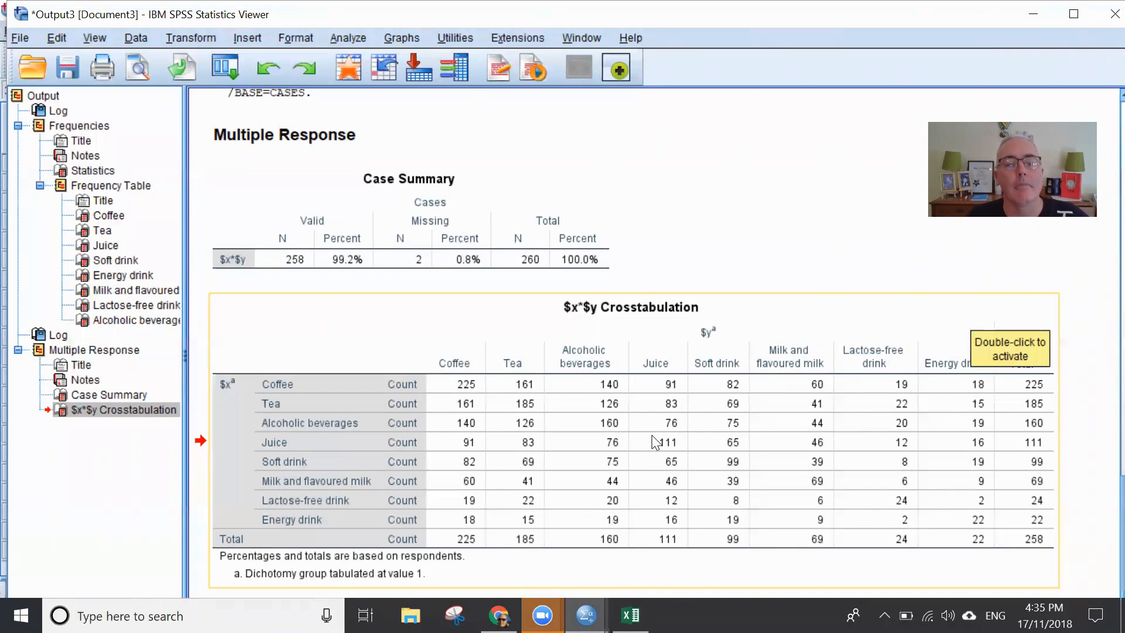
- Switch to the blank Excel workbook and try to paste the crosstabulation into cell B2
mouse_move(631, 616)
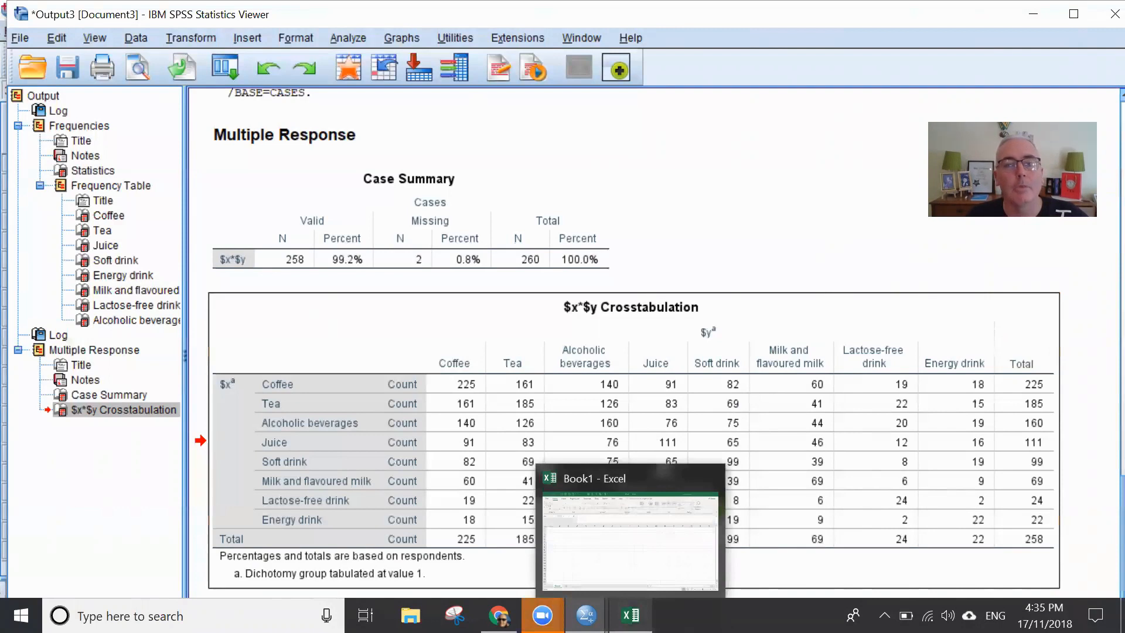
left_click(631, 615)
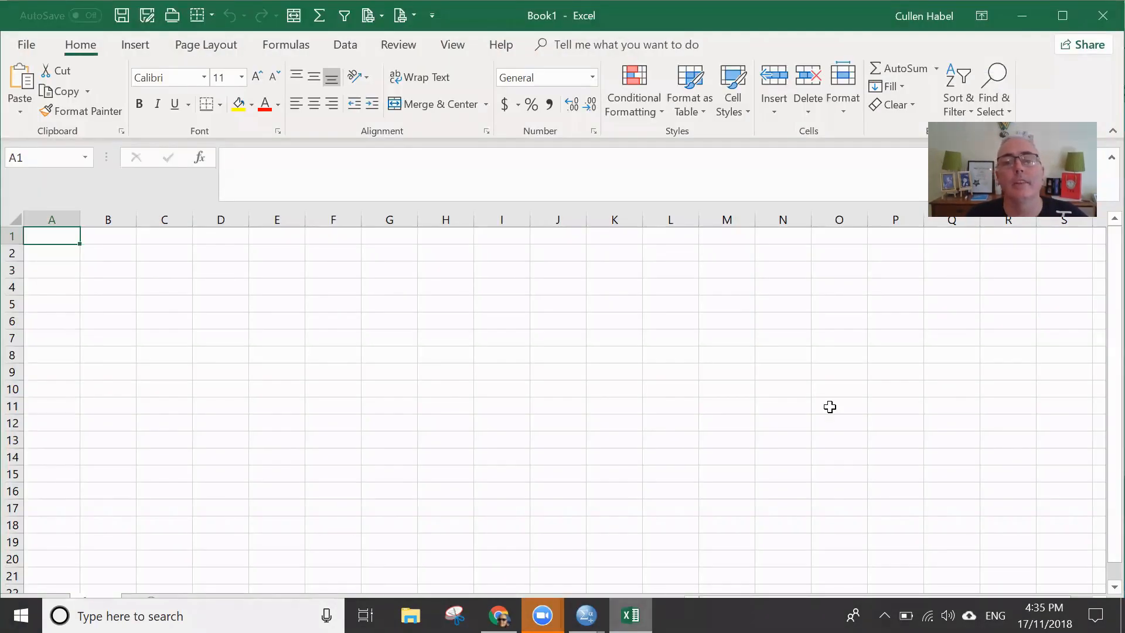
key("alt+Tab")
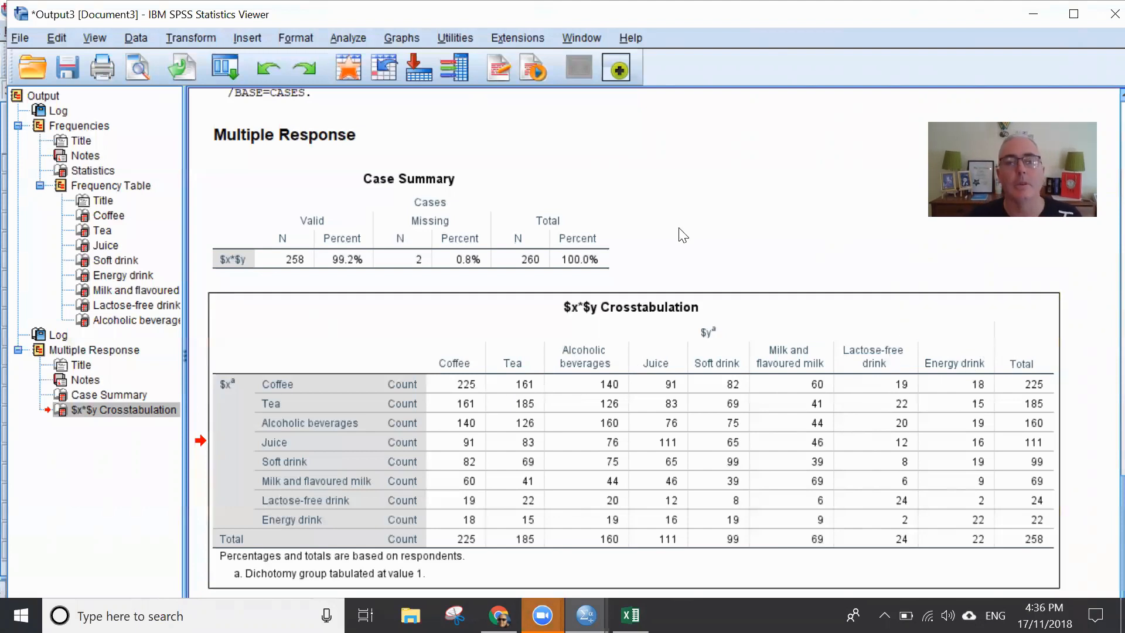
key("alt+Tab")
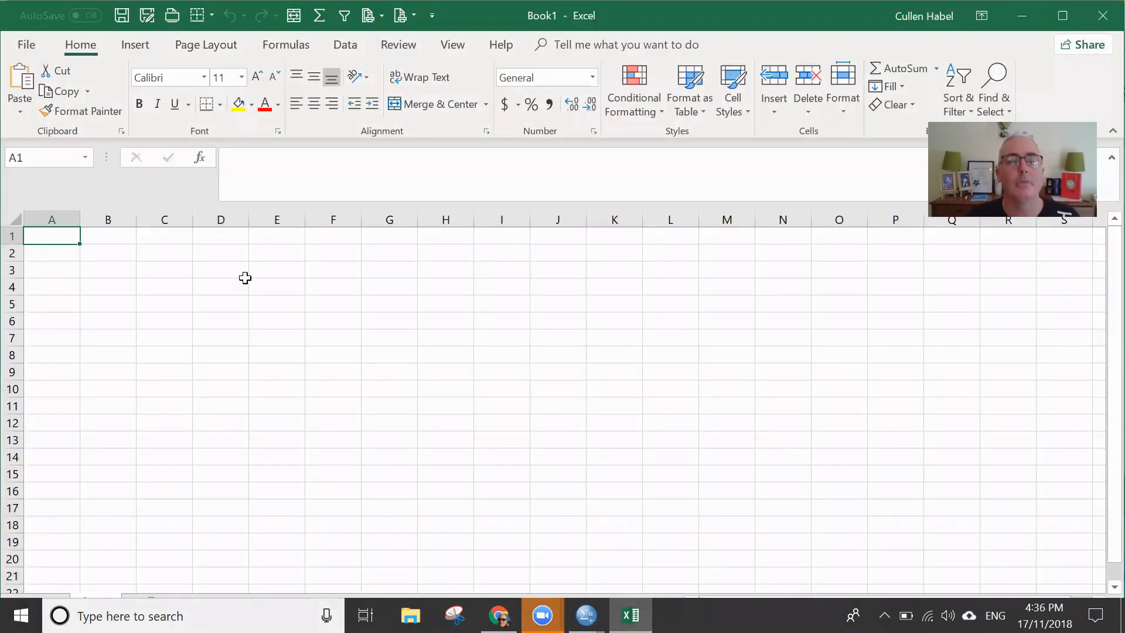
left_click(109, 253)
right_click(110, 258)
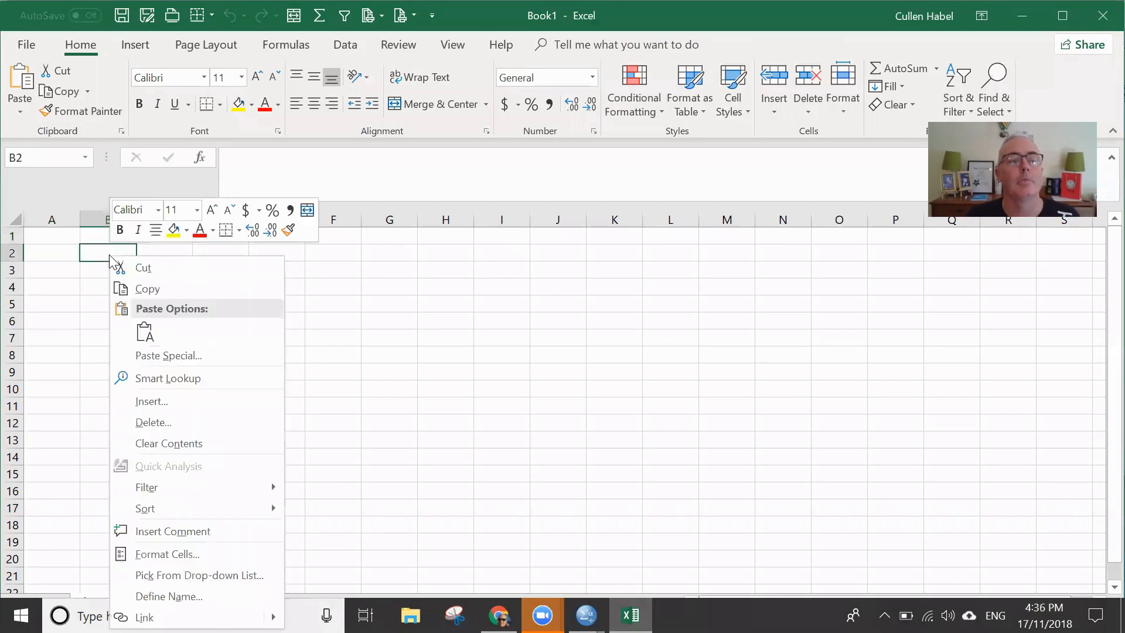
left_click(144, 332)
- Copy the $x*$y Crosstabulation from the SPSS output and paste it as plain text at cell B2 in Excel
key("alt+Tab")
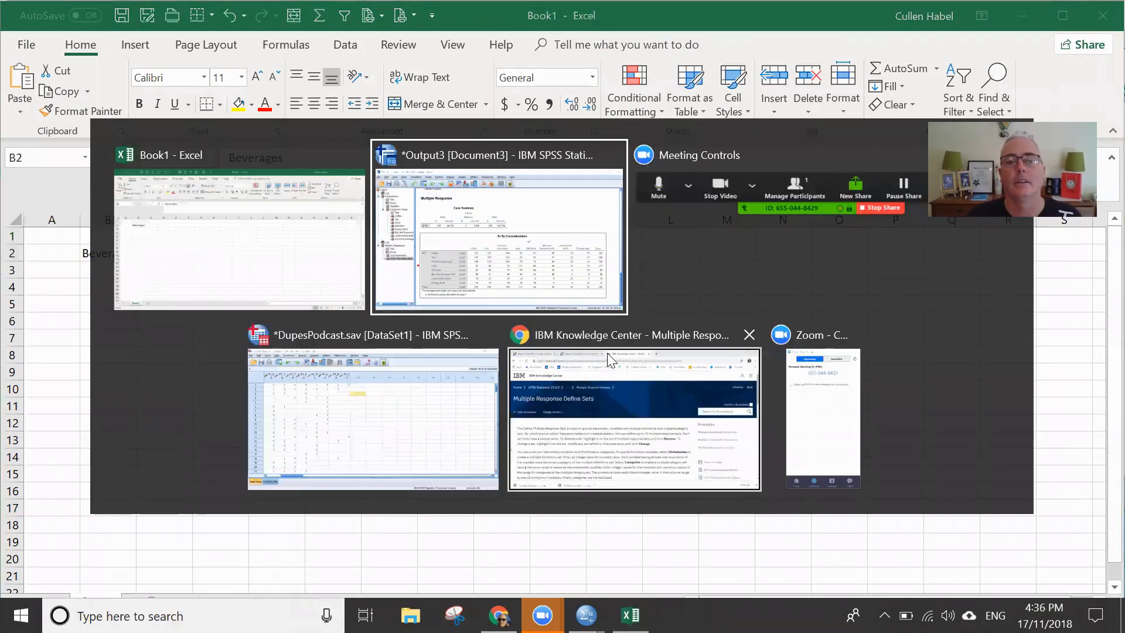
right_click(608, 367)
left_click(630, 404)
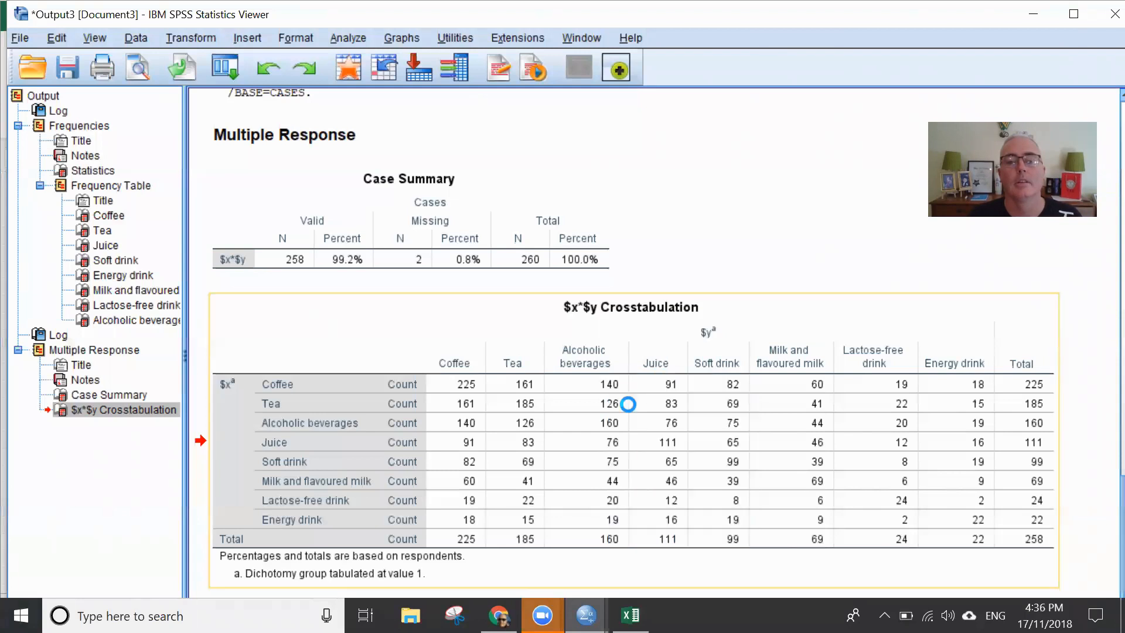
key("alt+Tab")
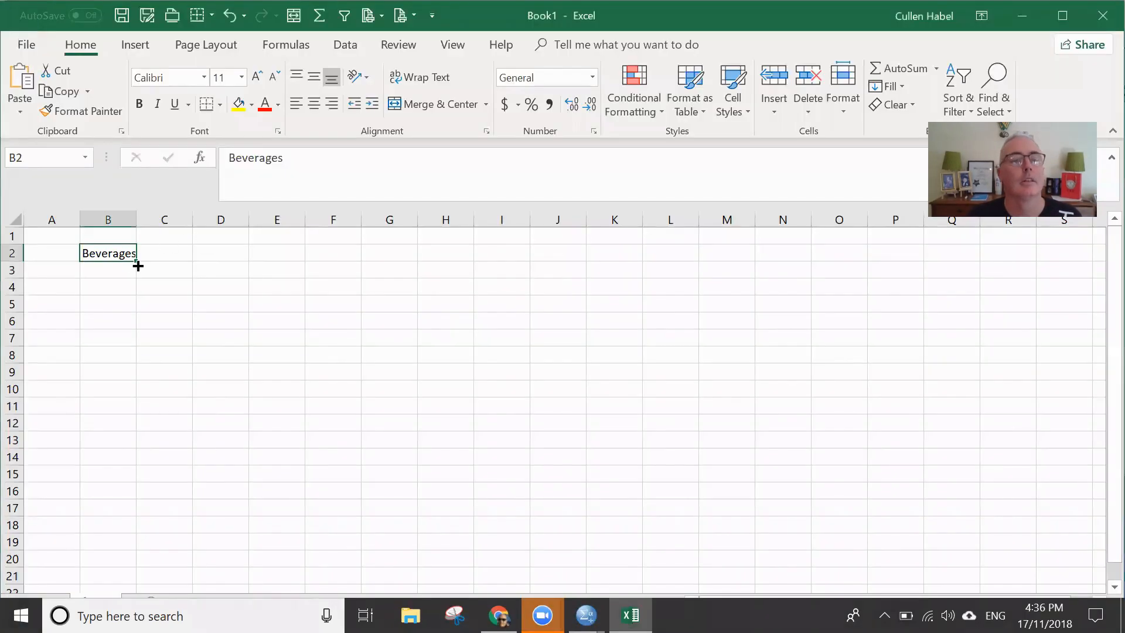
right_click(104, 252)
left_click(150, 320)
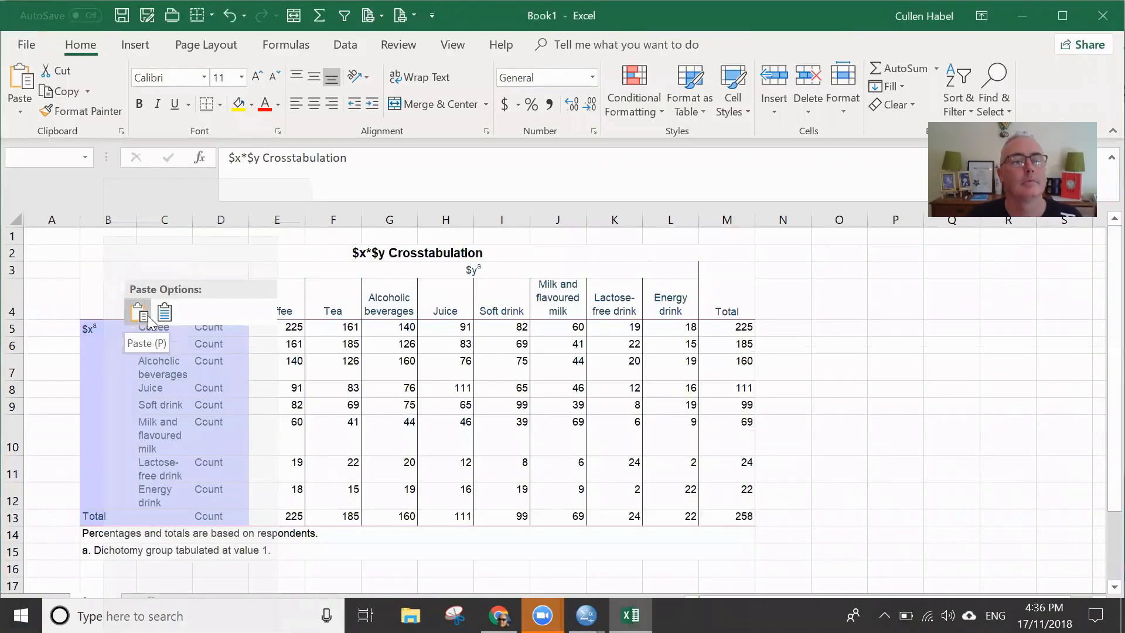
left_click(166, 313)
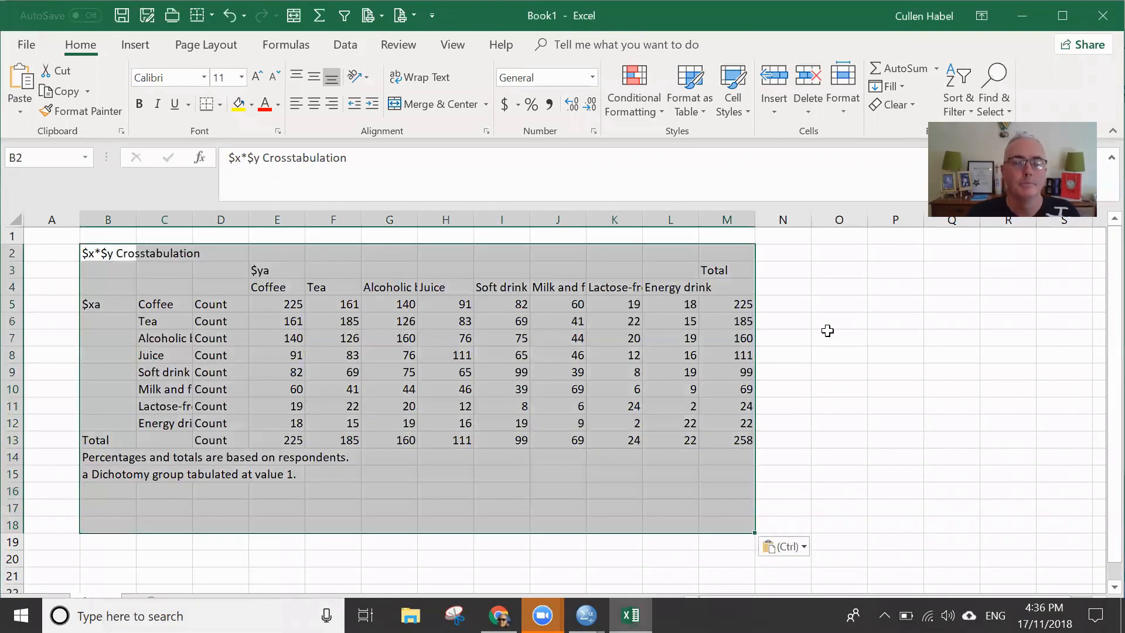
left_click(850, 334)
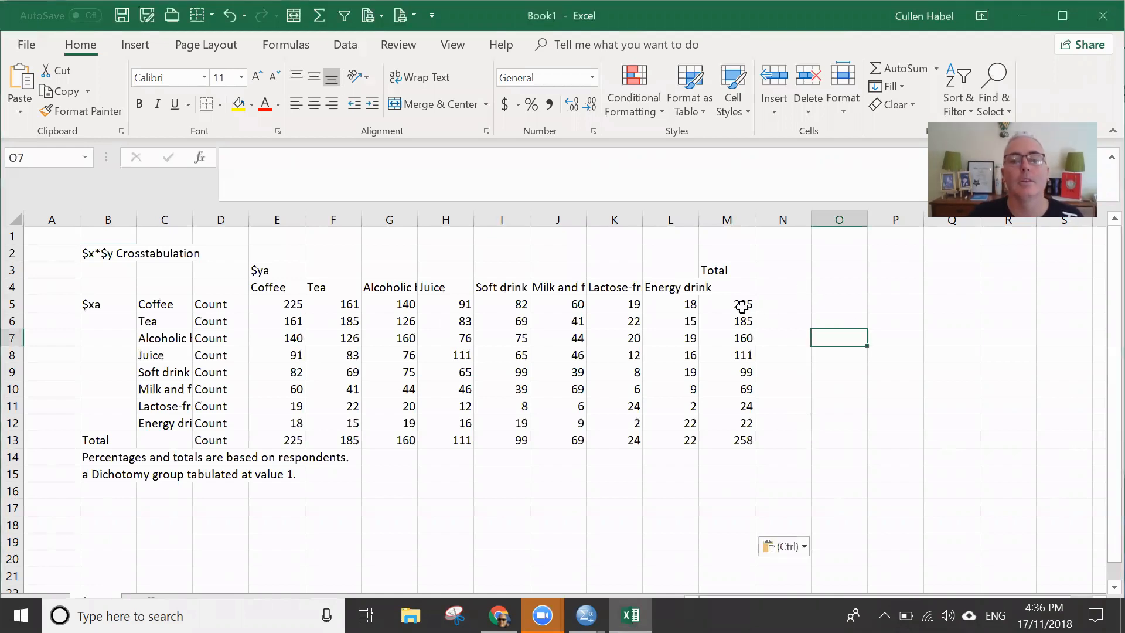
- Copy the Total values from M5:M13 over the Count labels in D5:D13
left_click_drag(736, 306, 741, 433)
key("ctrl+c")
key("ctrl+q")
left_click(243, 302)
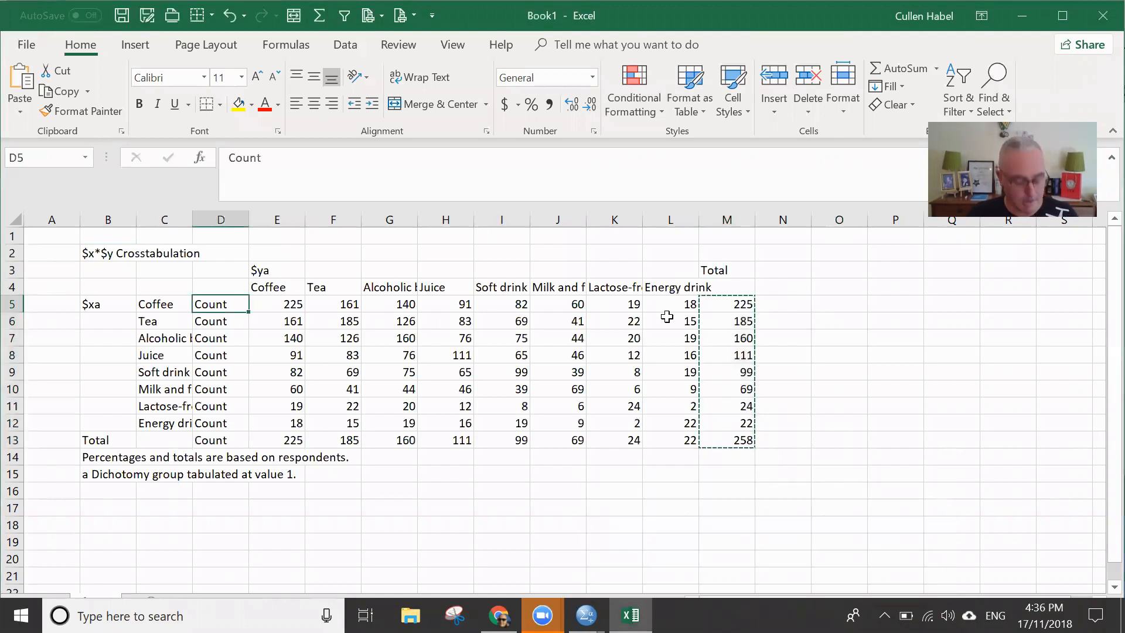
key("ctrl+v")
left_click(825, 357)
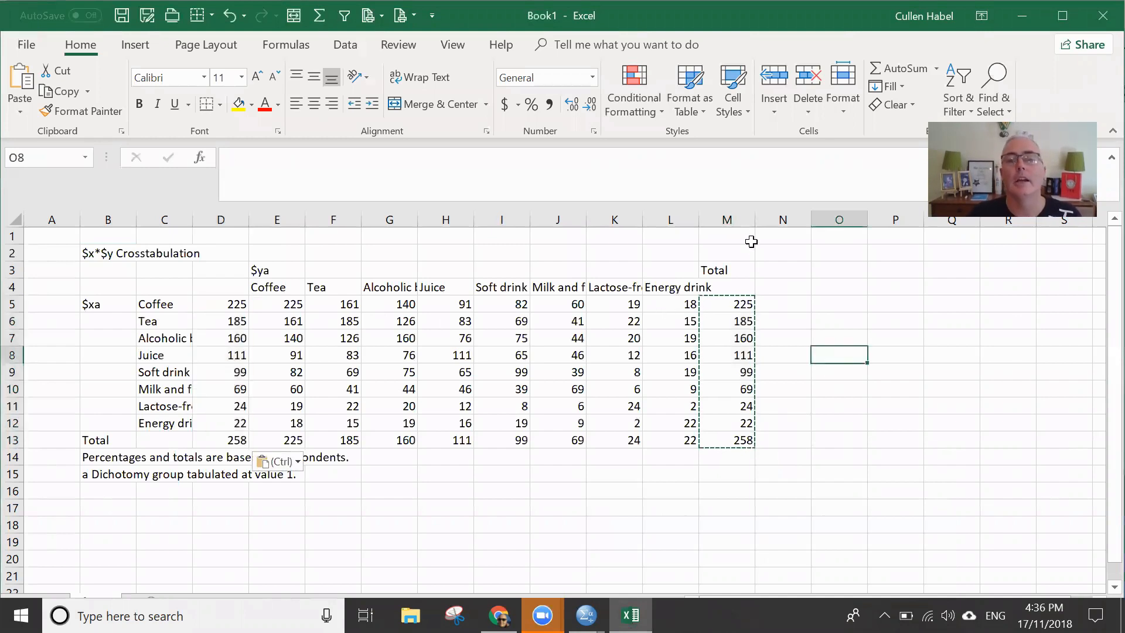
- Clear the original Total column M
left_click(729, 219)
key("Delete")
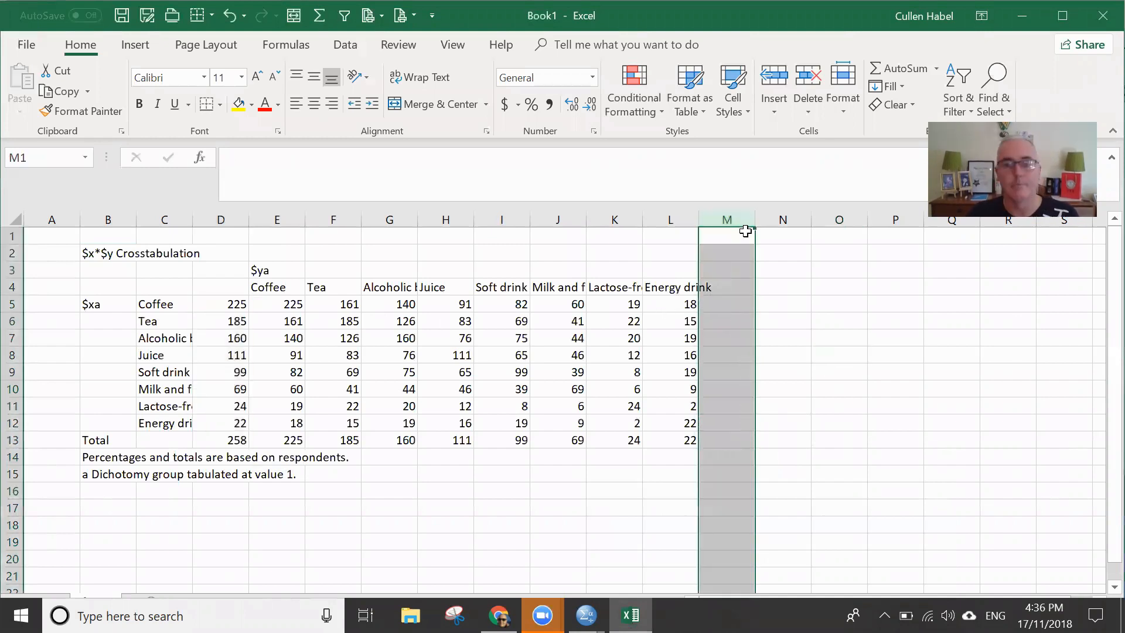
left_click(839, 387)
left_click(236, 439)
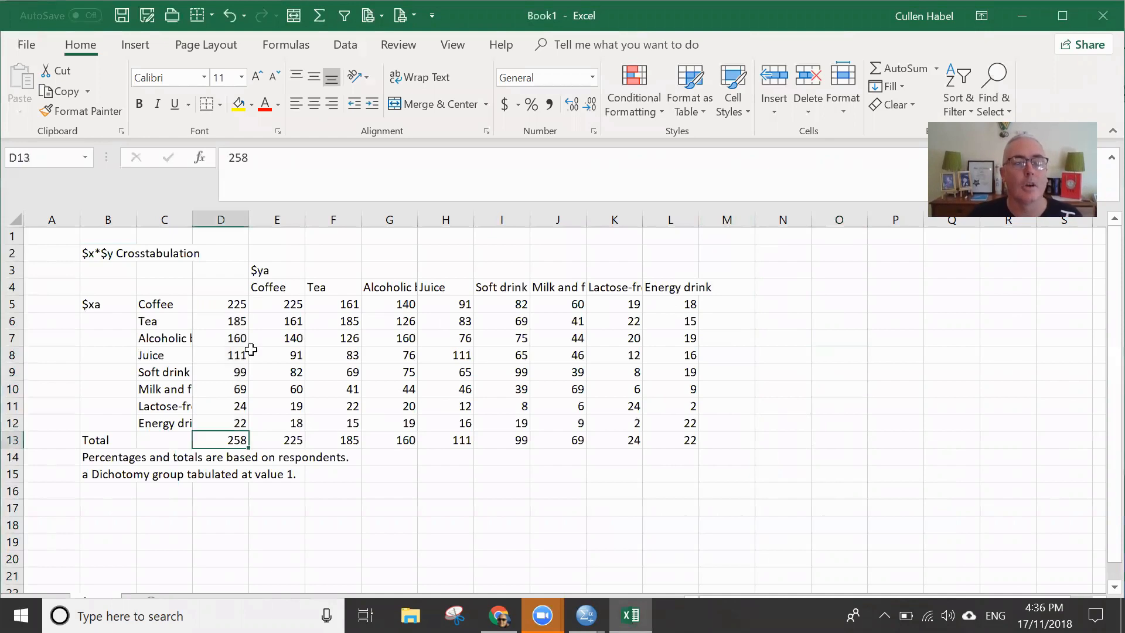
left_click(243, 303)
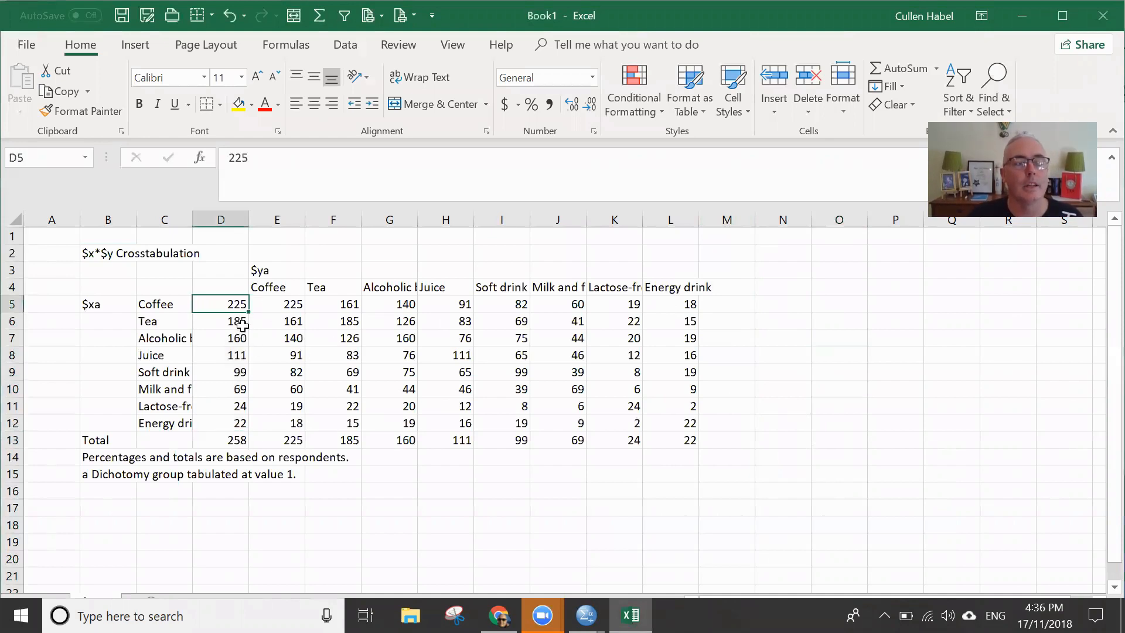
- Insert an empty column before the Coffee counts in column E
left_click(264, 219)
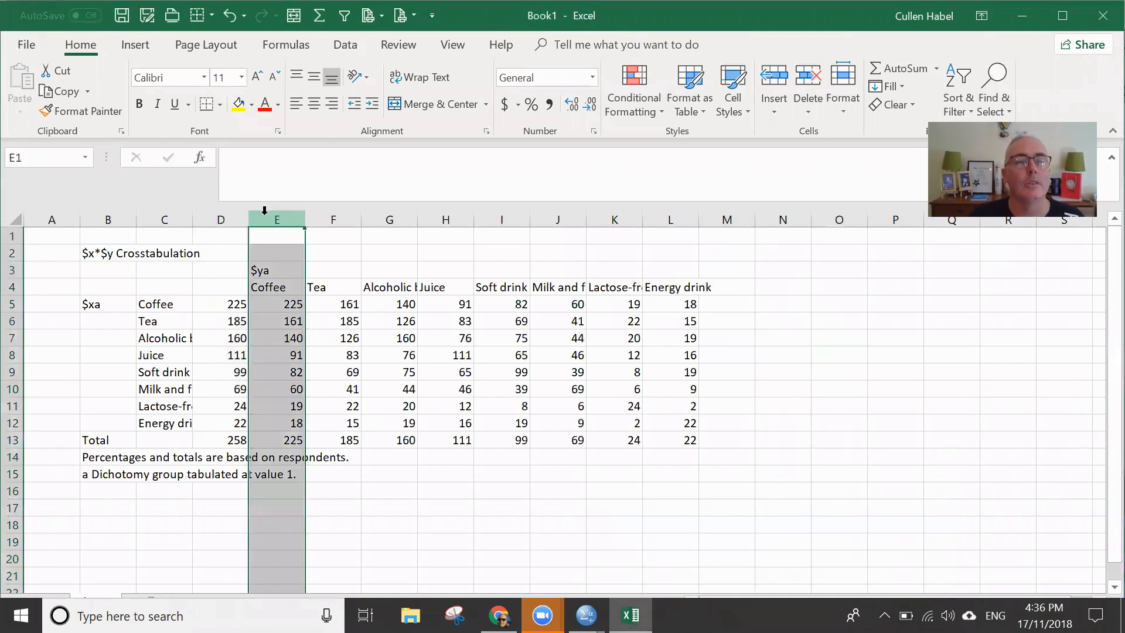
right_click(263, 217)
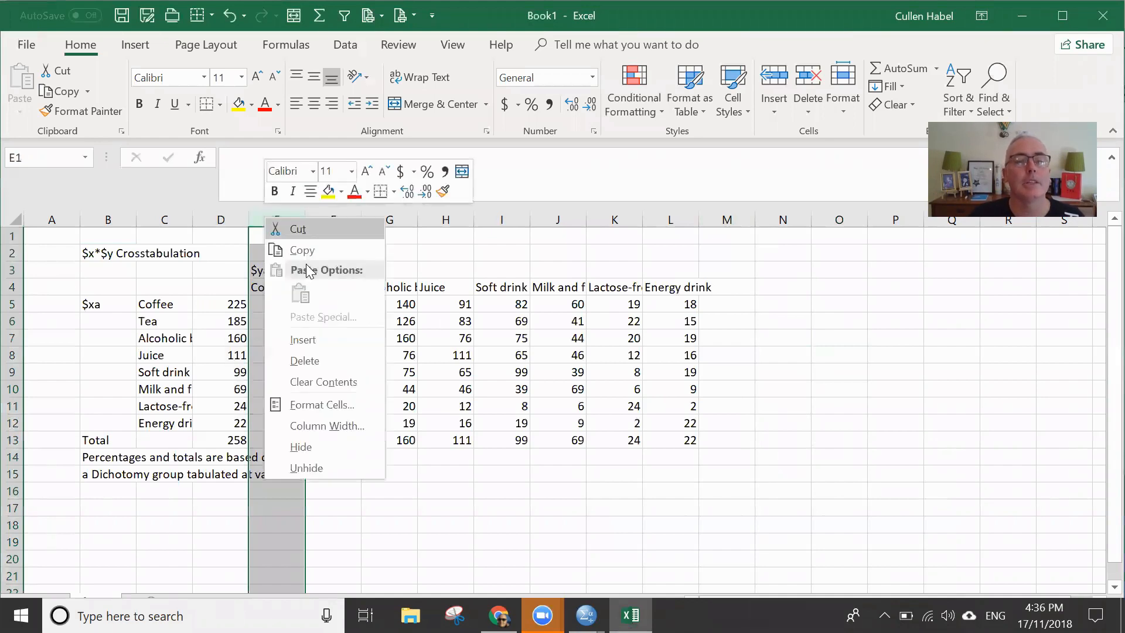
left_click(304, 340)
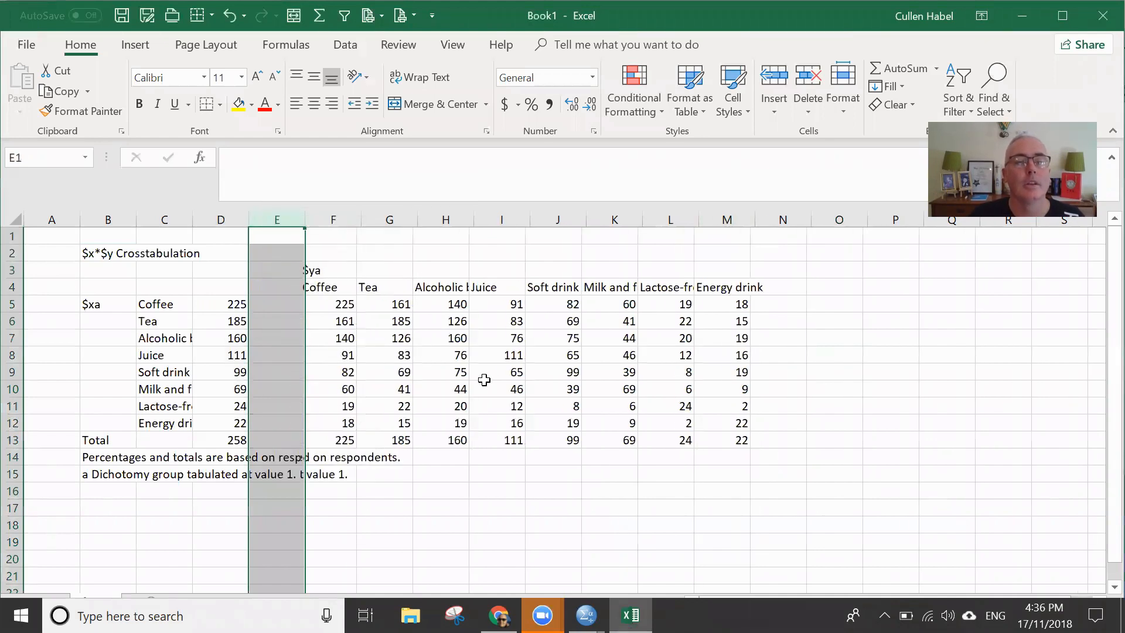
- Enter the heading "Pentration" in cell E4 above the empty column
left_click(274, 290)
type("Penteration")
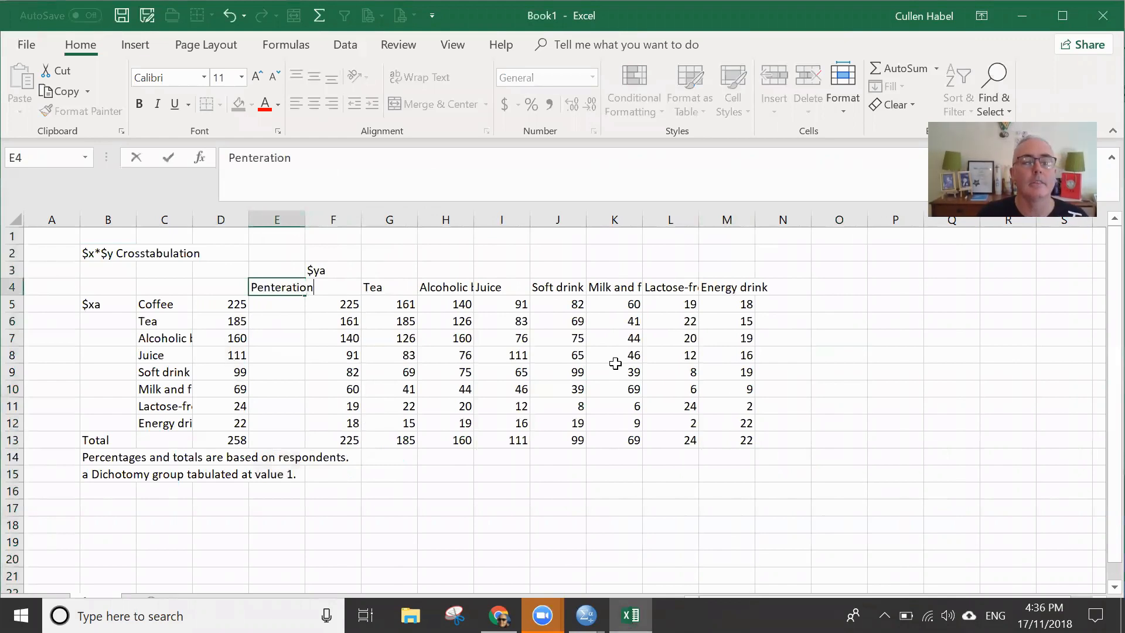
key("BackSpace")
key("BackSpace")
key("BackSpace")
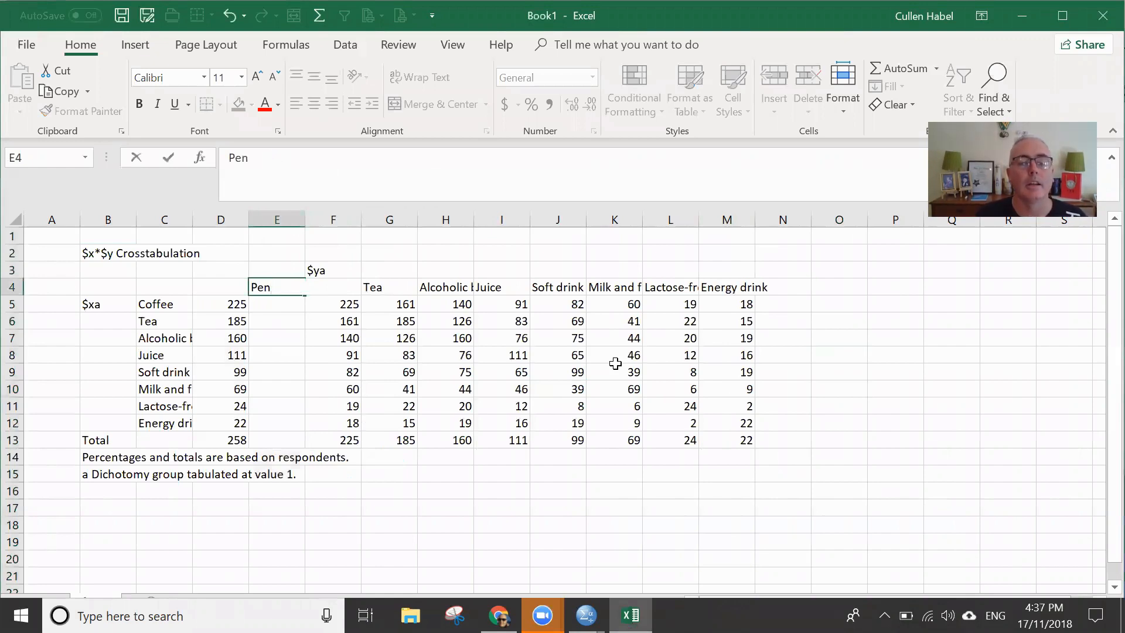
key("BackSpace")
key("BackSpace")
key("BackSpace")
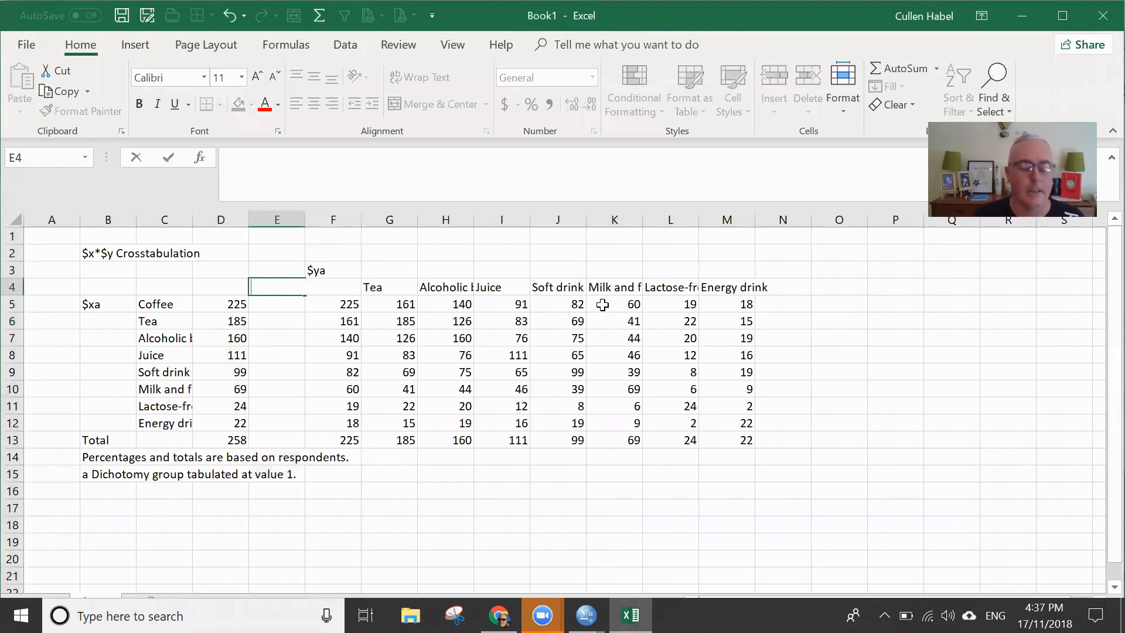
type("Pentration")
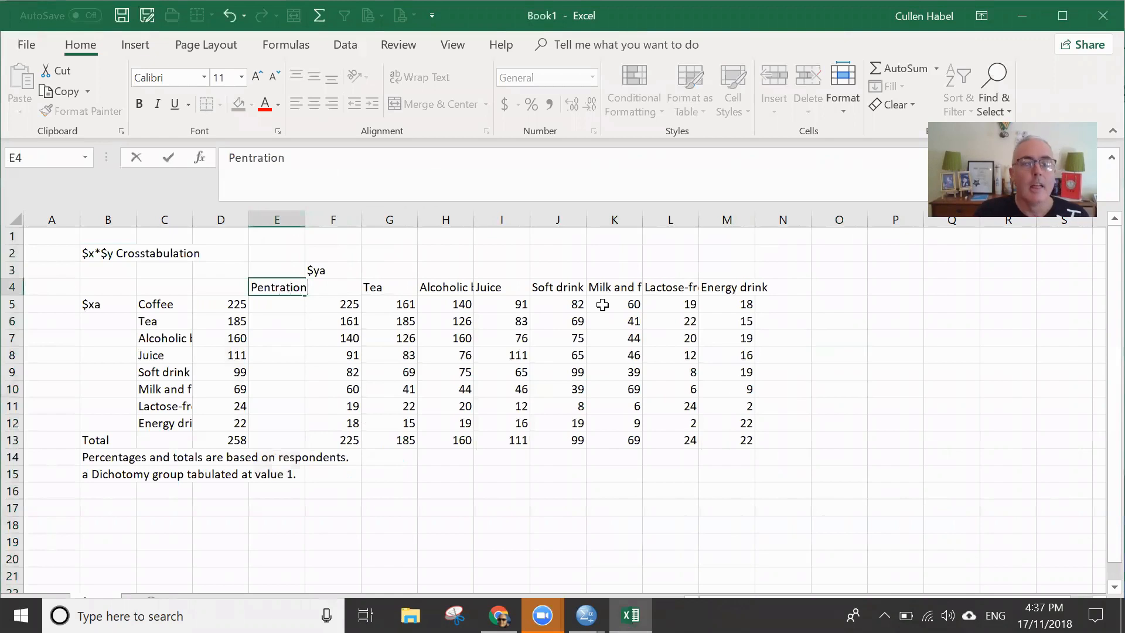
key("Return")
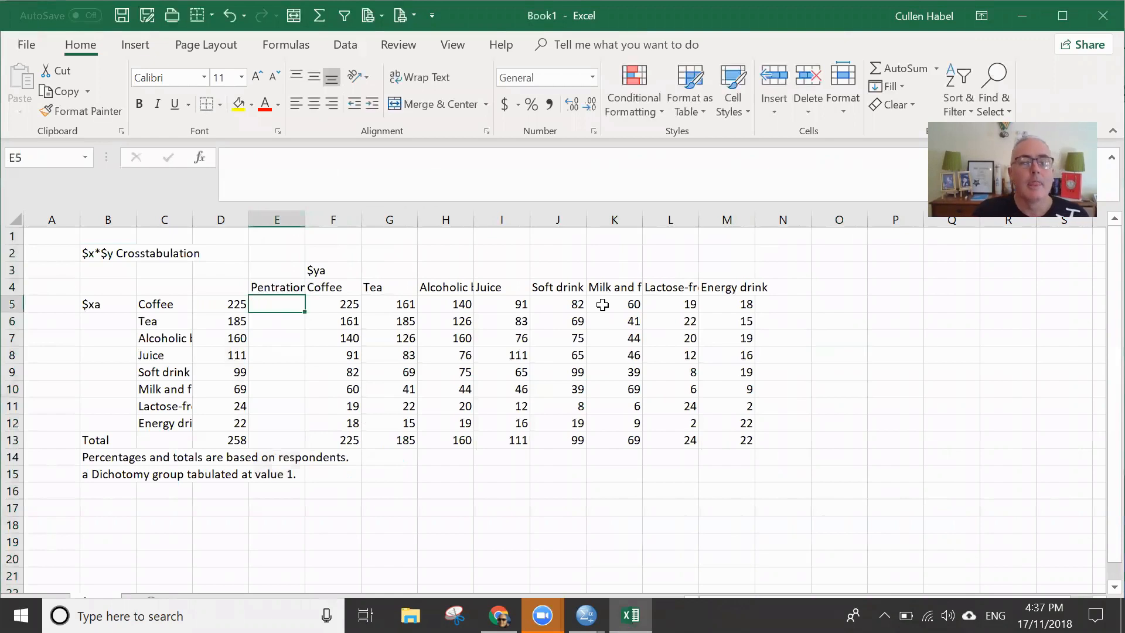
- Correct the spelling of the heading in E4 to "Penetration"
key("Up")
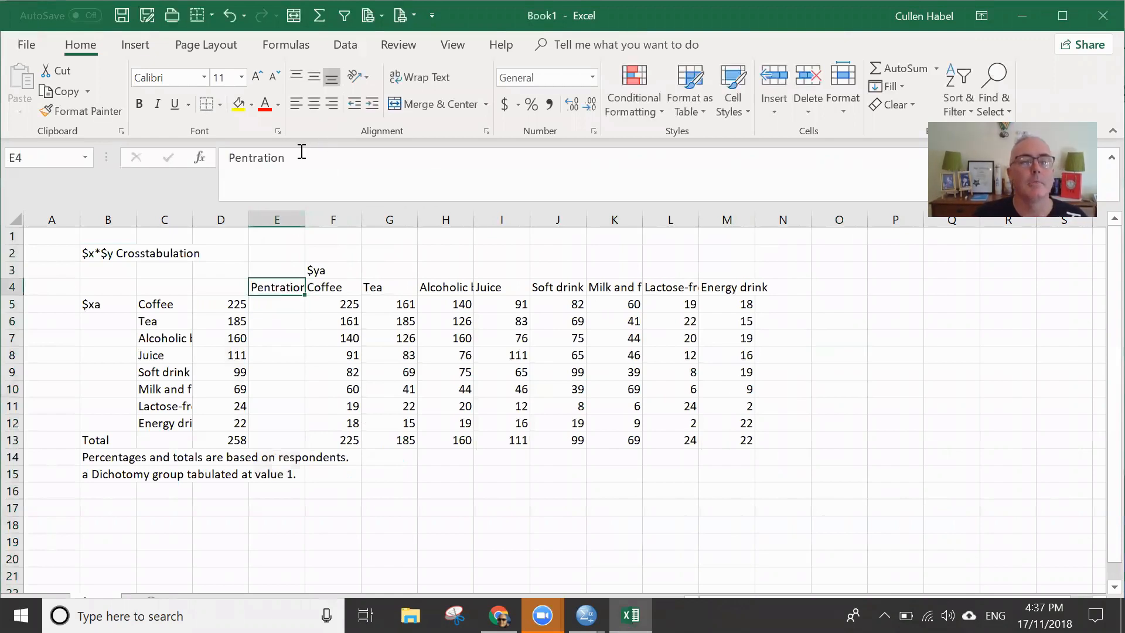
type("n")
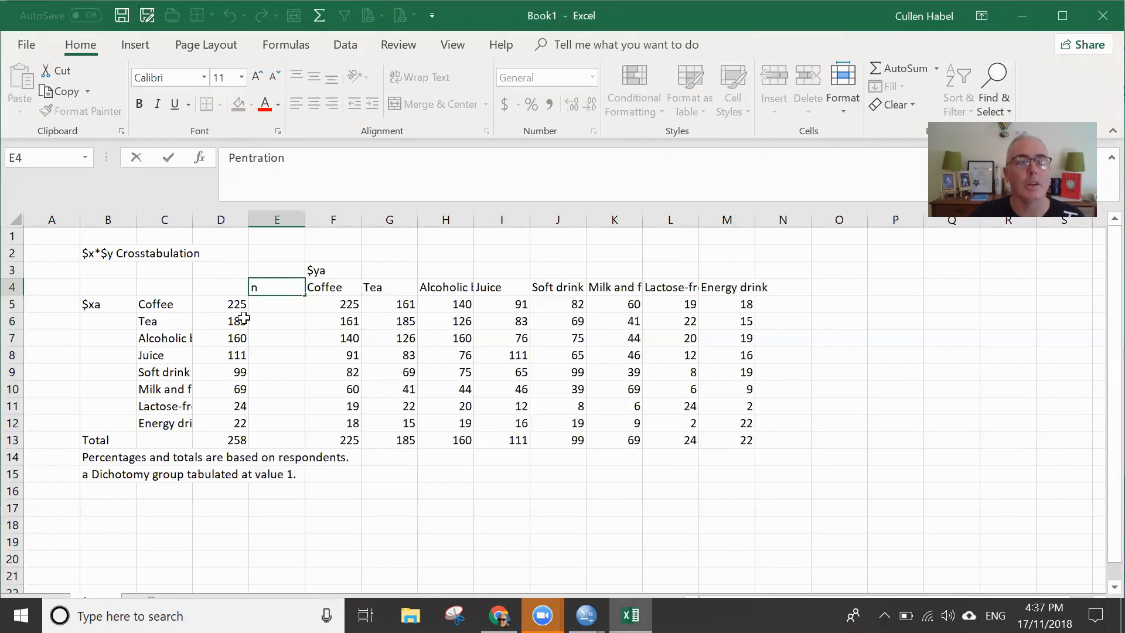
type("e")
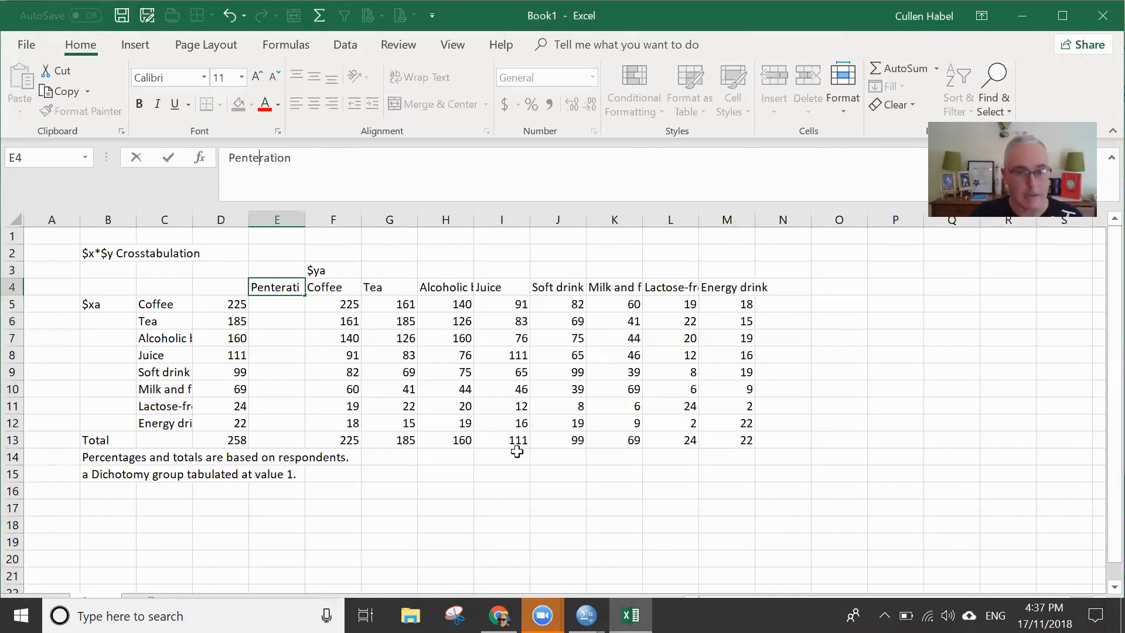
left_click(596, 387)
double_click(278, 287)
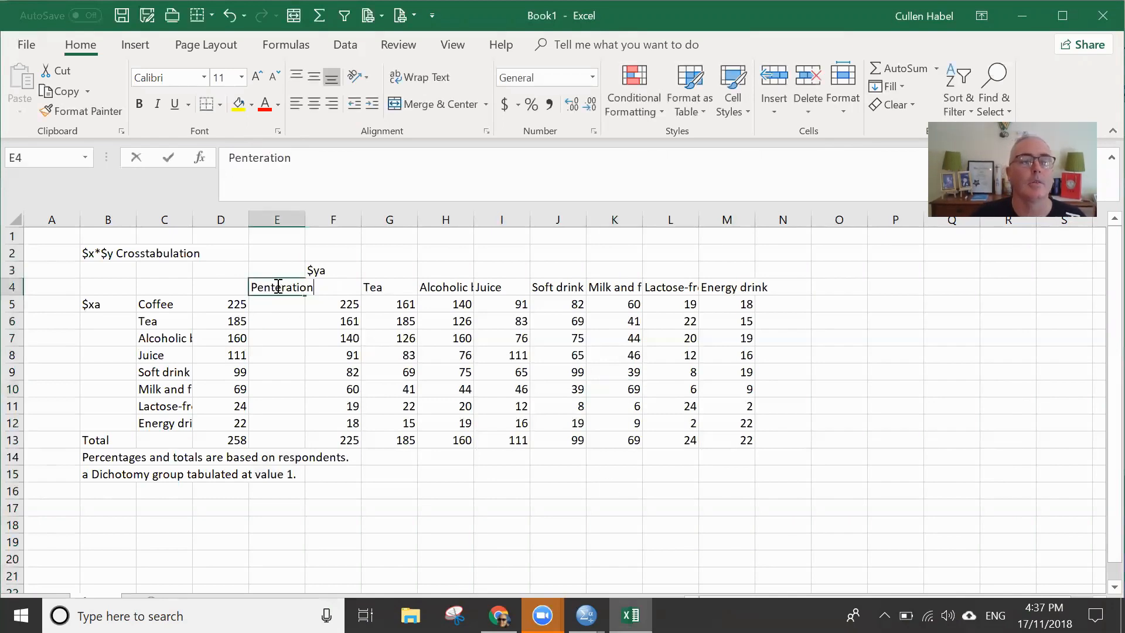
key("BackSpace")
key("BackSpace")
type("et")
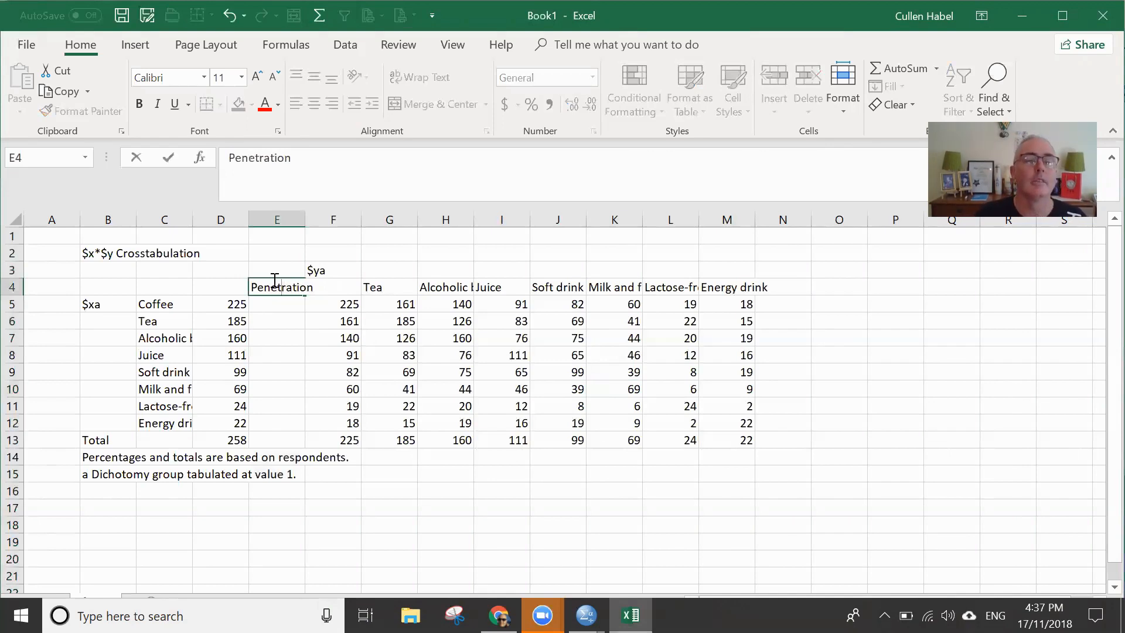
left_click(368, 321)
- Calculate Coffee's penetration in E5 with the formula =D5/D$13*100
left_click(280, 305)
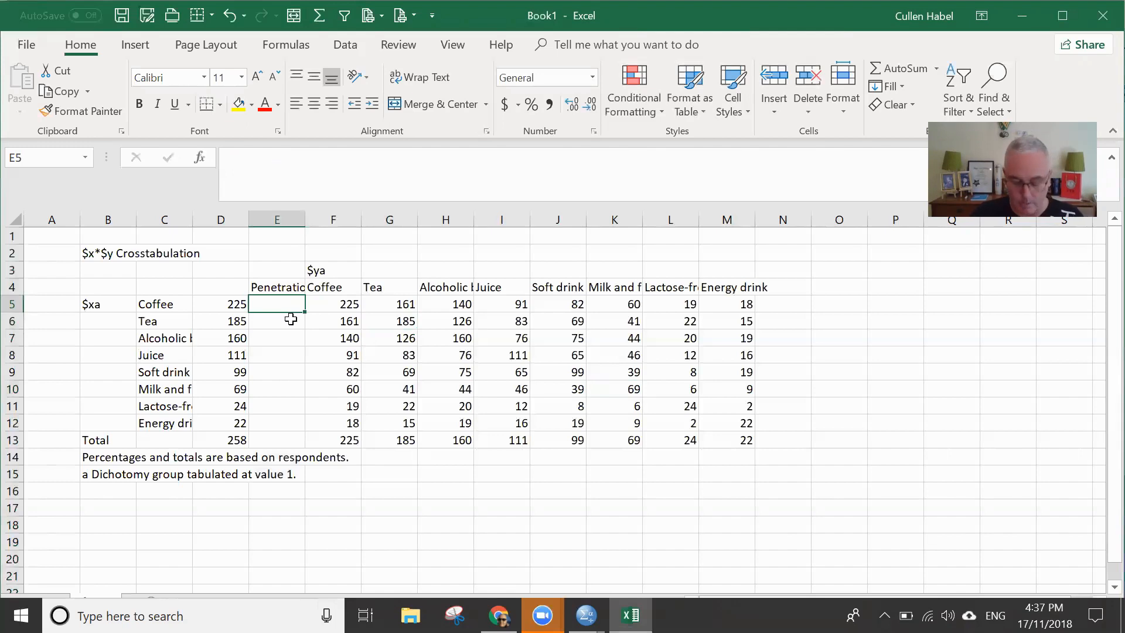
type("=")
left_click(232, 302)
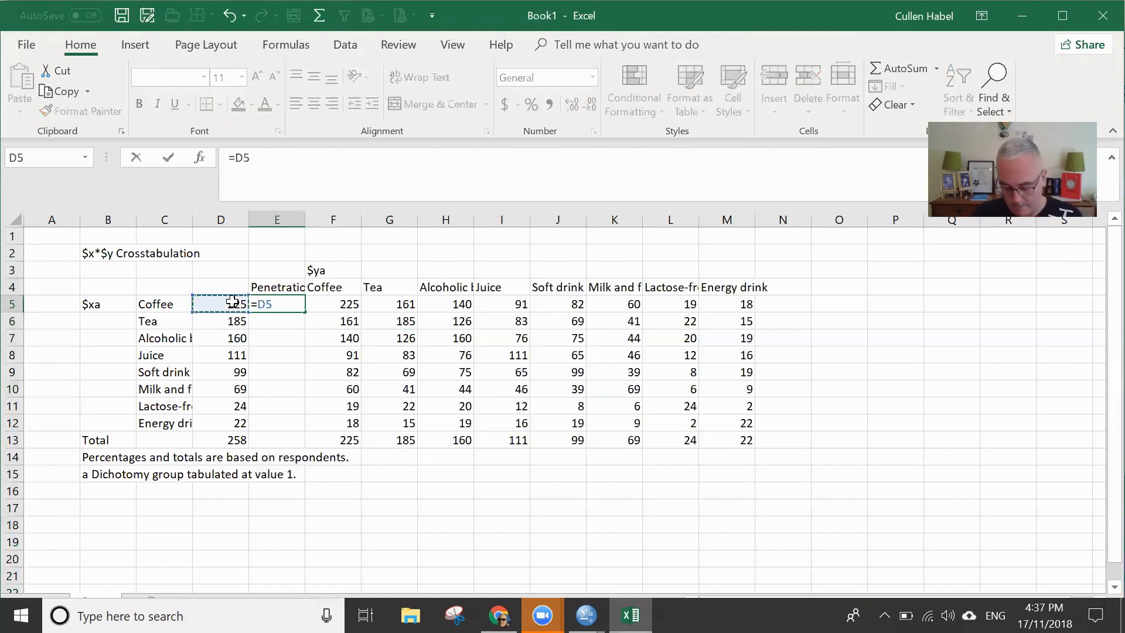
type("/")
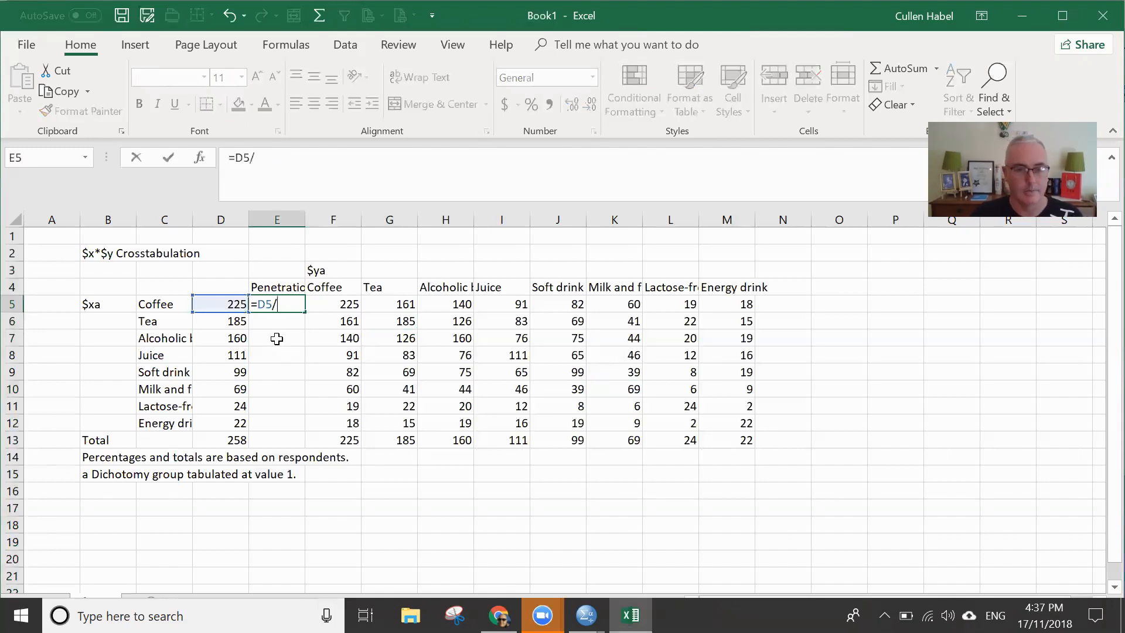
left_click(240, 438)
left_click(263, 158)
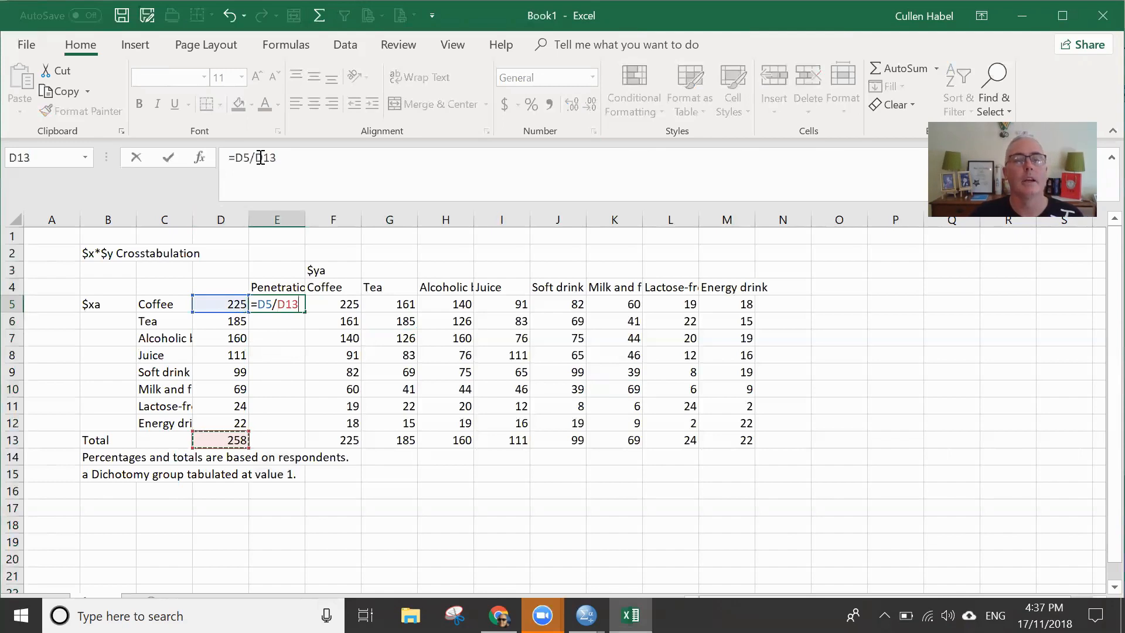
type("$13")
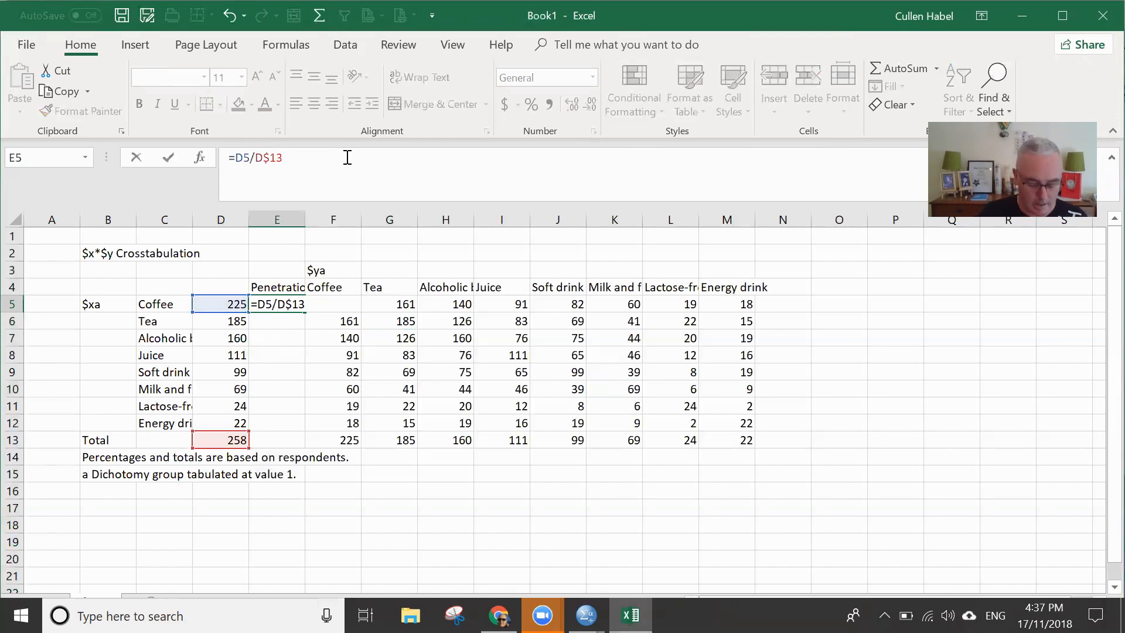
type("*100")
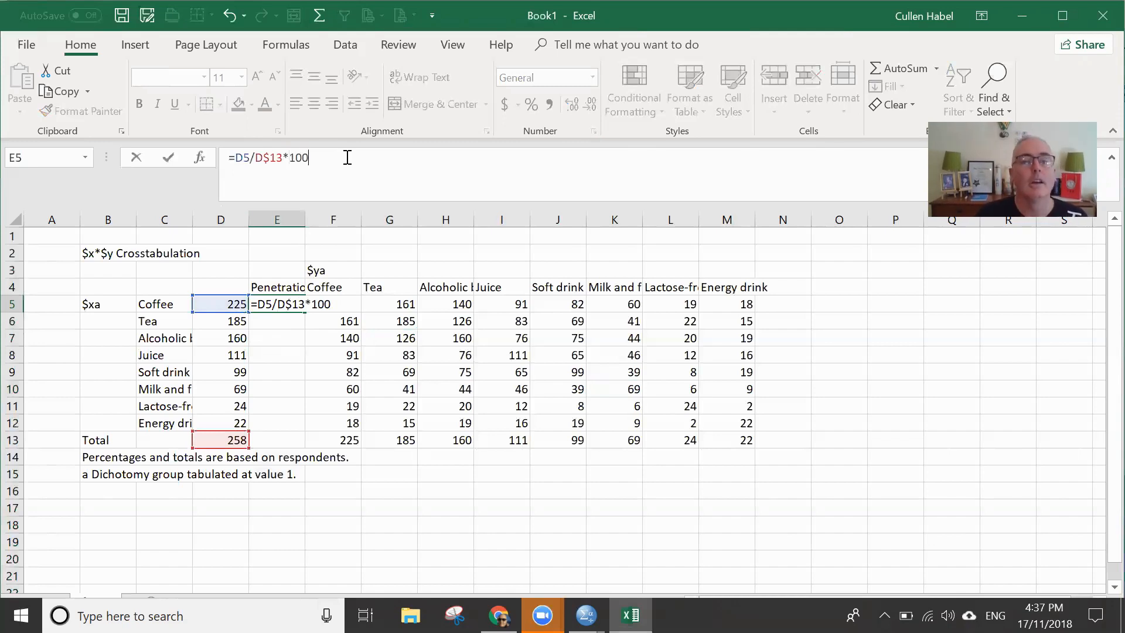
key("Return")
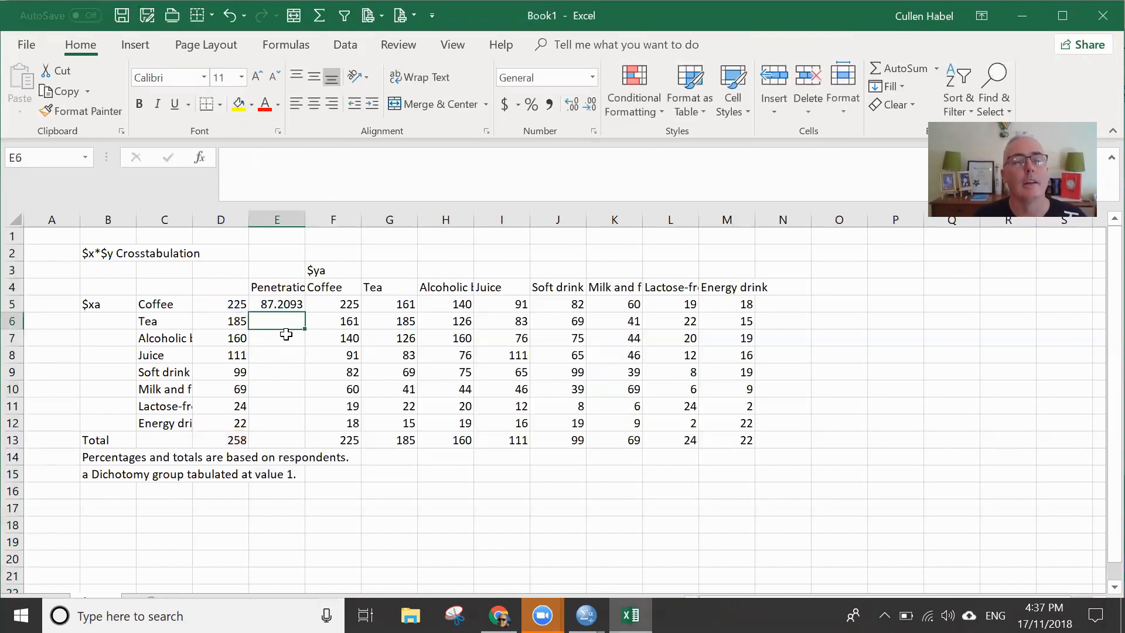
- Fill the penetration formula from E5 down to E12 and show the values without decimals
left_click(292, 306)
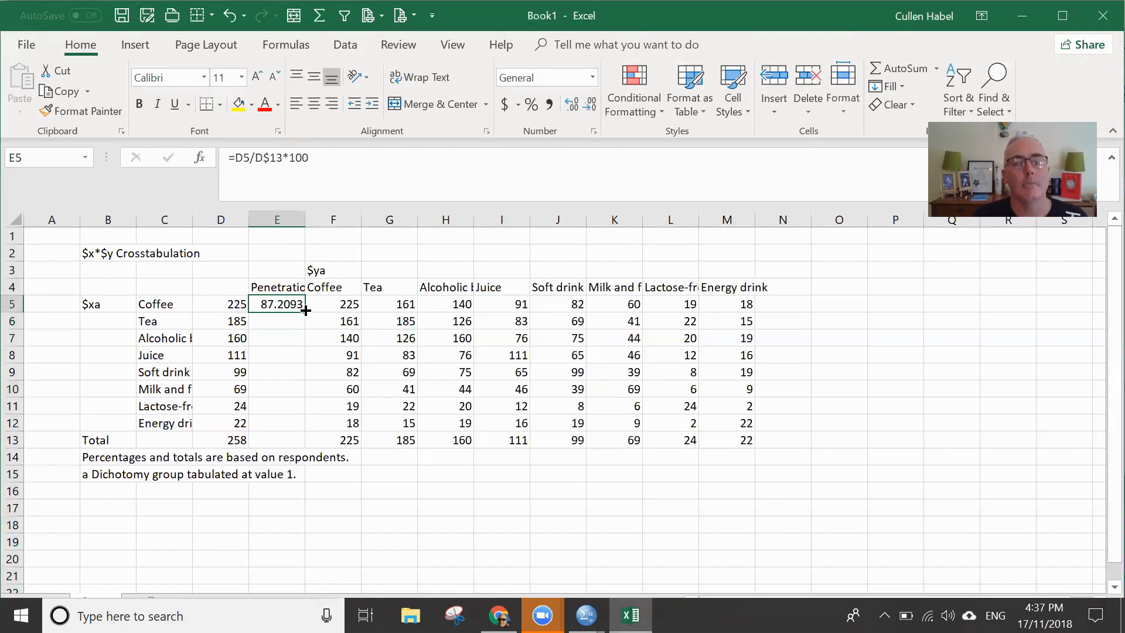
left_click_drag(305, 310, 297, 432)
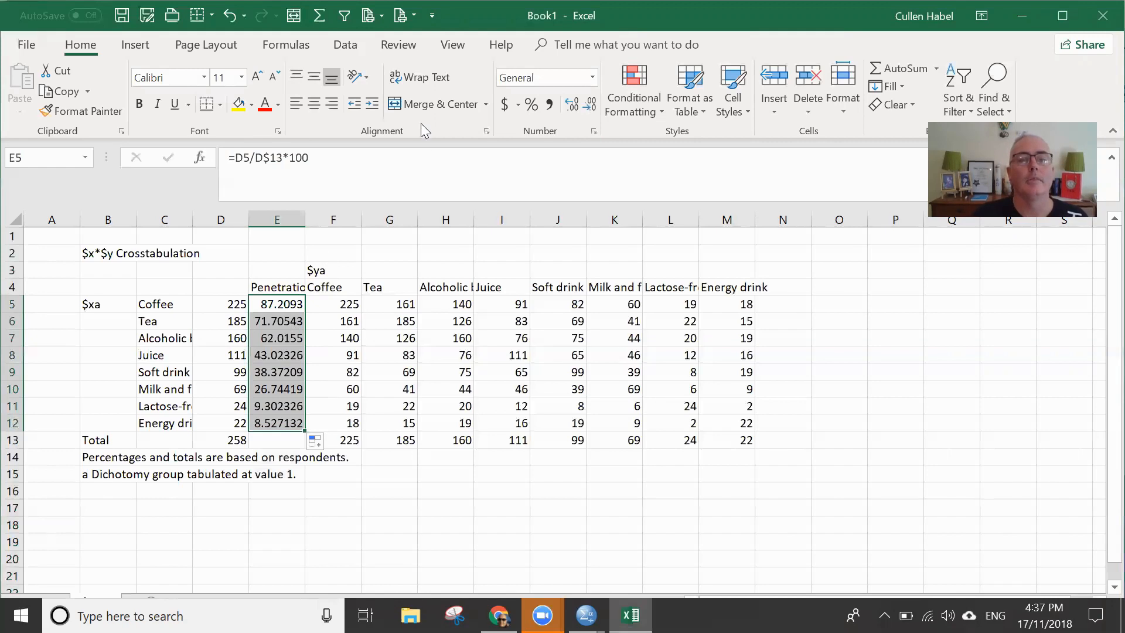
left_click(574, 105)
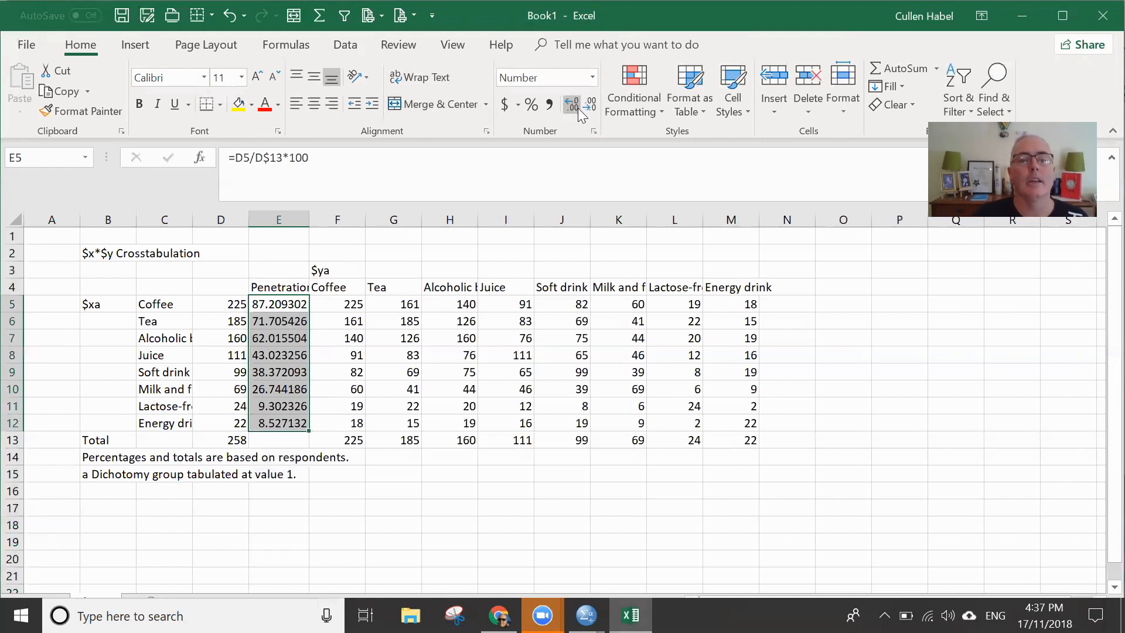
left_click(590, 106)
left_click(590, 105)
left_click(590, 106)
left_click(590, 105)
left_click(591, 106)
left_click(591, 106)
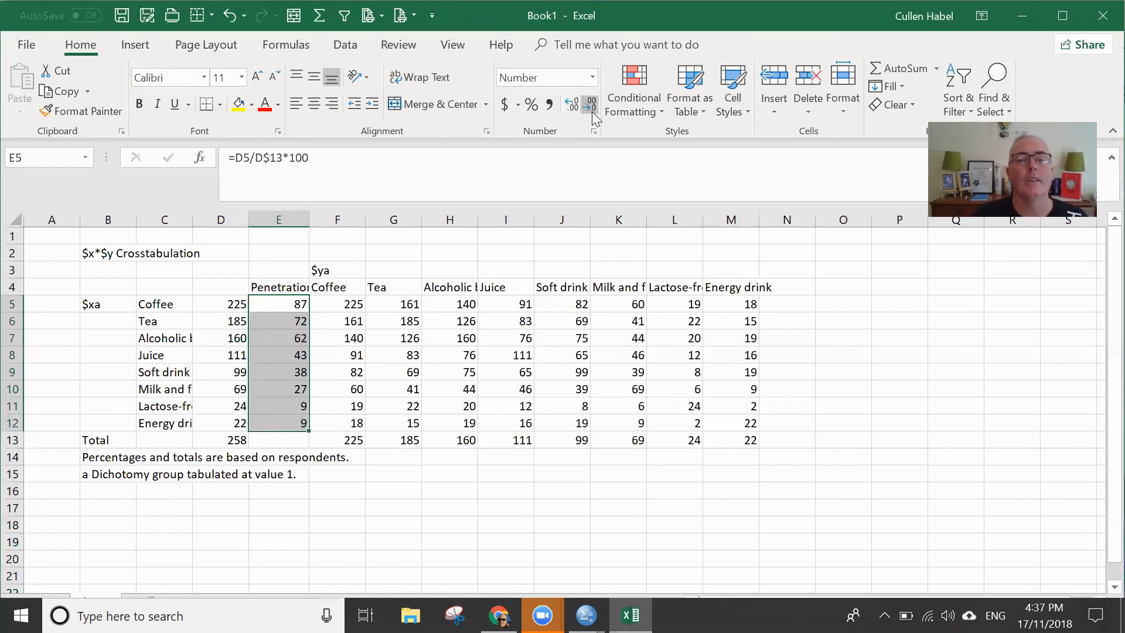
- Fit column E to the width of its Penetration heading and center the column's contents
double_click(310, 219)
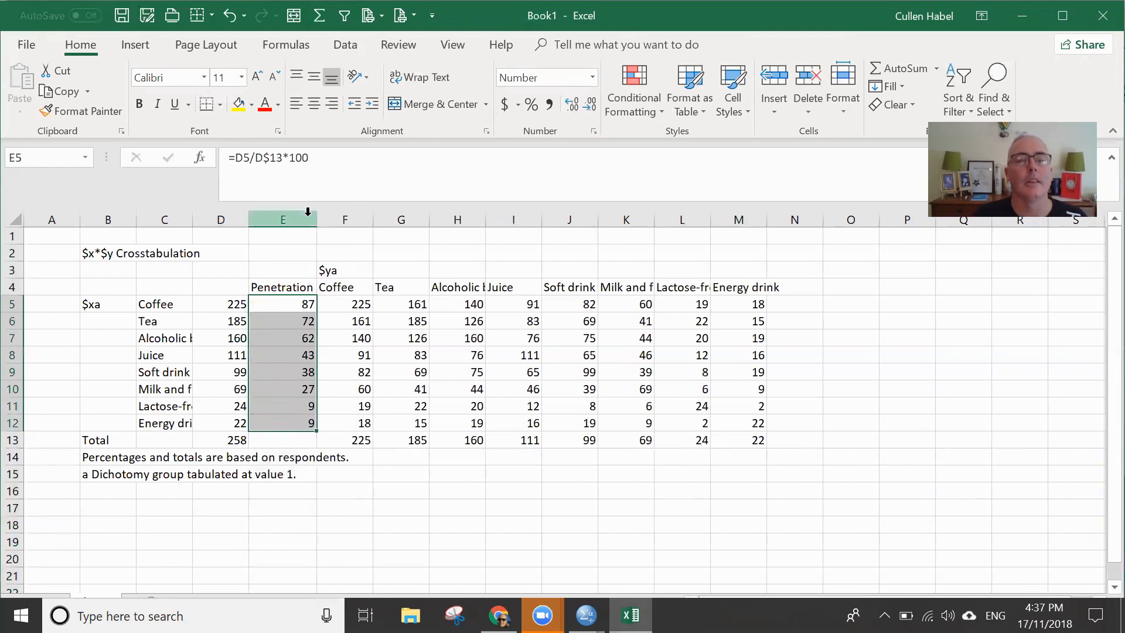
left_click(293, 219)
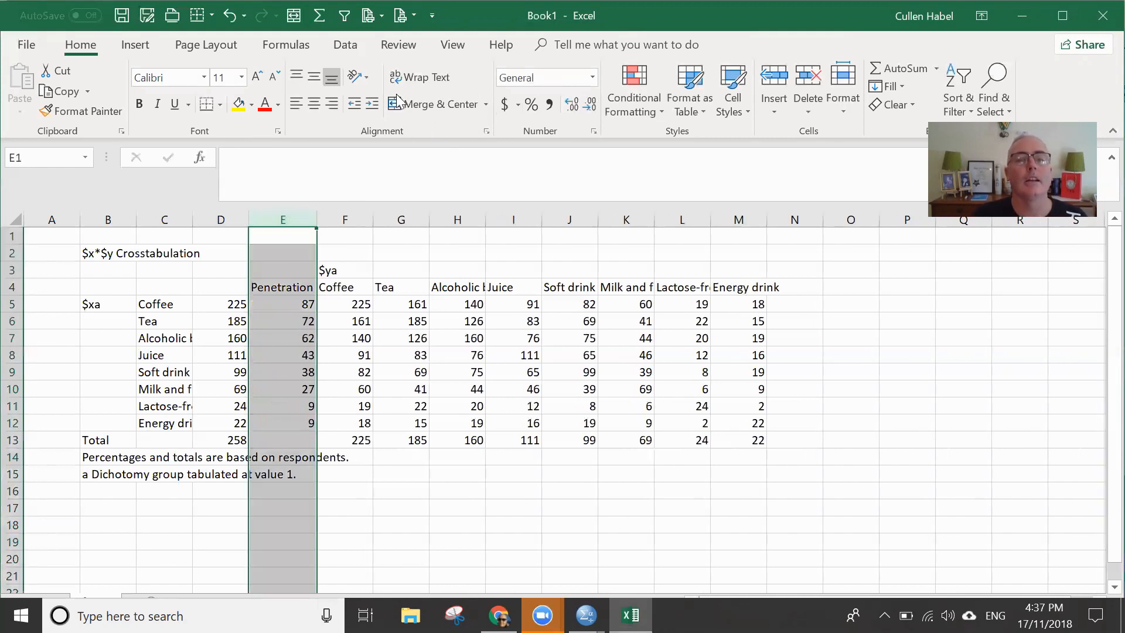
left_click(314, 103)
left_click(524, 374)
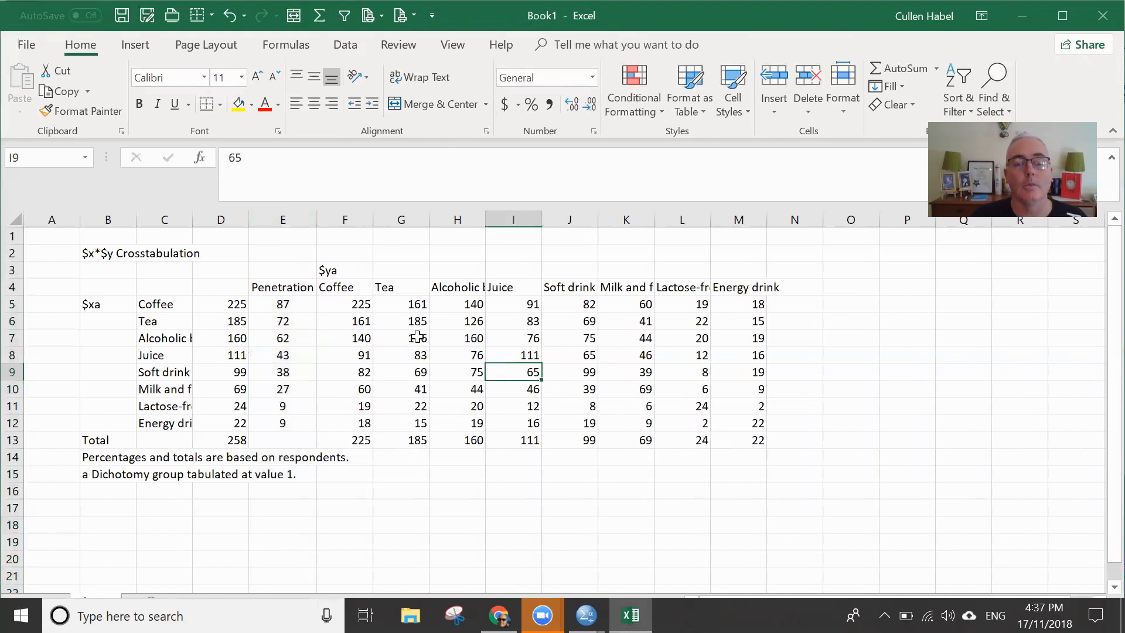
- Examine the crosstab's diagonal counts from F5 to M12, Coffee's total in D5 and the Coffee and Tea overlap in G5
left_click(394, 327)
left_click(324, 264)
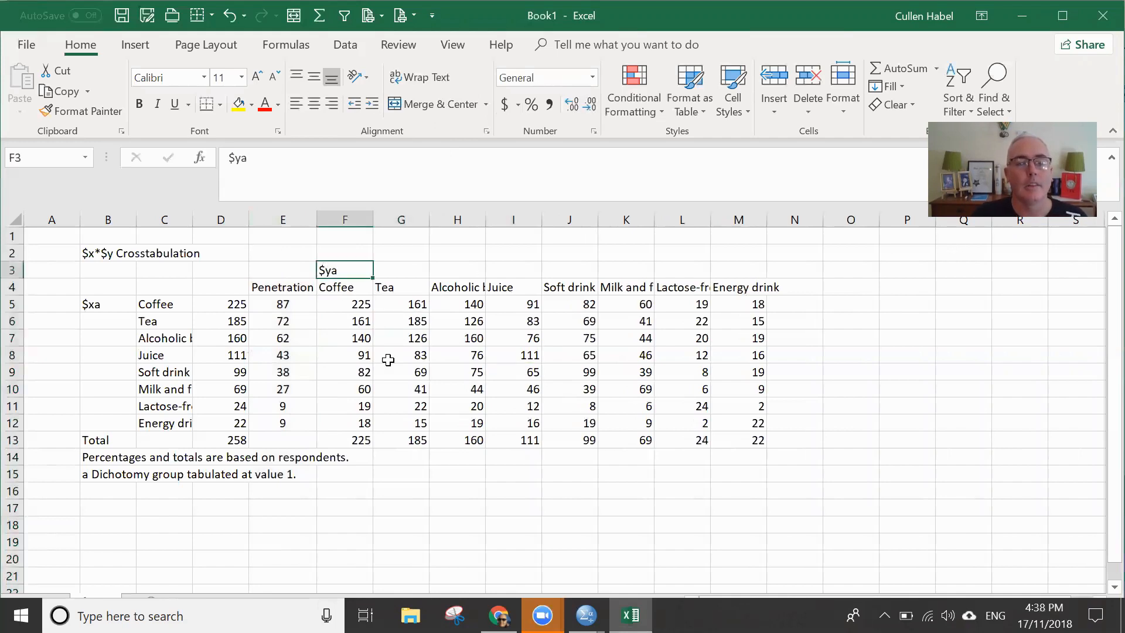
left_click(23, 269)
left_click(362, 304)
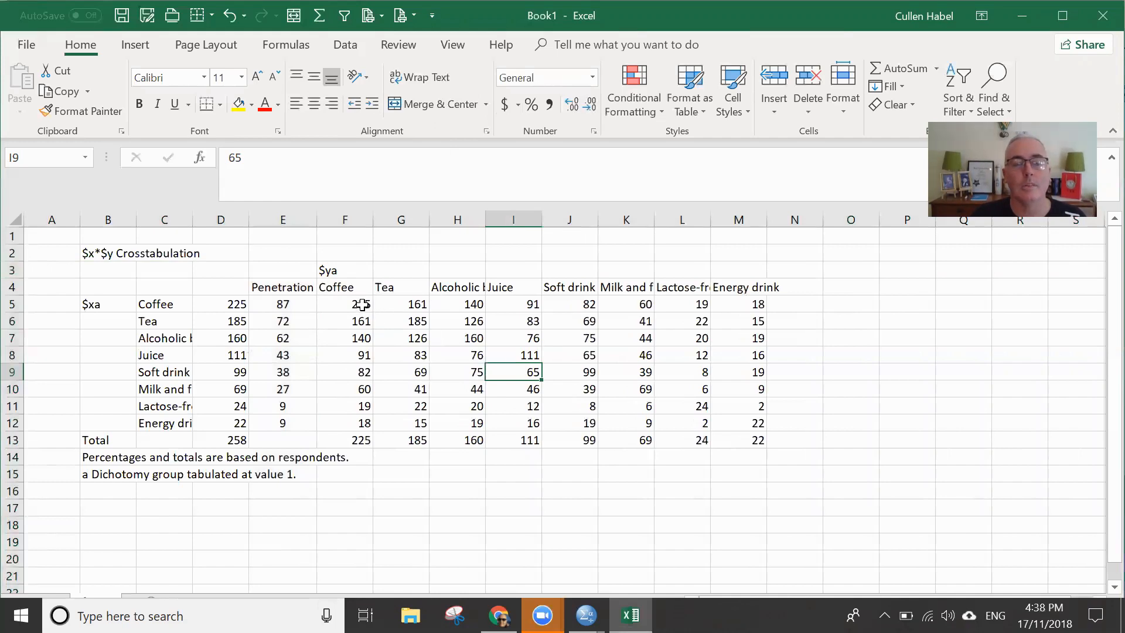
left_click(410, 319)
left_click(467, 340)
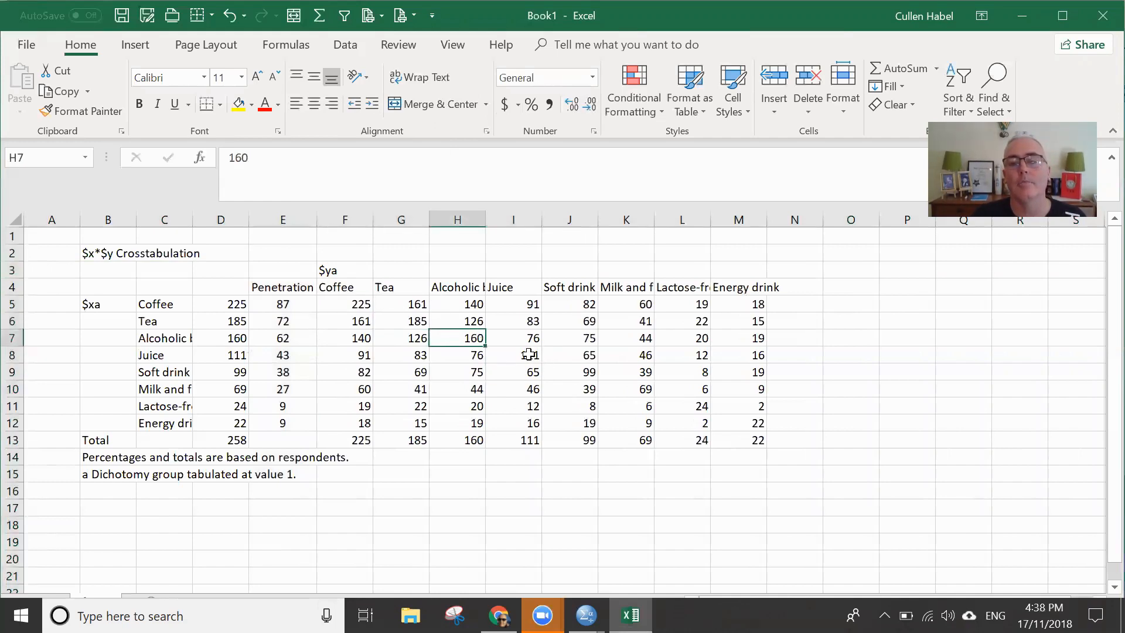
left_click(528, 354)
left_click(580, 371)
left_click(636, 389)
left_click(688, 407)
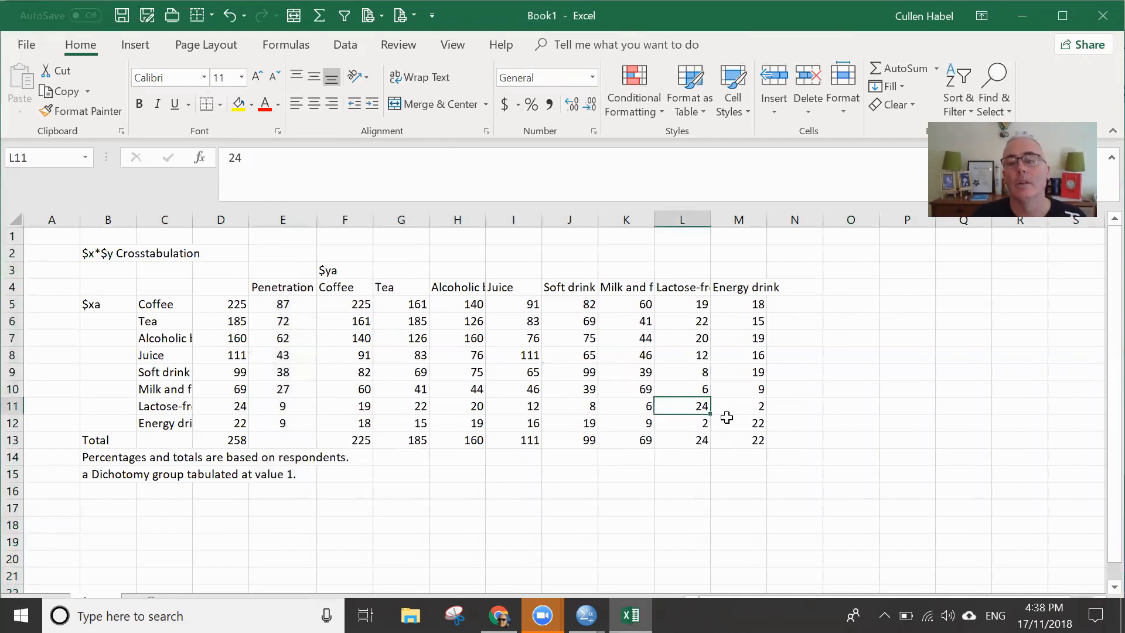
left_click(743, 418)
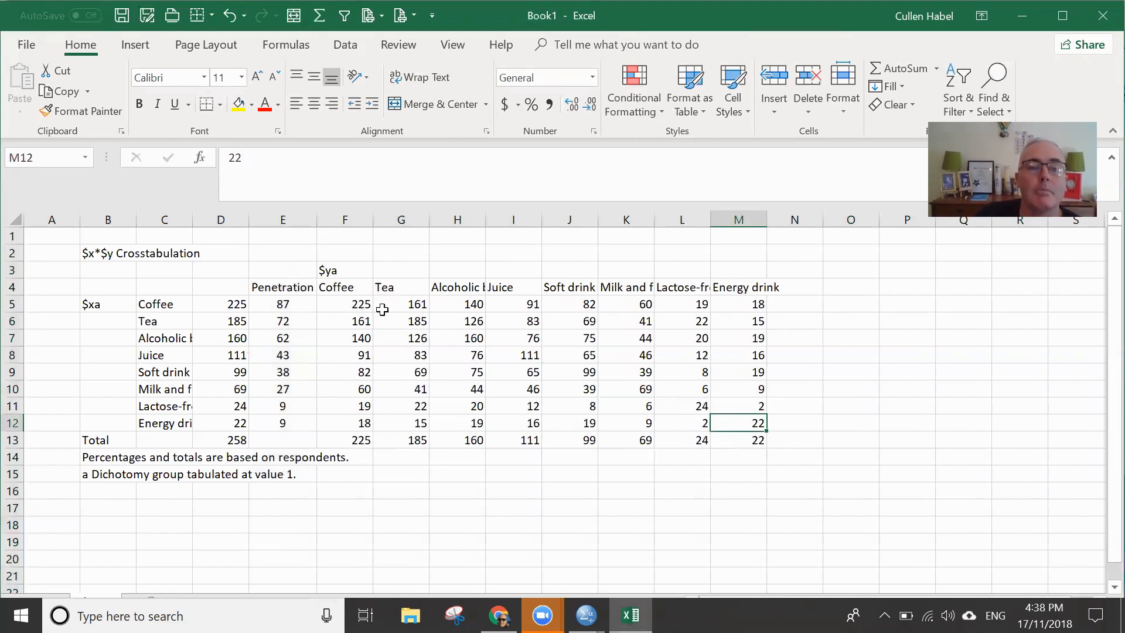
left_click(242, 302)
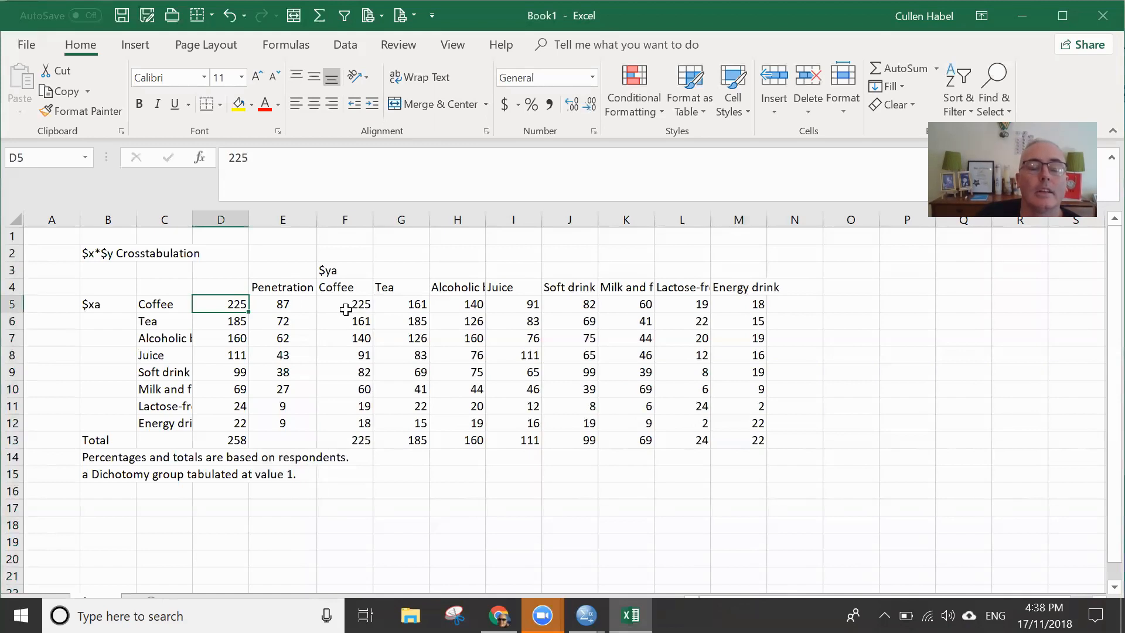
left_click(165, 304)
left_click(423, 304)
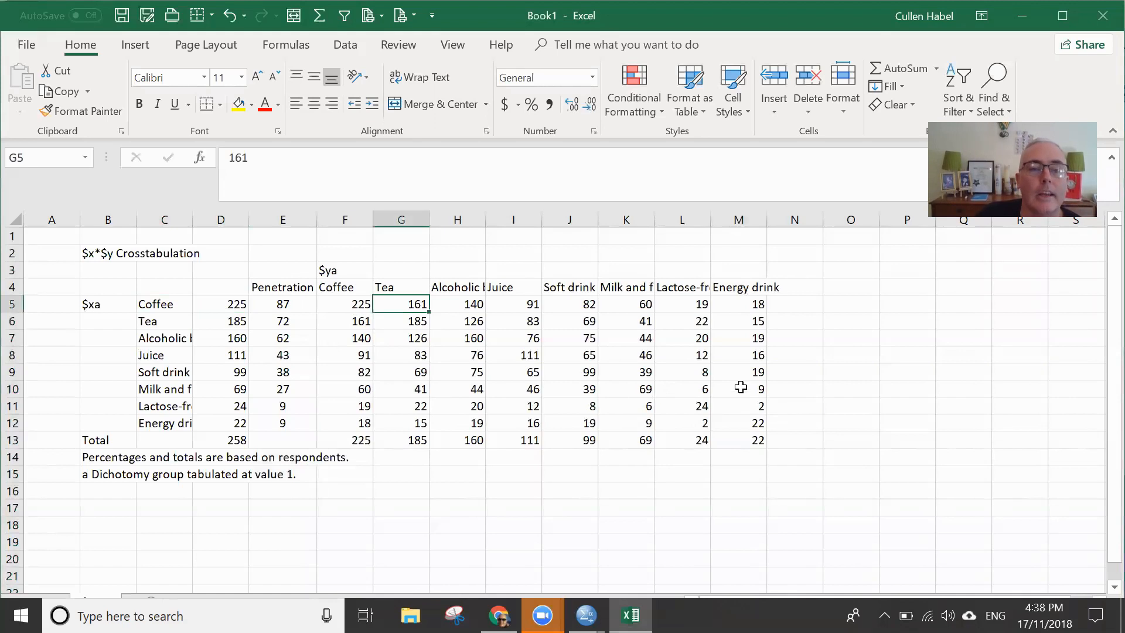
scroll(675, 391, "down", 1)
scroll(675, 394, "up", 1)
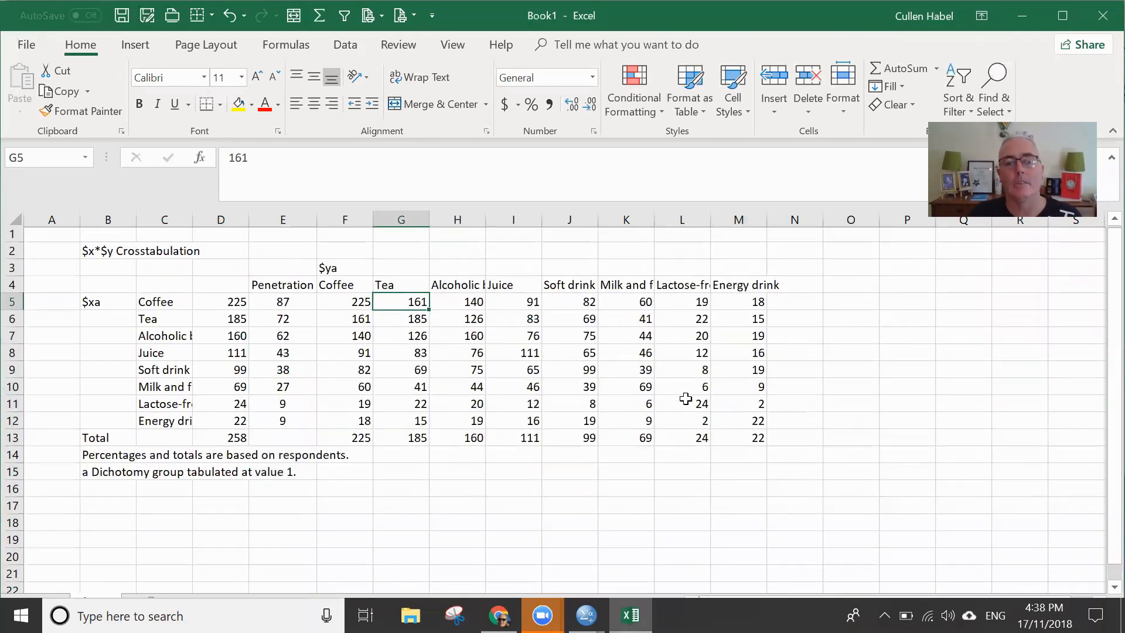
- Copy the crosstab range C4:M13 and paste the duplicate at O16
left_click_drag(756, 440, 156, 293)
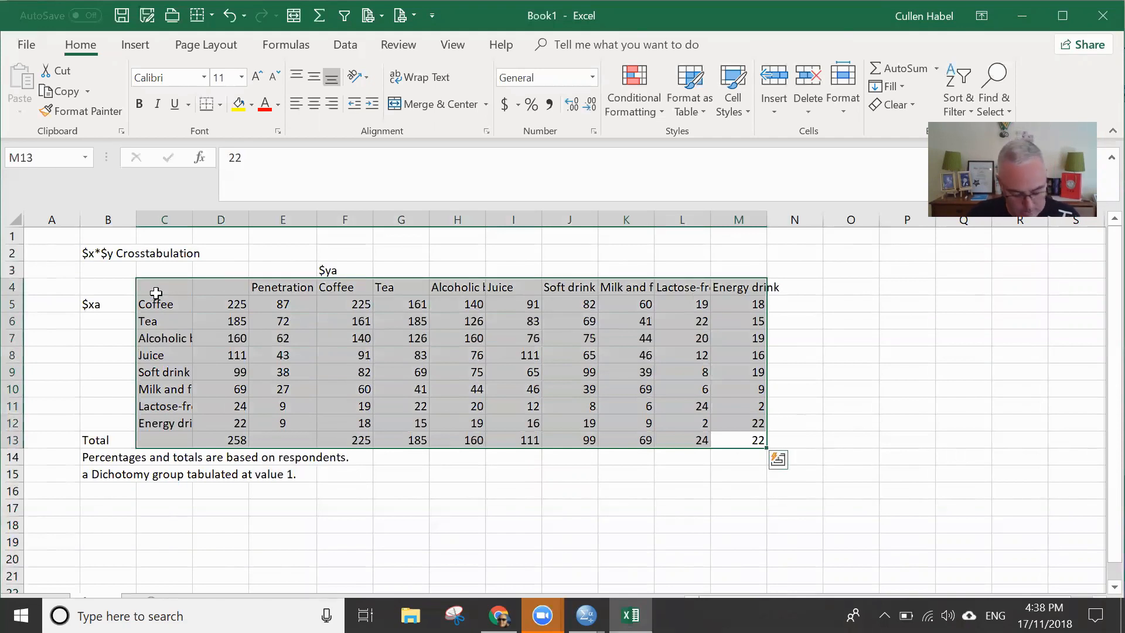
key("ctrl+c")
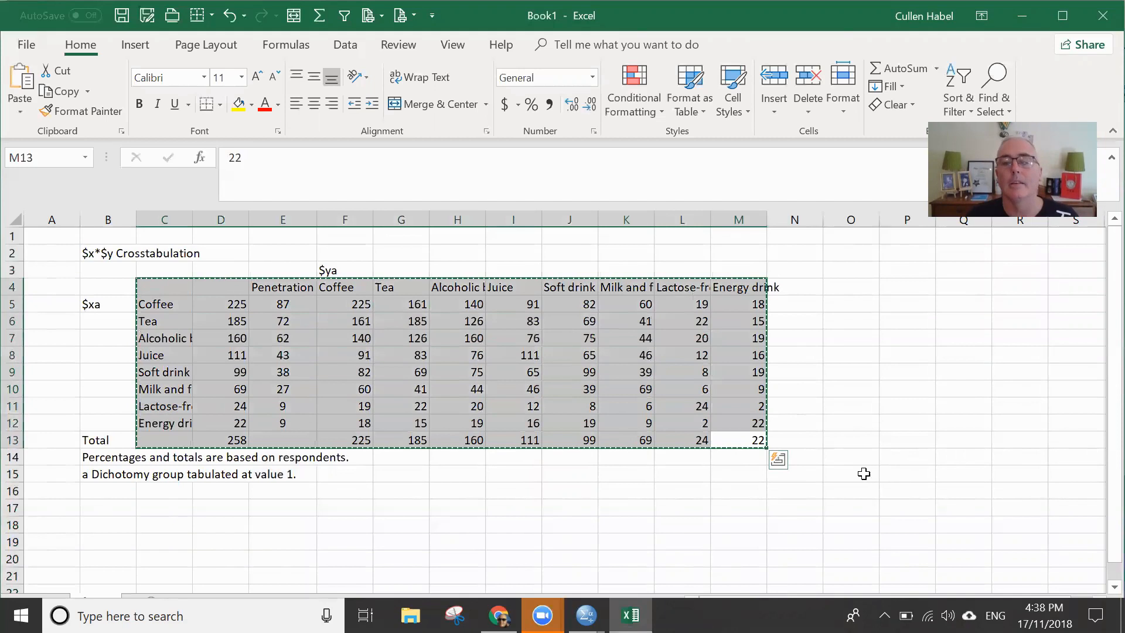
left_click(831, 495)
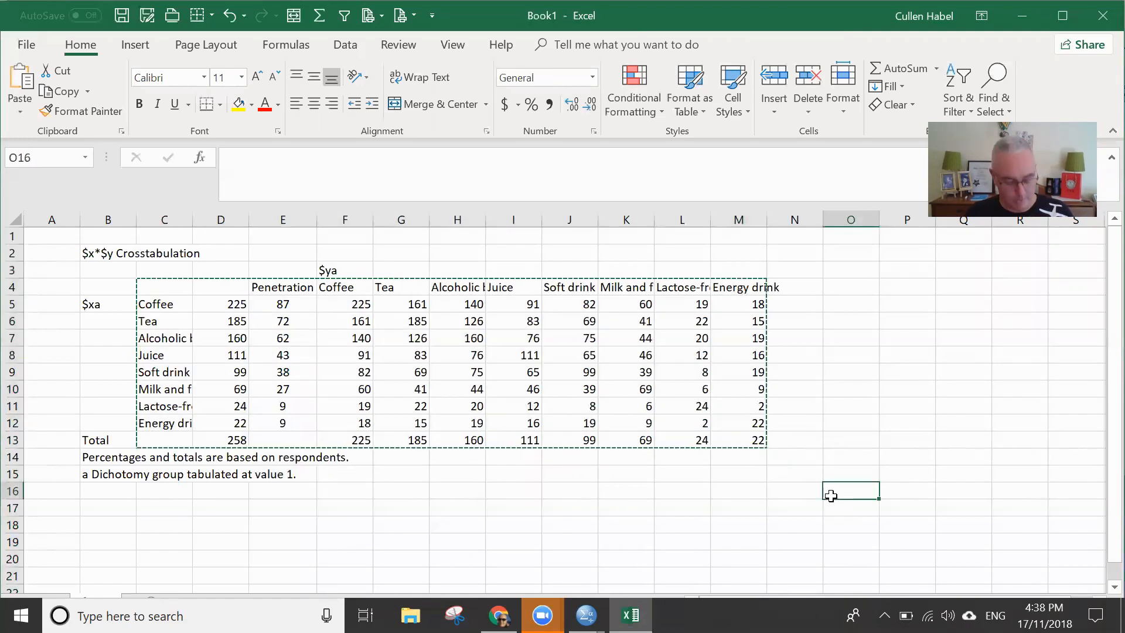
key("ctrl+v")
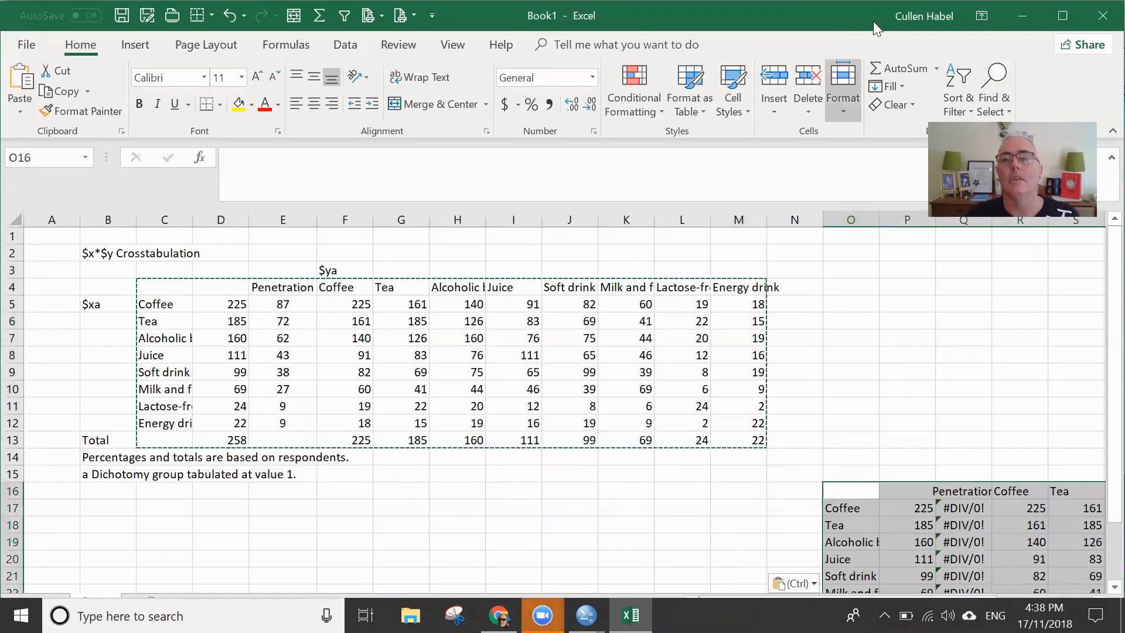
double_click(743, 29)
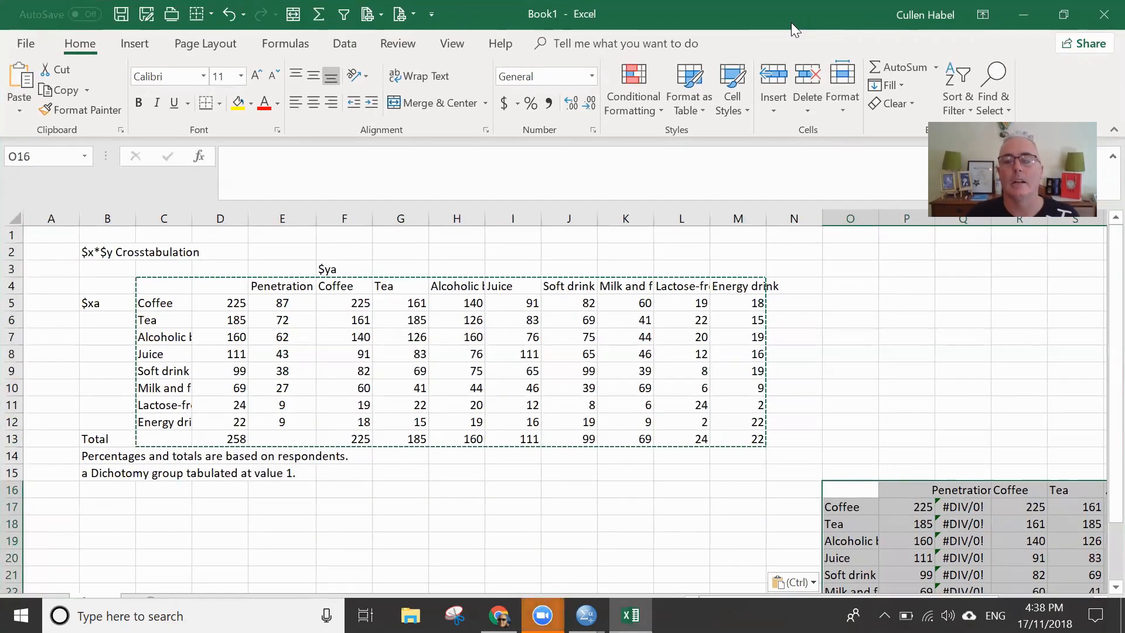
left_click_drag(791, 22, 790, 30)
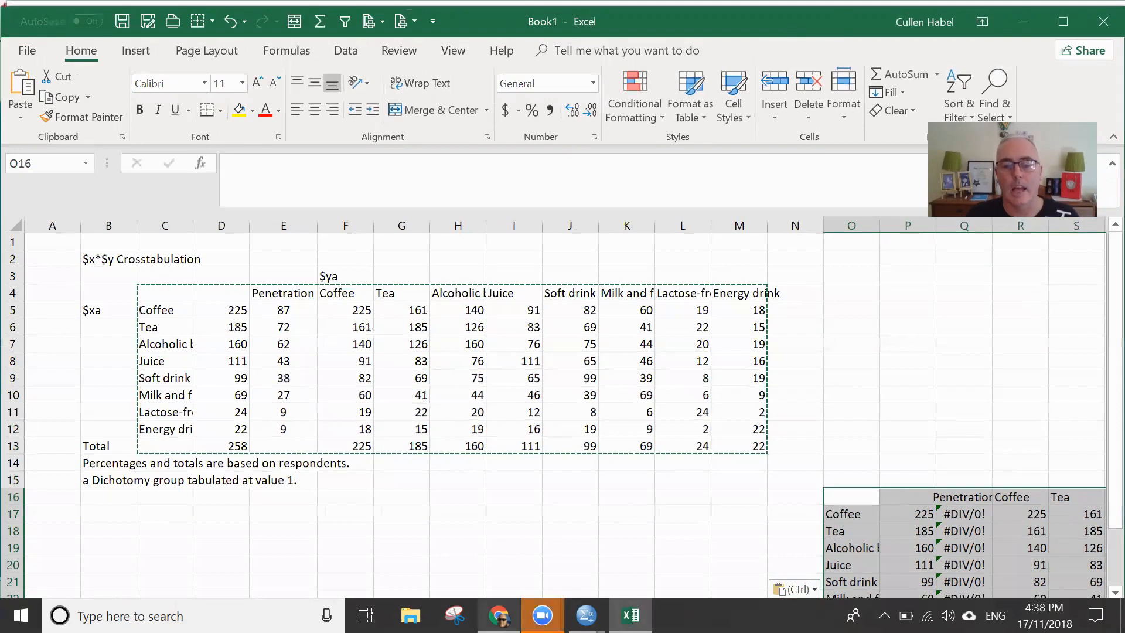
left_click(542, 616)
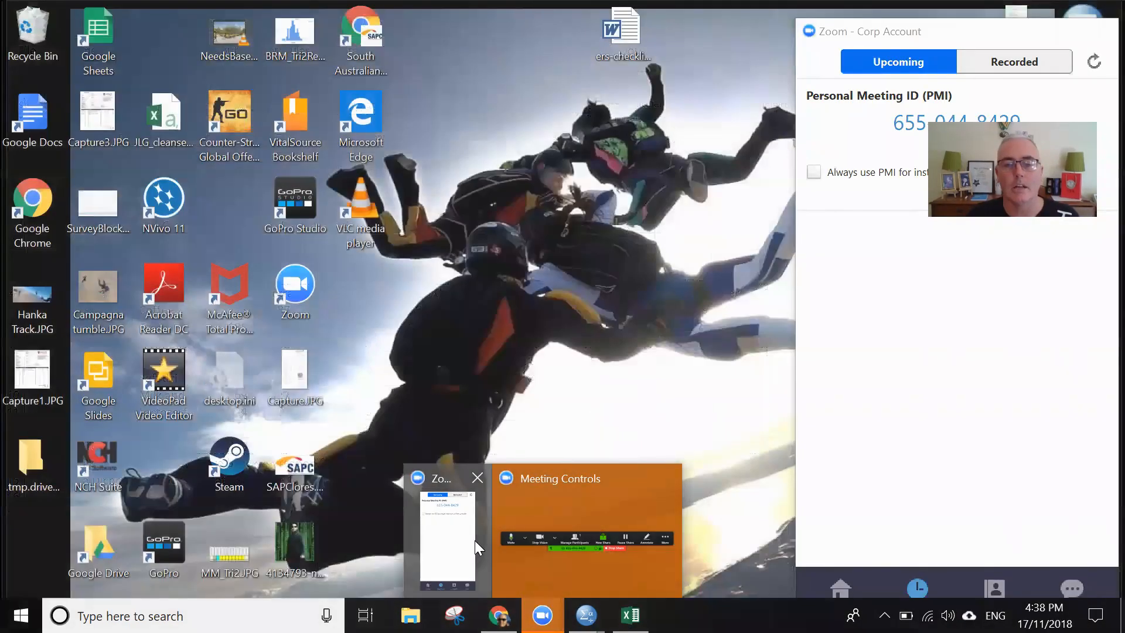
left_click(475, 540)
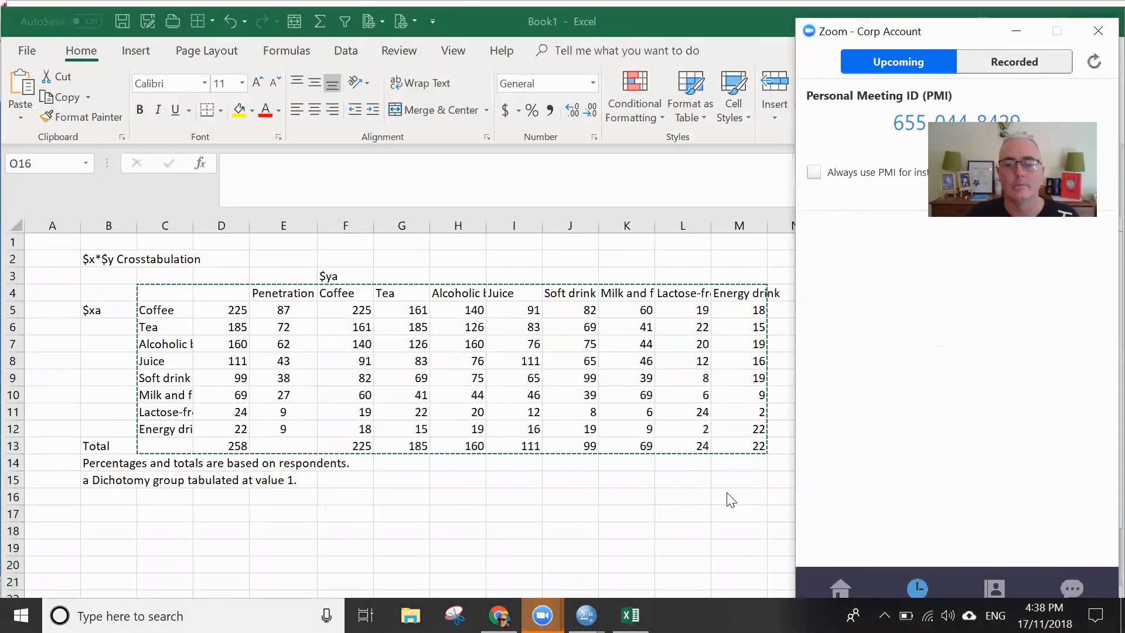
mouse_move(542, 615)
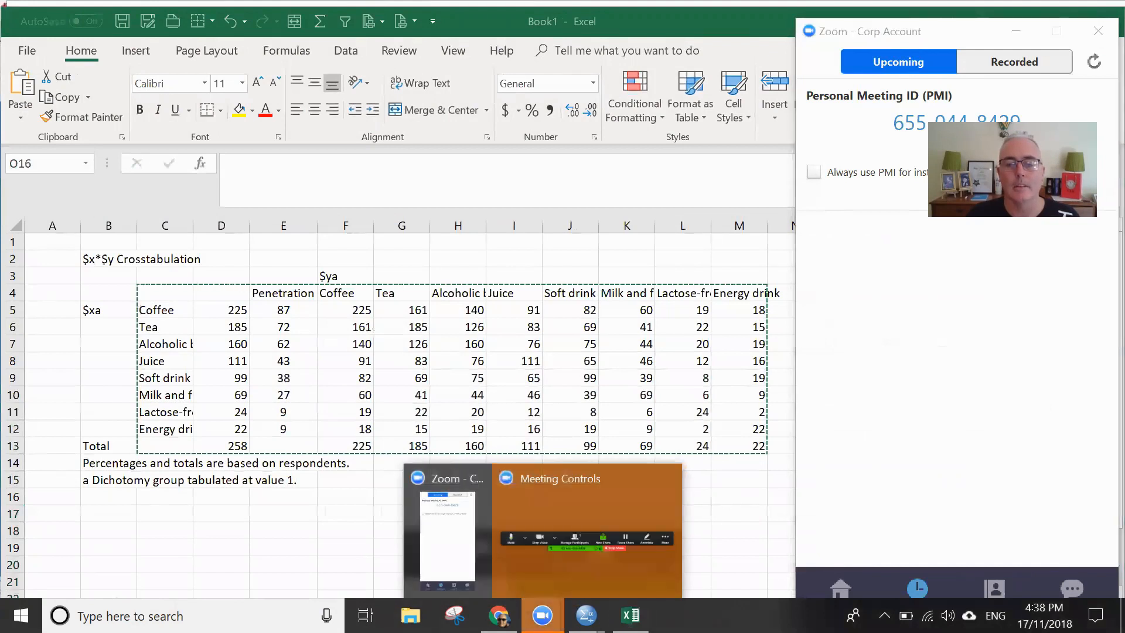
mouse_move(566, 575)
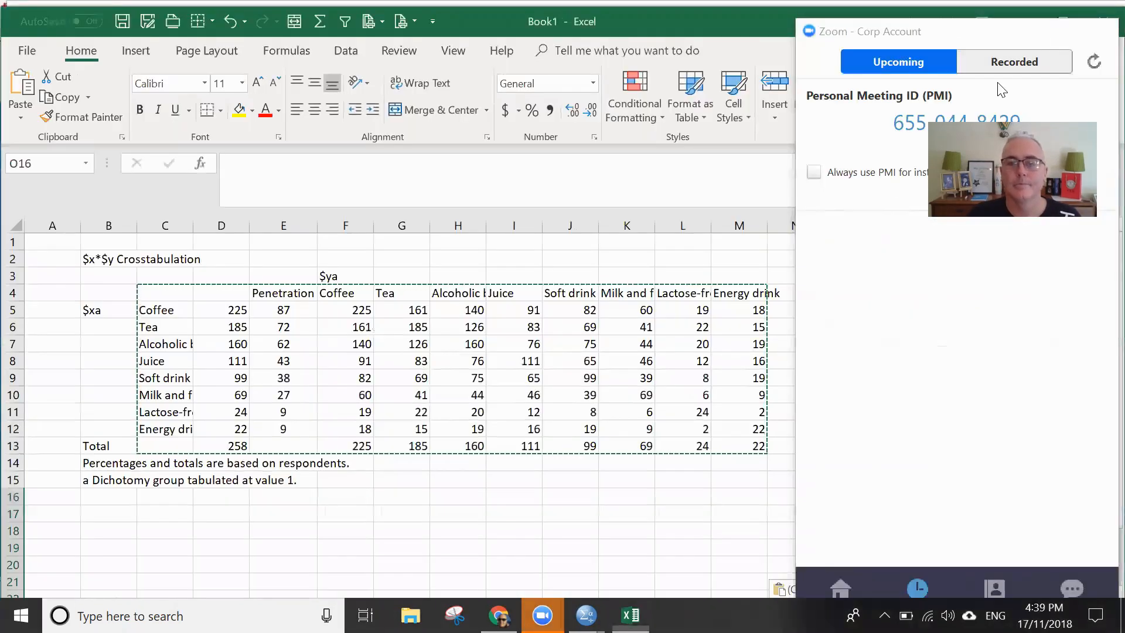
left_click(862, 23)
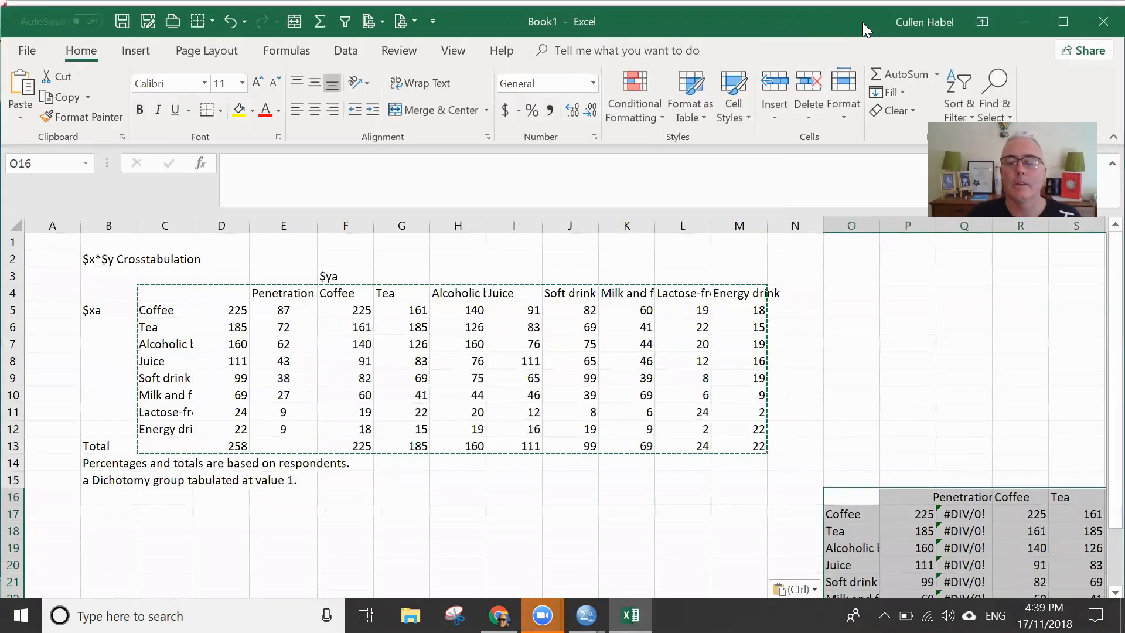
double_click(863, 22)
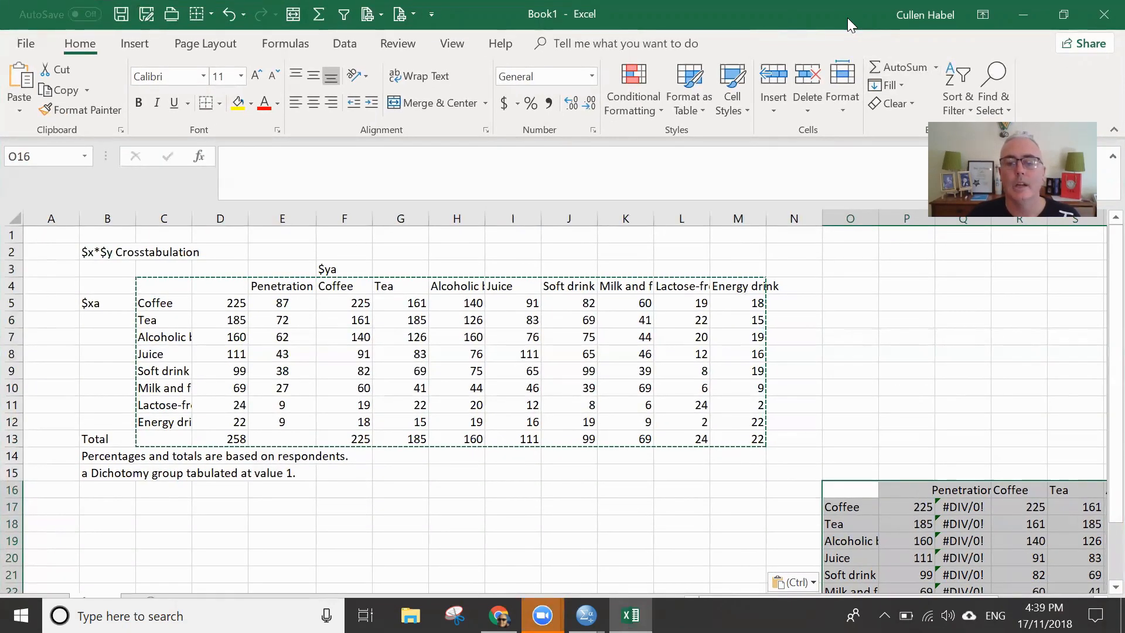
double_click(847, 18)
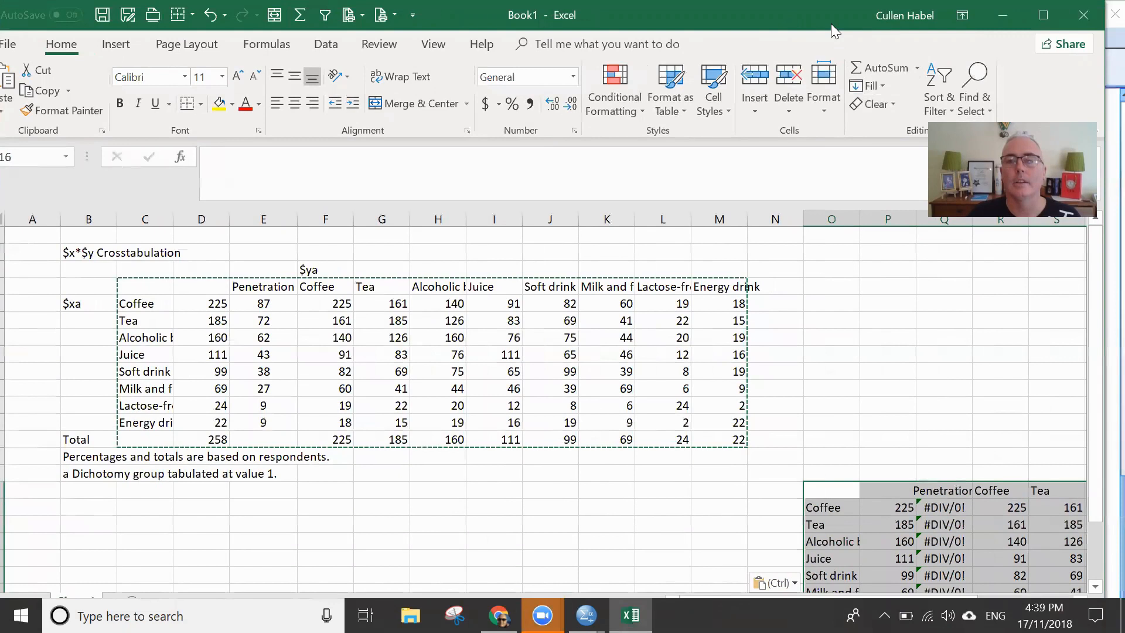
left_click_drag(830, 24, 841, 22)
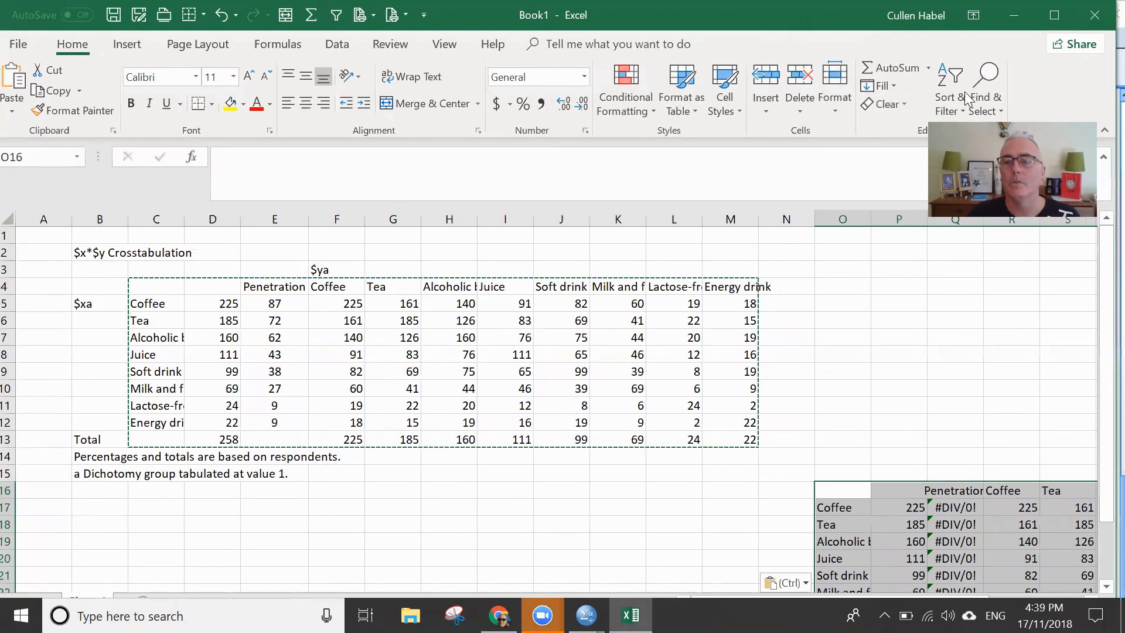
scroll(1098, 348, "down", 2)
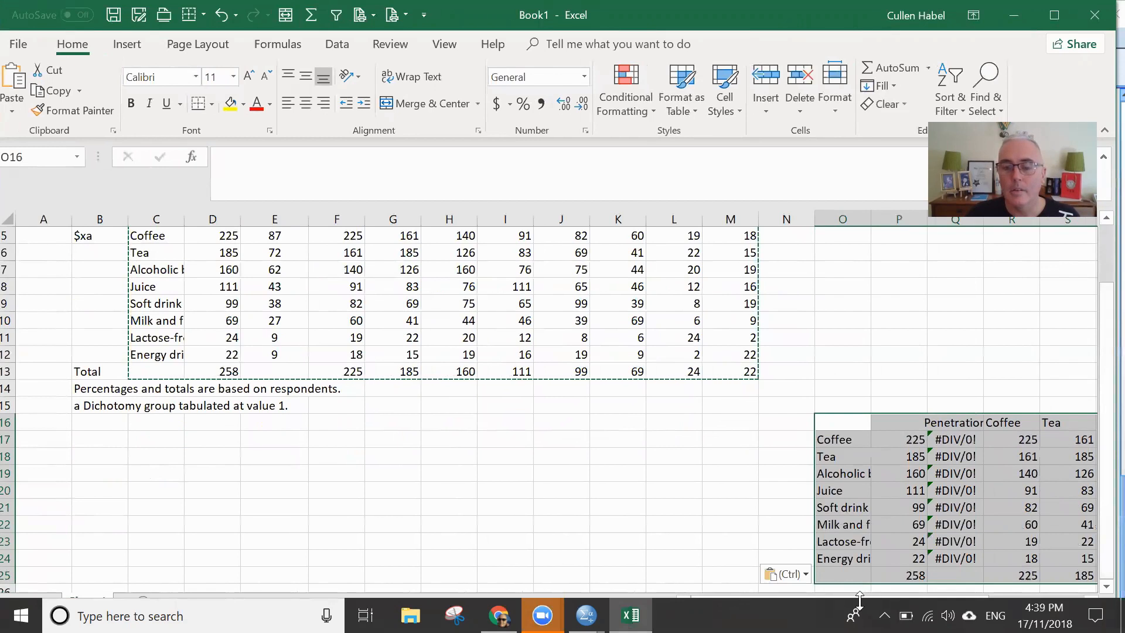
left_click_drag(4, 311, 4, 309)
left_click_drag(676, 512, 1, 394)
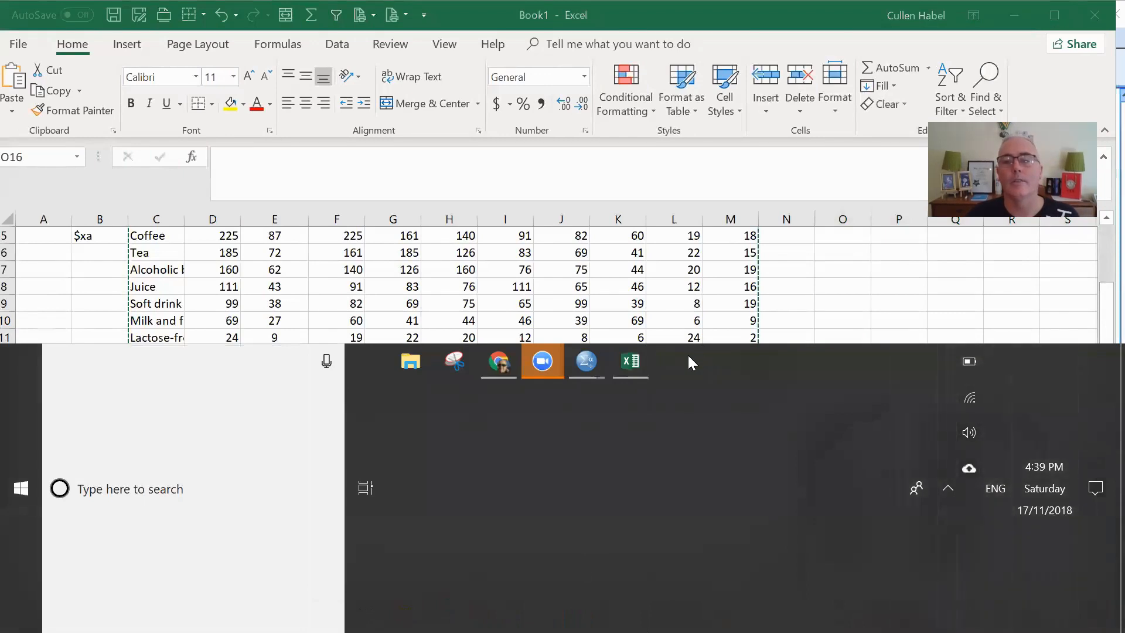
left_click(907, 353)
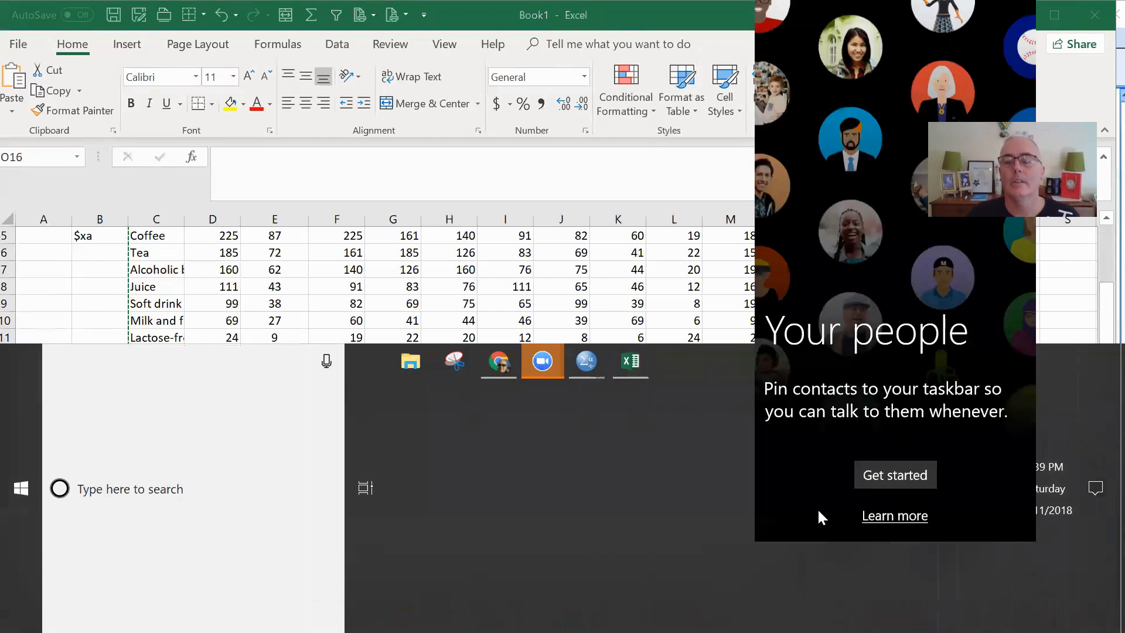
left_click(716, 455)
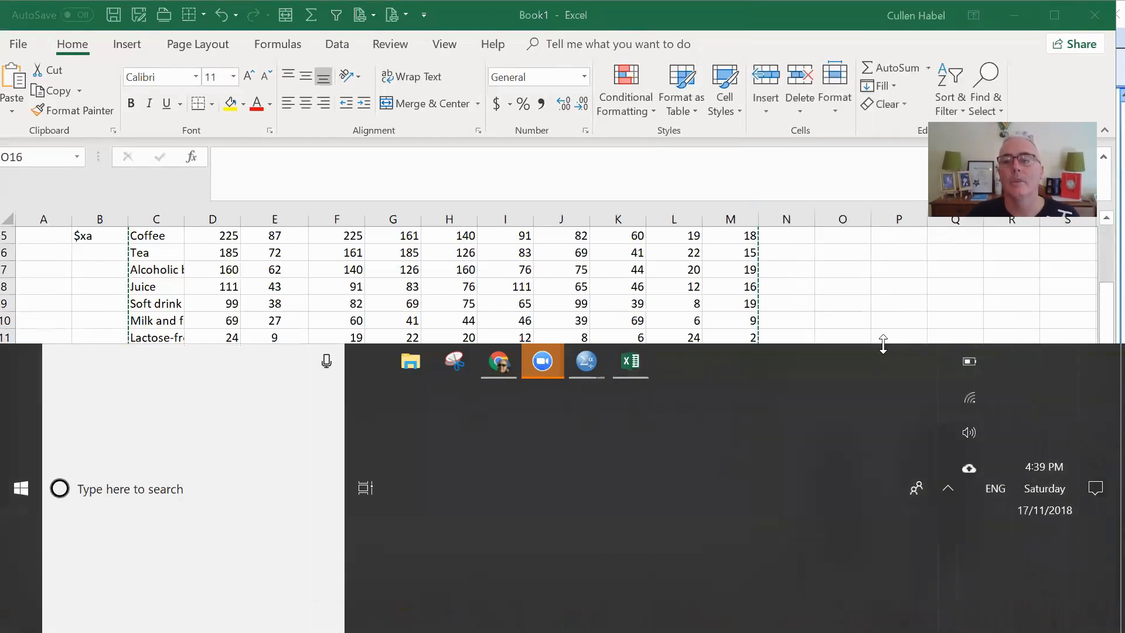
left_click_drag(883, 345, 883, 597)
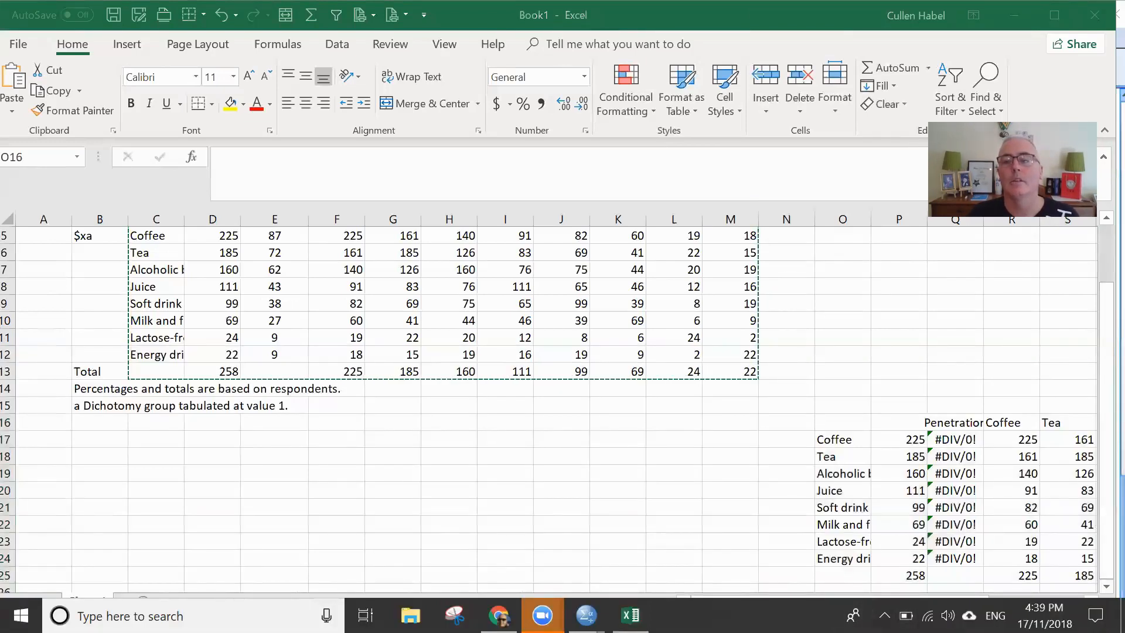
left_click_drag(744, 615, 368, 411)
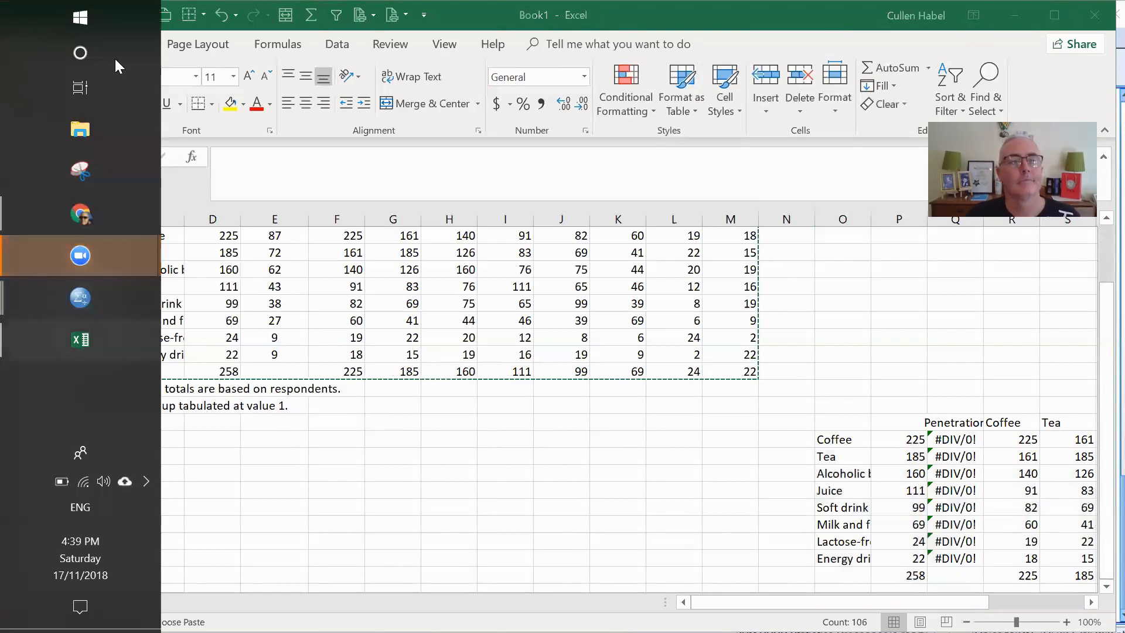
right_click(90, 400)
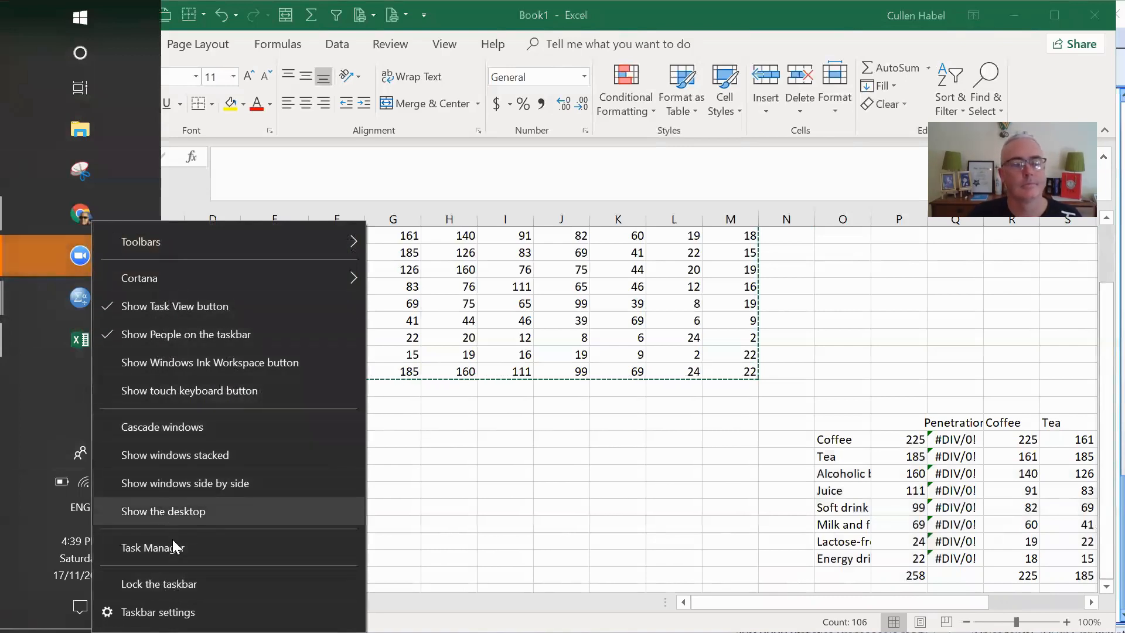
left_click(44, 359)
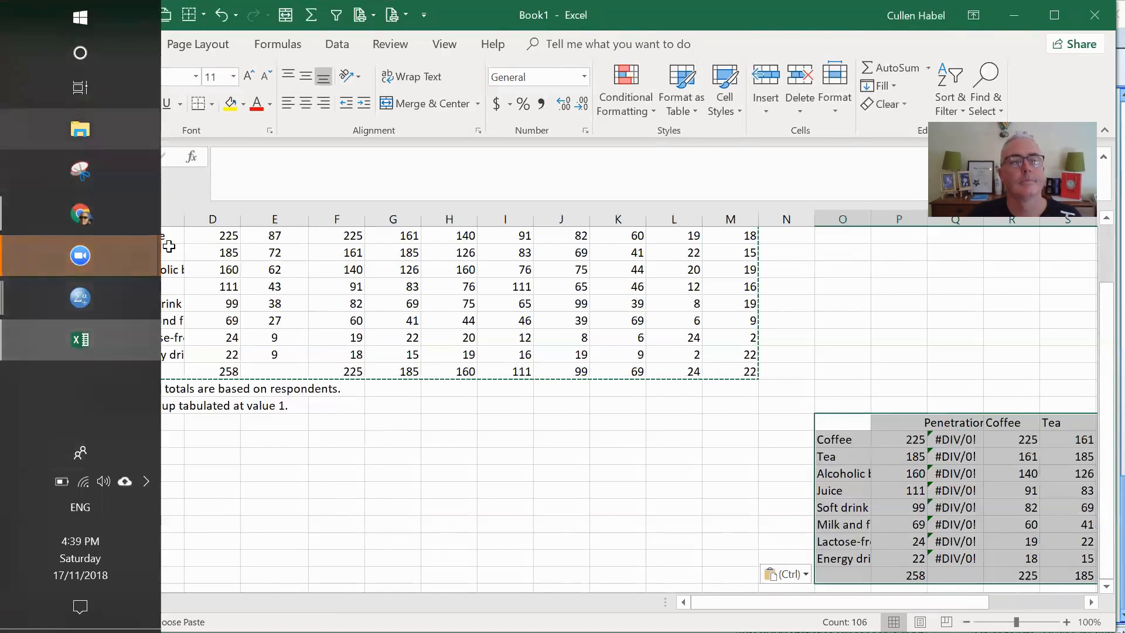
left_click(78, 384)
left_click_drag(80, 389, 729, 472)
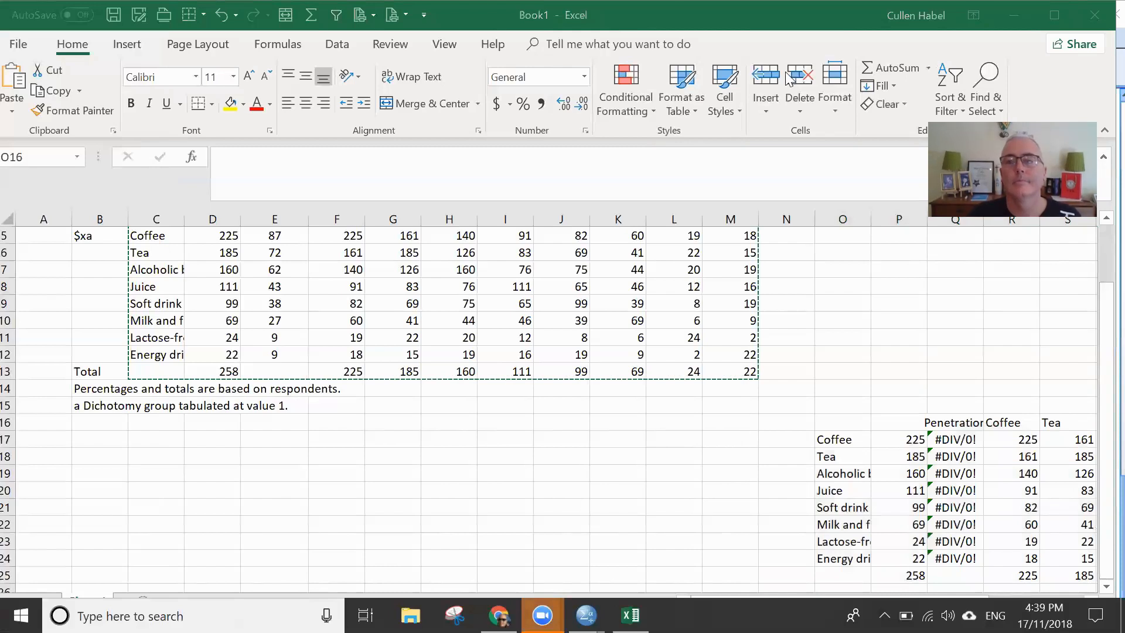
- Move and resize the workbook window so that it fits entirely above the taskbar with its scroll bars and sheet tabs accessible
left_click_drag(785, 15, 616, 35)
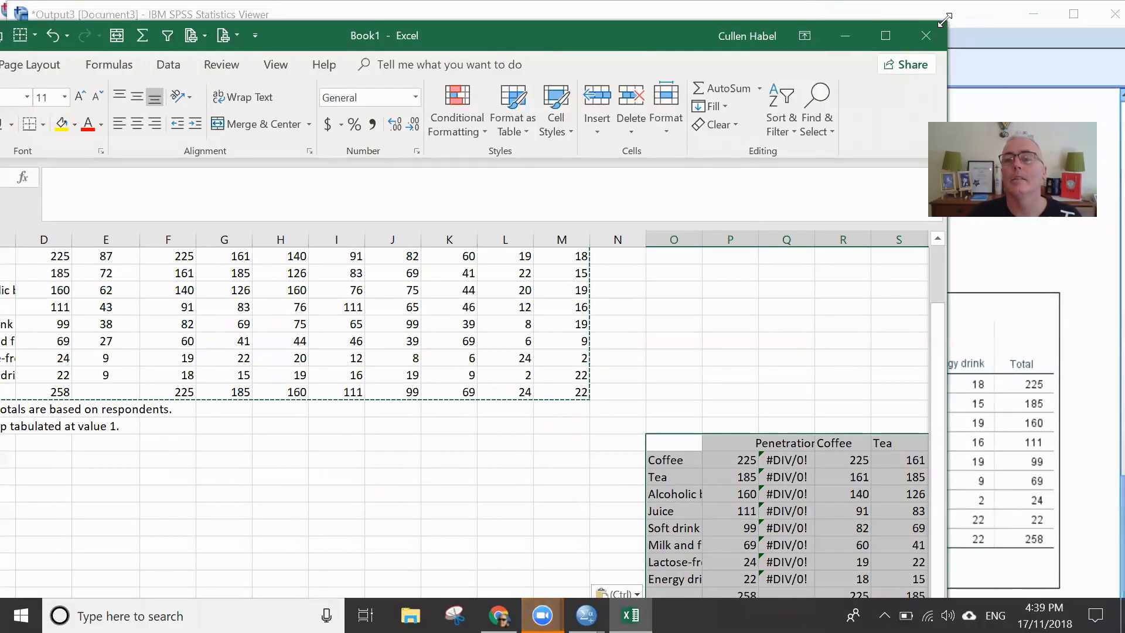
left_click_drag(945, 20, 742, 154)
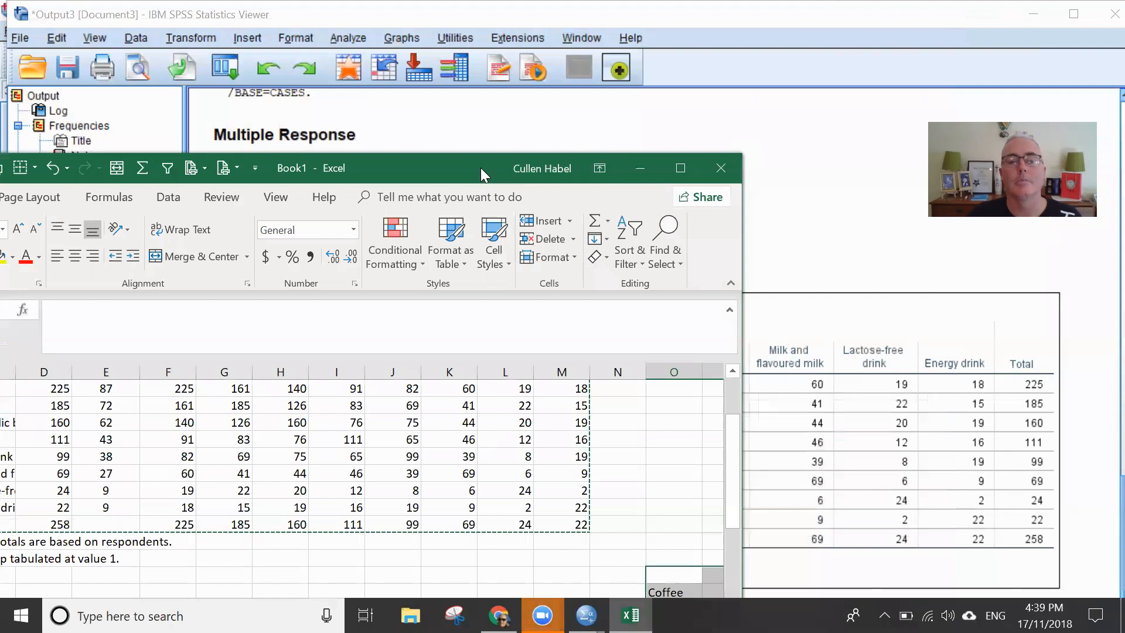
left_click_drag(480, 168, 681, 64)
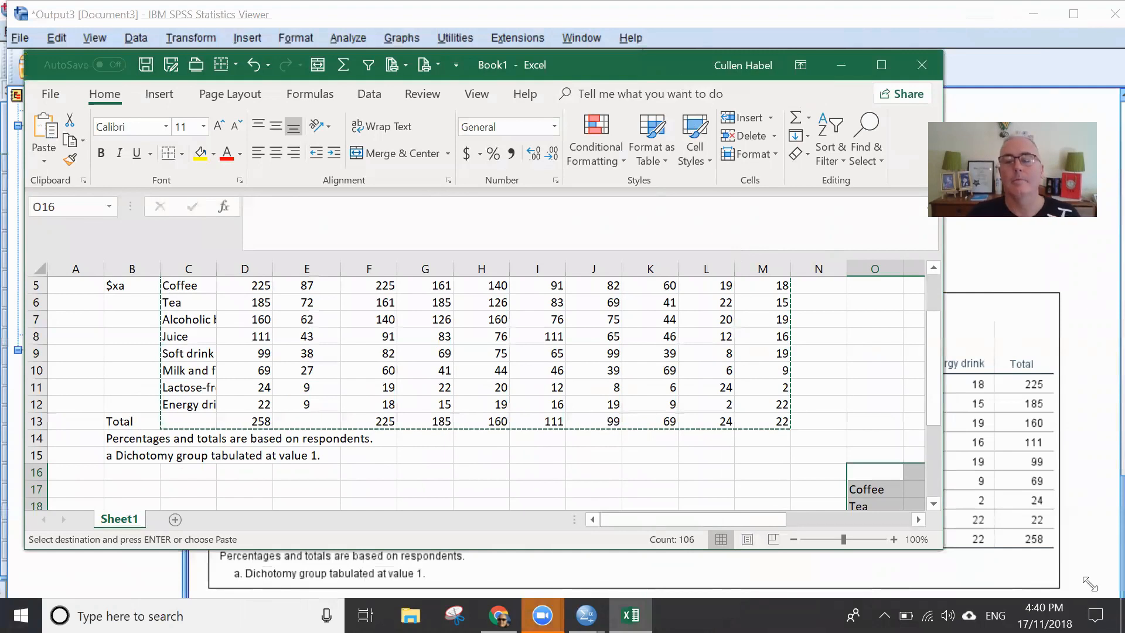
left_click_drag(941, 548, 1091, 589)
- Examine the pasted table's Coffee penetration formula in Q17, its divisor reference, and the respondent total in P25
left_click_drag(876, 558, 991, 556)
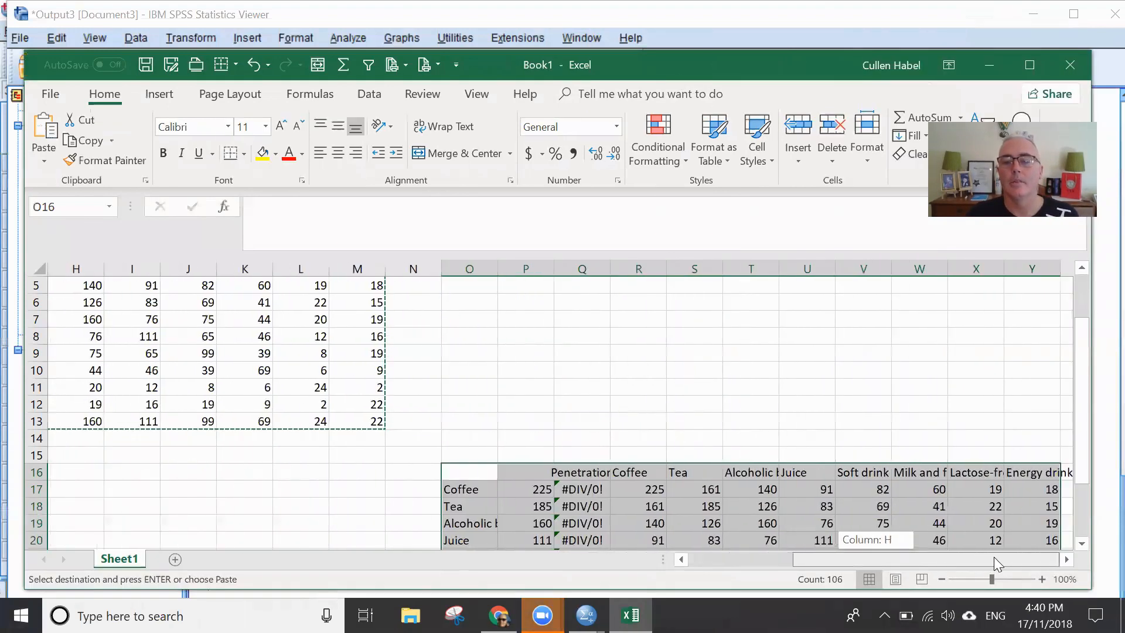
left_click_drag(1082, 371, 1088, 422)
left_click(574, 404)
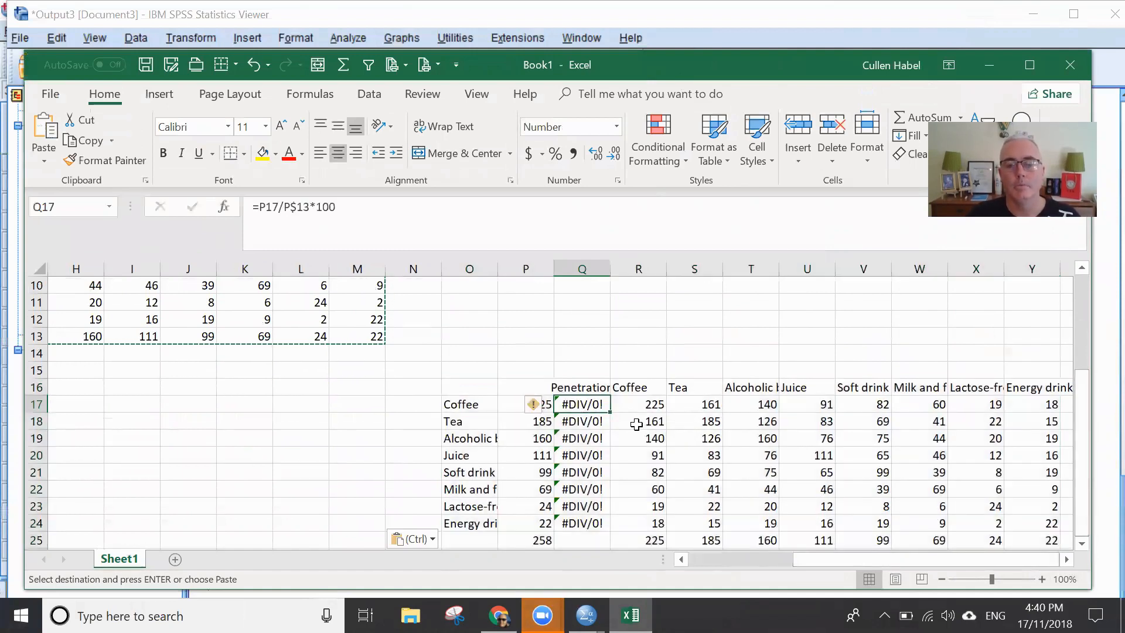
left_click(548, 404)
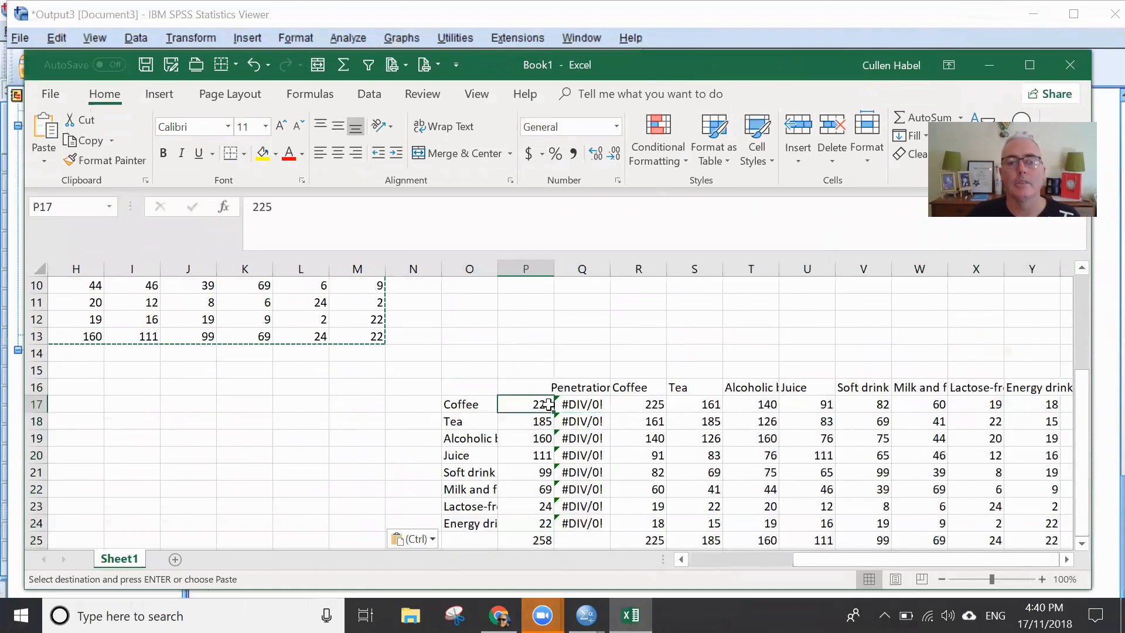
left_click(560, 404)
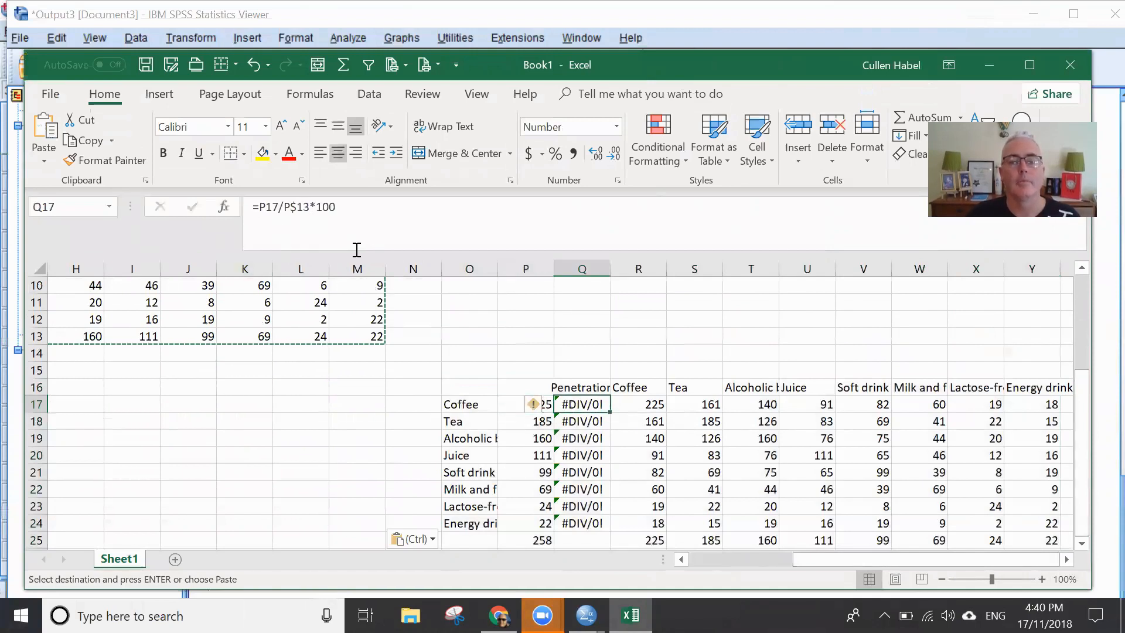
left_click_drag(308, 209, 288, 210)
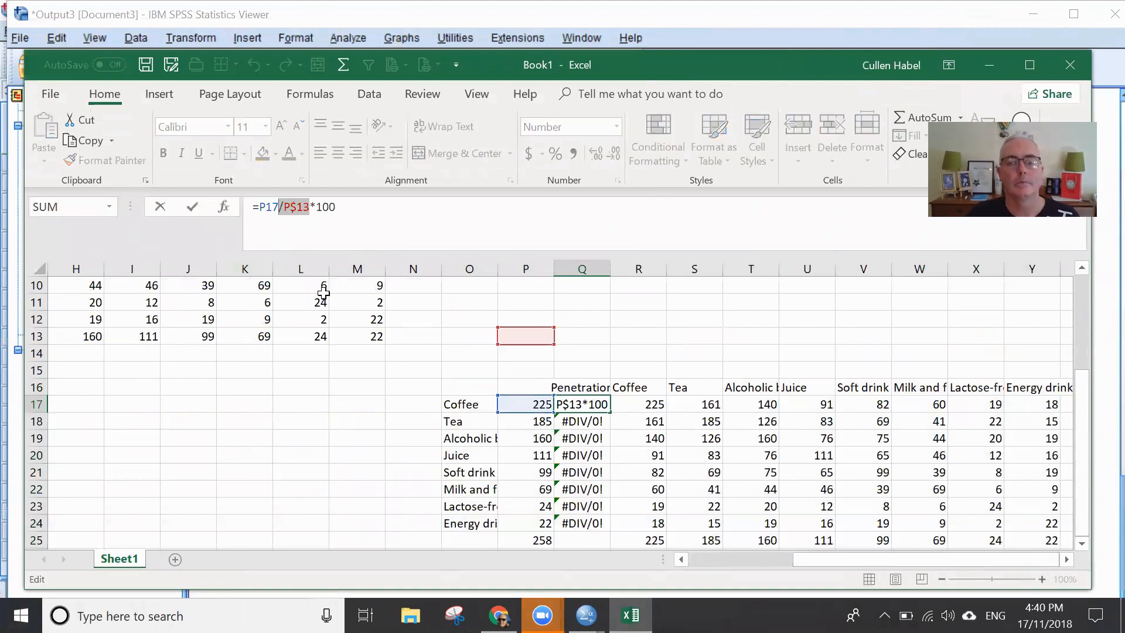
key("Escape")
left_click(534, 544)
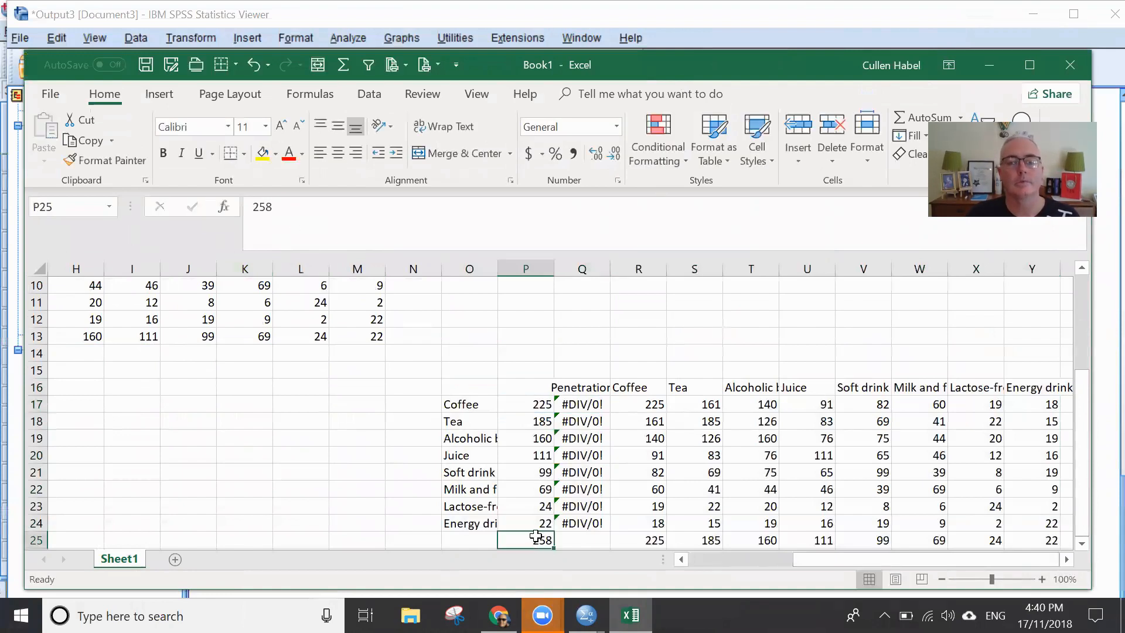
- Change the divisor of Q17's penetration formula to P$25 and fill the formula down to Q24
left_click(584, 404)
left_click(314, 201)
left_click_drag(309, 207, 295, 208)
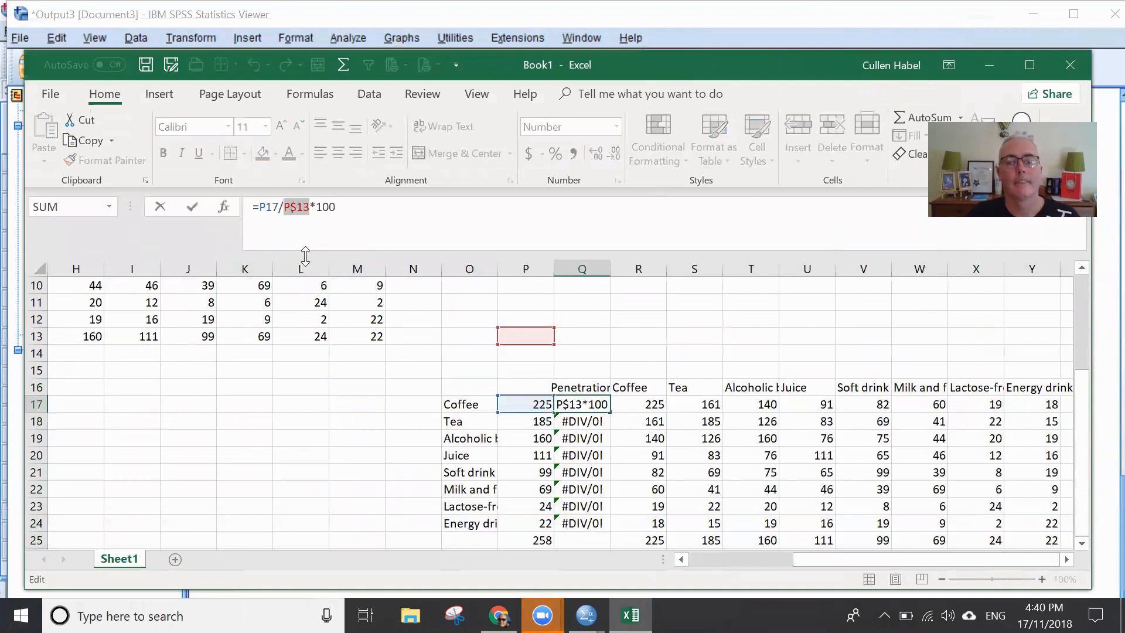
left_click(538, 540)
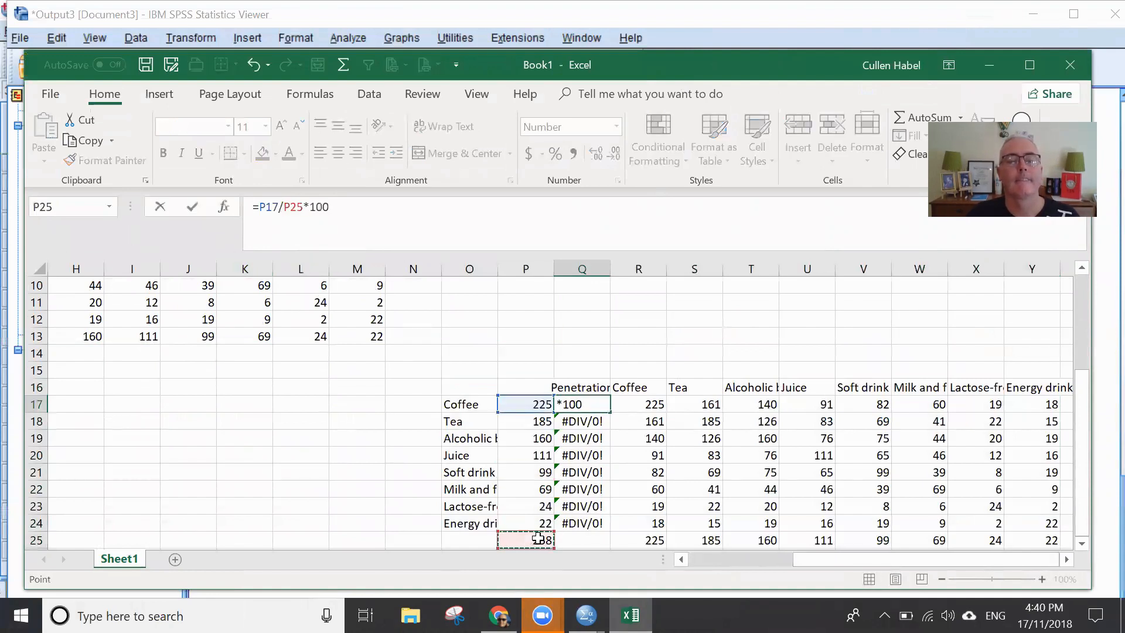
left_click(289, 208)
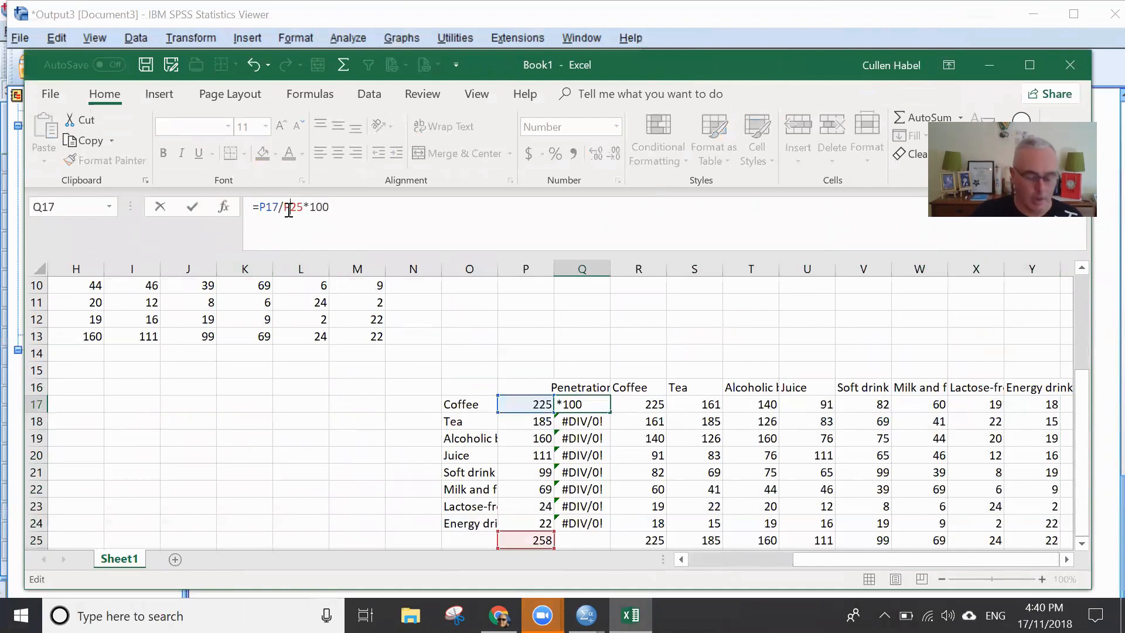
type("$")
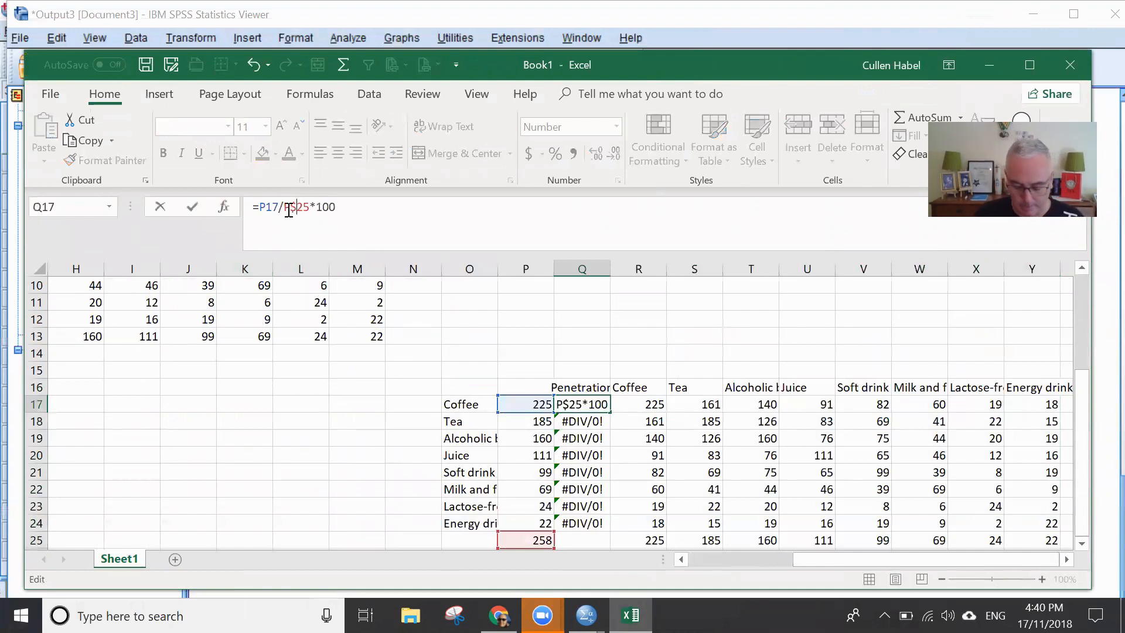
key("Return")
left_click(588, 404)
left_click_drag(609, 413, 610, 525)
left_click(662, 402)
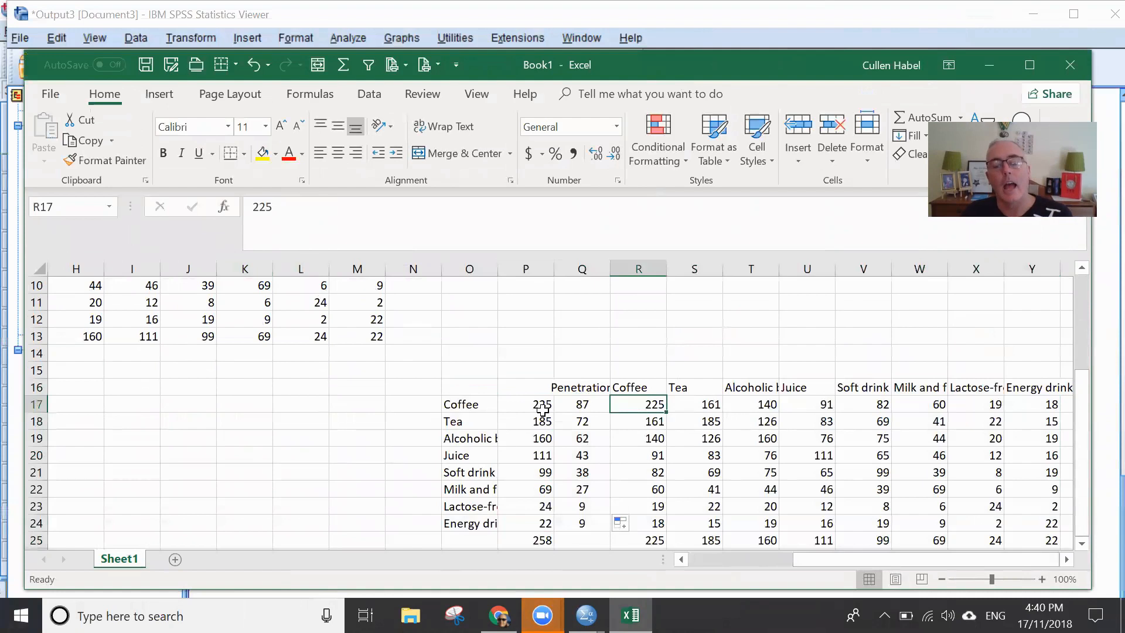
left_click_drag(536, 404, 536, 515)
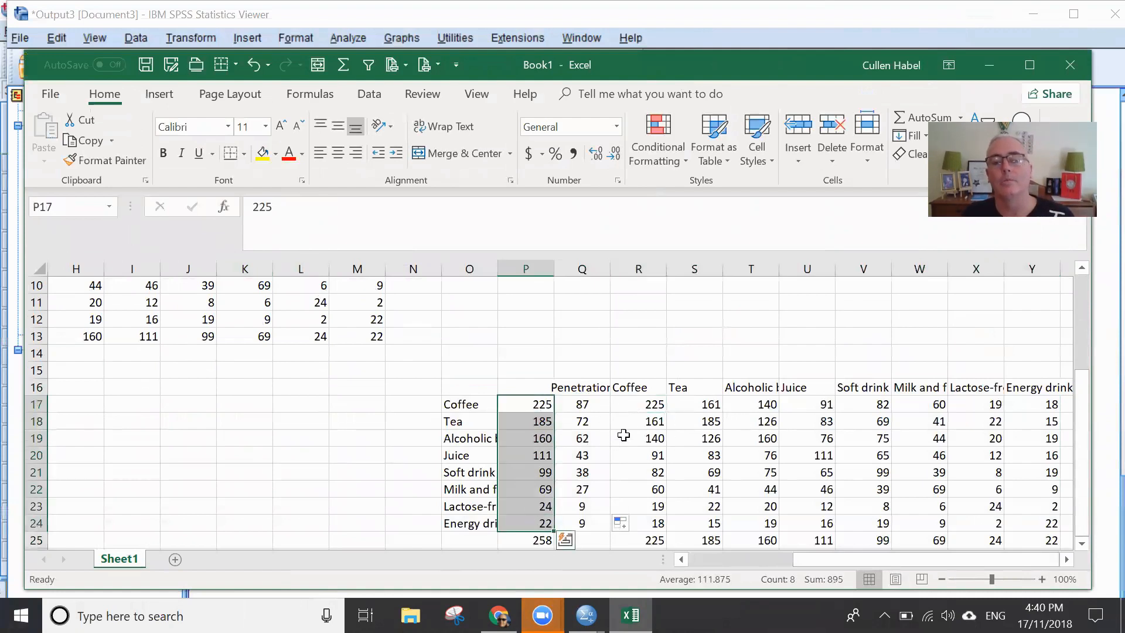
left_click(638, 405)
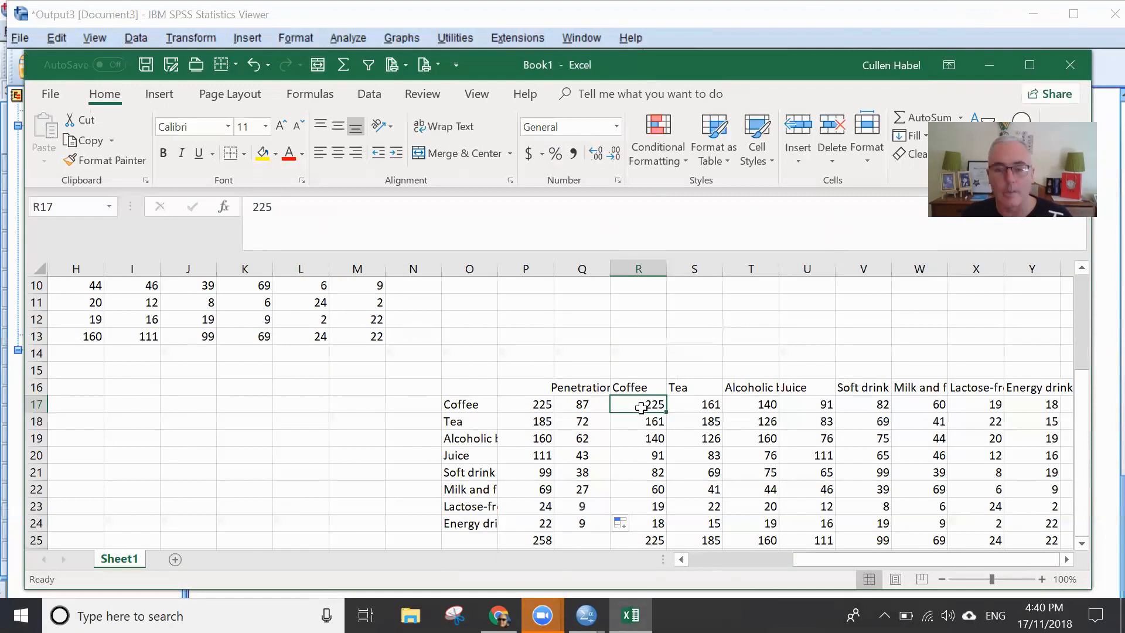
type("=")
left_click(538, 405)
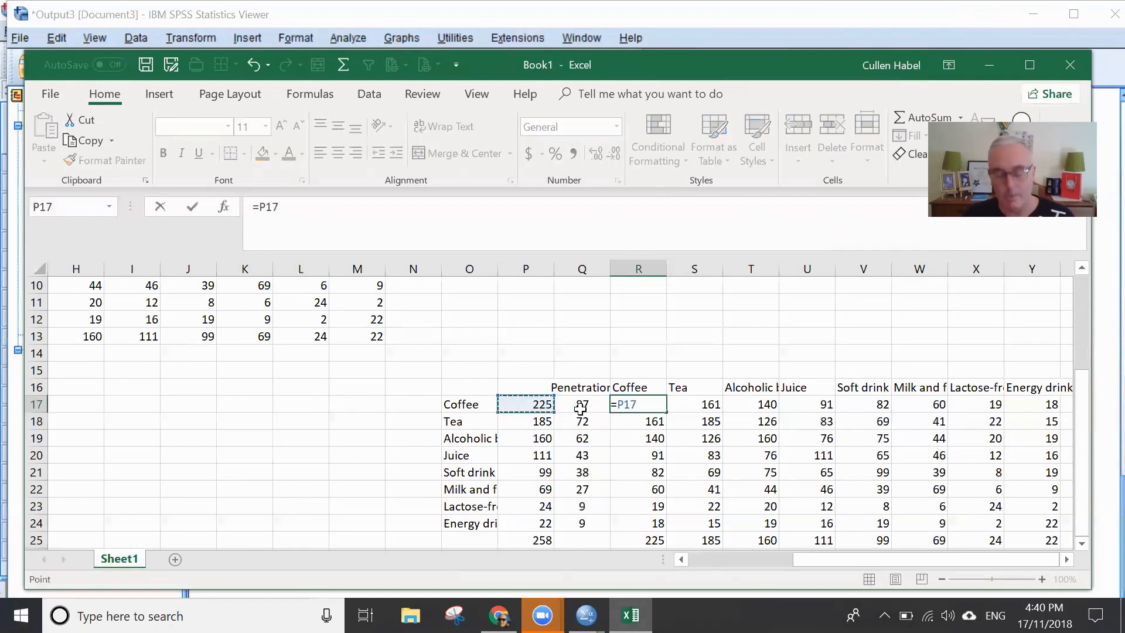
key("Return")
- Begin the Coffee duplication formula in R17 by dividing F5 by D5 from the original crosstab
left_click(662, 404)
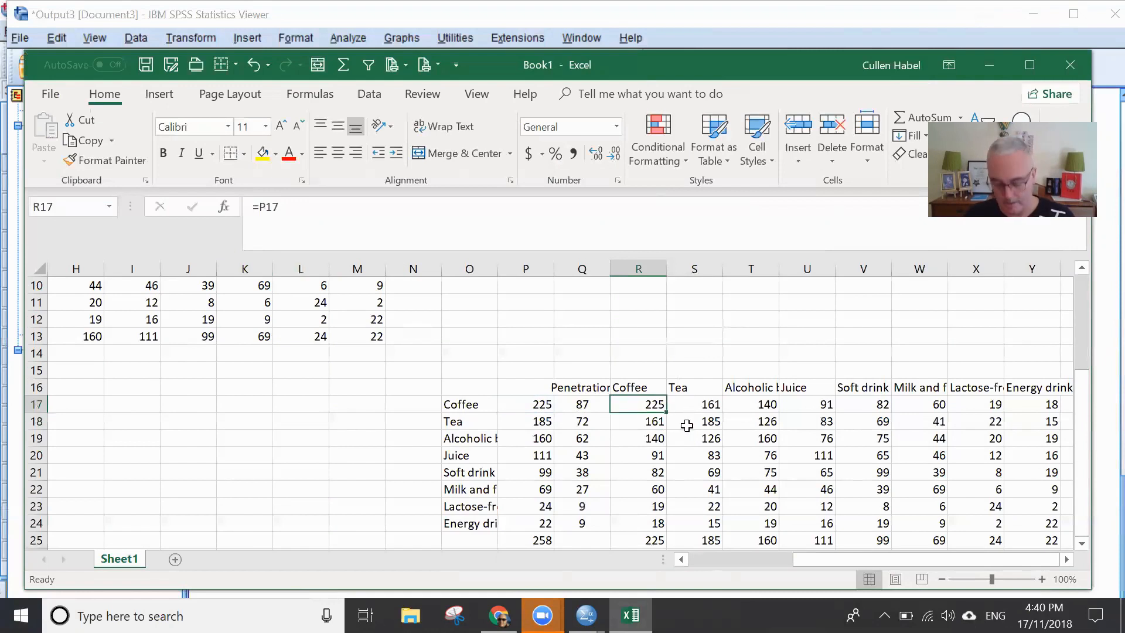
type("=")
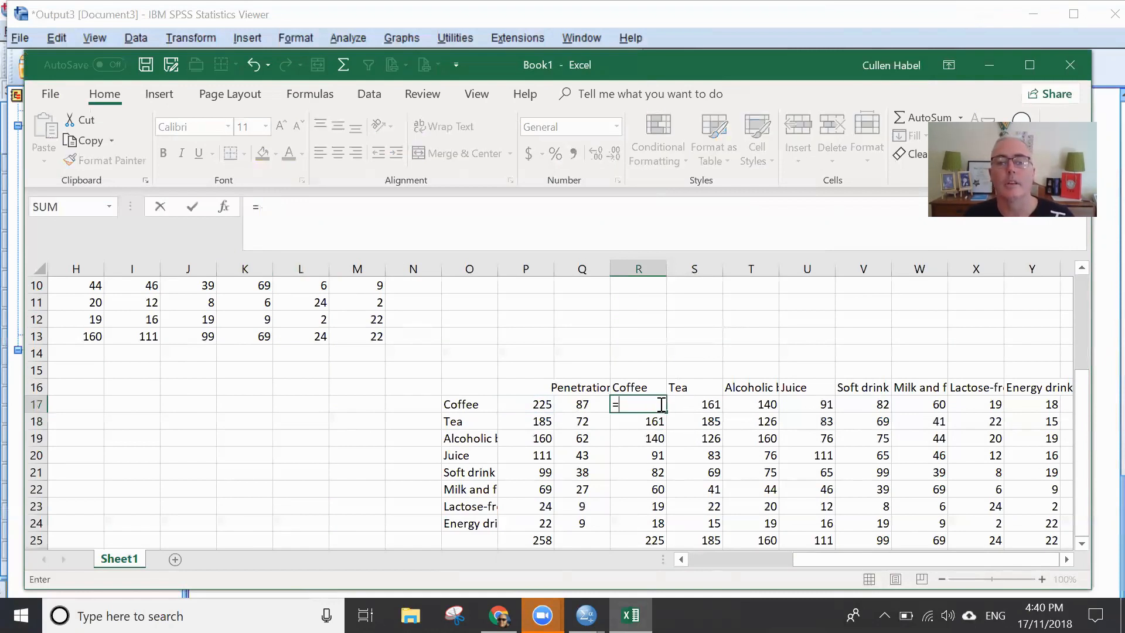
scroll(422, 389, "up", 3)
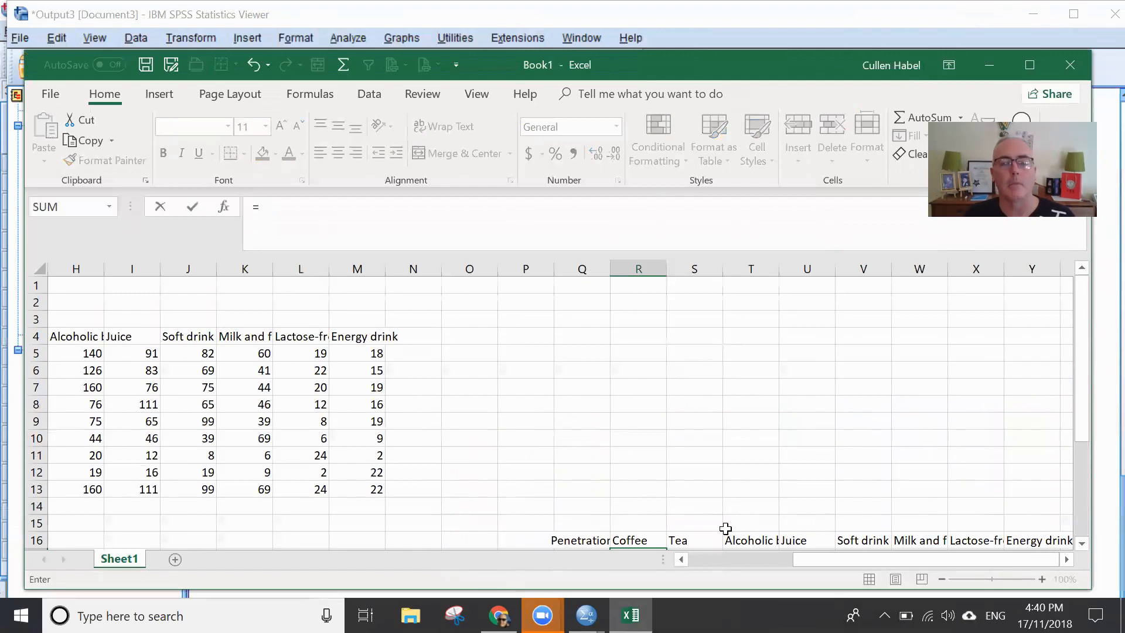
left_click_drag(822, 555, 804, 569)
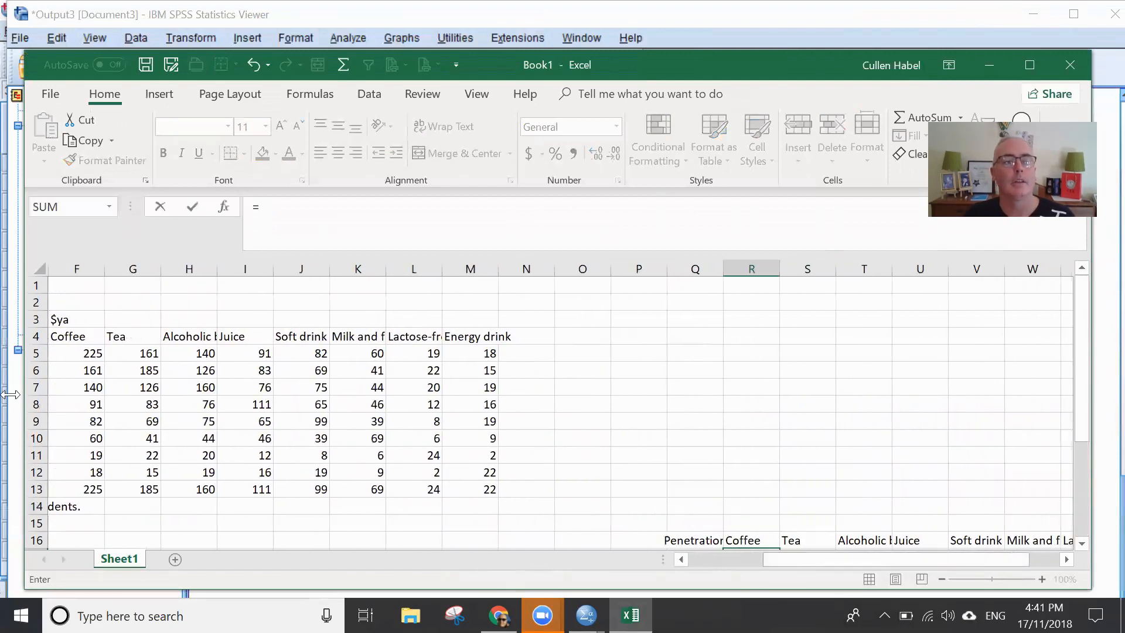
left_click(85, 353)
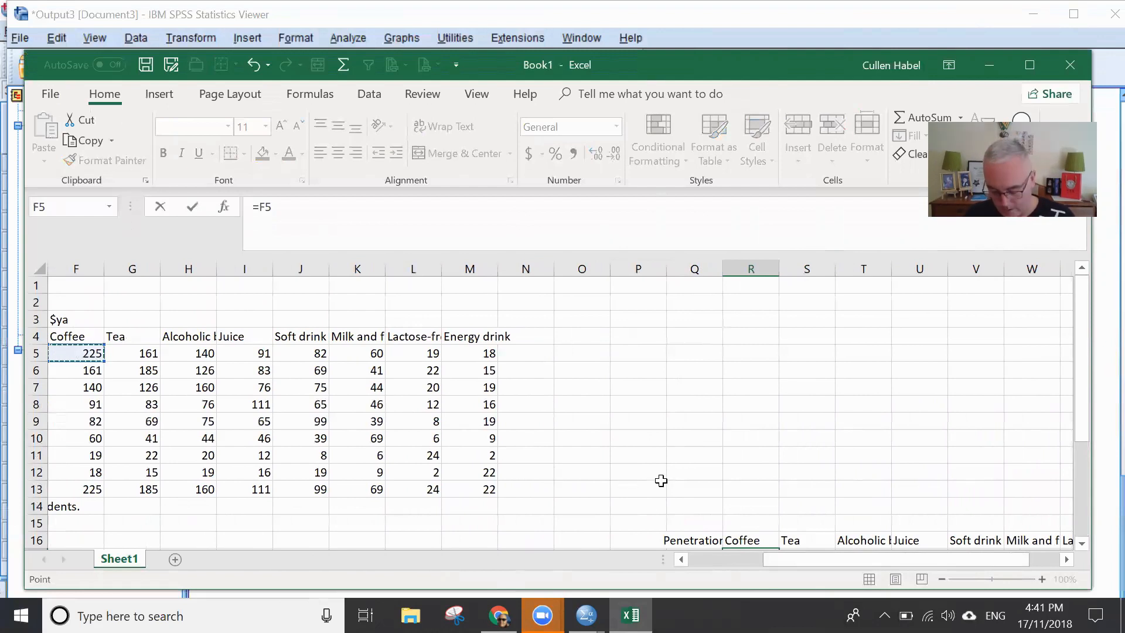
type("/")
left_click_drag(900, 561, 861, 564)
left_click(78, 350)
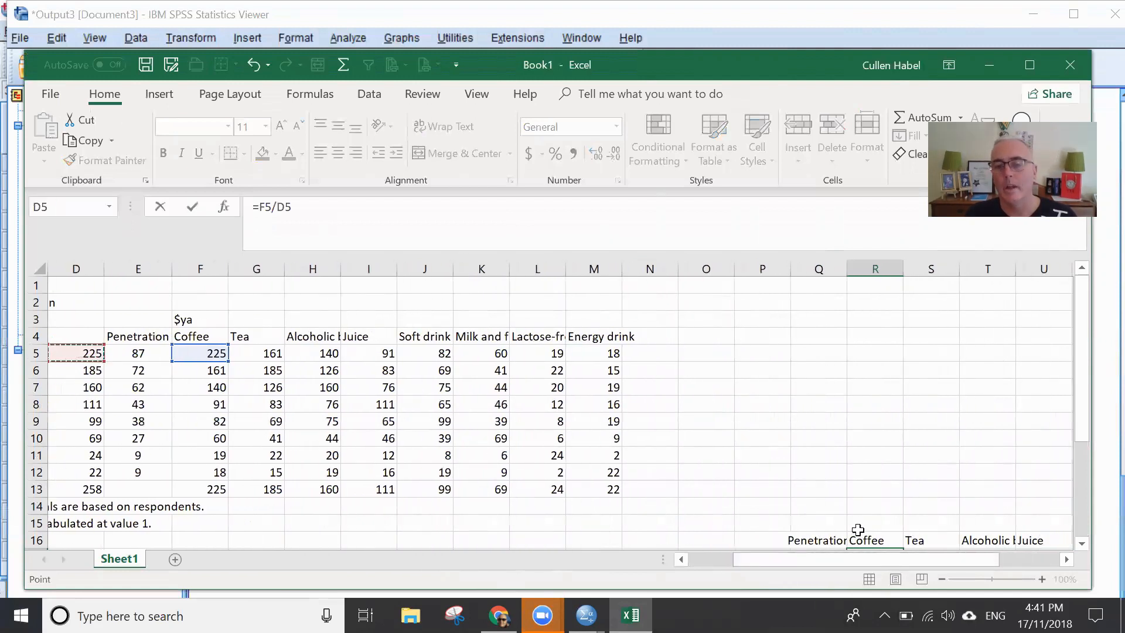
- Lock the divisor's column in R17 and multiply by 100, completing the formula as =F5/$D5*100
left_click_drag(1081, 423, 1098, 486)
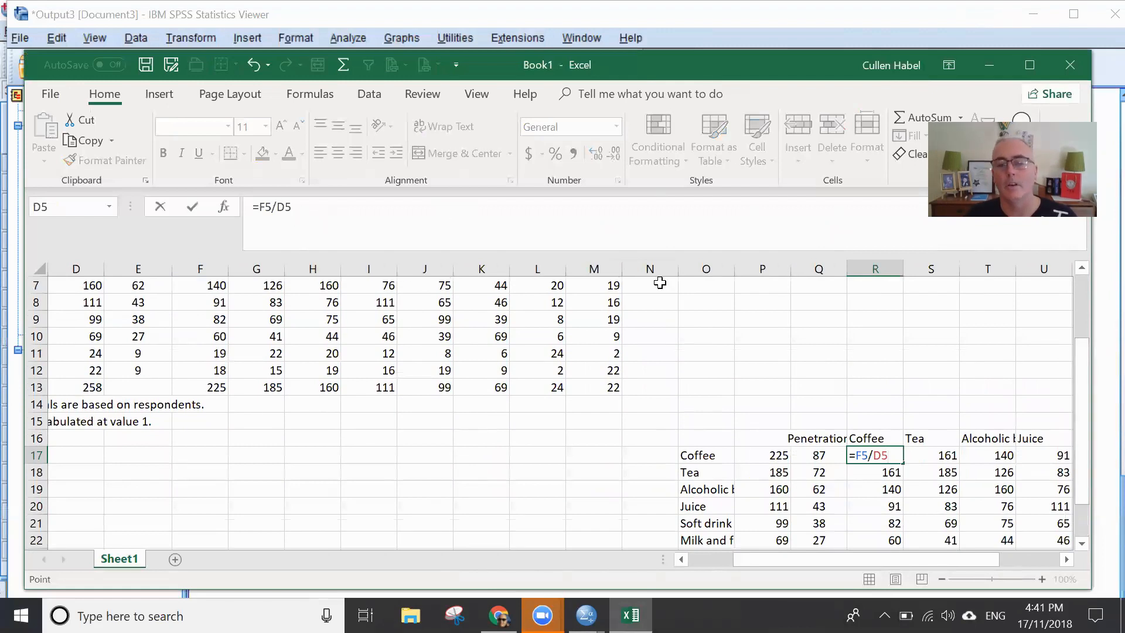
left_click(278, 206)
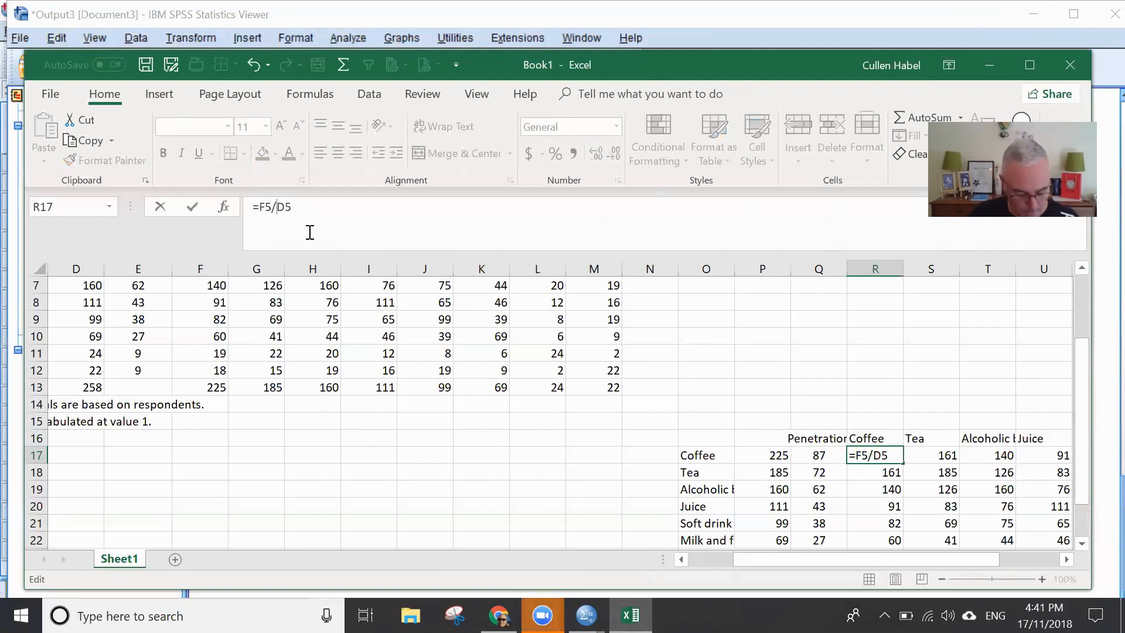
type("$")
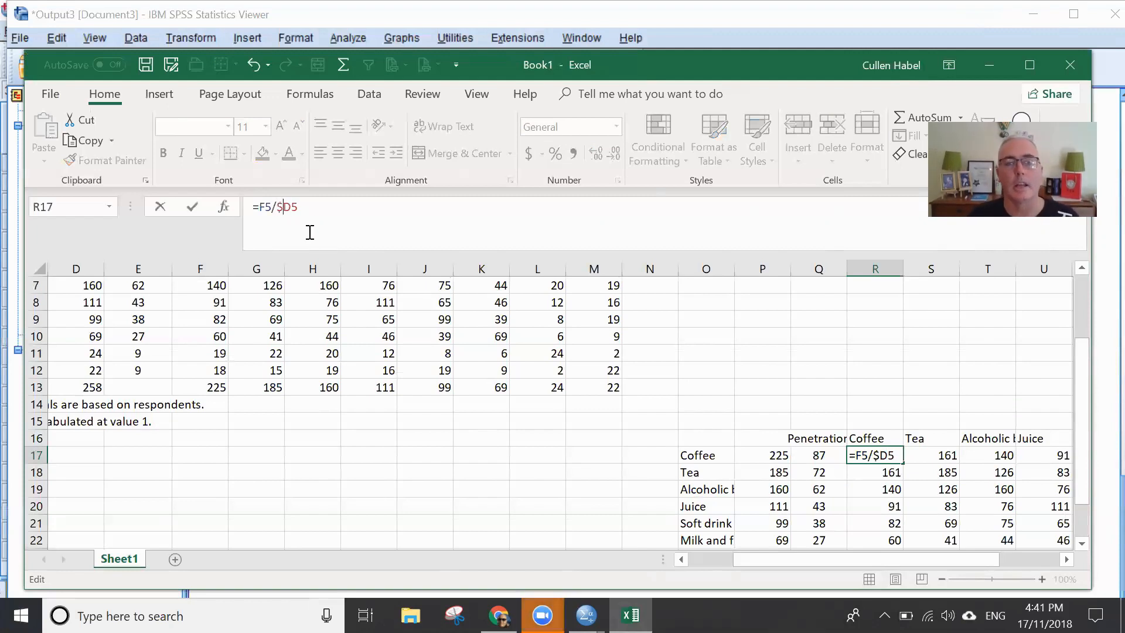
left_click(338, 211)
type("*100")
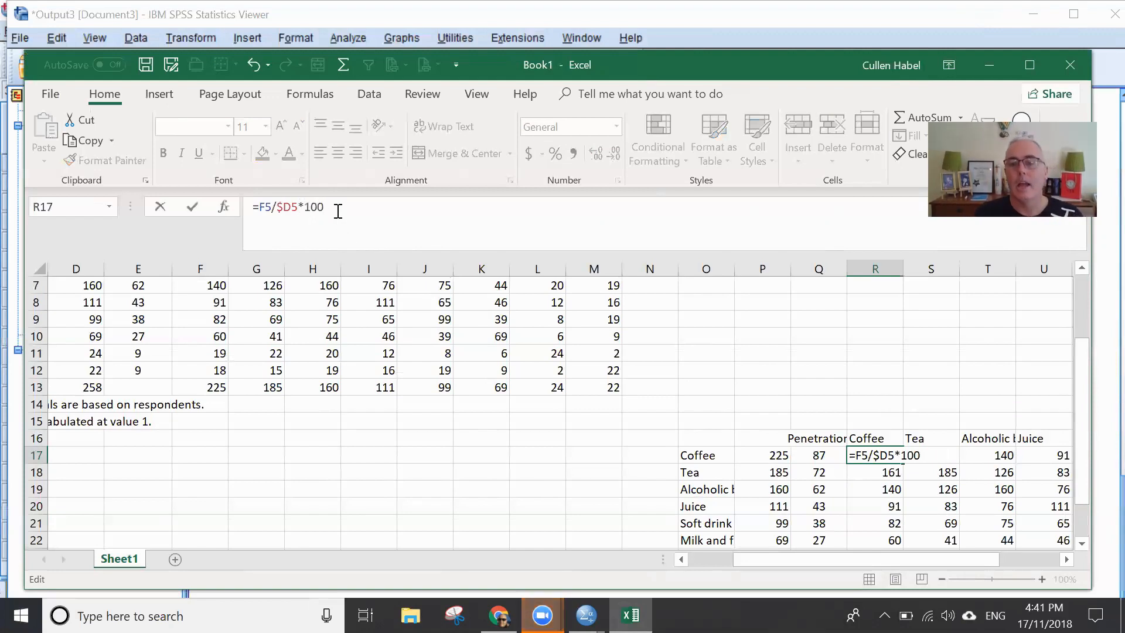
key("Return")
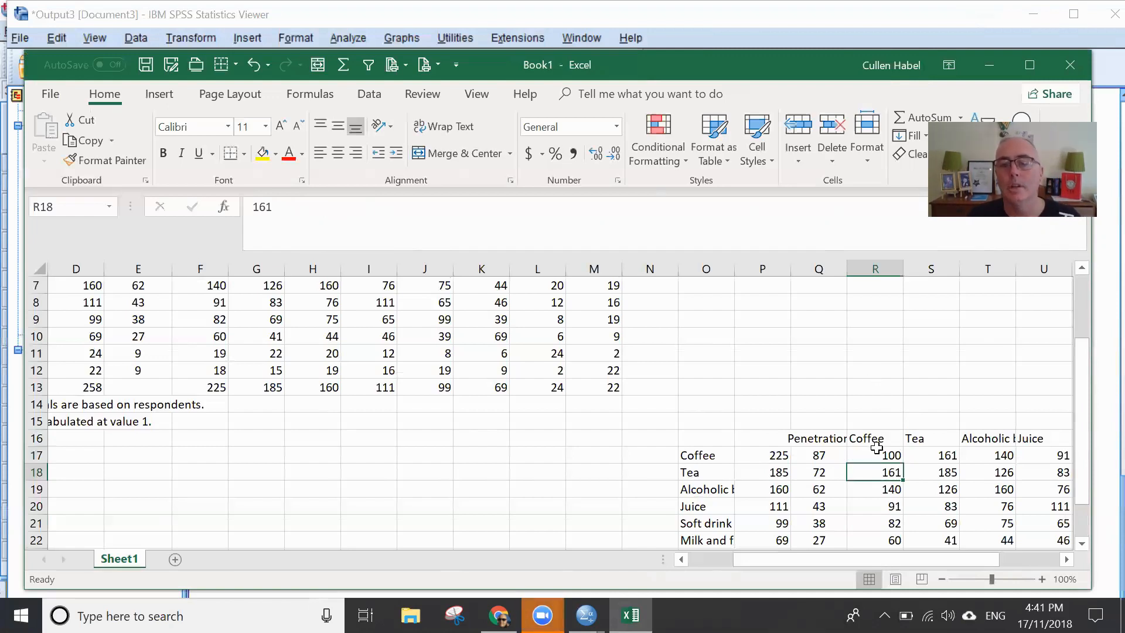
- Fill the duplication formula from R17 across to Y17, and fill S17:Y17 down through row 24
left_click(896, 458)
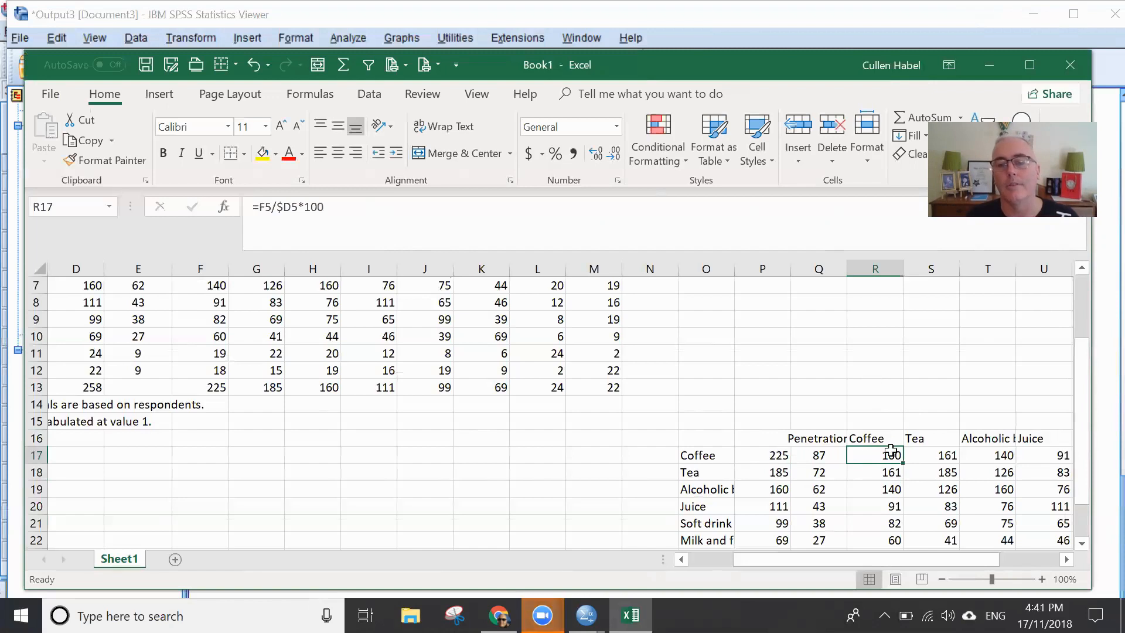
left_click_drag(903, 463, 957, 463)
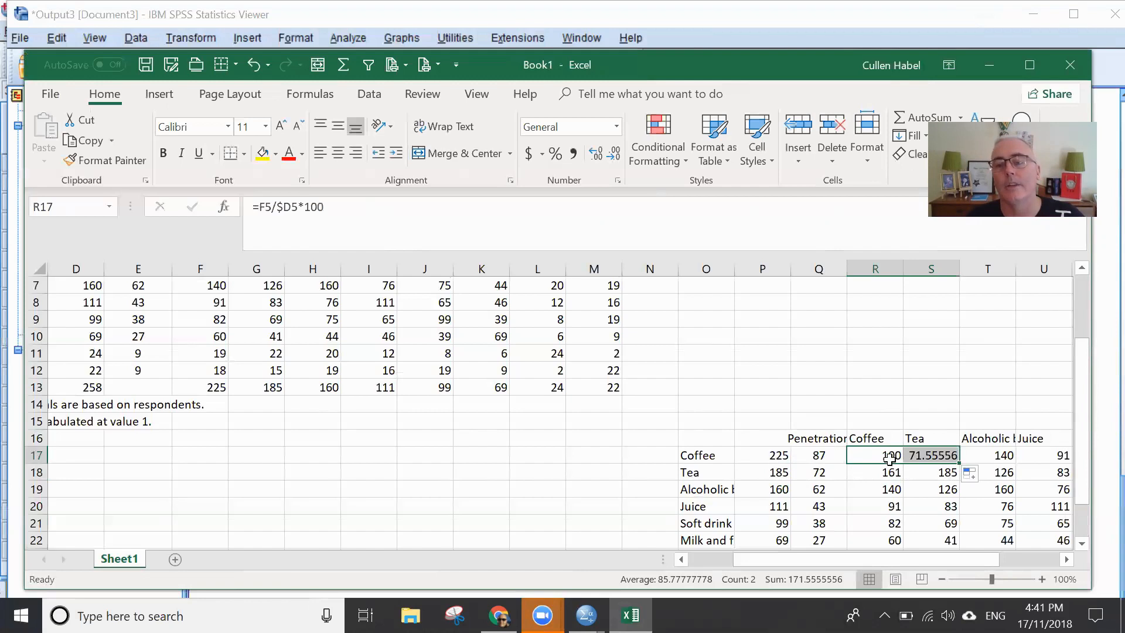
left_click(925, 457)
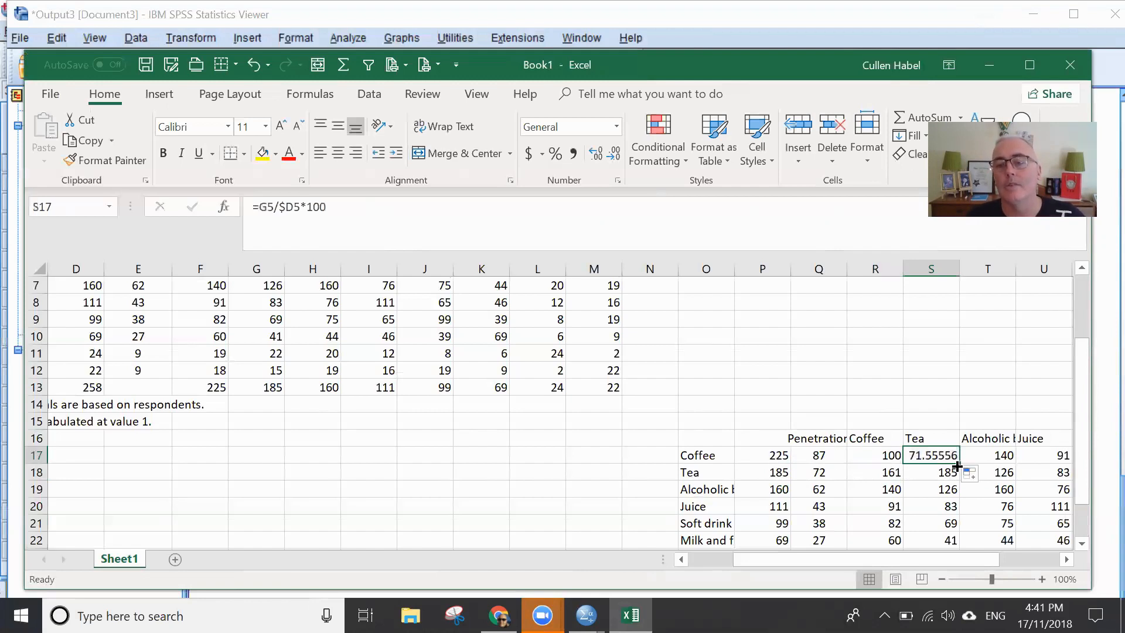
left_click_drag(958, 461, 1002, 463)
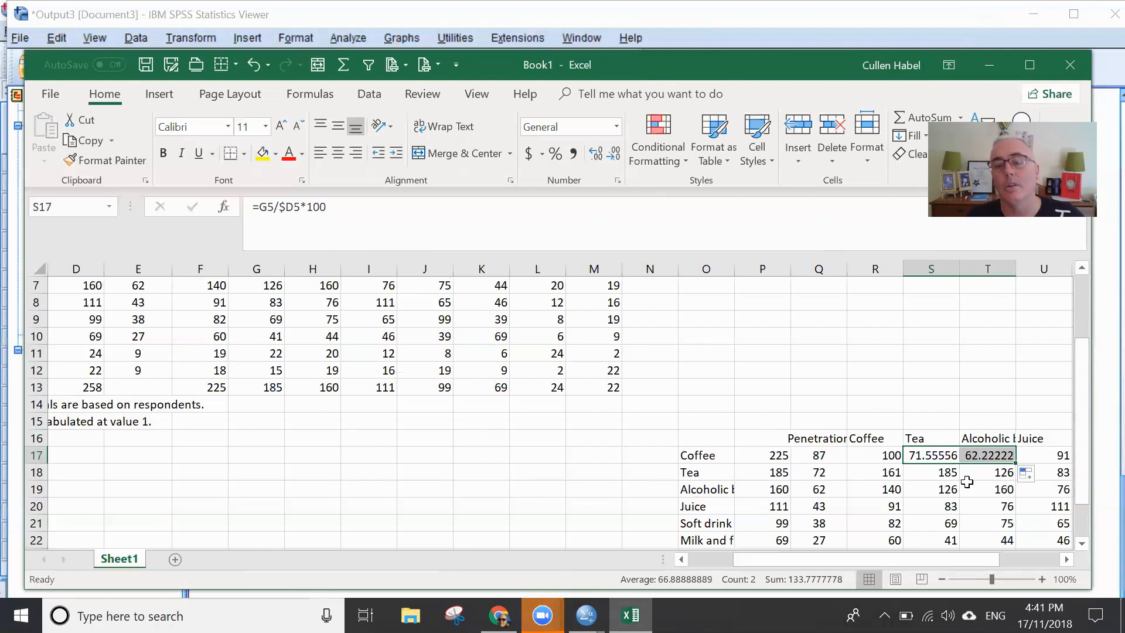
left_click_drag(964, 563, 1045, 561)
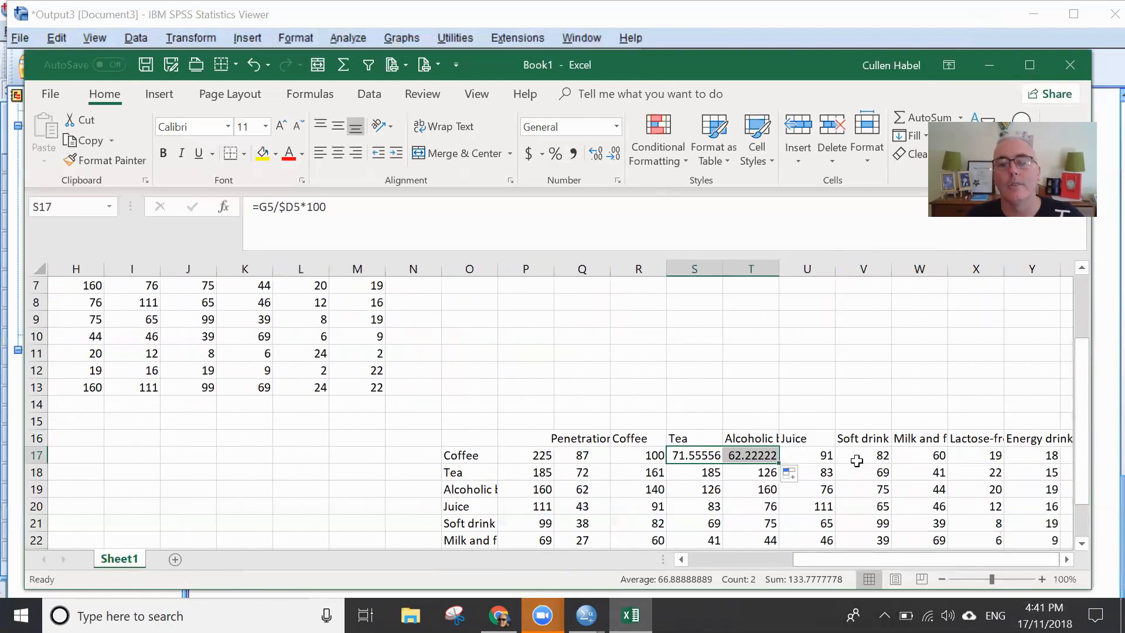
left_click_drag(779, 461, 1063, 462)
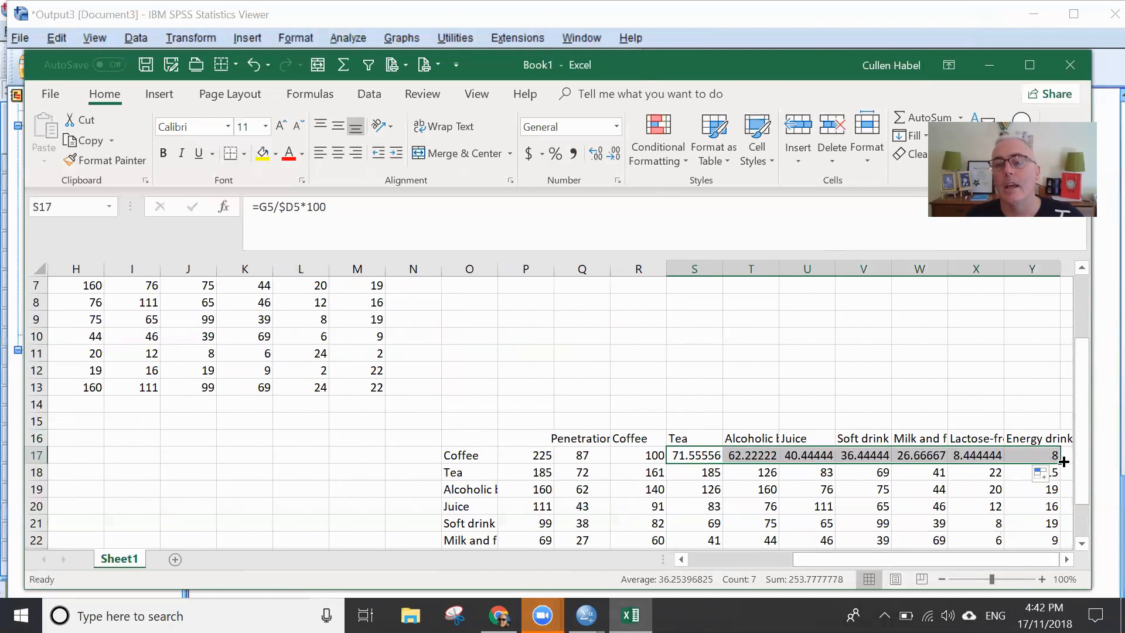
scroll(1036, 427, "down", 1)
left_click_drag(1061, 411, 1061, 531)
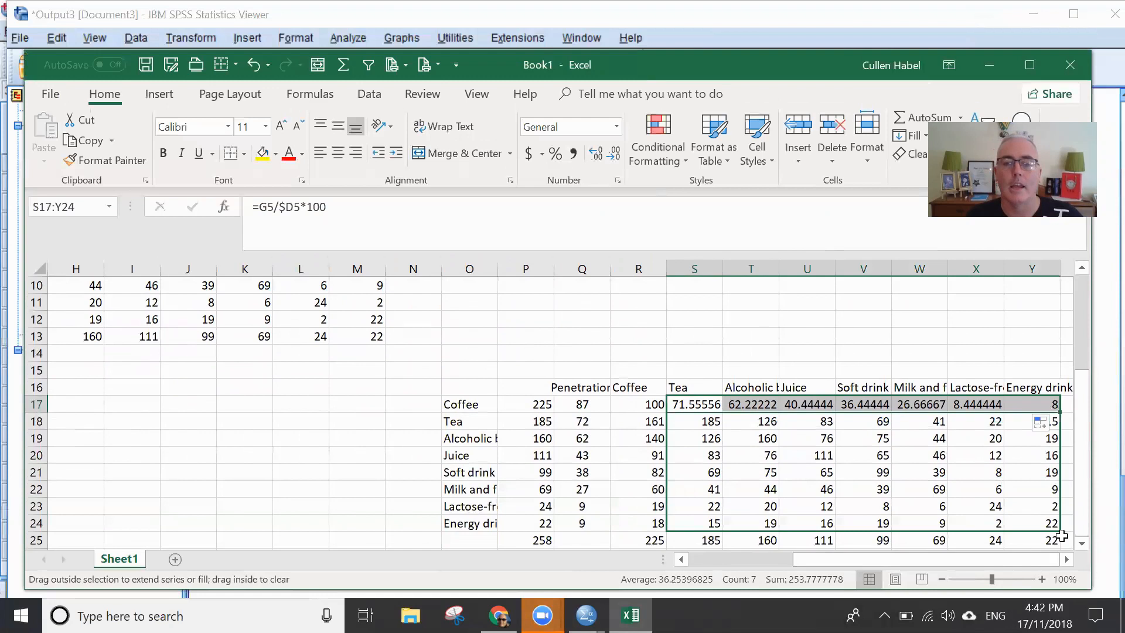
- Format S17:Y24 with no decimal places and centre the values
left_click(616, 155)
left_click(615, 155)
left_click(615, 155)
left_click(616, 154)
left_click(616, 154)
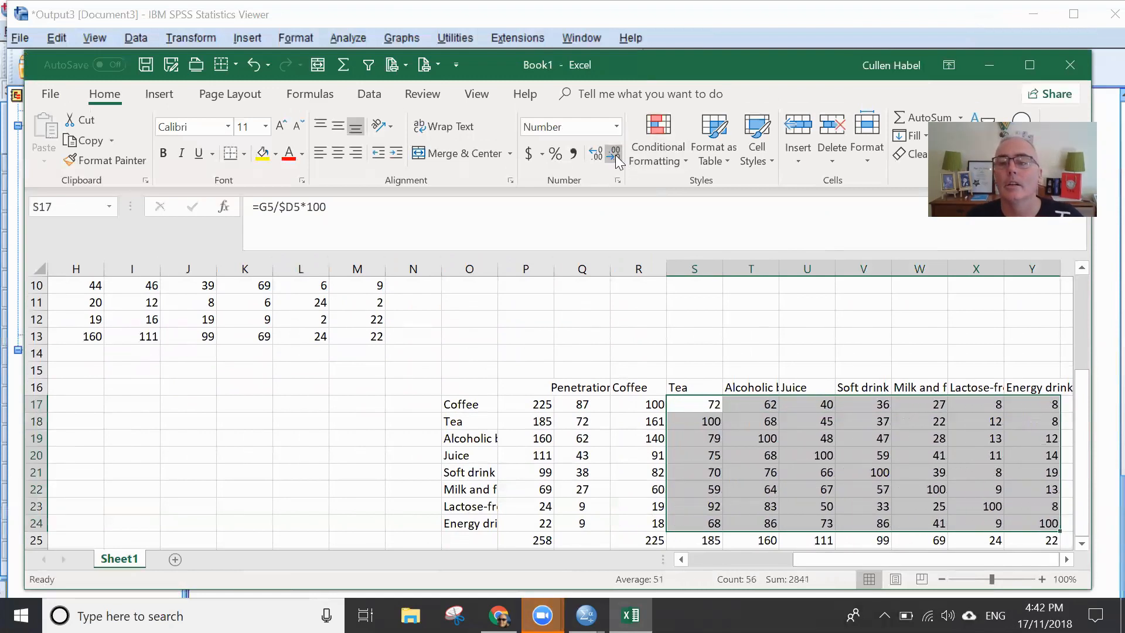
left_click(339, 154)
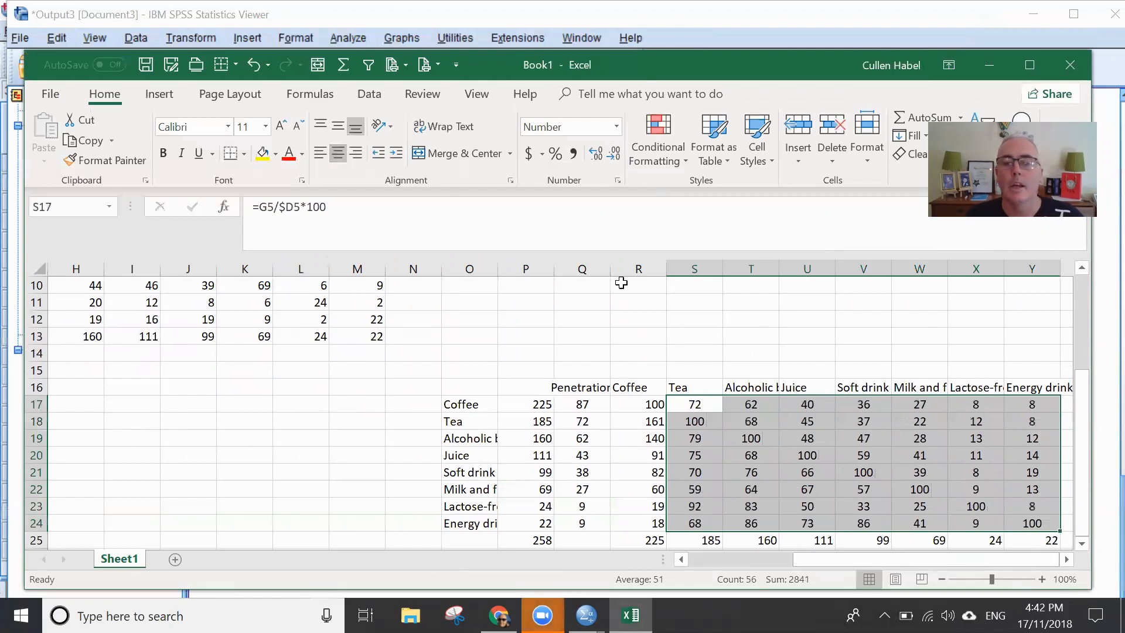
left_click(974, 455)
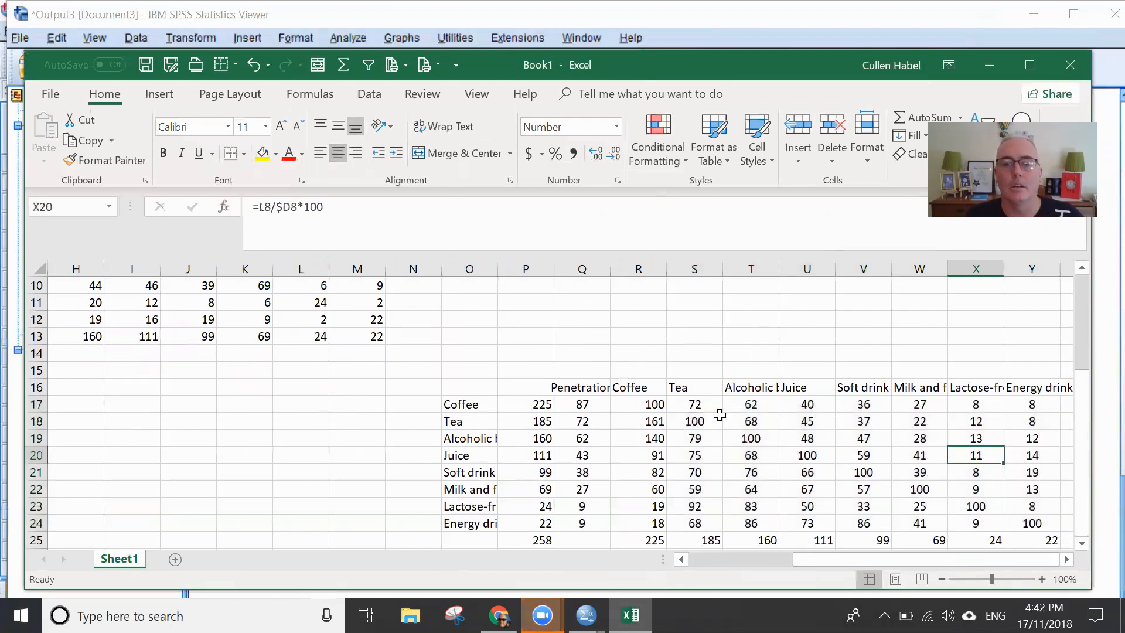
- Clear the diagonal cells of the duplication table where each beverage meets itself, from R17 through Y24
left_click(536, 403)
left_click(644, 404)
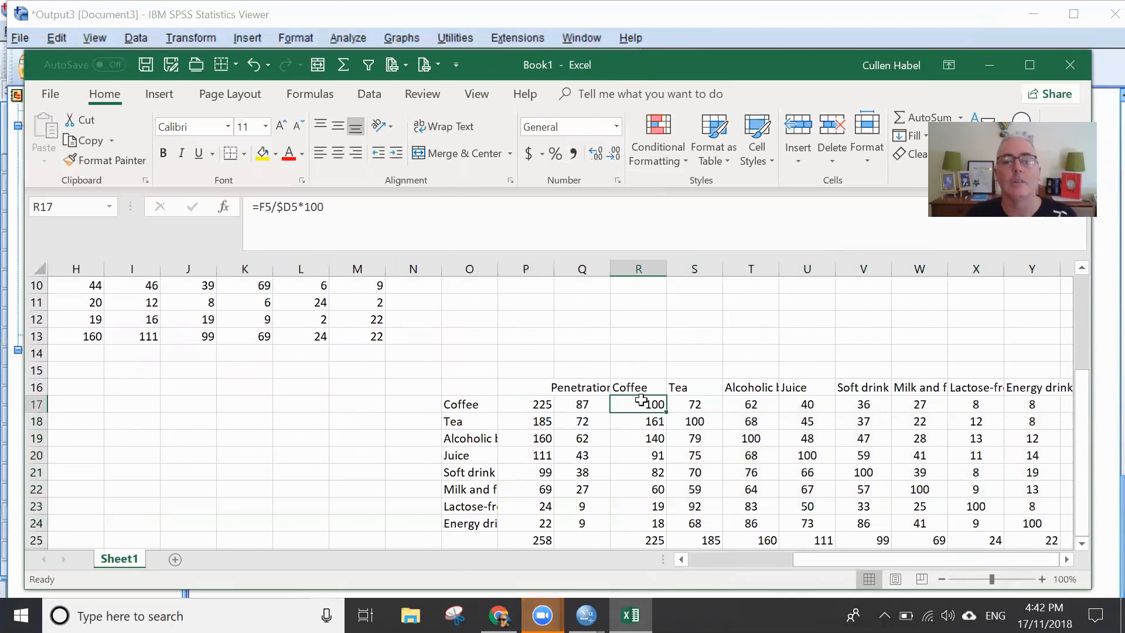
key("Delete")
left_click(704, 424)
key("Delete")
left_click(762, 437)
key("Delete")
left_click(820, 454)
key("Delete")
key("Delete")
left_click(924, 490)
key("Delete")
left_click(973, 507)
key("Delete")
left_click(1028, 525)
key("Delete")
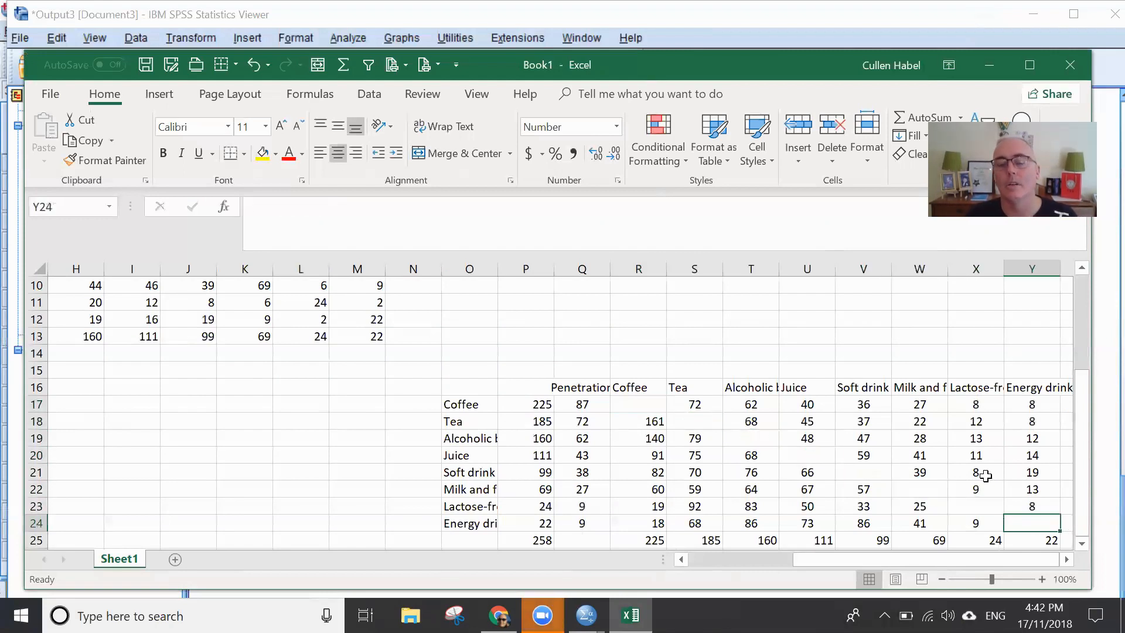
- Compare the Coffee and Tea overlap in R18 with Tea's total in P18 and the neighbouring cells R17 and S17
left_click(971, 472)
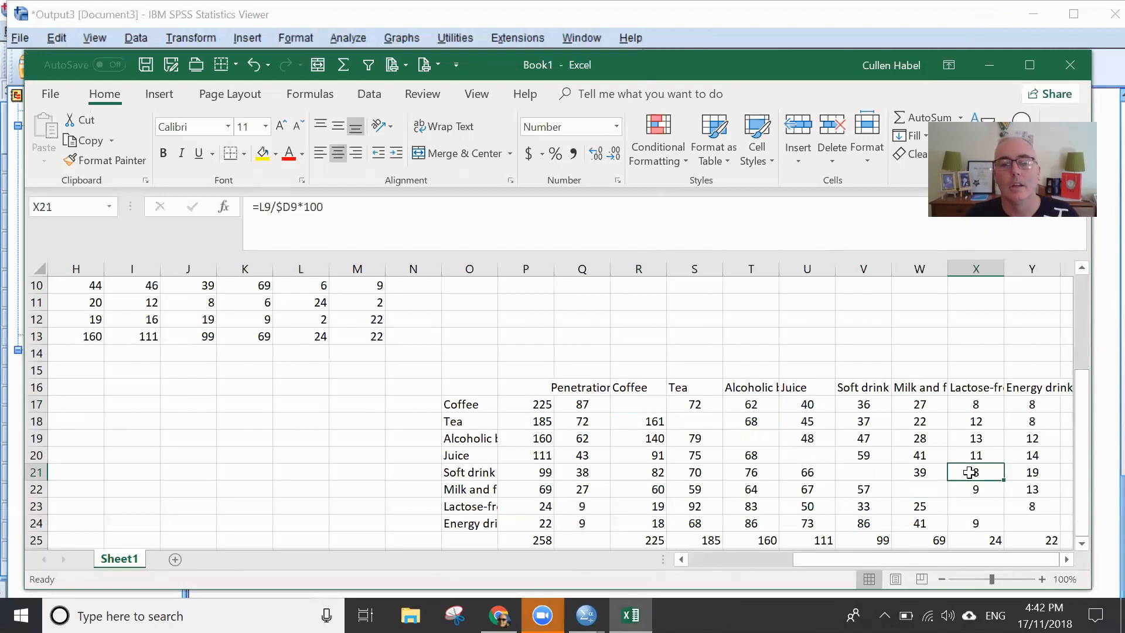
left_click(661, 418)
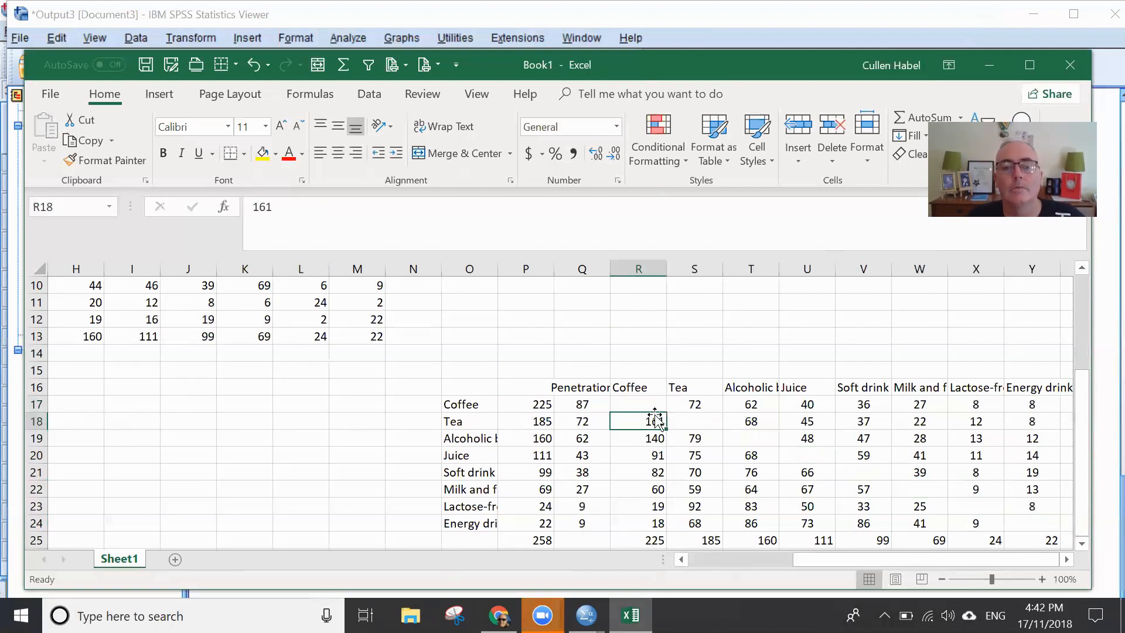
left_click(544, 423)
left_click(652, 421)
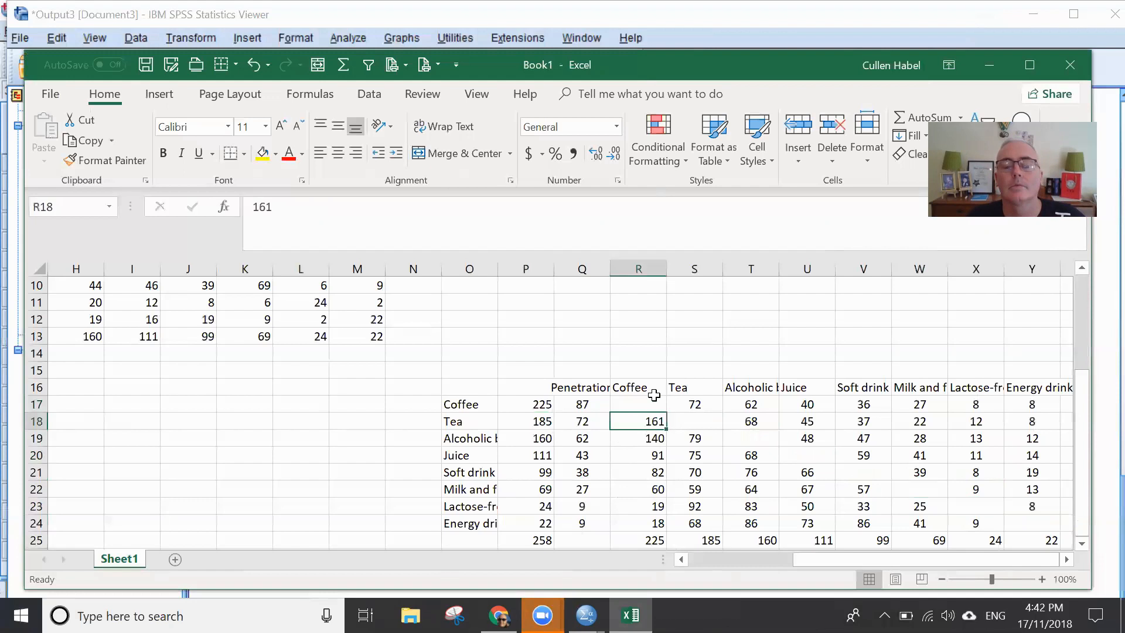
left_click(654, 405)
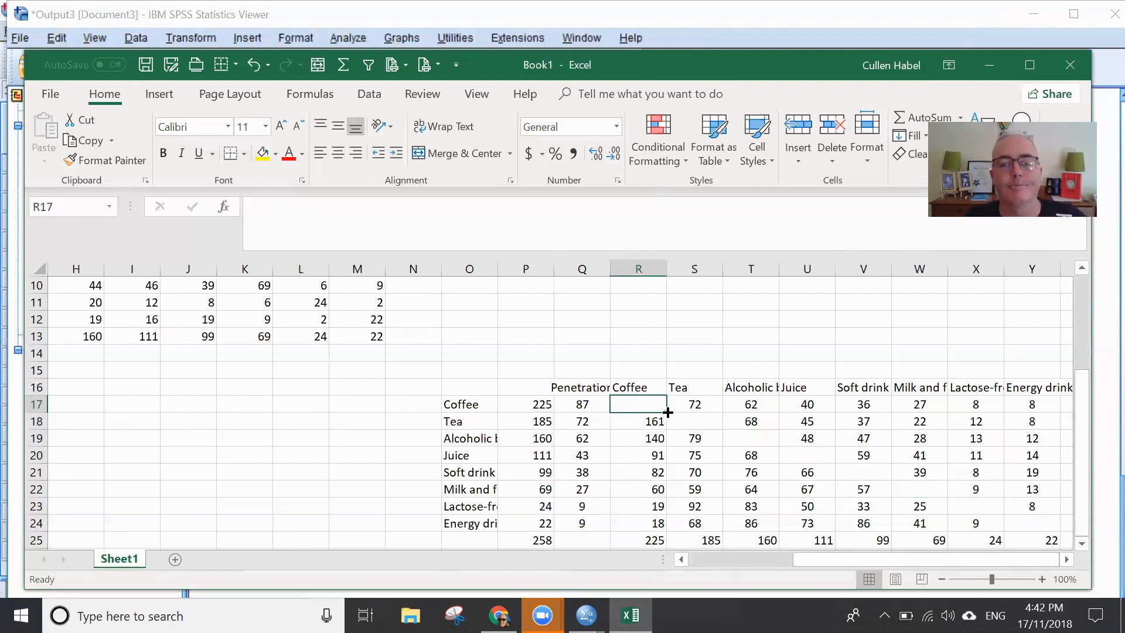
left_click(691, 404)
left_click(654, 421)
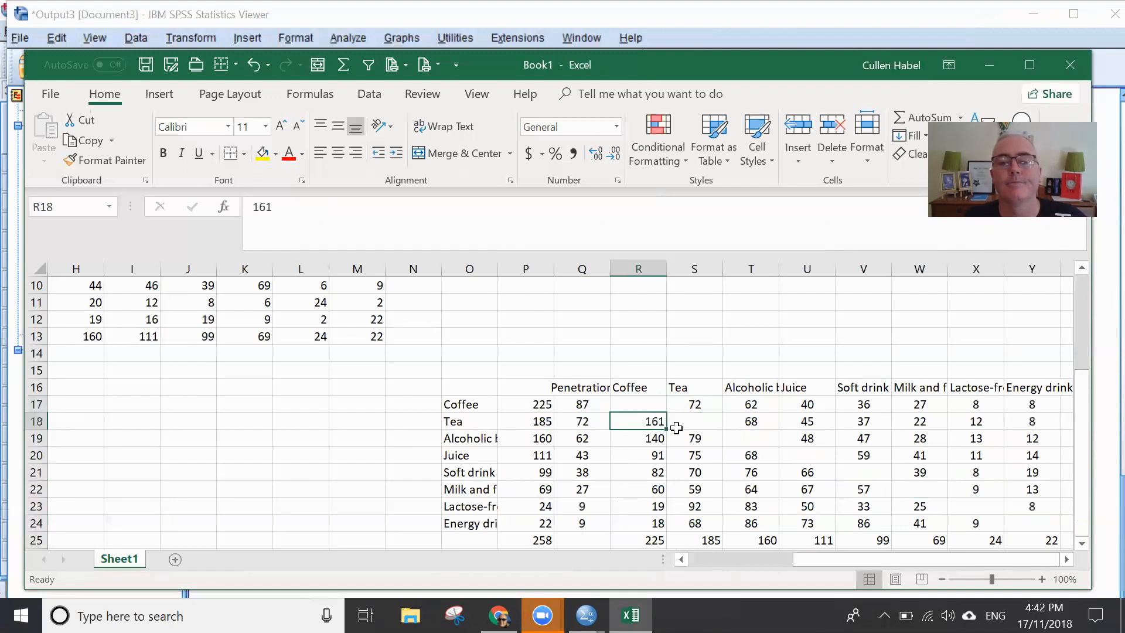
- Copy the value in R18 up into R17 and select R17
left_click_drag(665, 429, 650, 406)
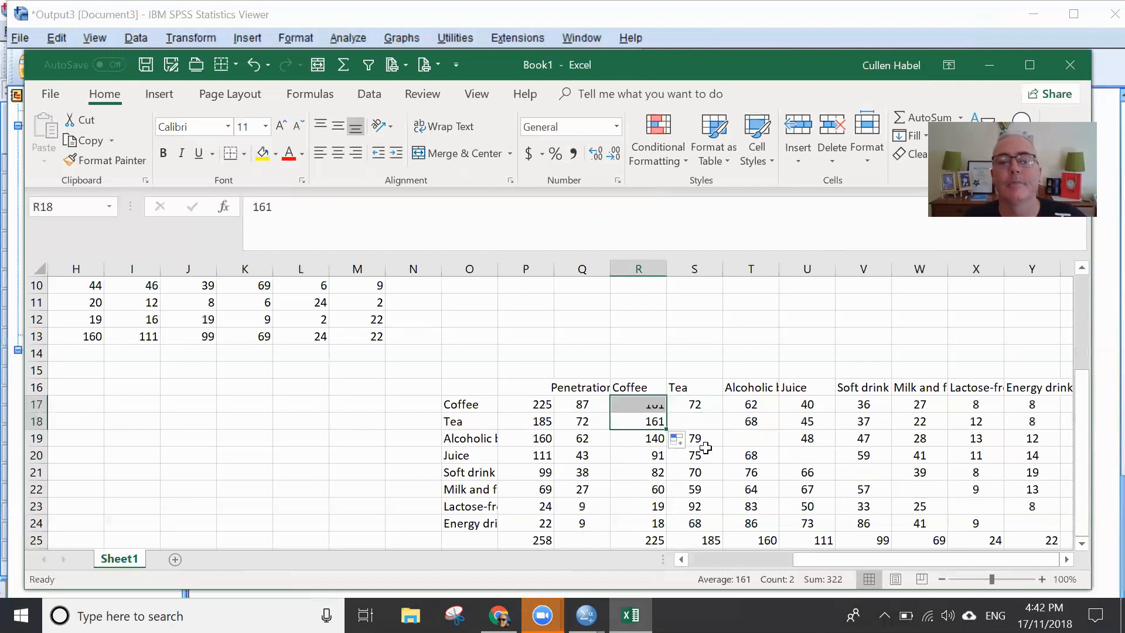
left_click(688, 424)
left_click(638, 403)
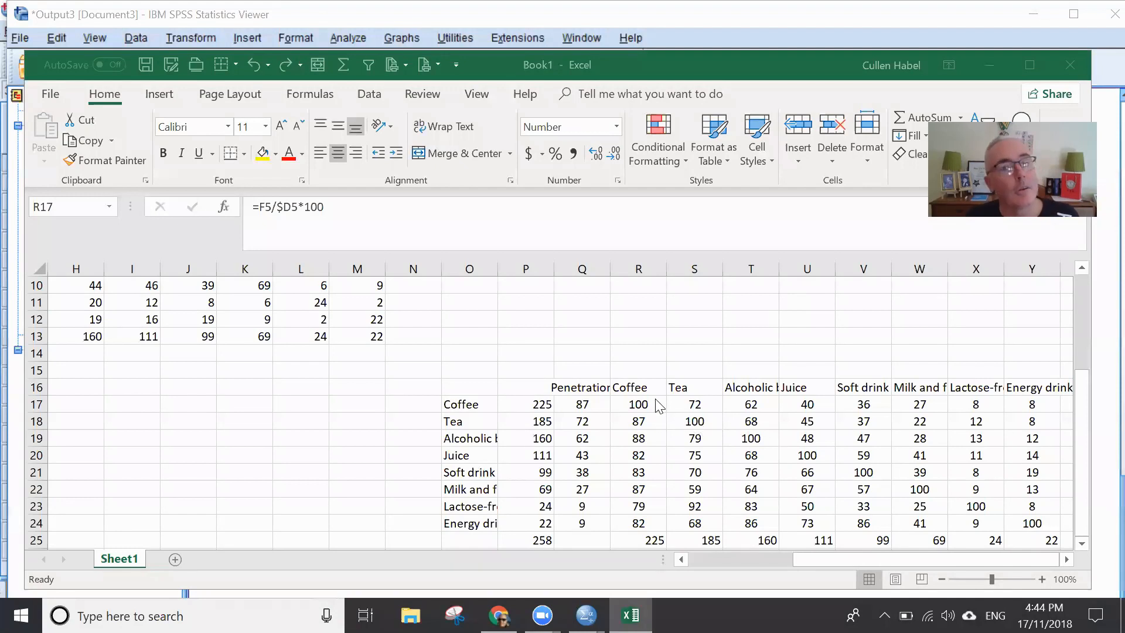
- Fill the duplication formula from R17 across to Y17, and check the Tea and Alcoholic beverage formulas in S17 and T17
left_click(650, 406)
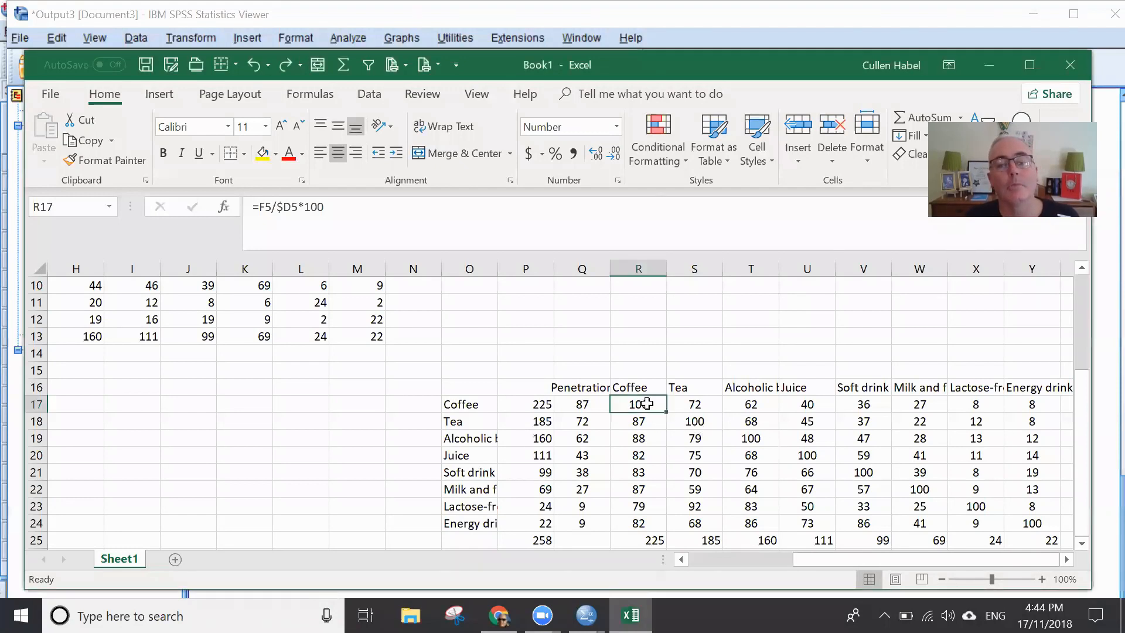
left_click_drag(668, 410, 1033, 405)
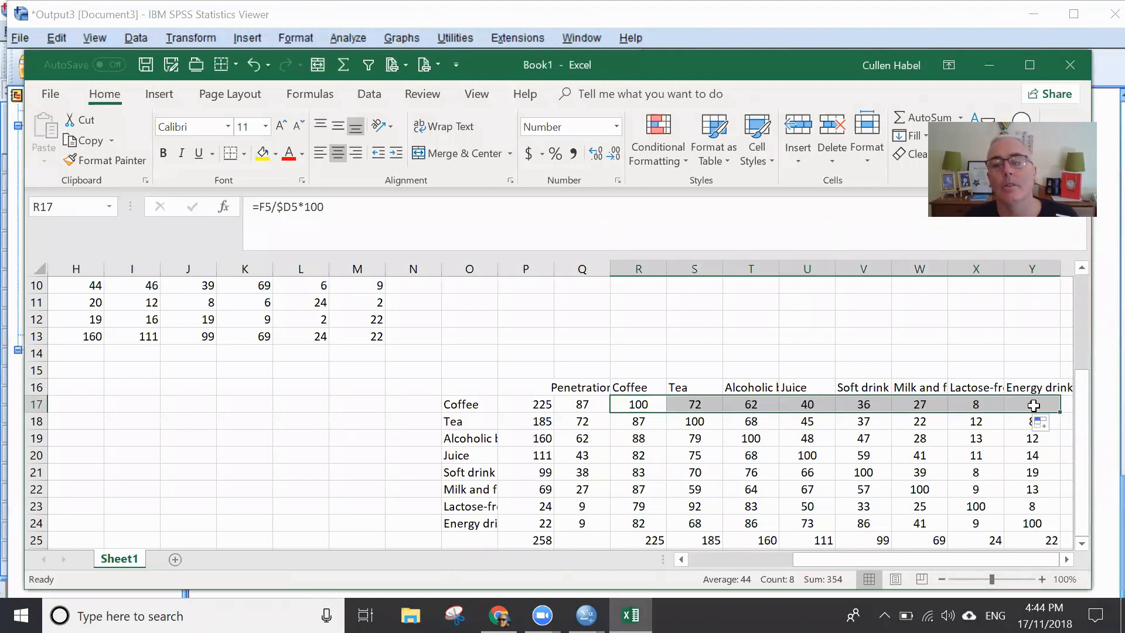
left_click(690, 404)
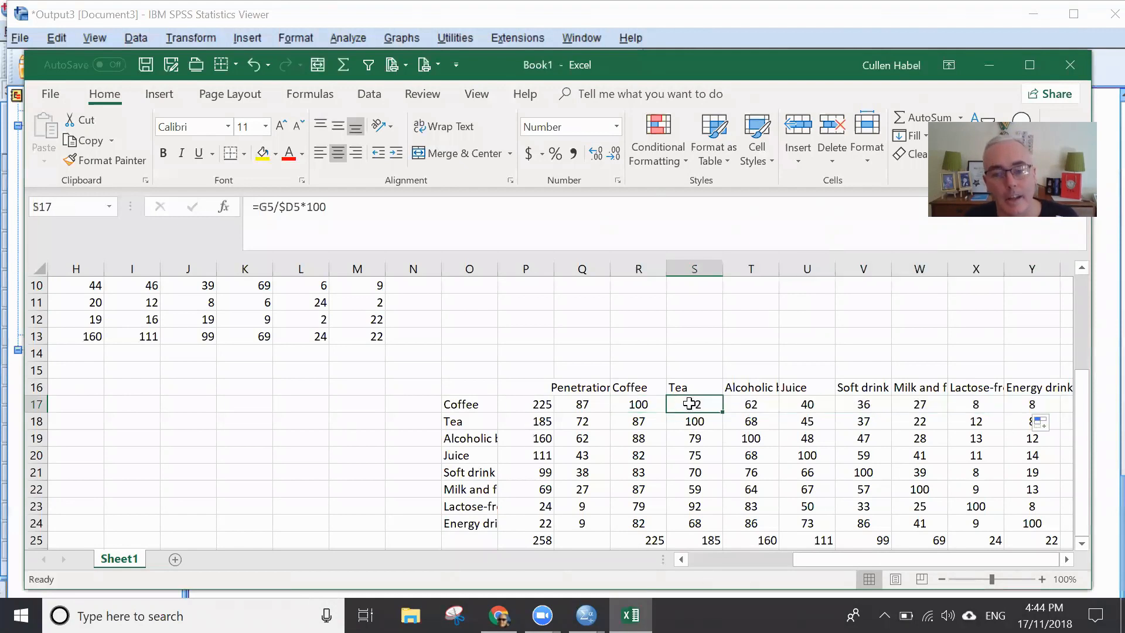
left_click(754, 404)
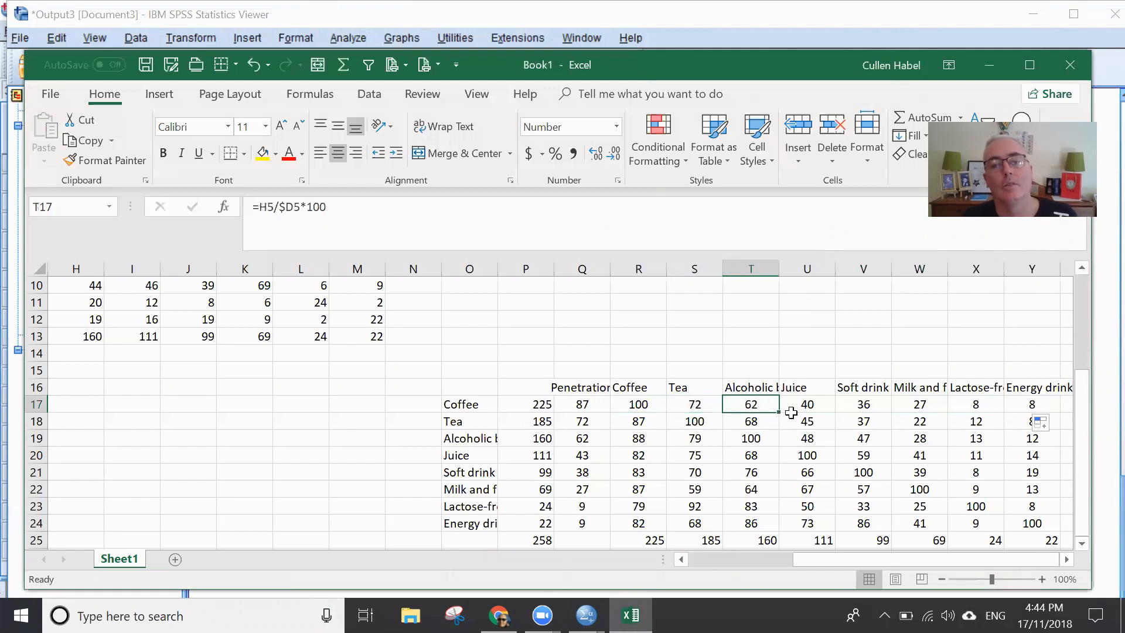
left_click(697, 403)
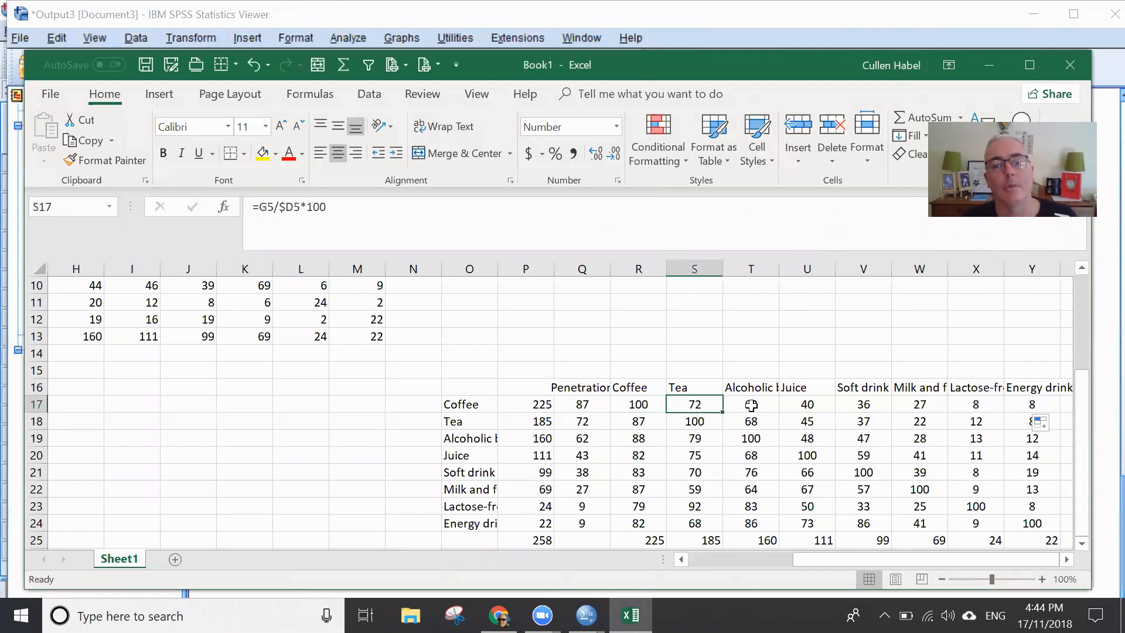
left_click(751, 405)
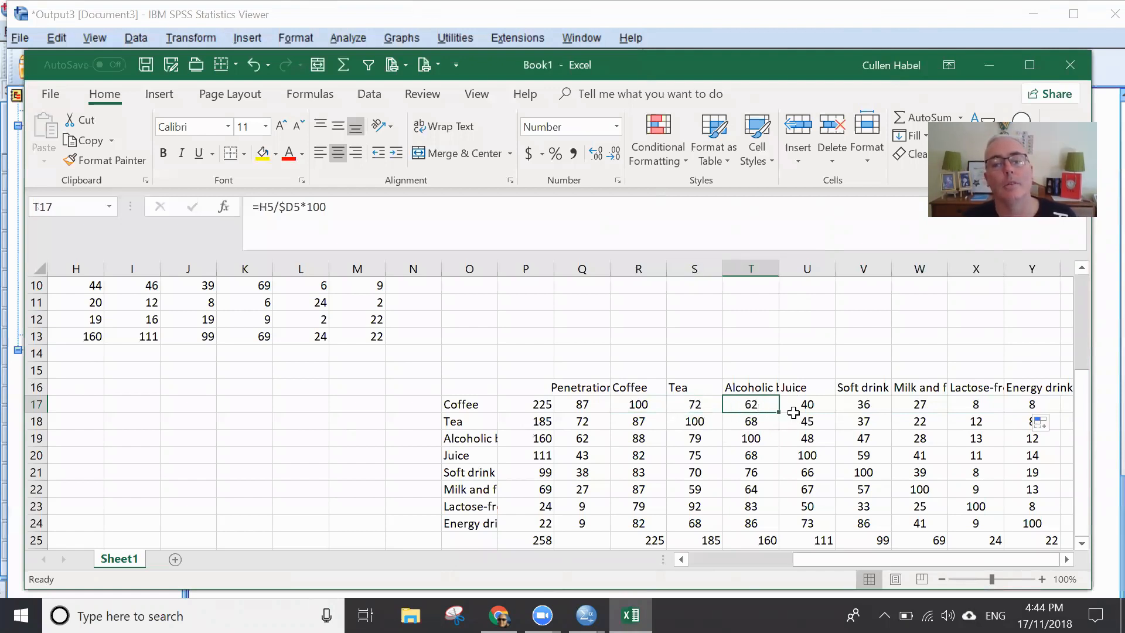
- Fill the row 17 formulas in R17:Y17 down through row 24 of the duplication table
left_click(636, 400)
left_click_drag(638, 406, 1060, 525)
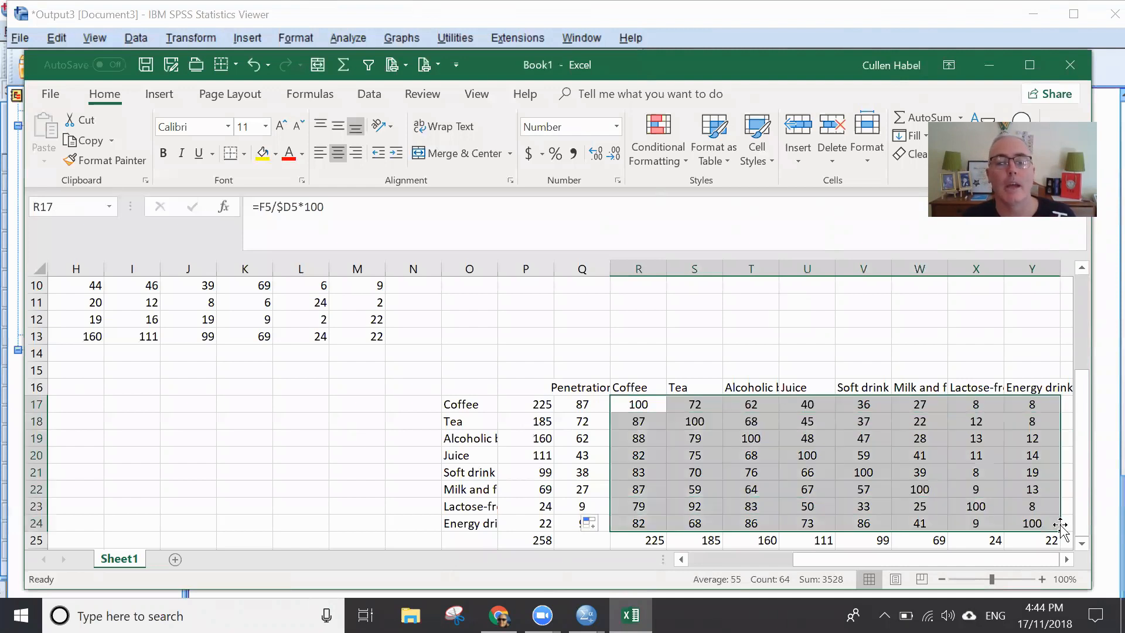
left_click(823, 473)
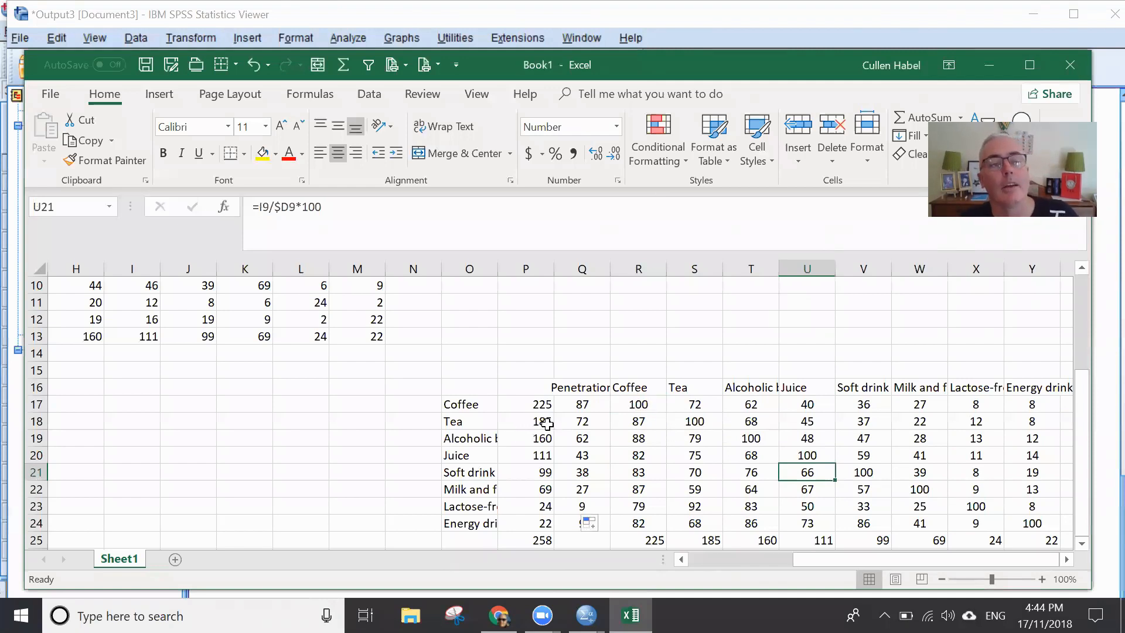
- Examine R17 and how Tea drinkers in row 18 overlap with the Coffee, Tea and Alcoholic beverage columns
left_click(648, 404)
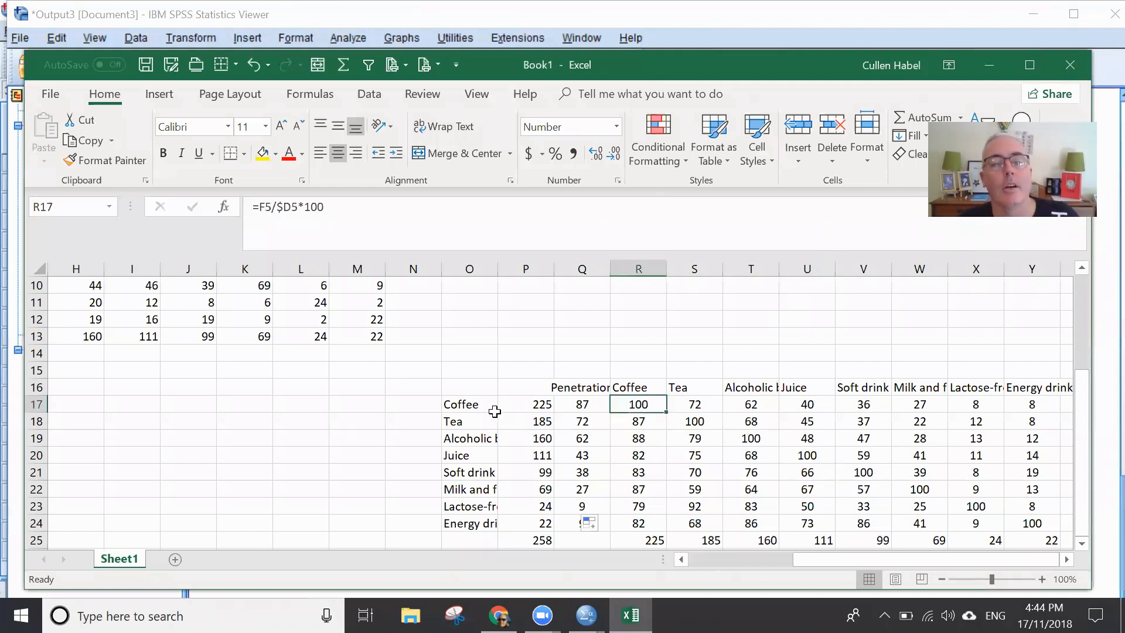
left_click(463, 425)
left_click(639, 422)
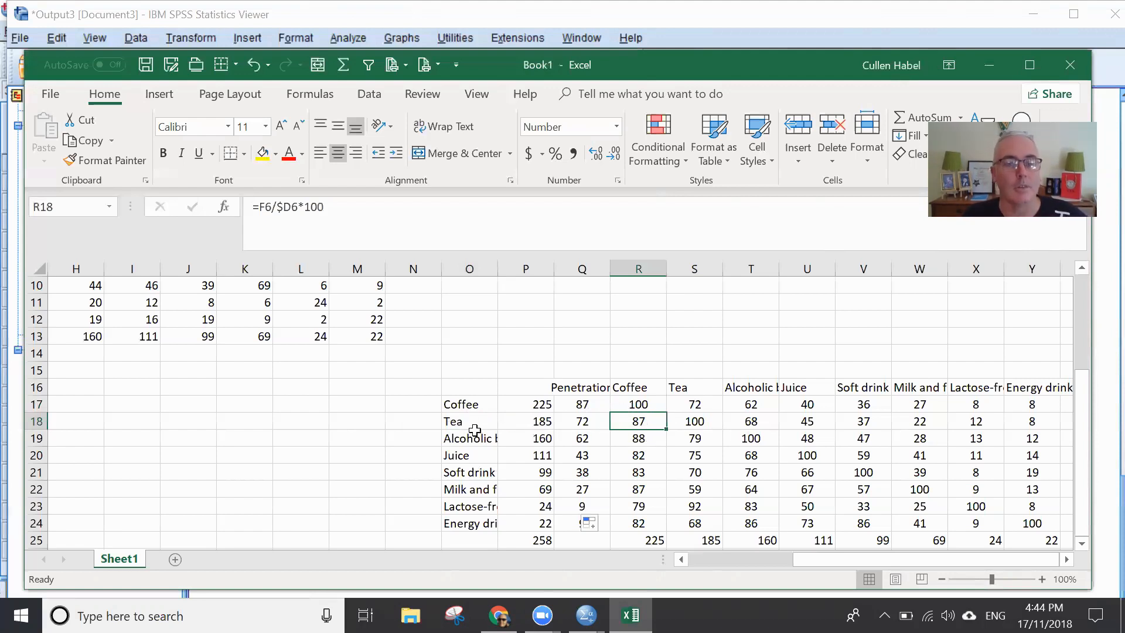
left_click(690, 426)
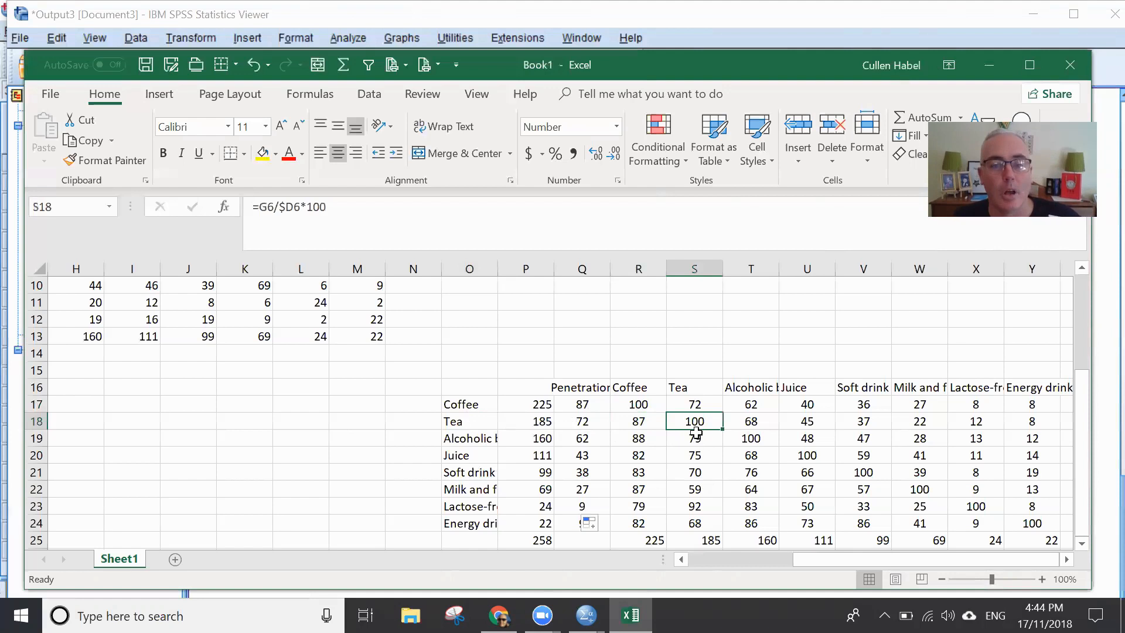
left_click(470, 420)
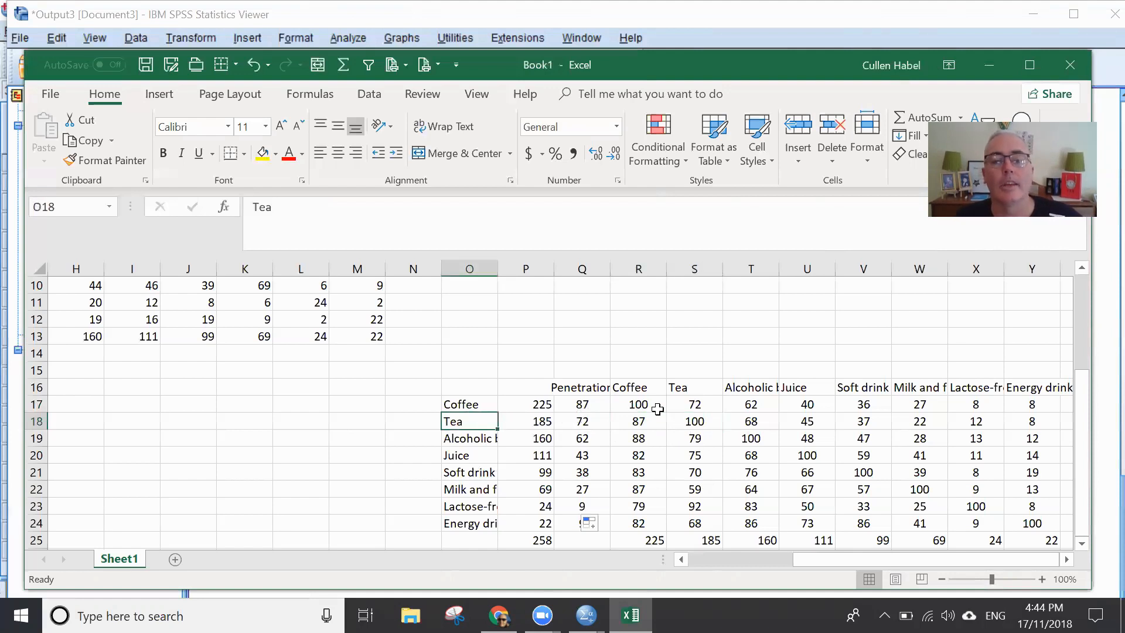
left_click(756, 422)
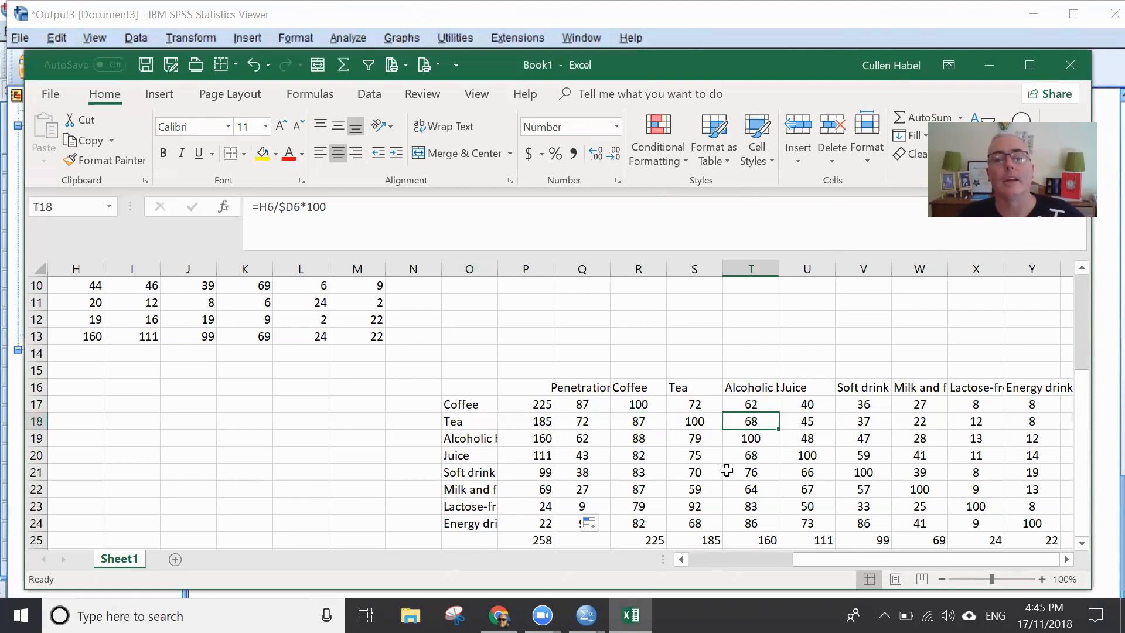
- Delete the beverage totals in R25:Y25 beneath the duplication table
scroll(727, 473, "down", 1)
left_click(537, 488)
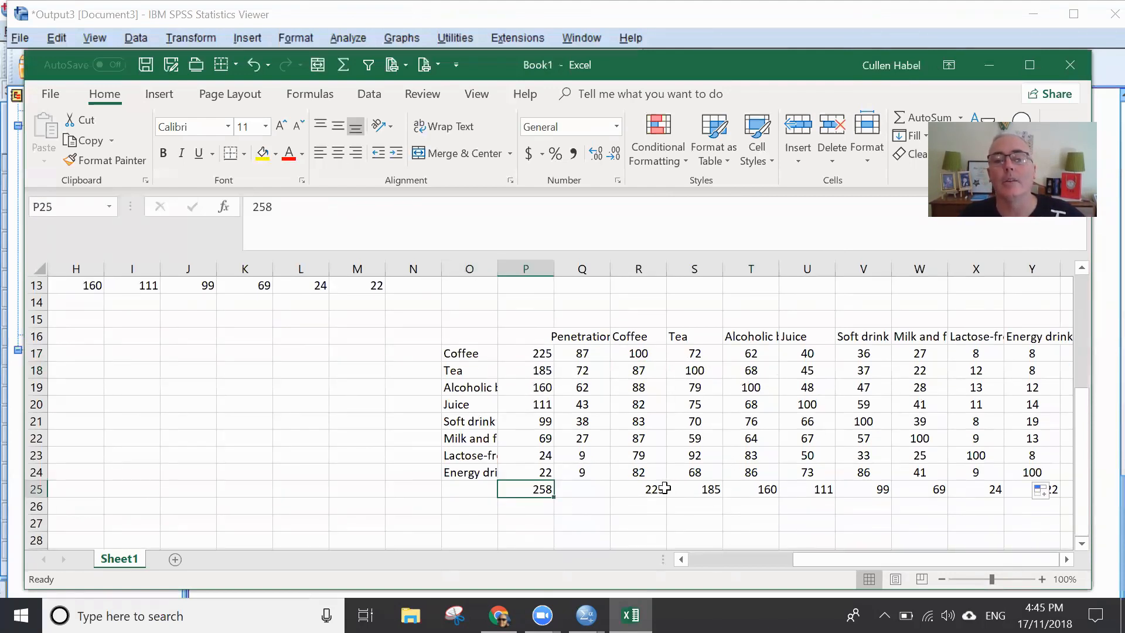
left_click(655, 488)
left_click_drag(654, 488, 1025, 484)
key("Delete")
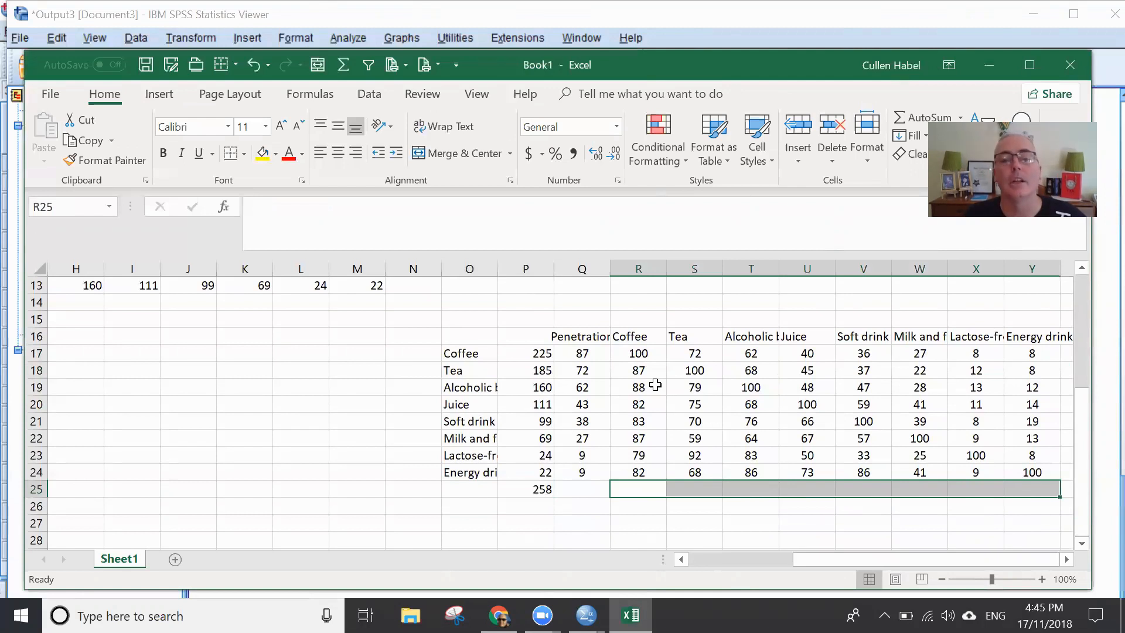
- Clear the self-duplication cells along the table's diagonal, from Coffee in R17 to Energy drink in Y24
left_click(635, 354)
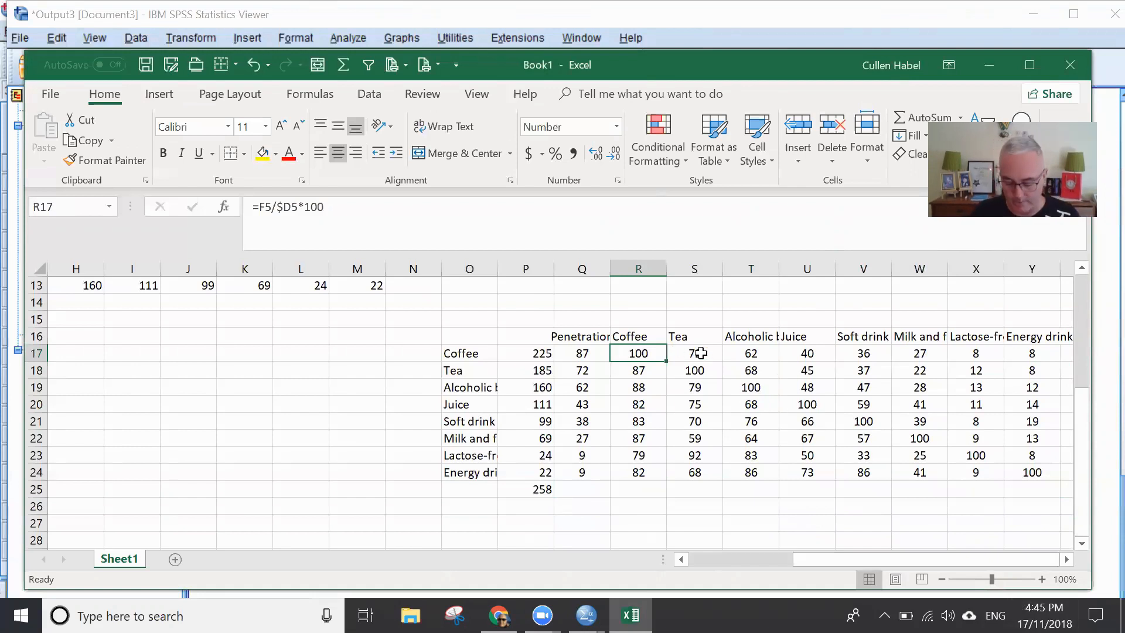
key("Delete")
key("Right")
key("Down")
key("Delete")
key("Right")
key("Down")
key("Delete")
key("Right")
key("Down")
key("Delete")
key("Right")
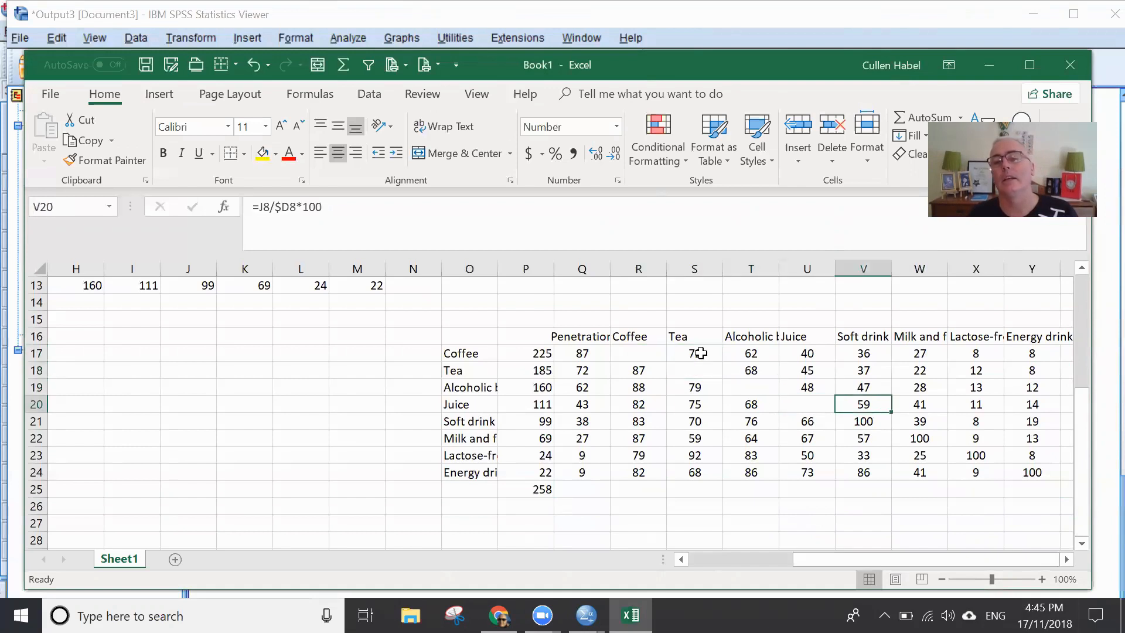
key("Down")
key("Delete")
key("Right")
key("Down")
key("Delete")
key("Right")
key("Down")
key("Delete")
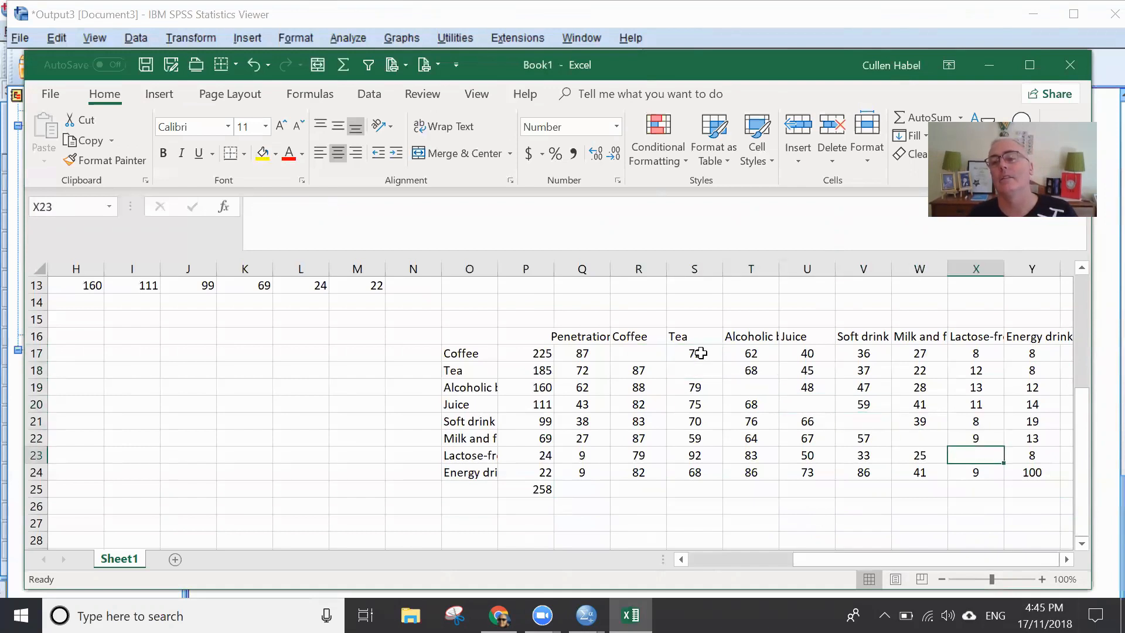
key("Right")
key("Down")
key("Delete")
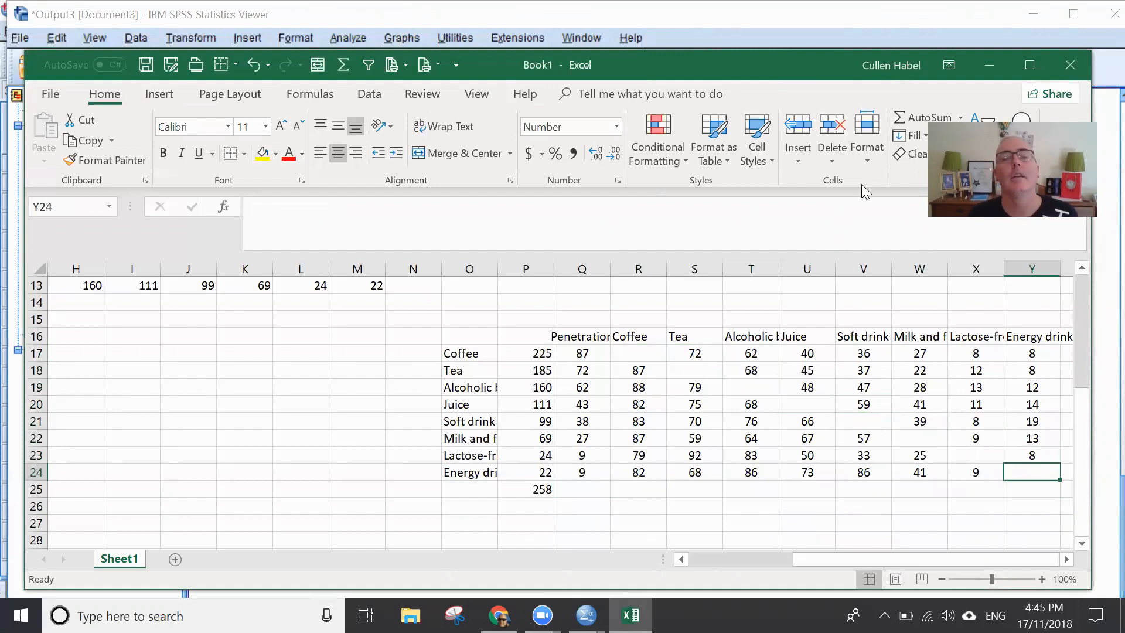
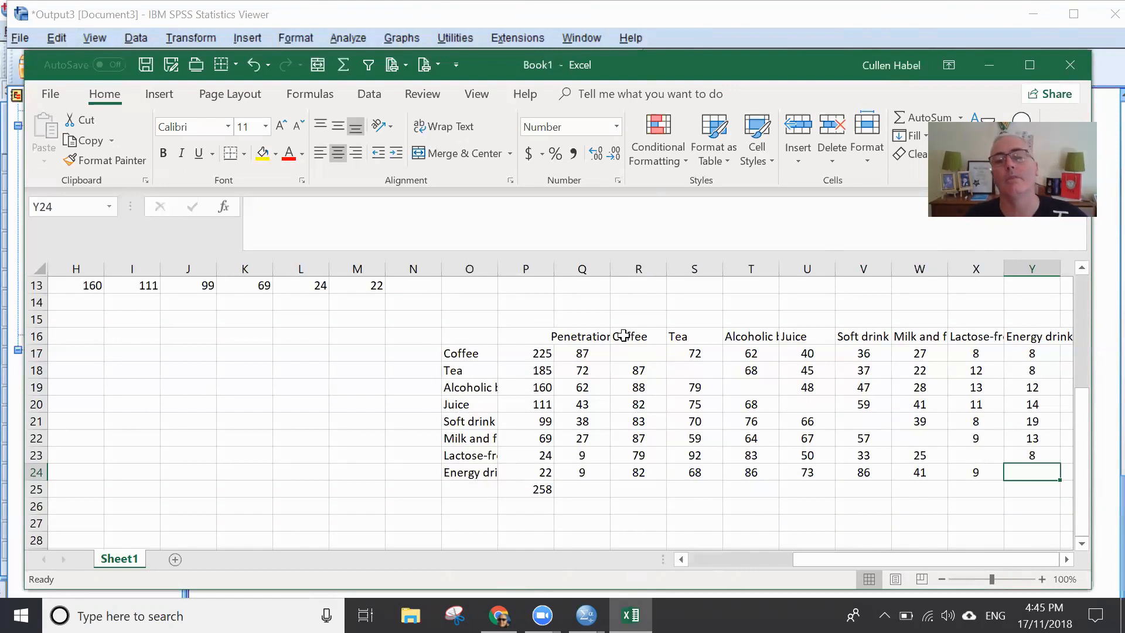
- Calculate the average Coffee duplication in R25 with the formula =AVERAGE(R17:R24)
left_click(646, 371)
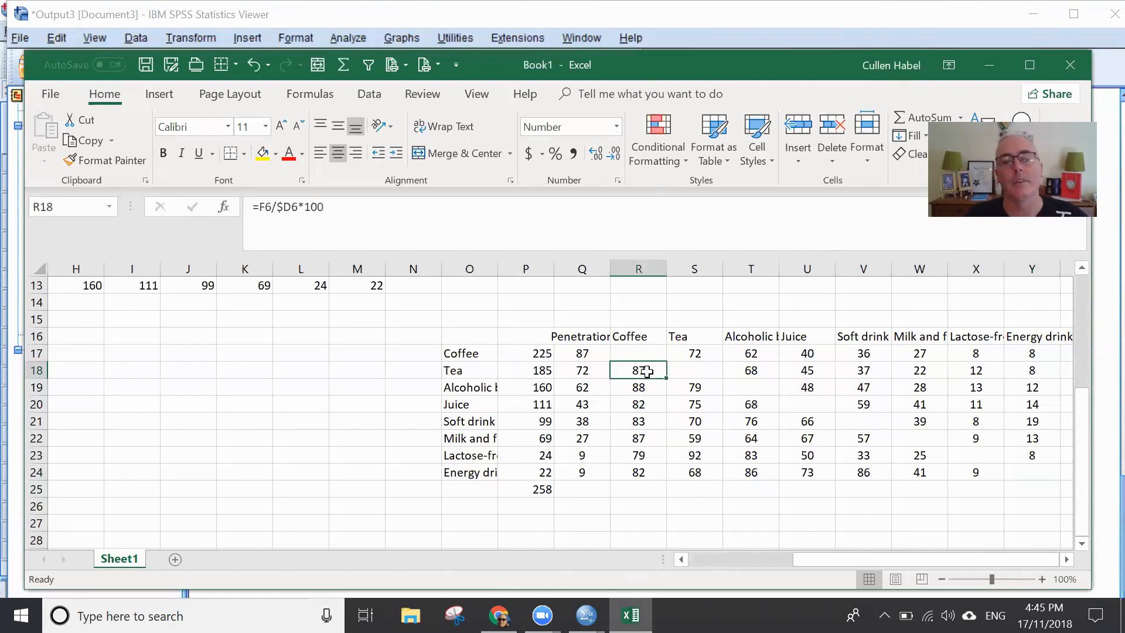
left_click(640, 488)
type("=")
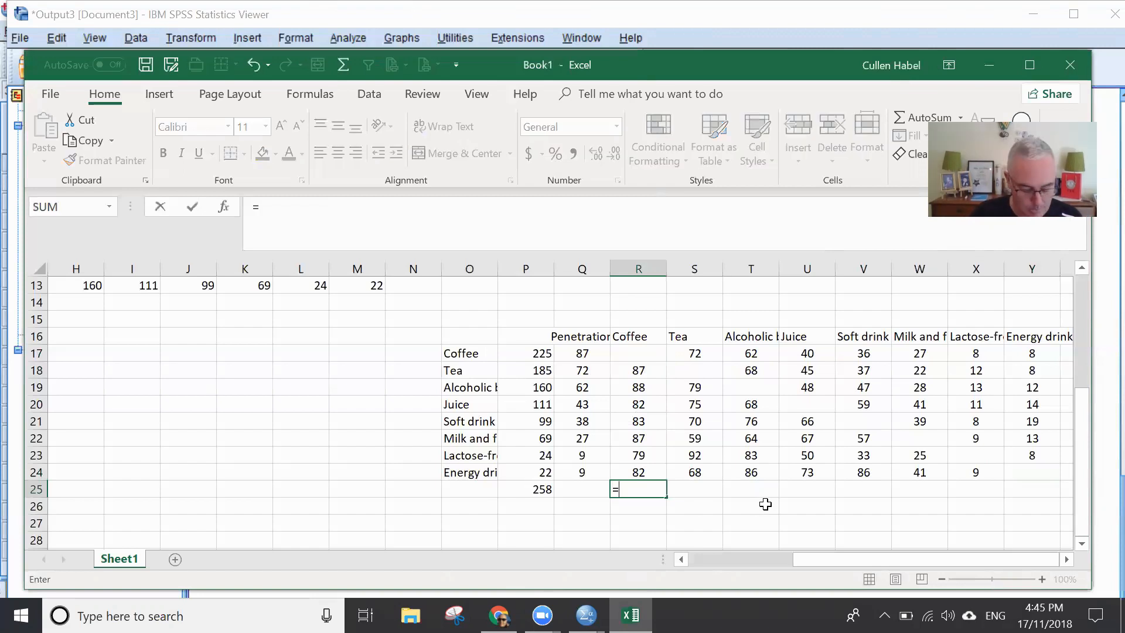
type("averag")
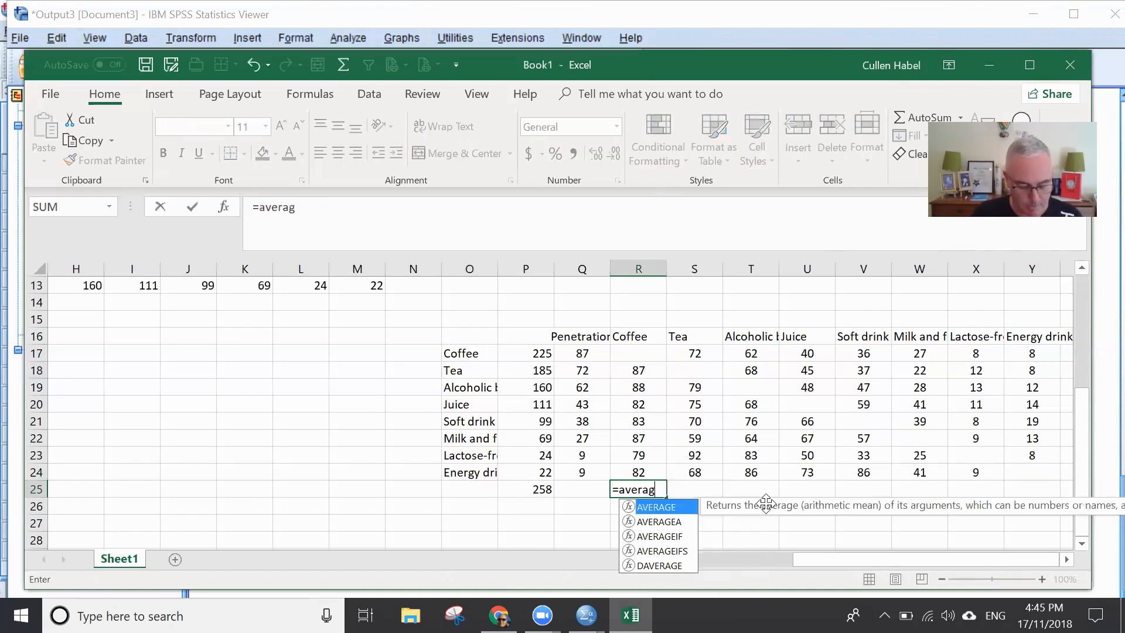
type("e")
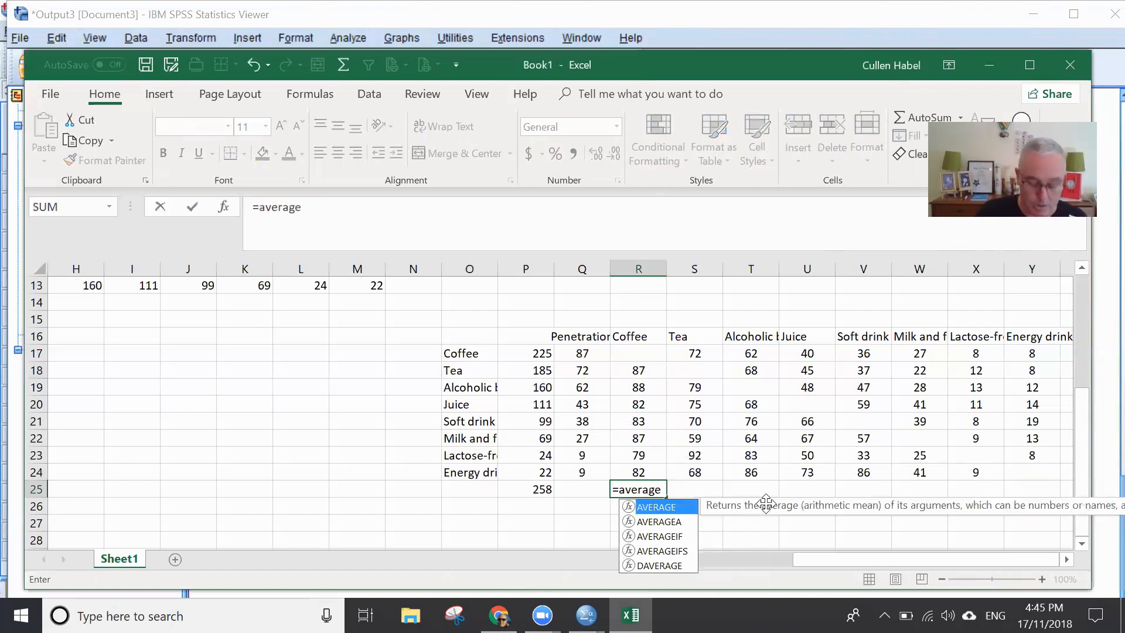
type("(")
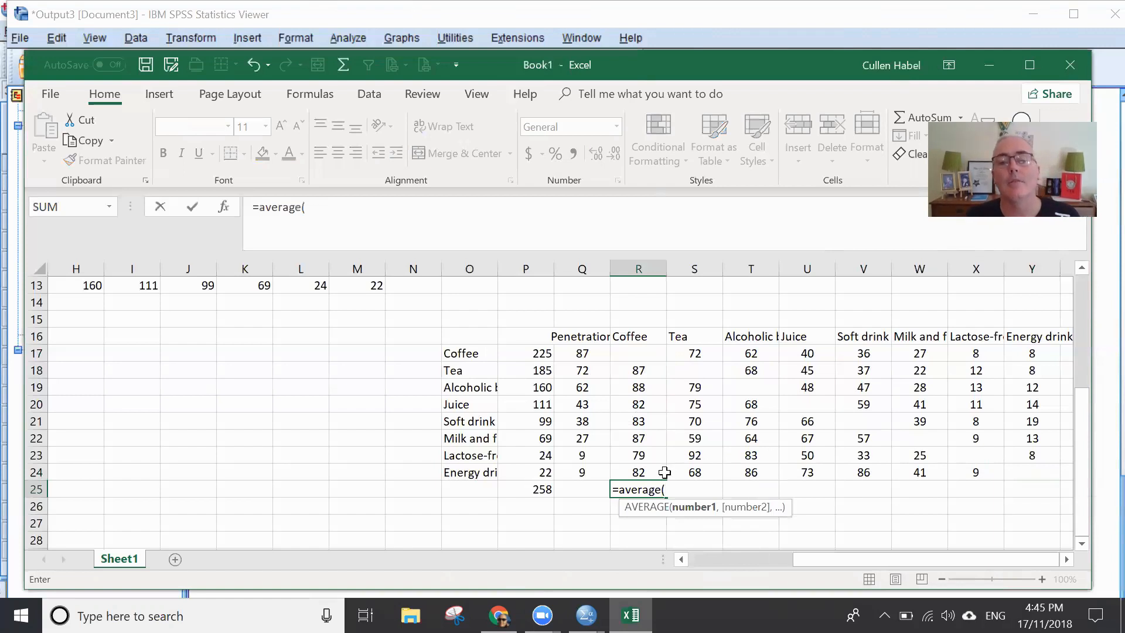
left_click_drag(647, 471, 625, 355)
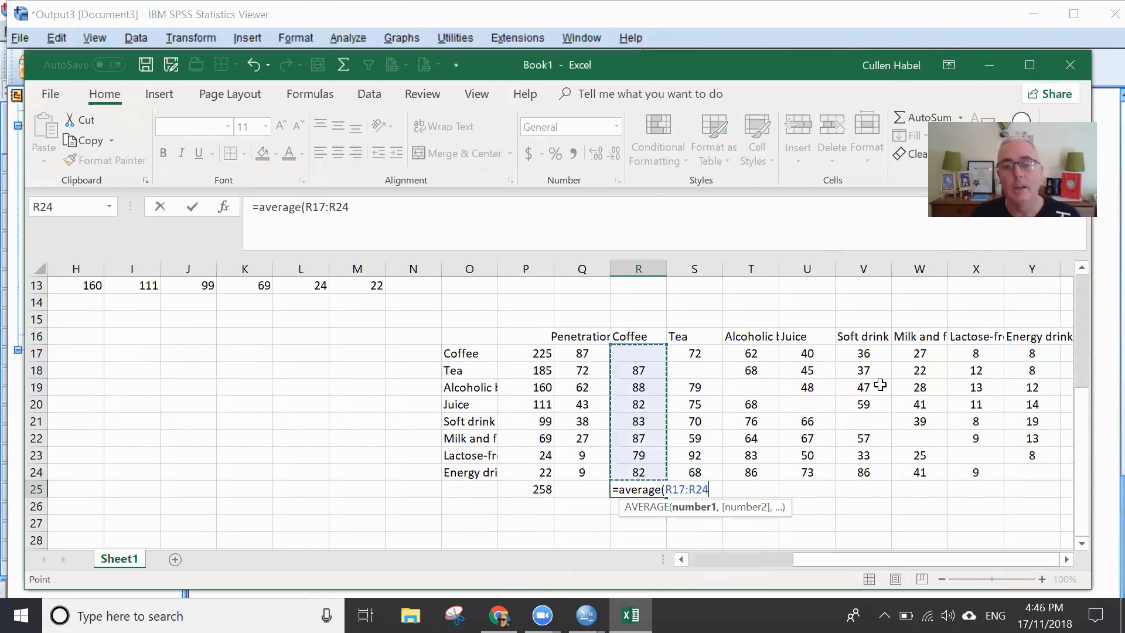
type(")")
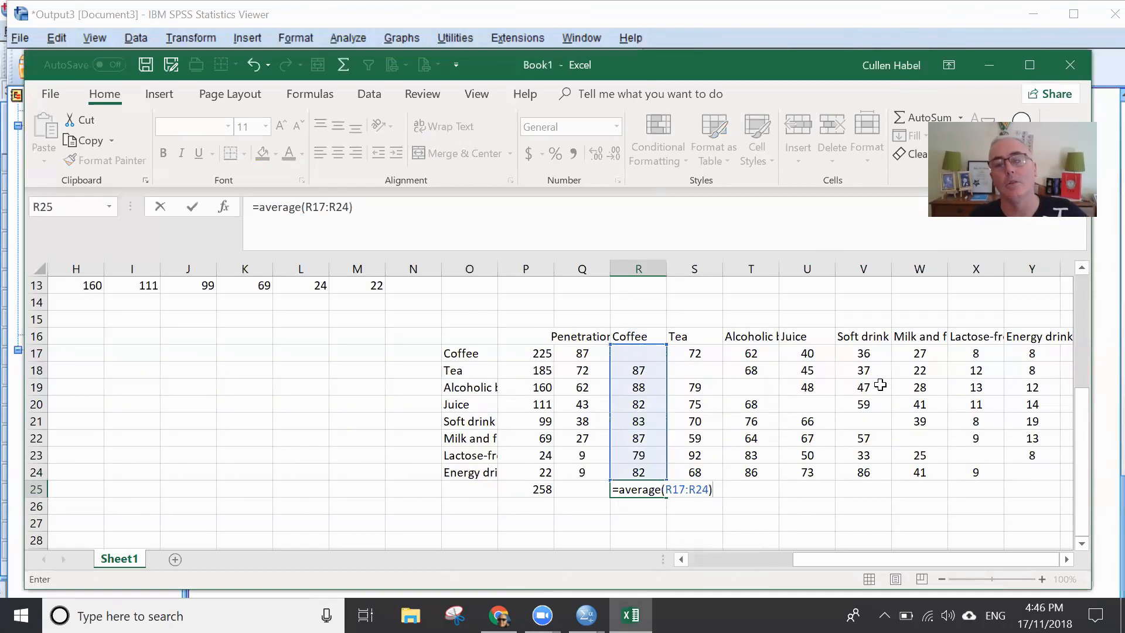
key("Return")
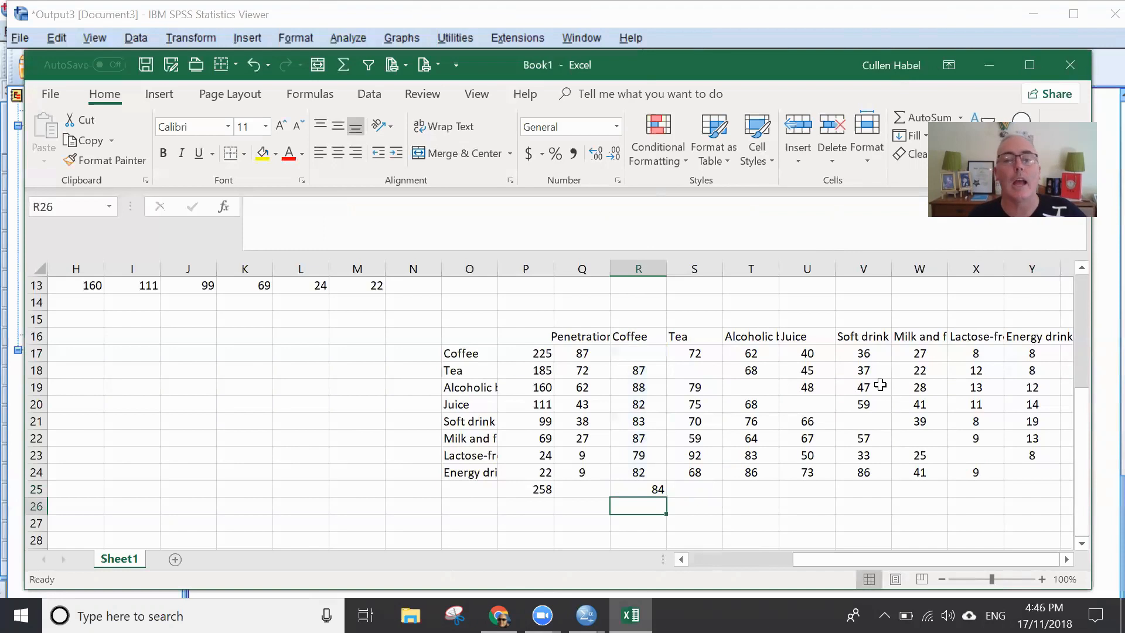
- Test a 0 in Coffee's self-duplication cell R17 to see its effect on the average, and clear it again
left_click(638, 349)
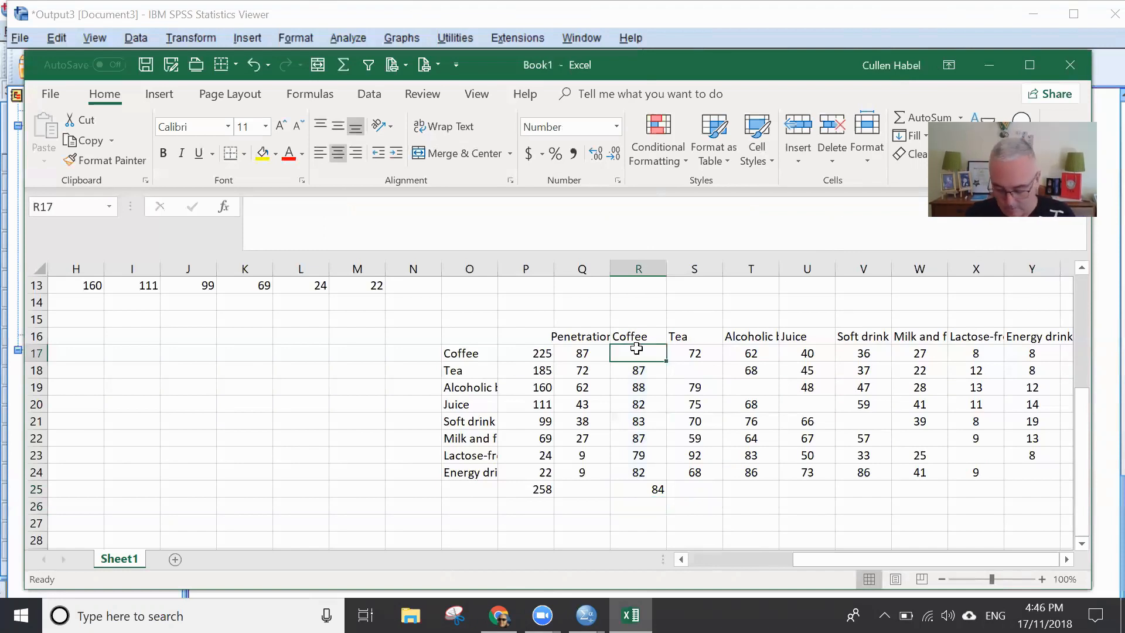
type("0")
key("Return")
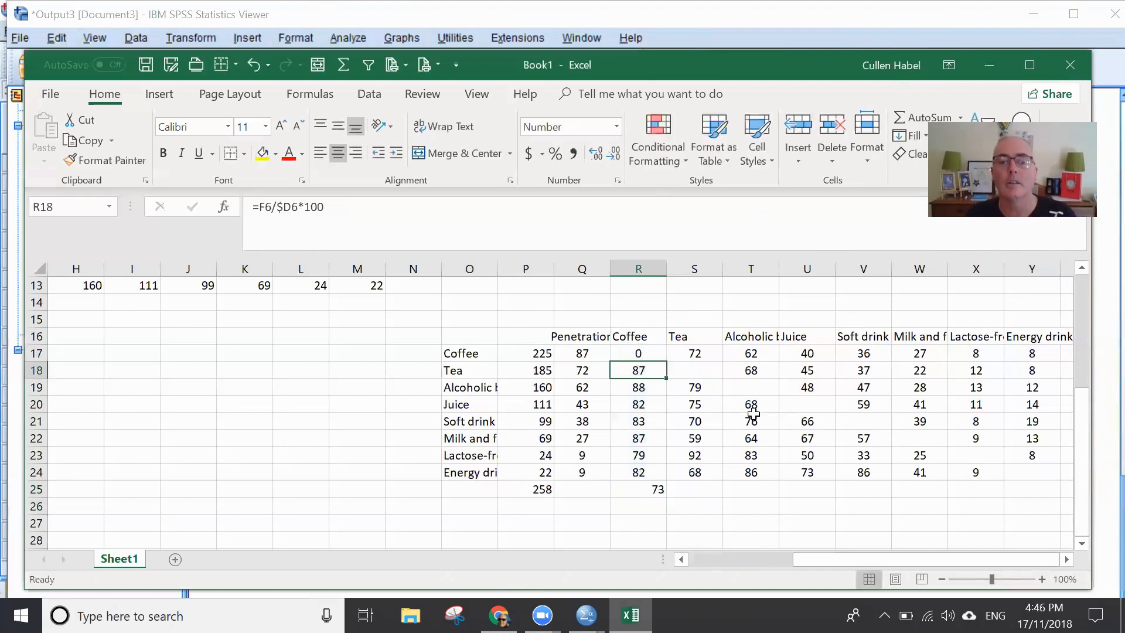
left_click(644, 349)
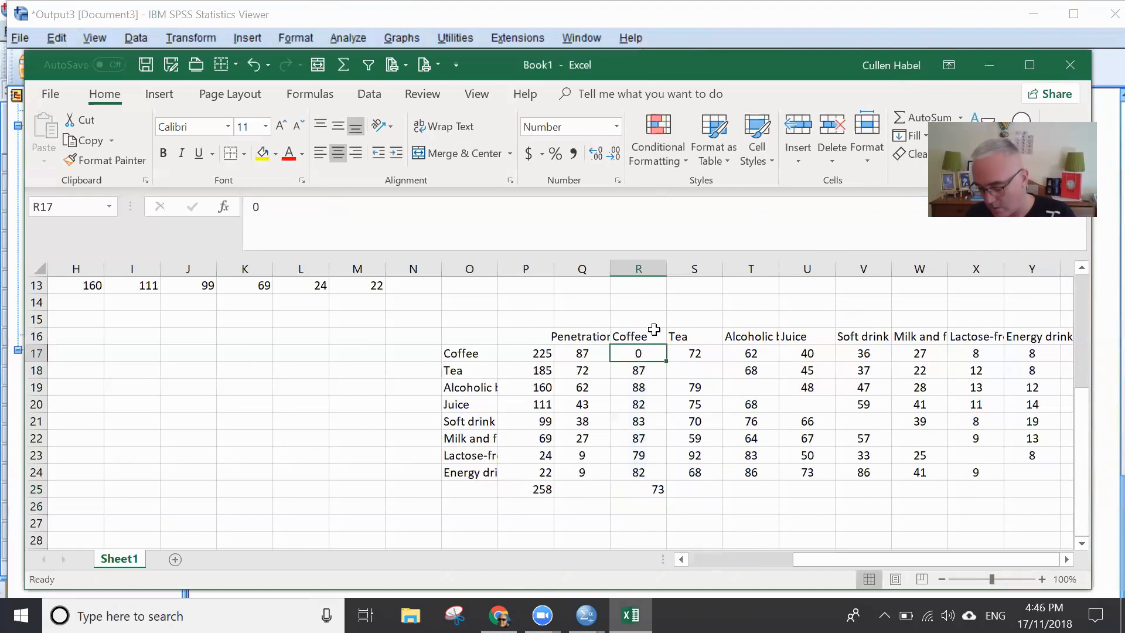
key("Delete")
left_click(855, 436)
- Centre the Coffee average in cell R25
left_click(641, 489)
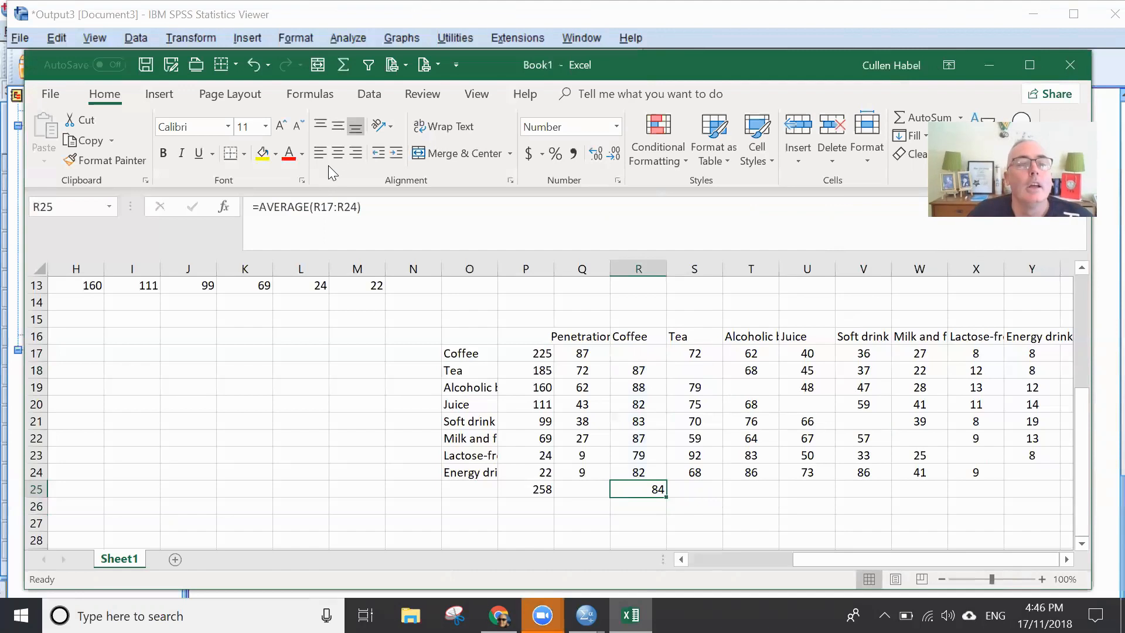
left_click_drag(719, 564, 931, 553)
left_click_drag(997, 543, 998, 543)
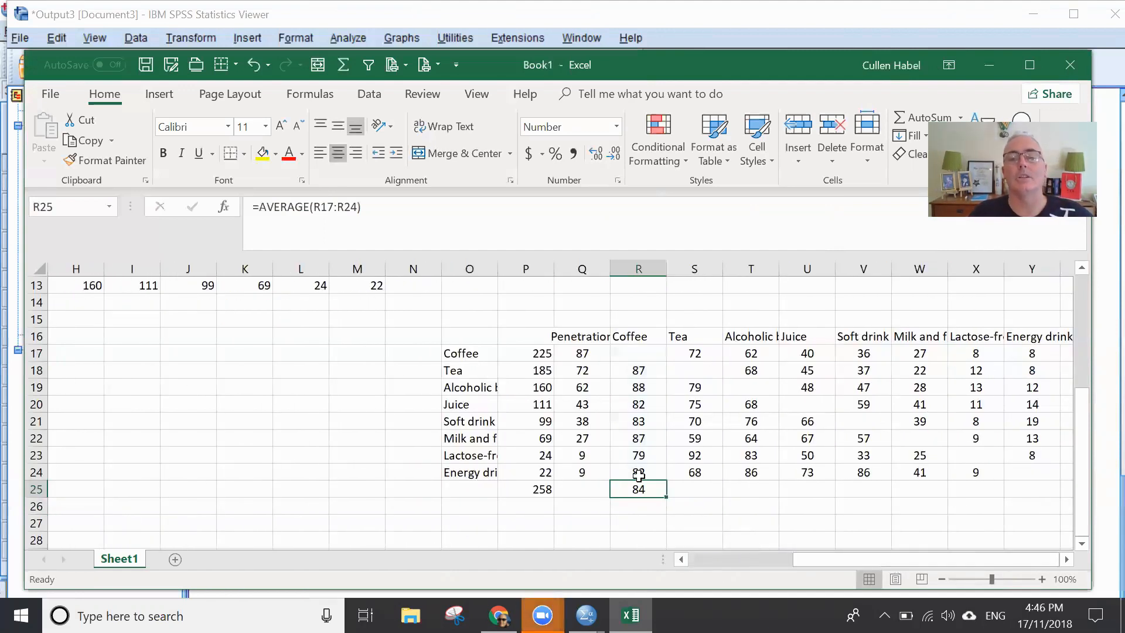
left_click(636, 338)
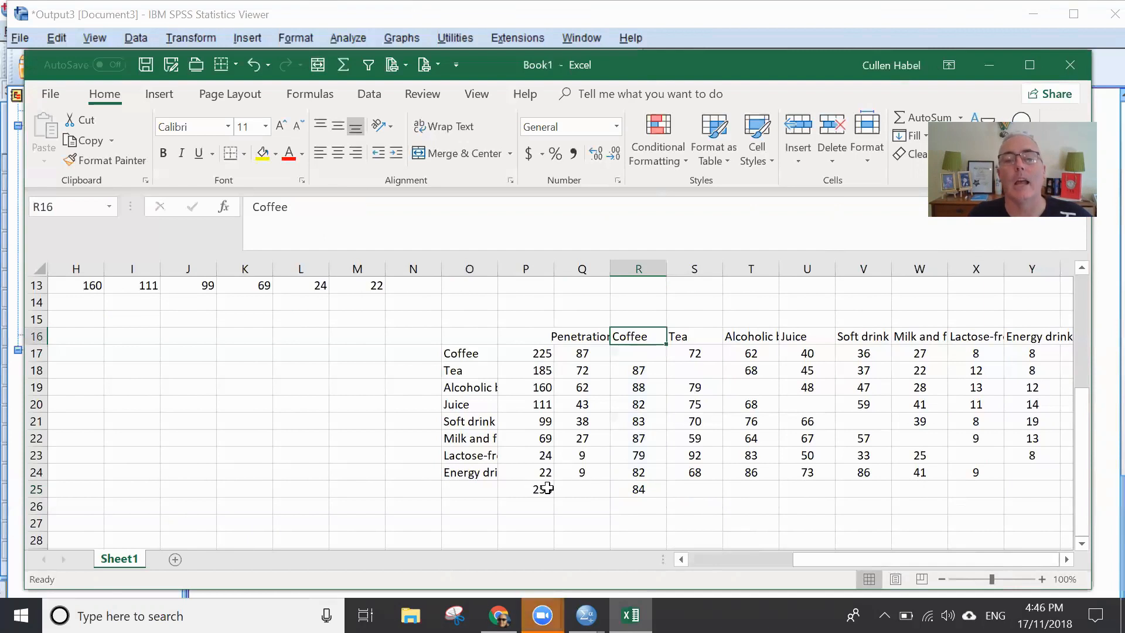
- Label cell Q25 "Average Duplication" and left-align the label
left_click(569, 490)
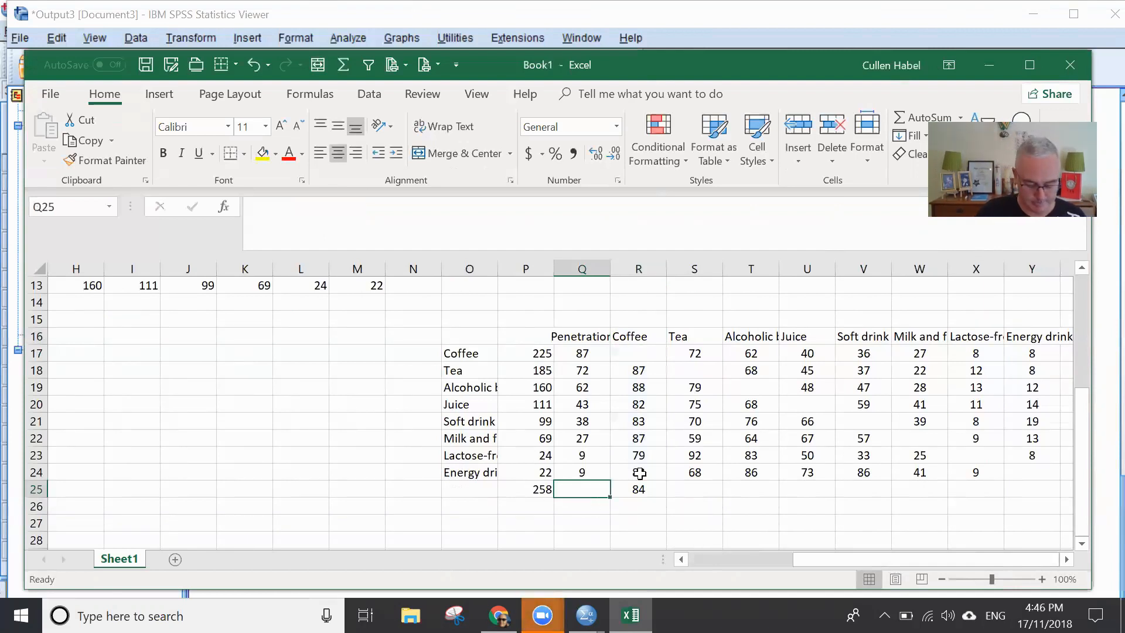
type("Average Duplication")
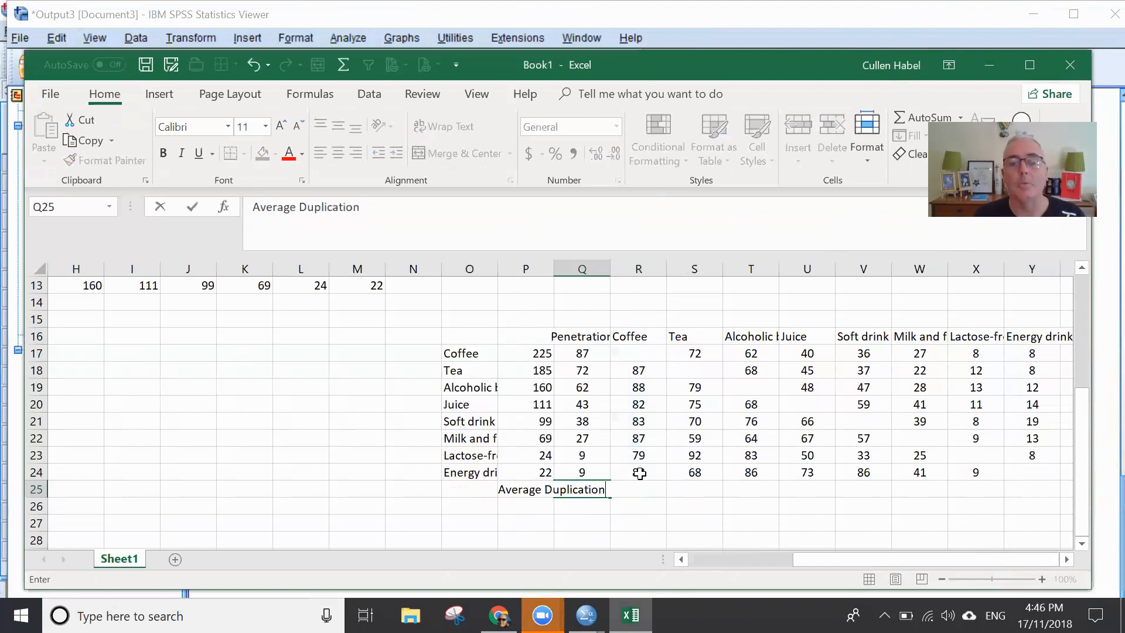
key("Return")
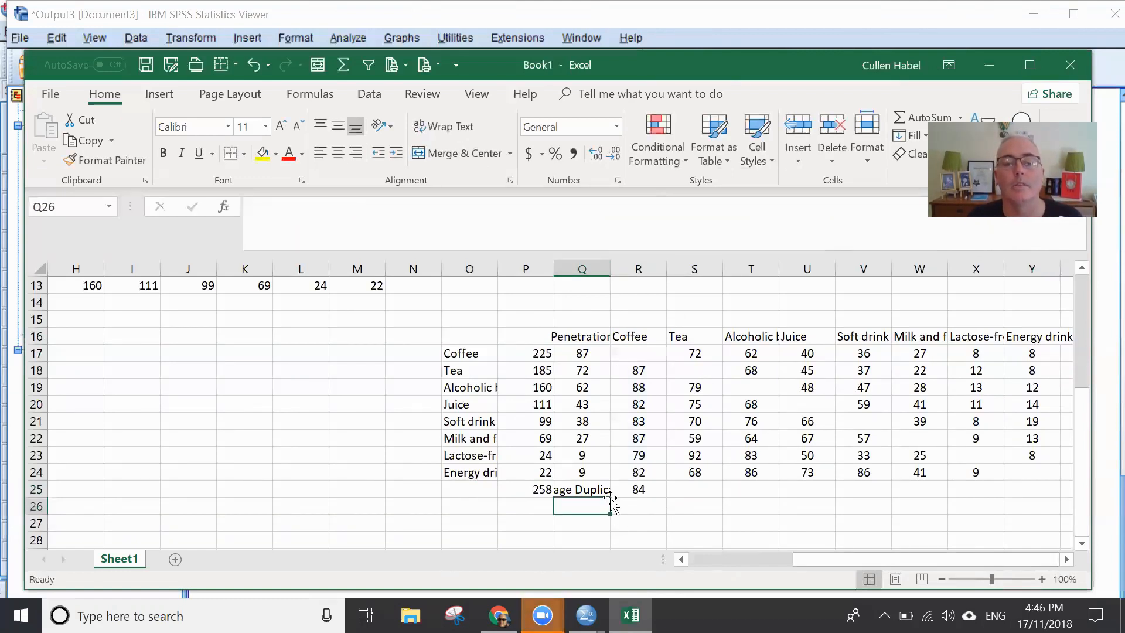
left_click(595, 490)
left_click(320, 153)
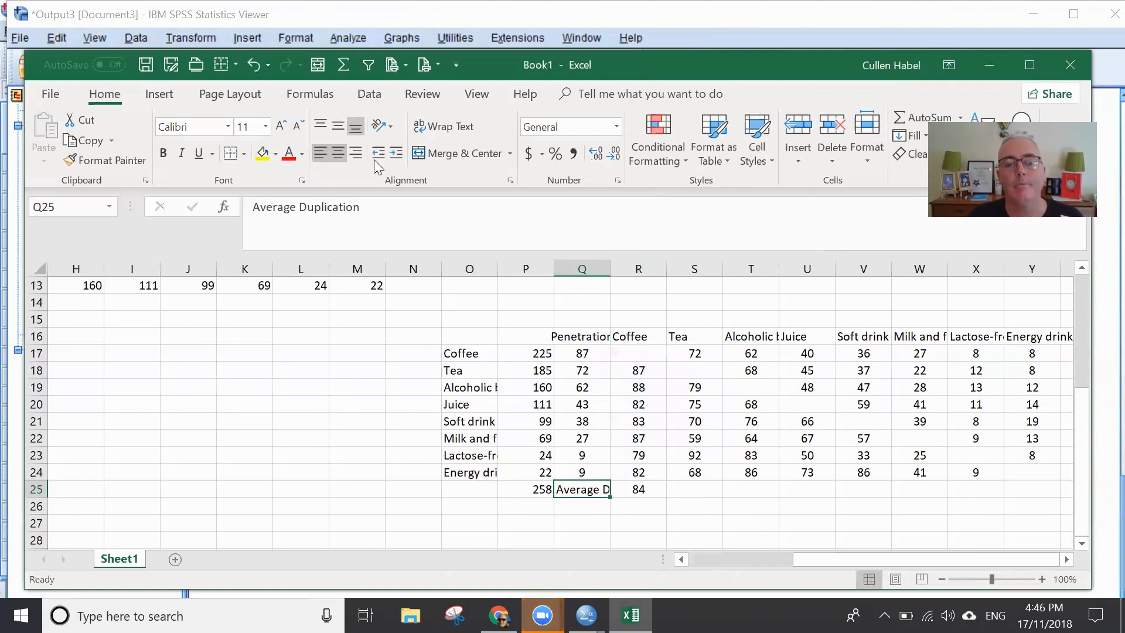
- Fill the average formula from R25 across to Y25 for the remaining beverages
left_click(812, 512)
left_click(662, 492)
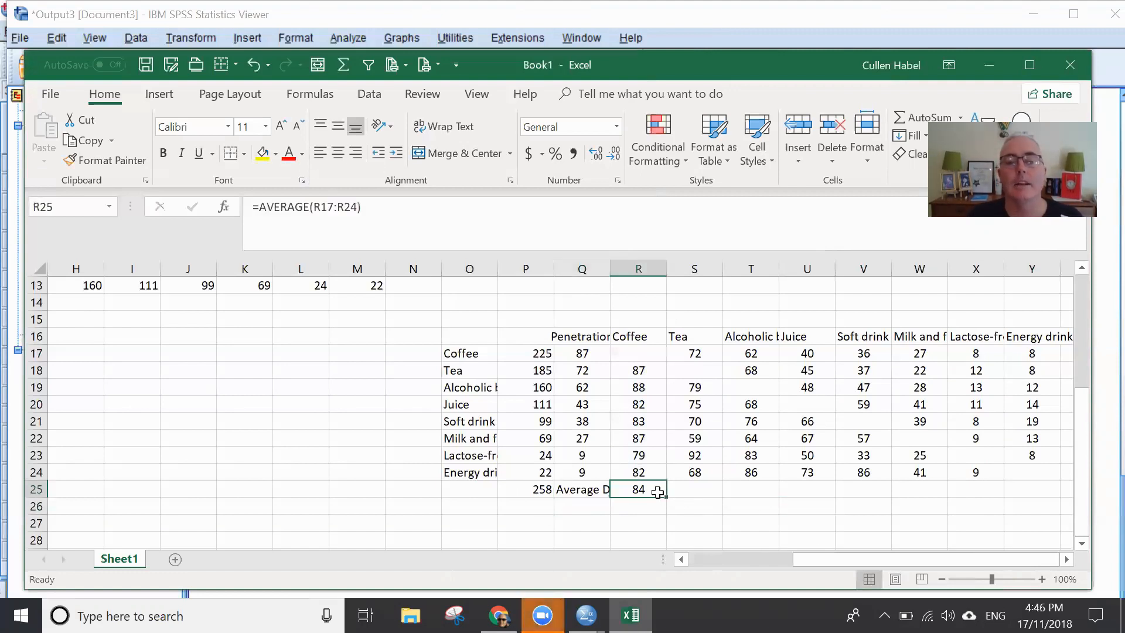
left_click_drag(668, 498, 1041, 494)
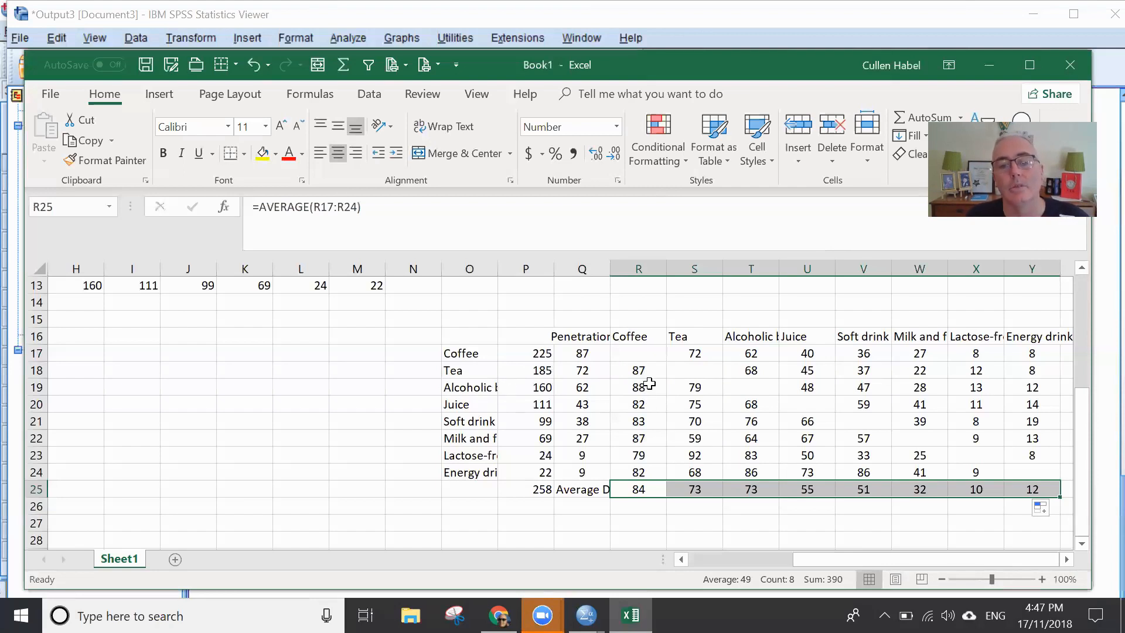
left_click(754, 529)
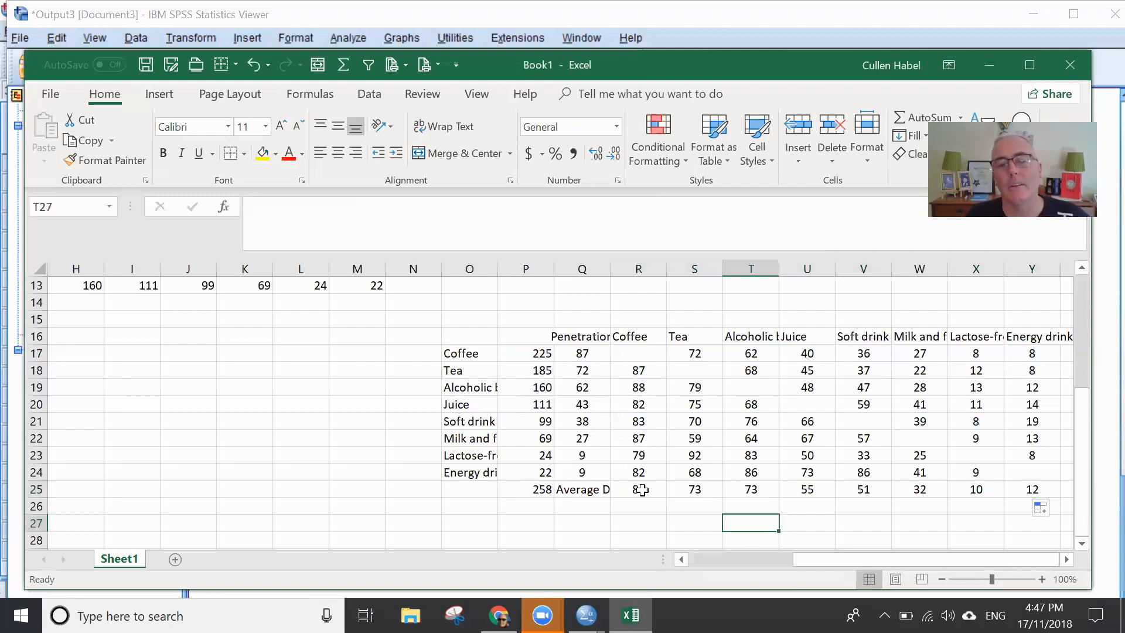
- Make the average duplication values in R25:Y25 bold
left_click_drag(639, 489, 1046, 489)
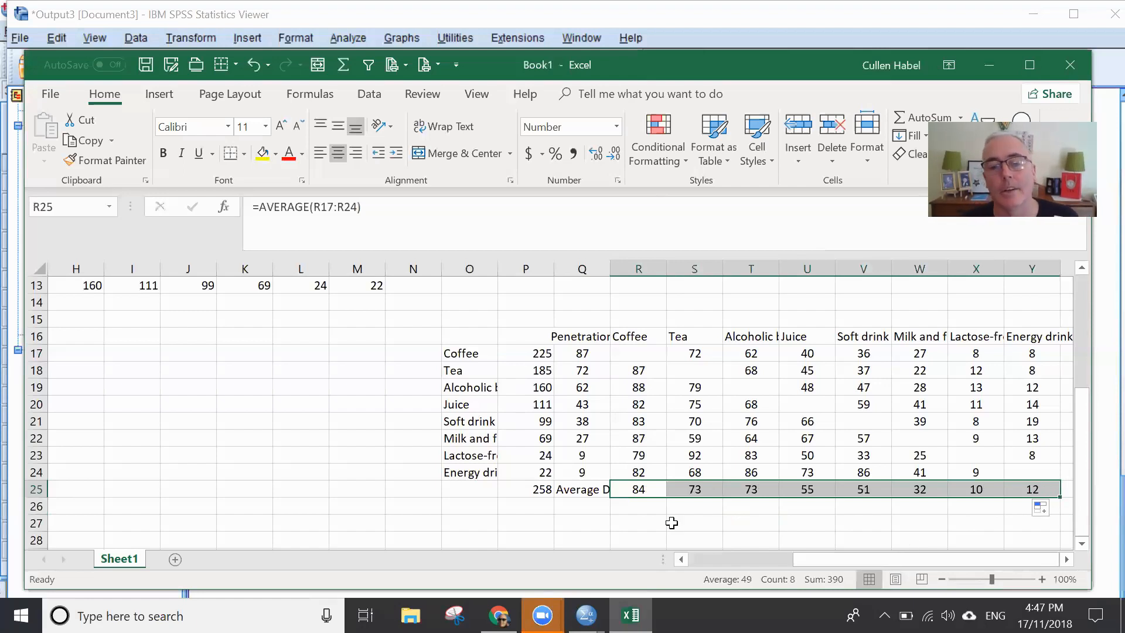
left_click(692, 521)
left_click_drag(647, 487, 1032, 482)
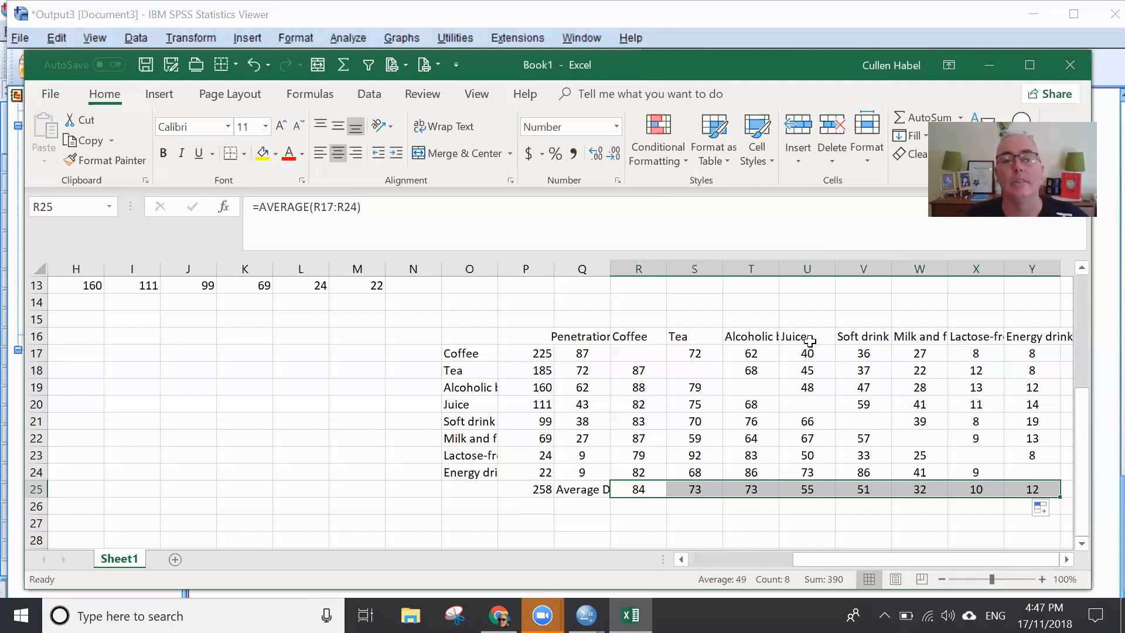
key("ctrl+b")
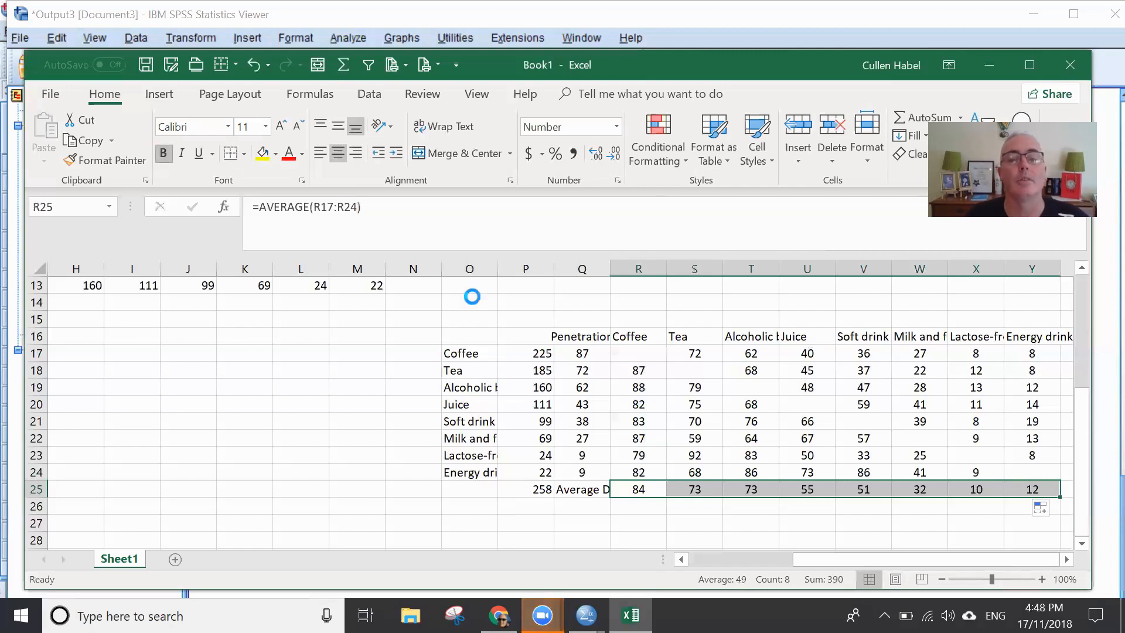
left_click(708, 513)
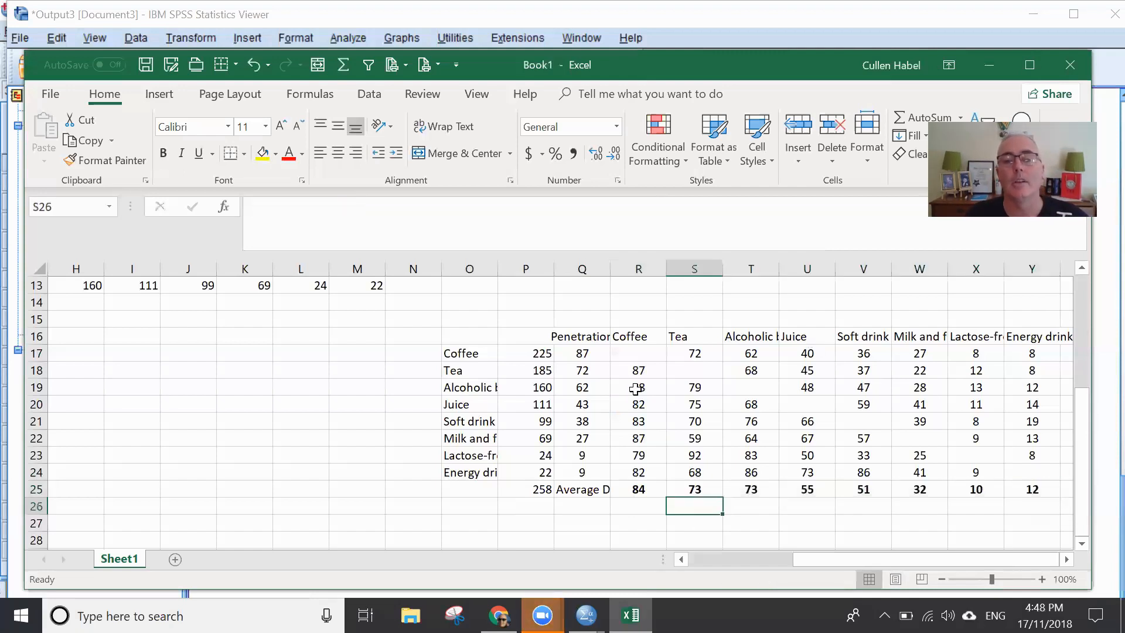
- Compare the Coffee duplications of Tea and Alcoholic beverage drinkers in R18 and R19 with the Coffee average in R25
left_click(652, 351)
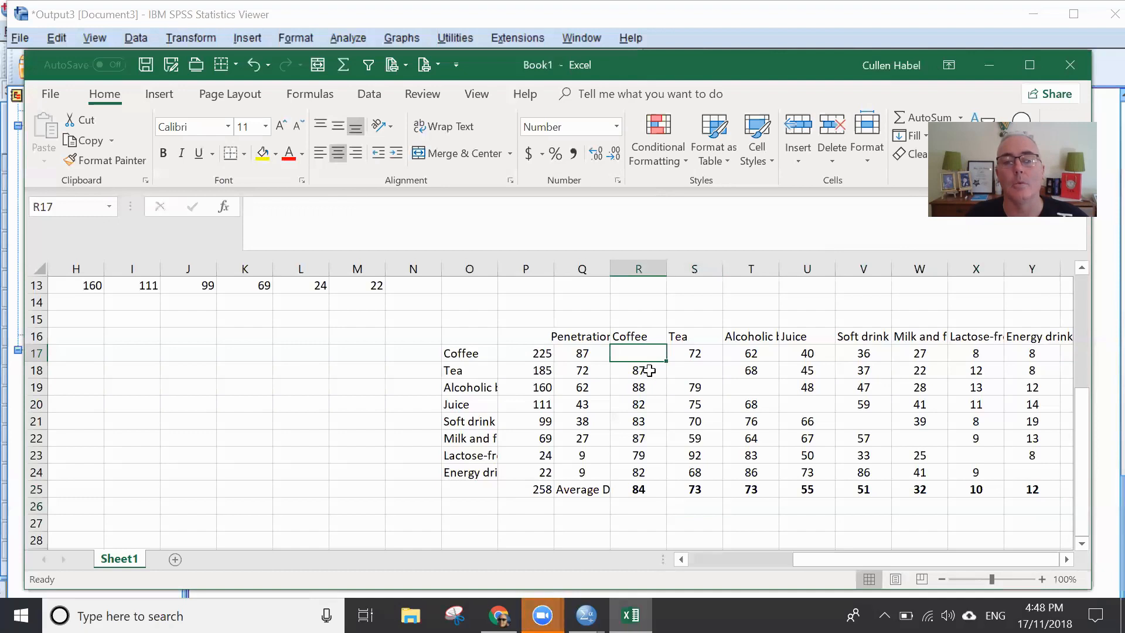
left_click(472, 370)
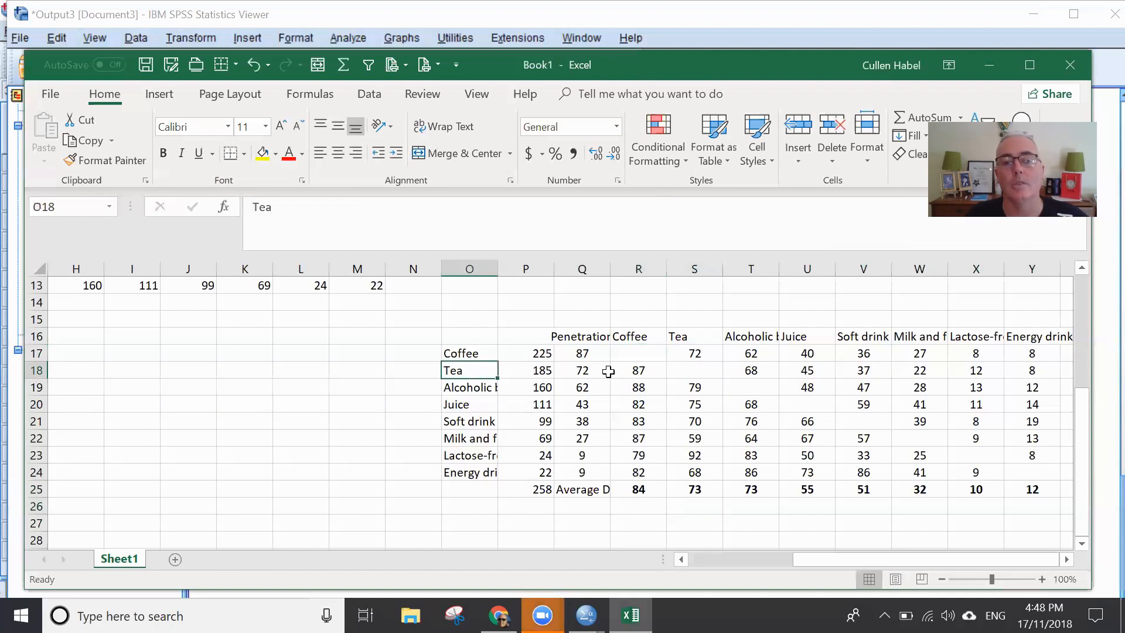
left_click(641, 369)
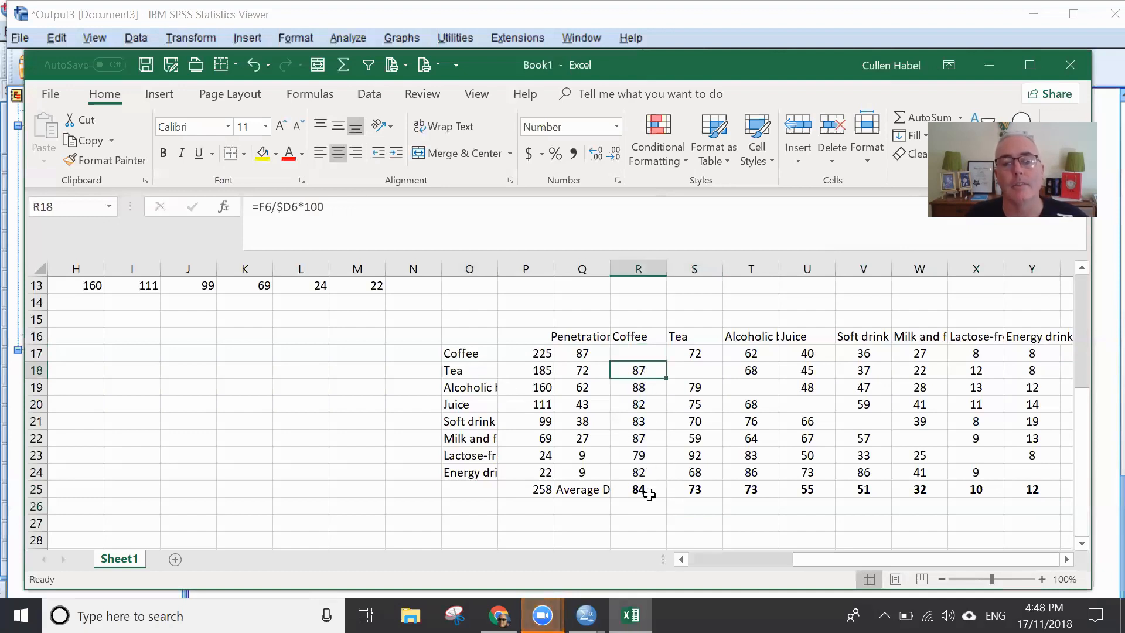
left_click(646, 492)
left_click(640, 370)
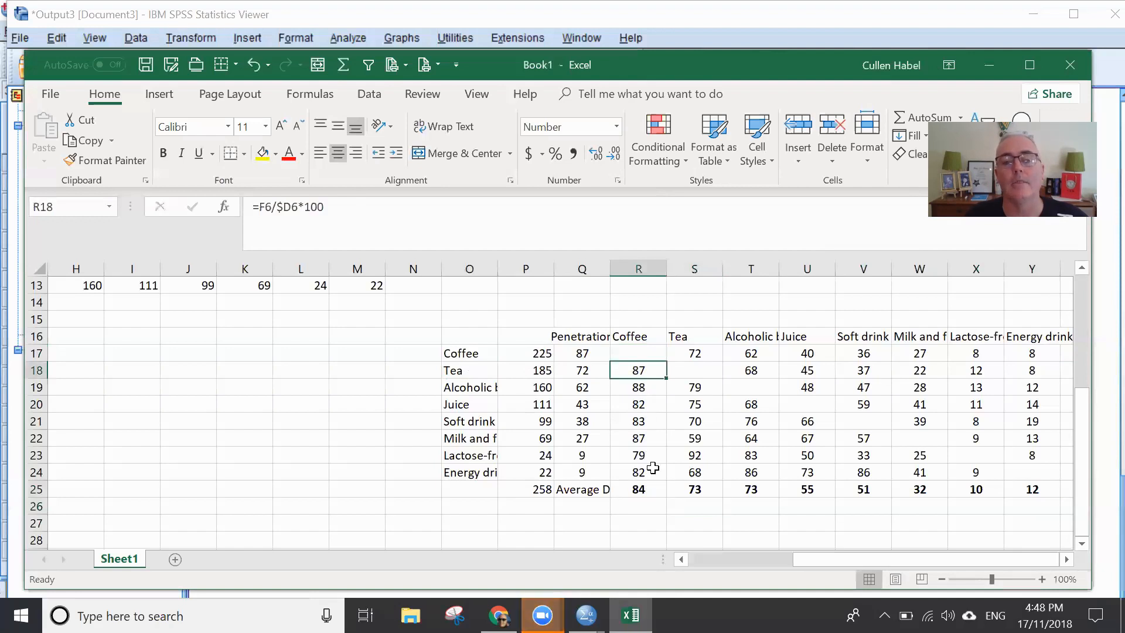
left_click(647, 491)
left_click(640, 388)
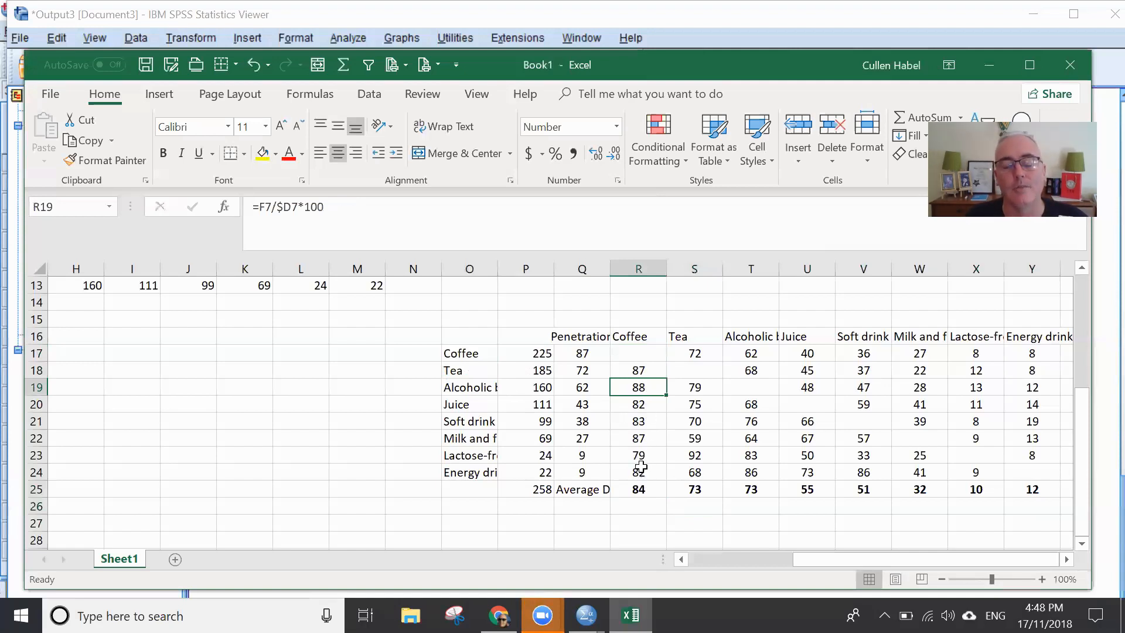
left_click(641, 487)
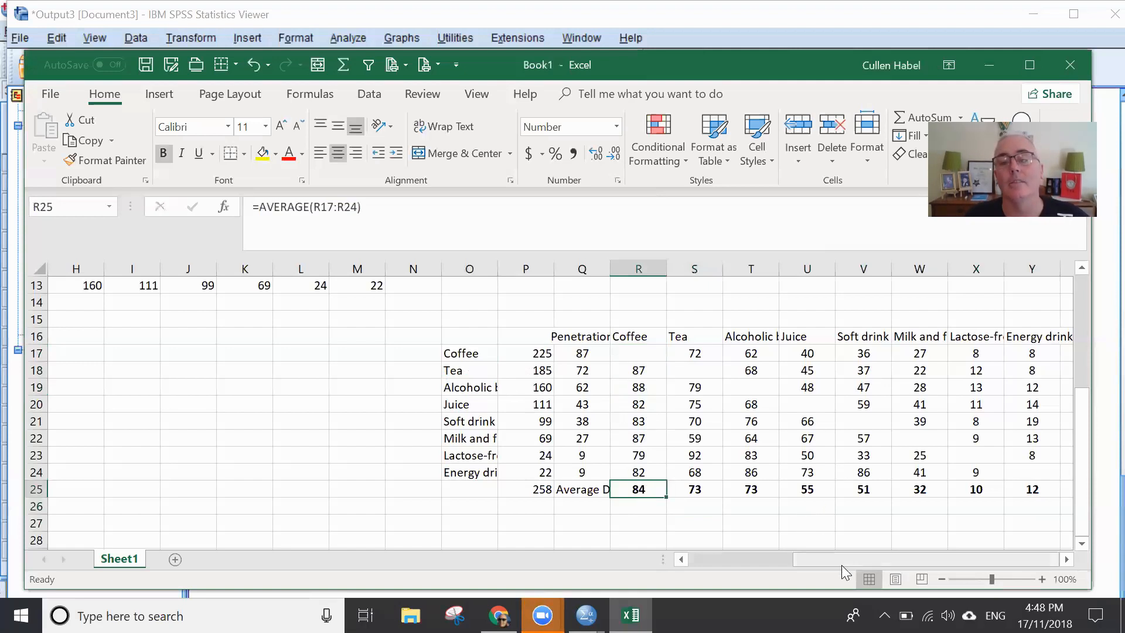
- Enter a table title for the percentage duplications in cell Q15, above the beverage table
left_click_drag(826, 559, 936, 553)
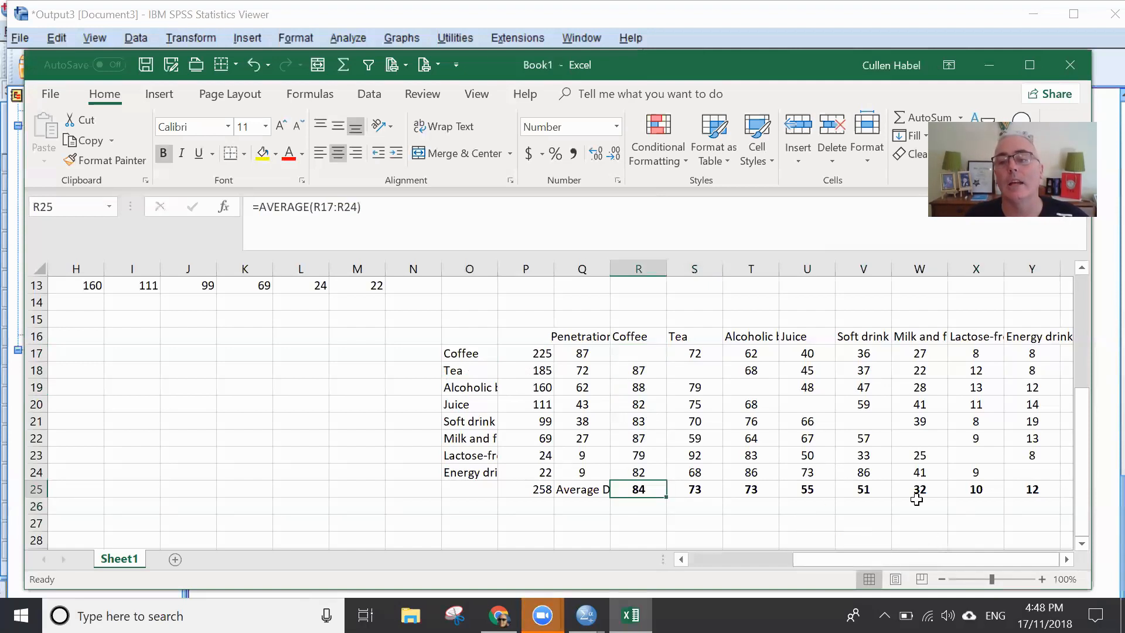
left_click_drag(466, 337, 908, 495)
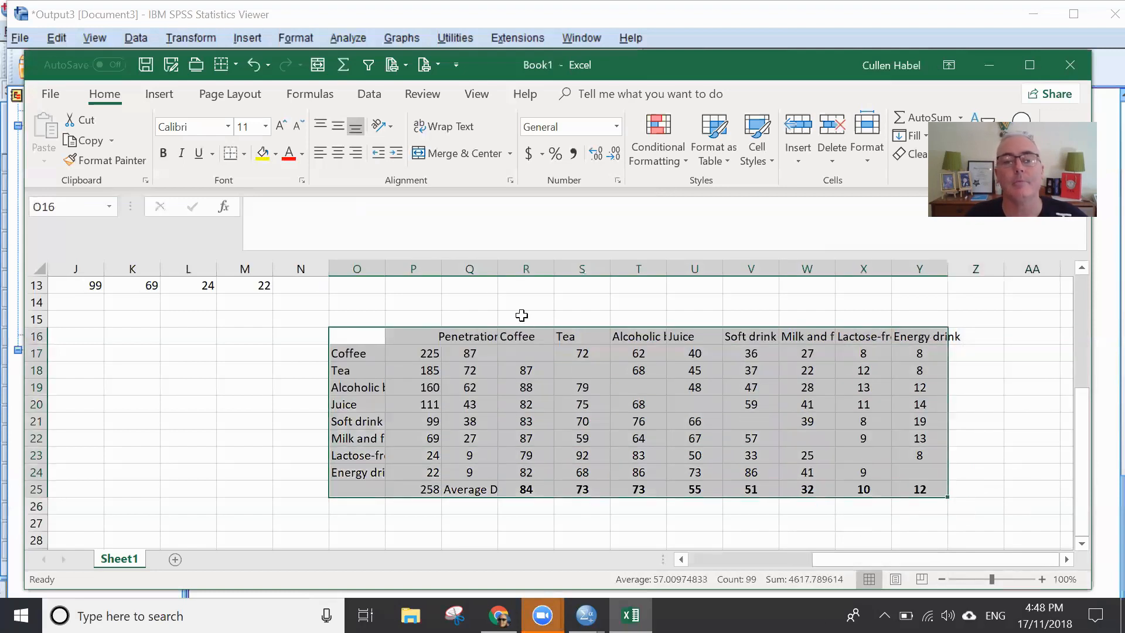
left_click(460, 319)
left_click(470, 304)
left_click(466, 325)
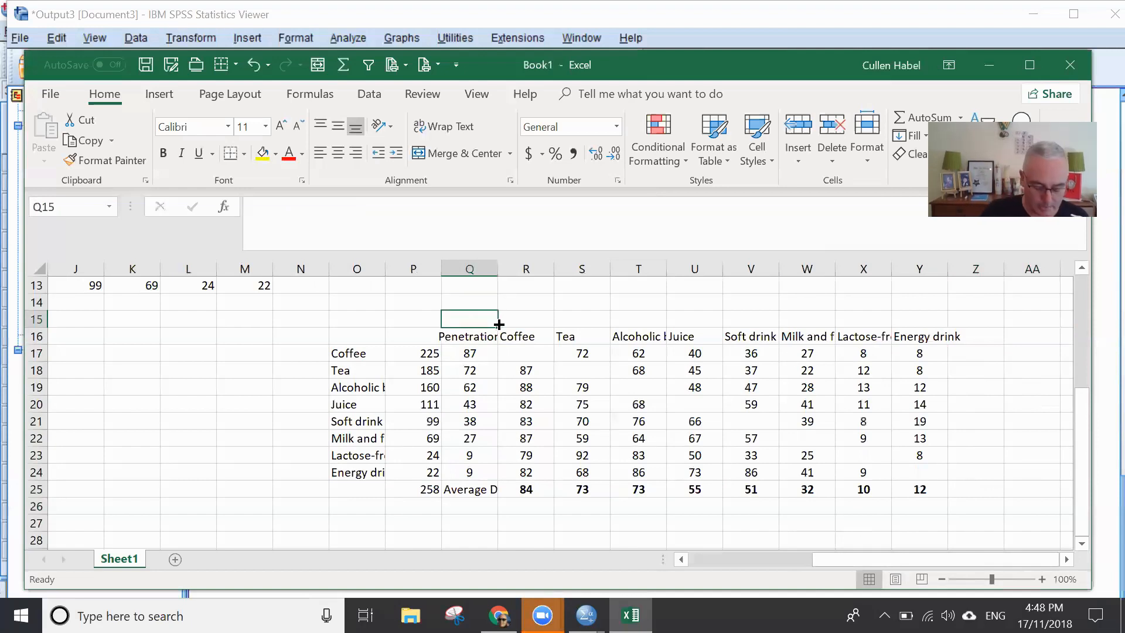
type("Percantage Duplications")
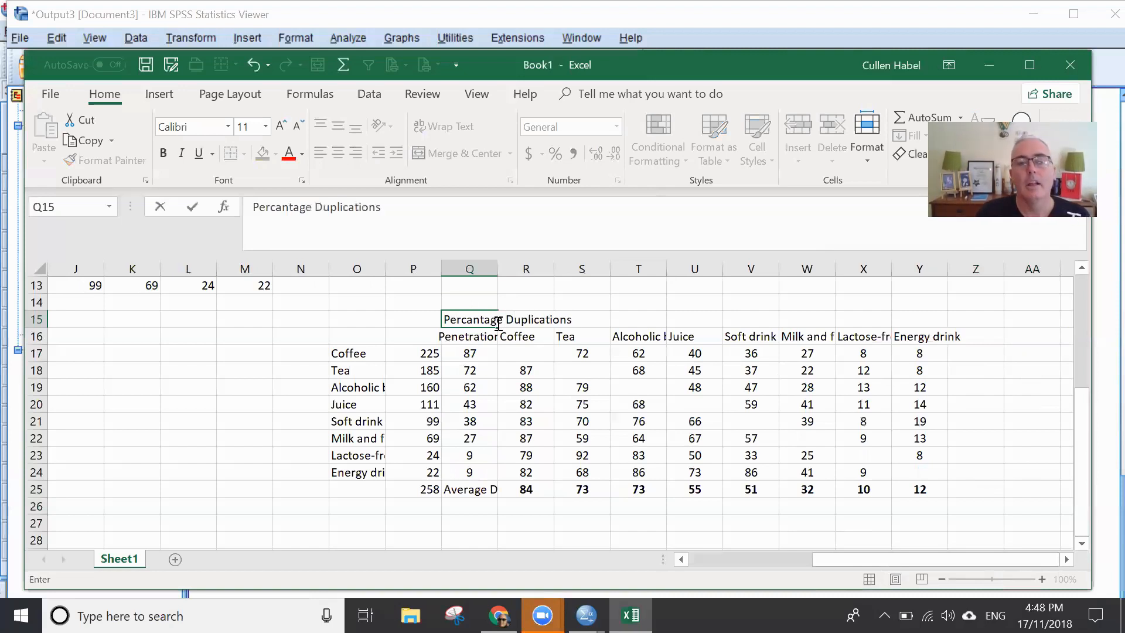
key("Return")
- Correct the spelling of the title in Q15 so it reads "Percentage Duplications"
left_click(476, 319)
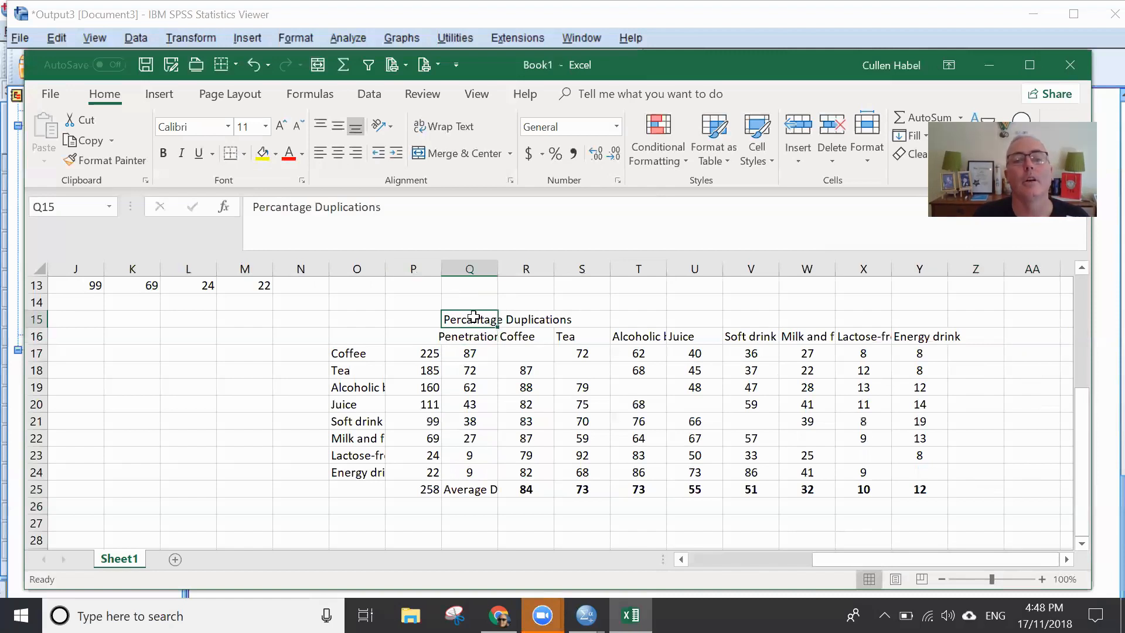
double_click(474, 318)
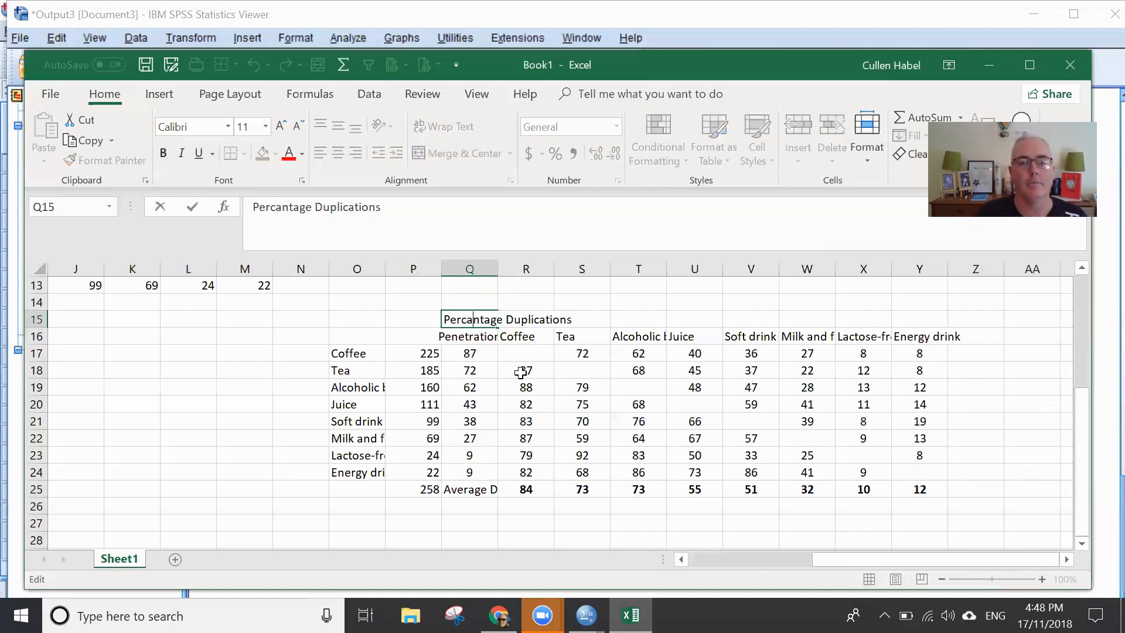
key("BackSpace")
type("e")
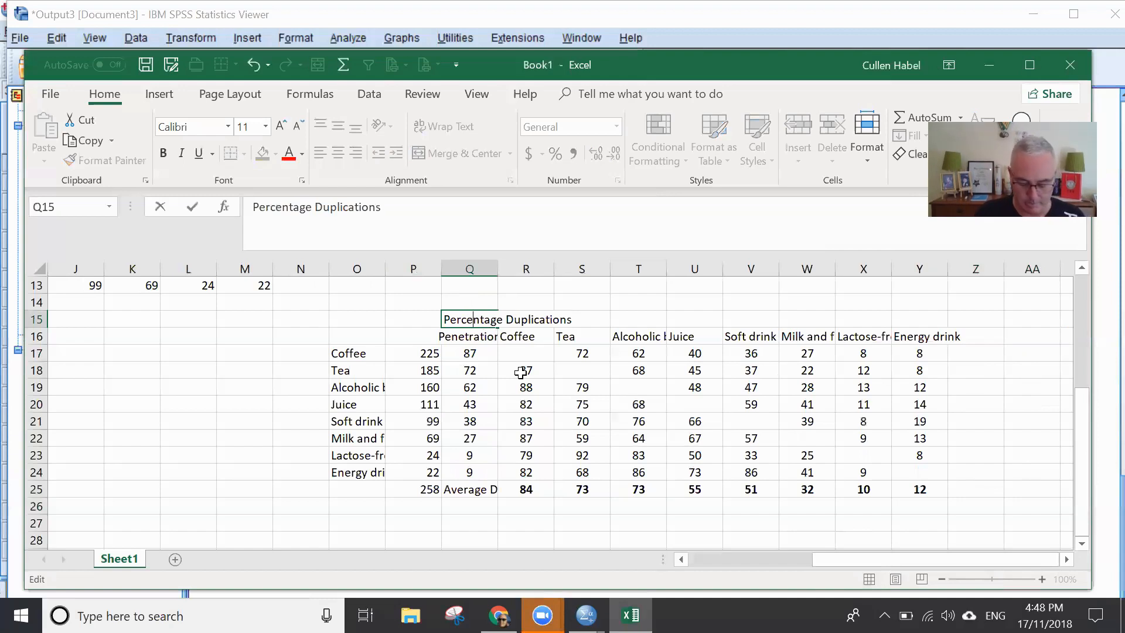
left_click(645, 314)
left_click(490, 321)
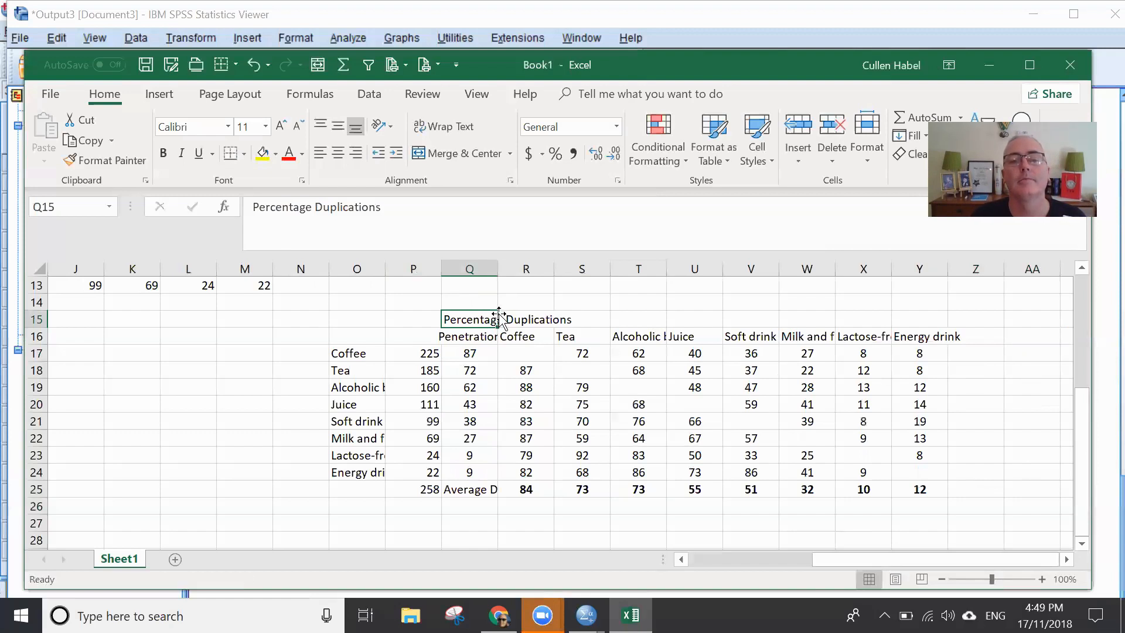
- Move the "Percentage Duplications" title to R15 and format it as bold 18-point text
left_click_drag(496, 317, 533, 322)
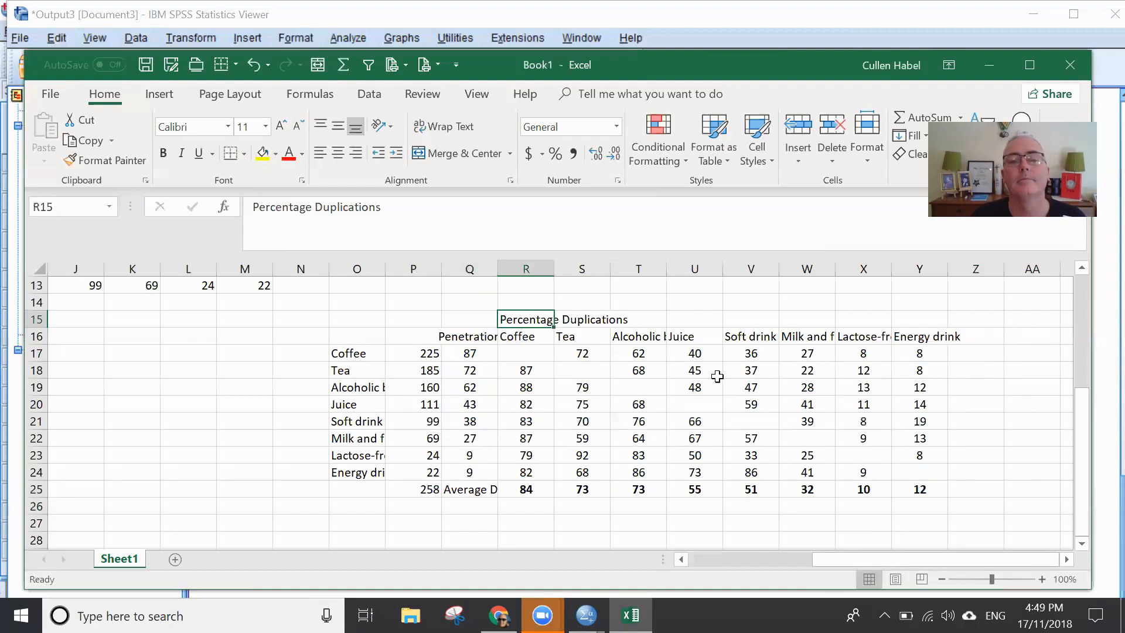
left_click(741, 433)
left_click(533, 319)
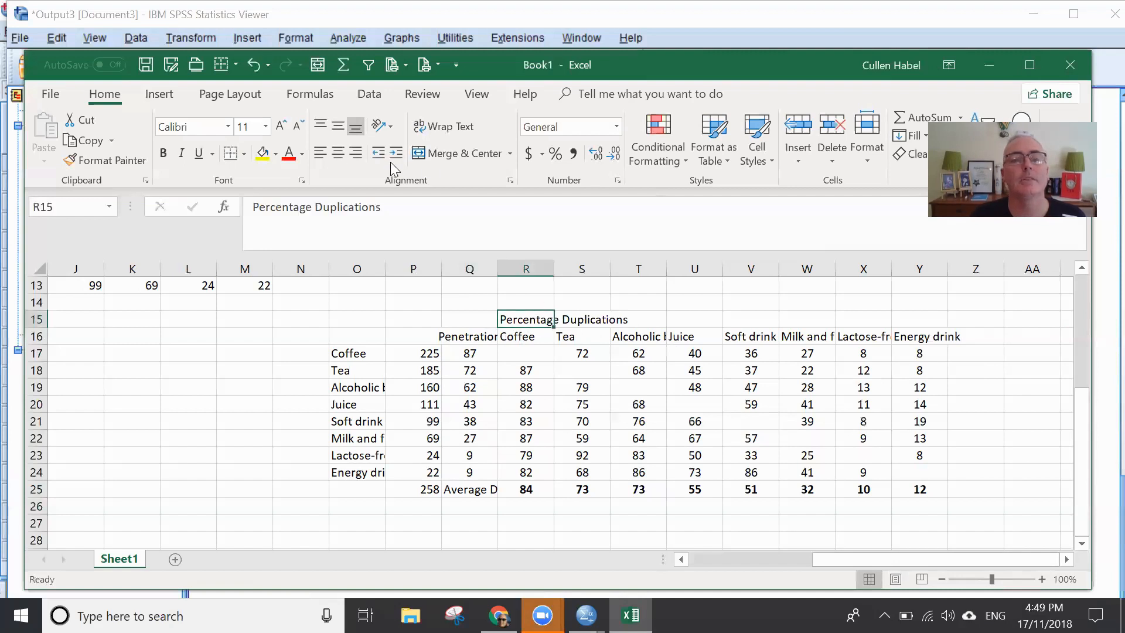
left_click(281, 126)
left_click(281, 126)
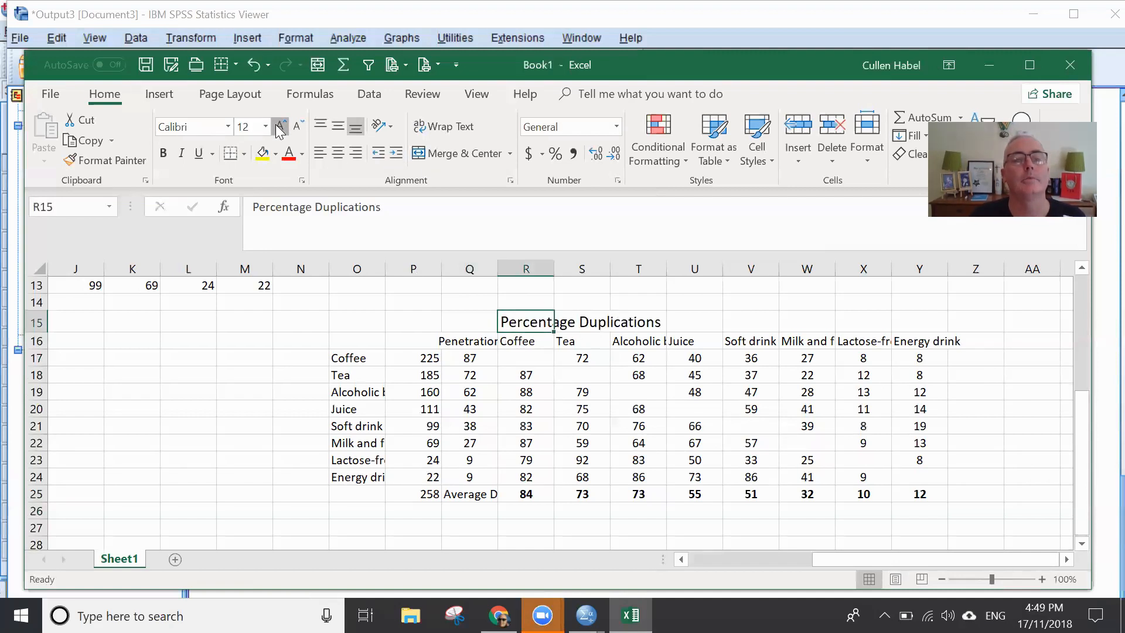
left_click(280, 127)
left_click(281, 127)
left_click(163, 153)
left_click(844, 460)
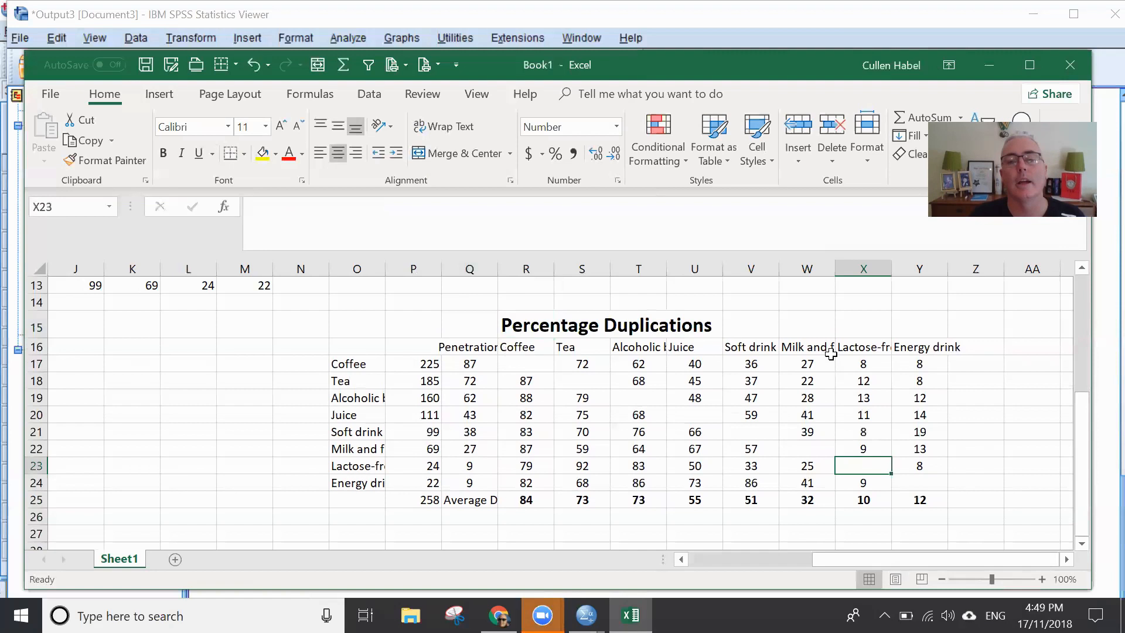
- Copy the whole titled duplication table O15:Y25 and paste the copy starting at AA27
left_click_drag(347, 326, 751, 324)
left_click_drag(884, 321, 900, 498)
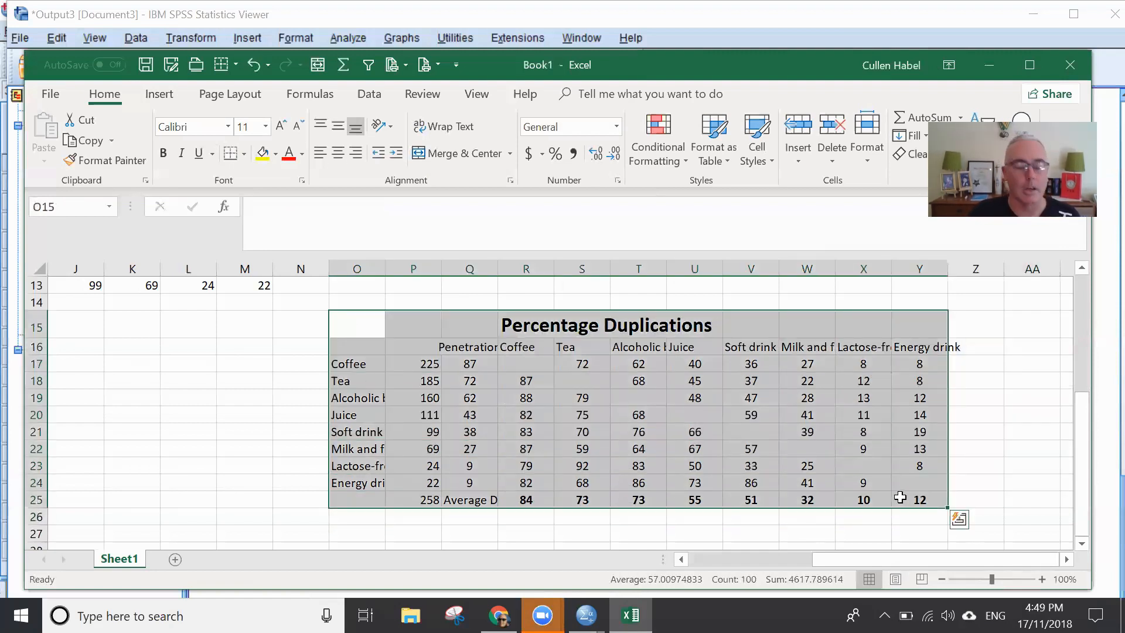
key("ctrl+c")
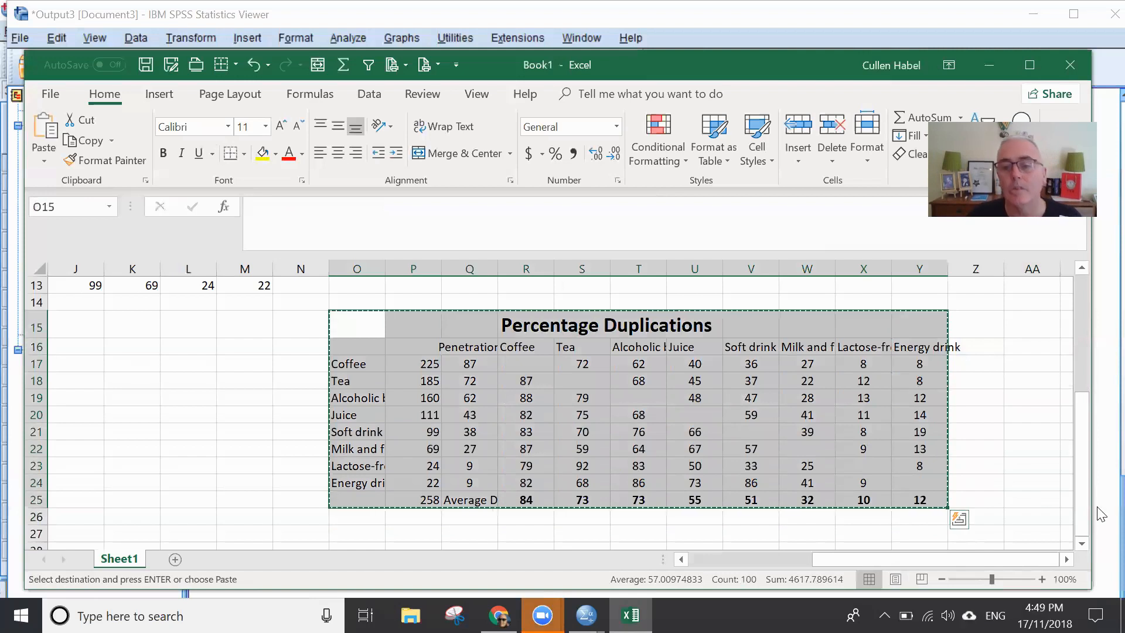
left_click(1017, 530)
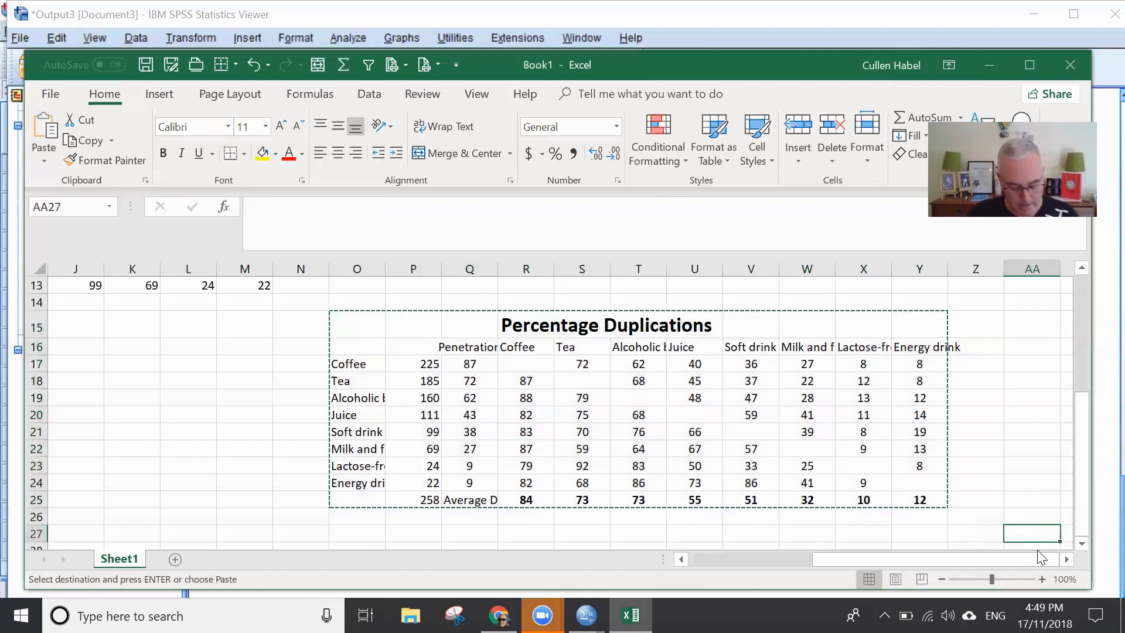
key("ctrl+v")
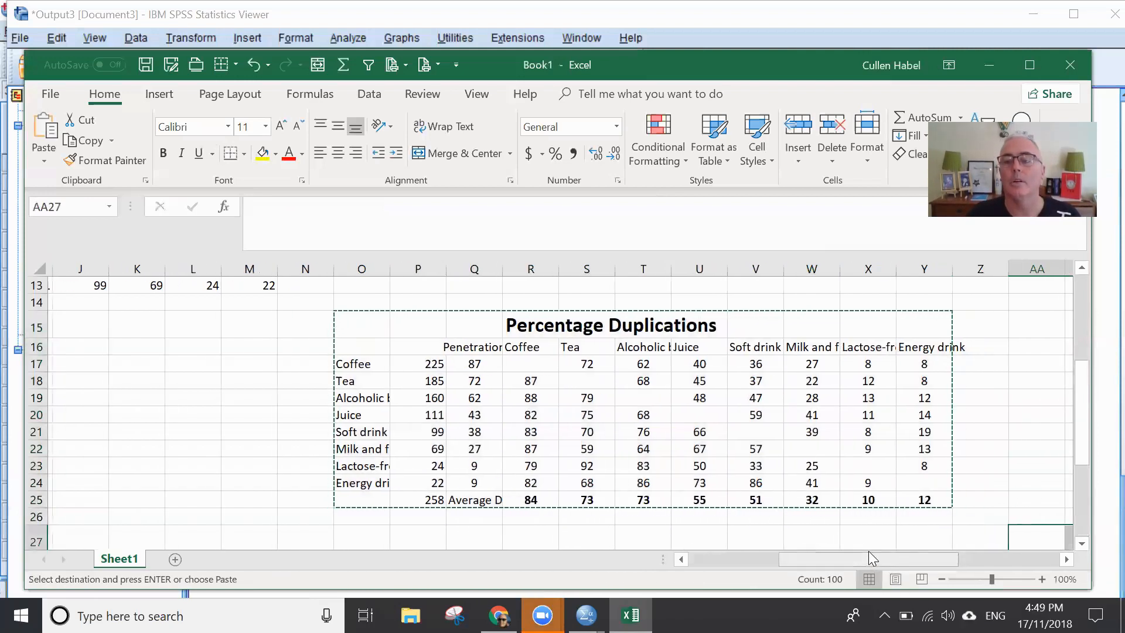
- Correct the copied table's penetration values in AC29:AC36 and clear its duplication values in AD29:AK36
left_click_drag(866, 555, 1013, 558)
scroll(909, 434, "down", 3)
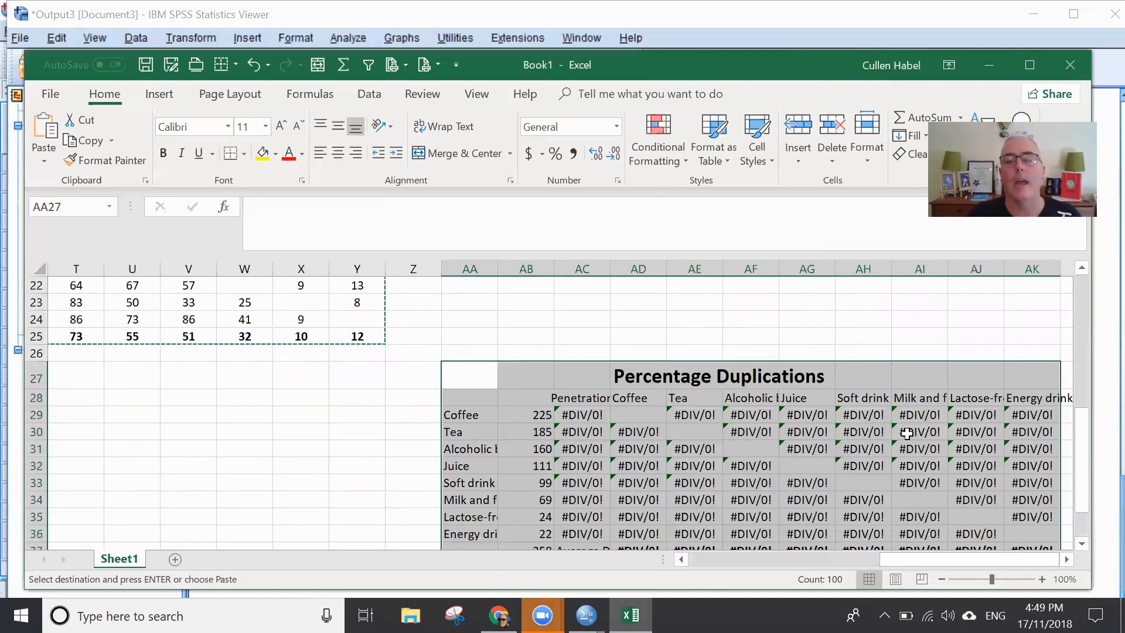
scroll(909, 433, "down", 1)
left_click(582, 363)
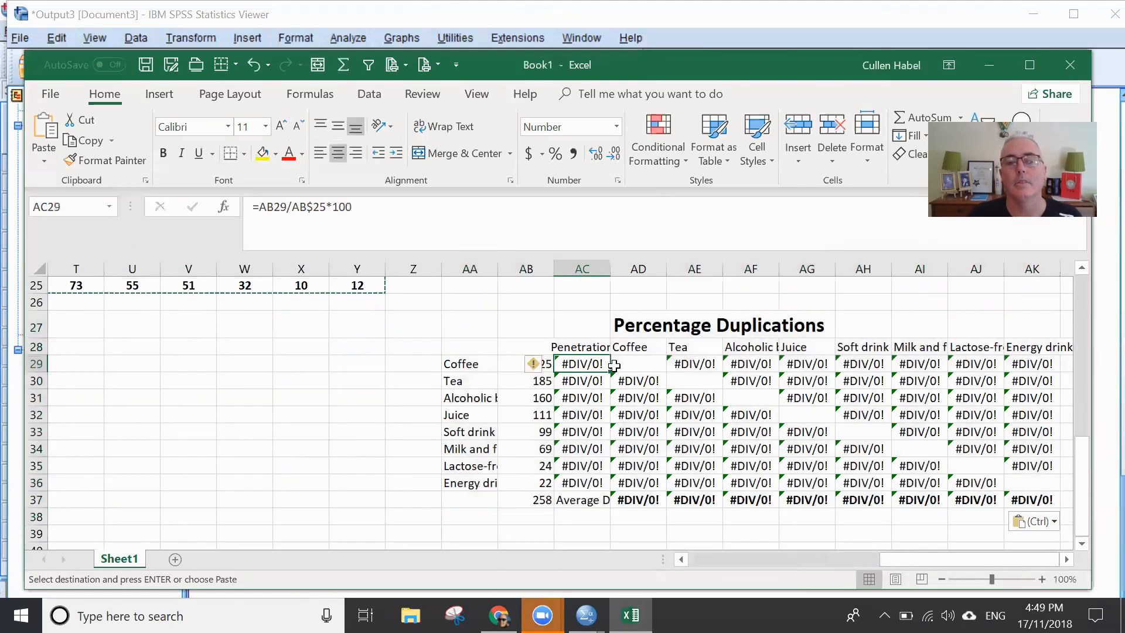
key("shift+Right")
key("shift+Right")
key("shift+Right")
key("shift+Right")
key("shift+Right")
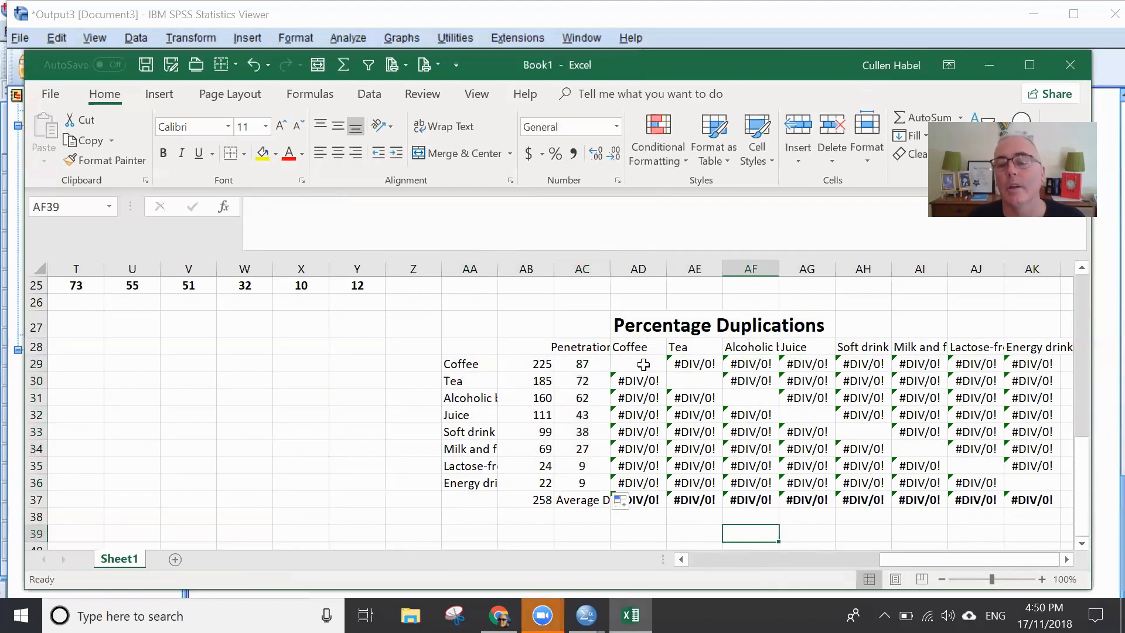
left_click_drag(638, 363, 858, 484)
key("Delete")
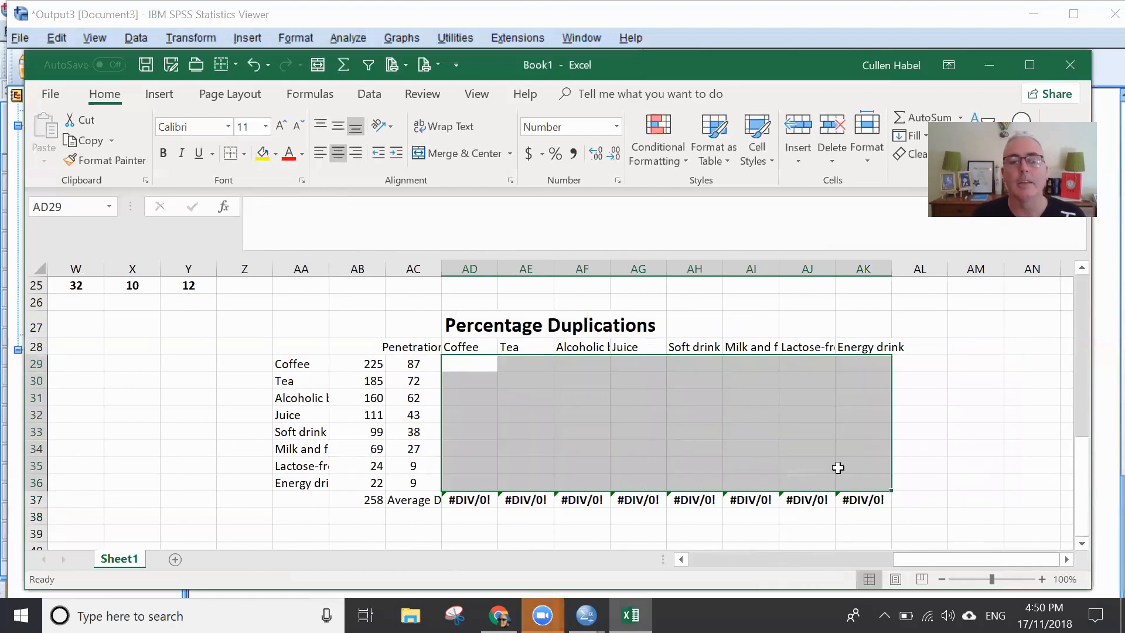
- Clear the copied table's Average Duplication label and its averages in AC37:AK37
key("Down")
key("Down")
left_click(478, 514)
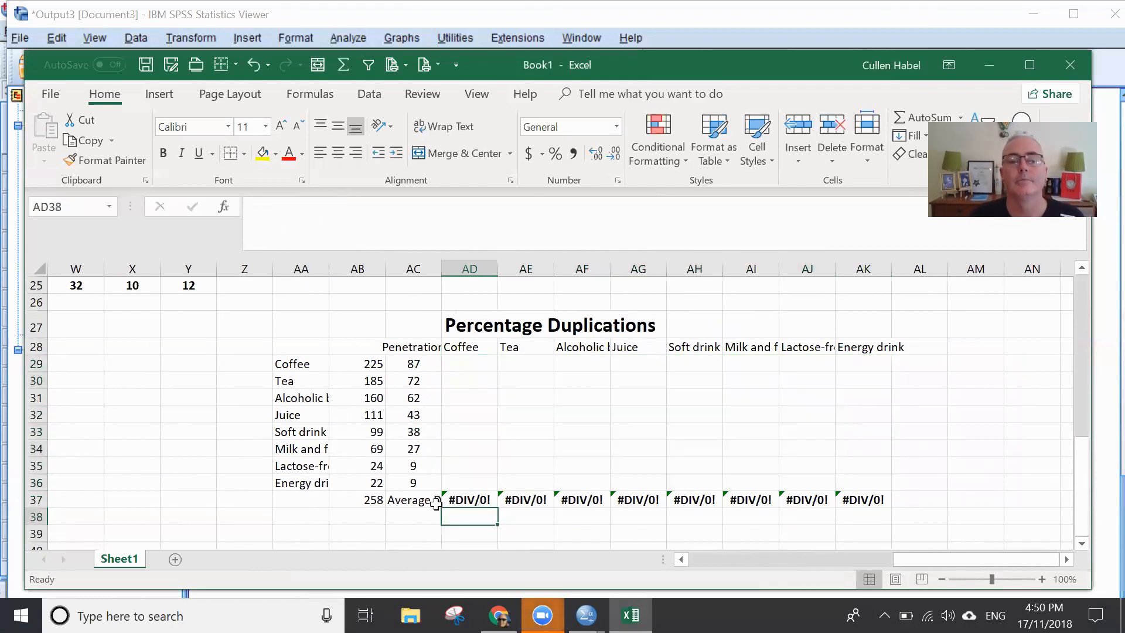
left_click(481, 501)
left_click_drag(543, 502, 644, 516)
left_click_drag(403, 501, 879, 492)
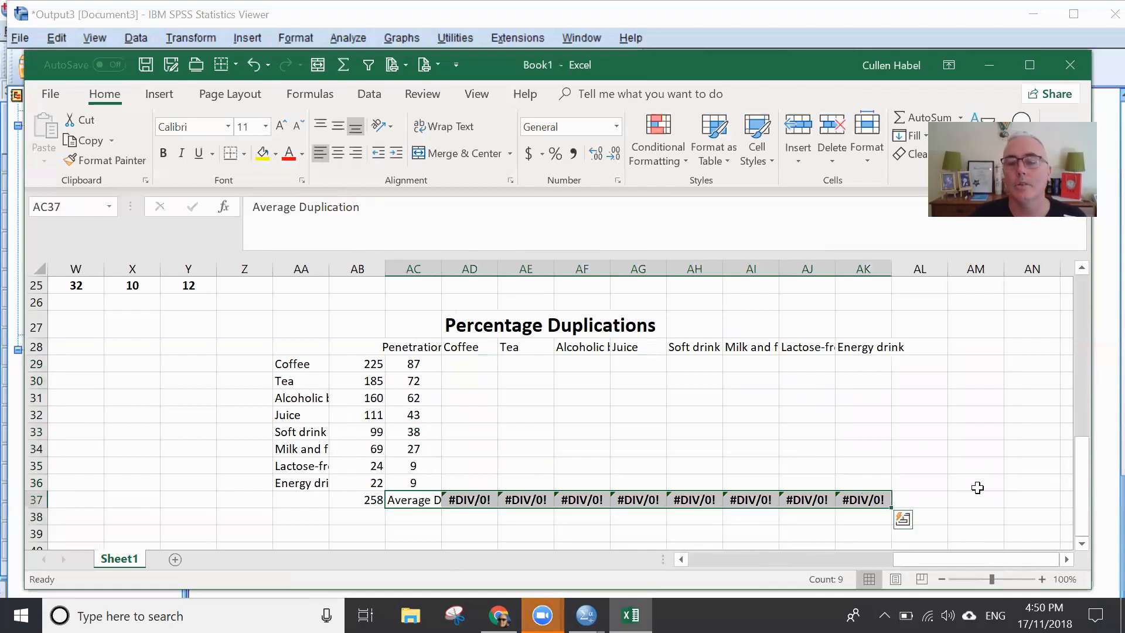
key("Delete")
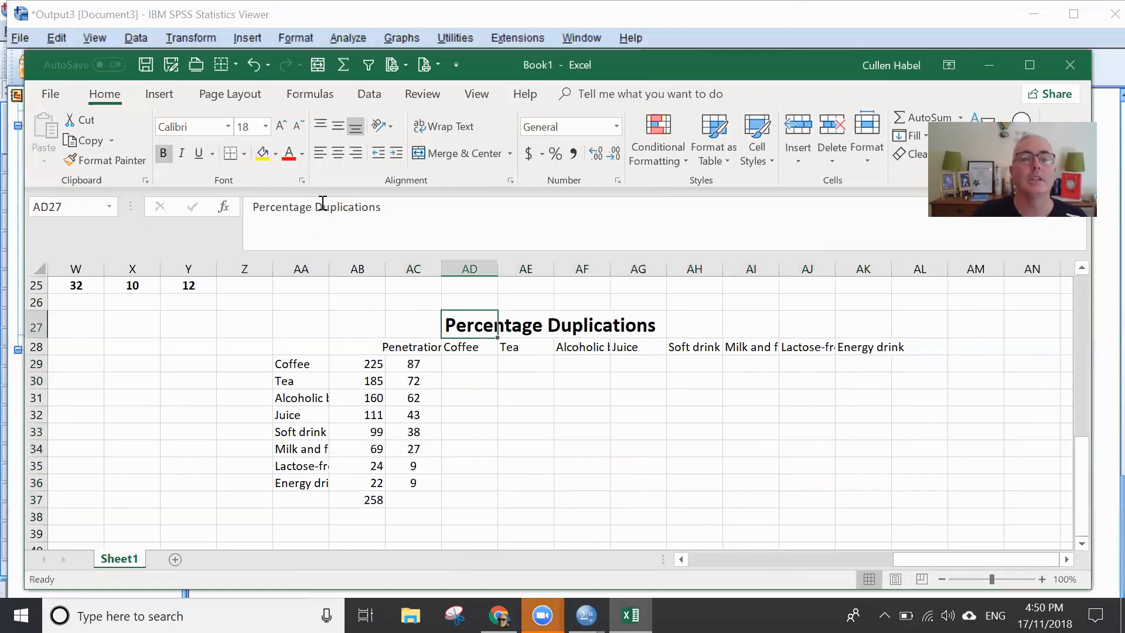
- Change the copied table's title in AD27 to "Duplication Deviations"
type("S")
left_click_drag(315, 207, 211, 216)
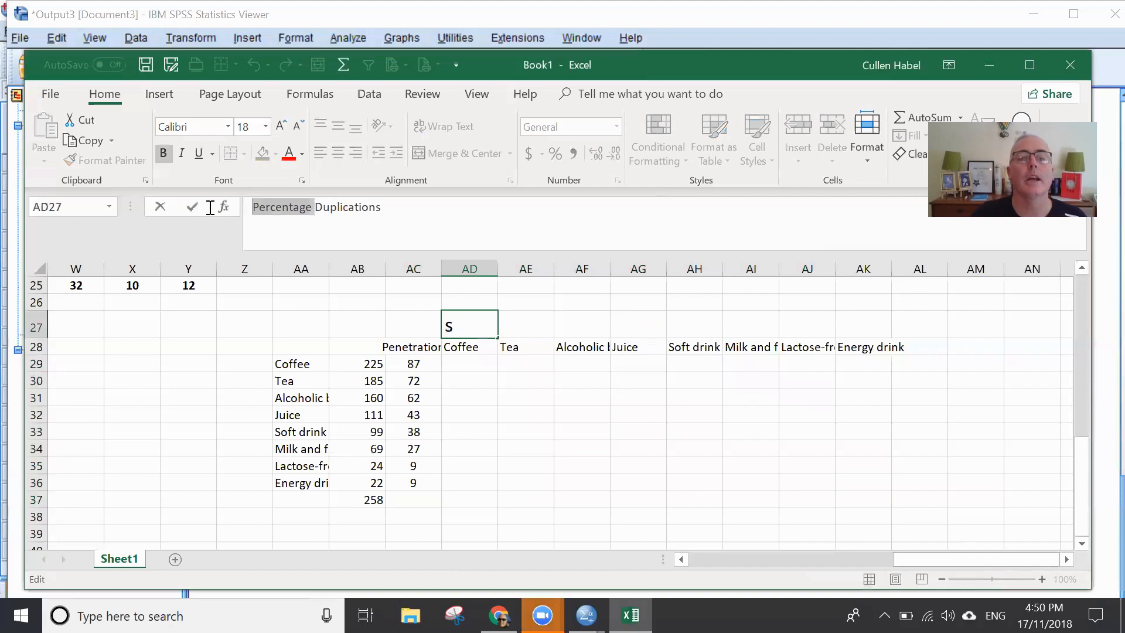
key("Delete")
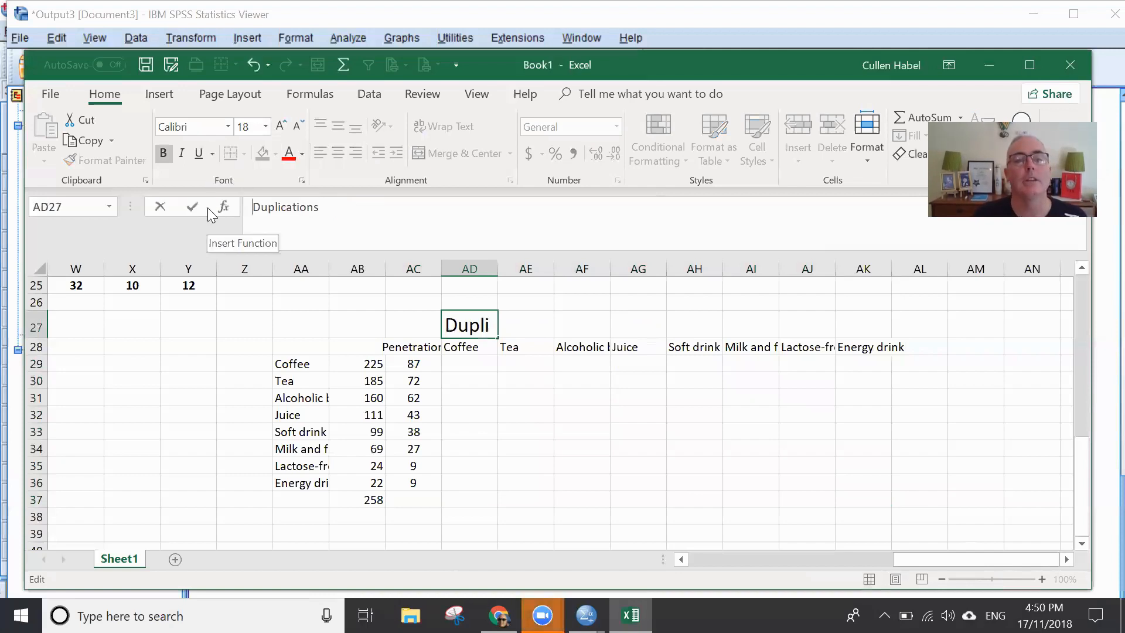
key("End")
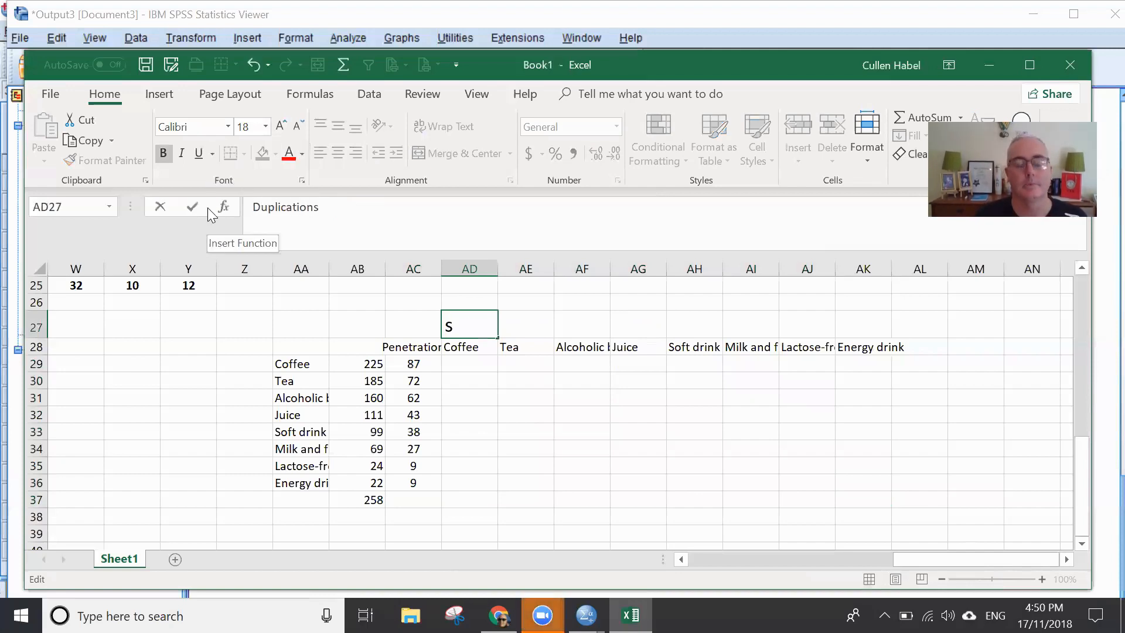
key("BackSpace")
type("Devi")
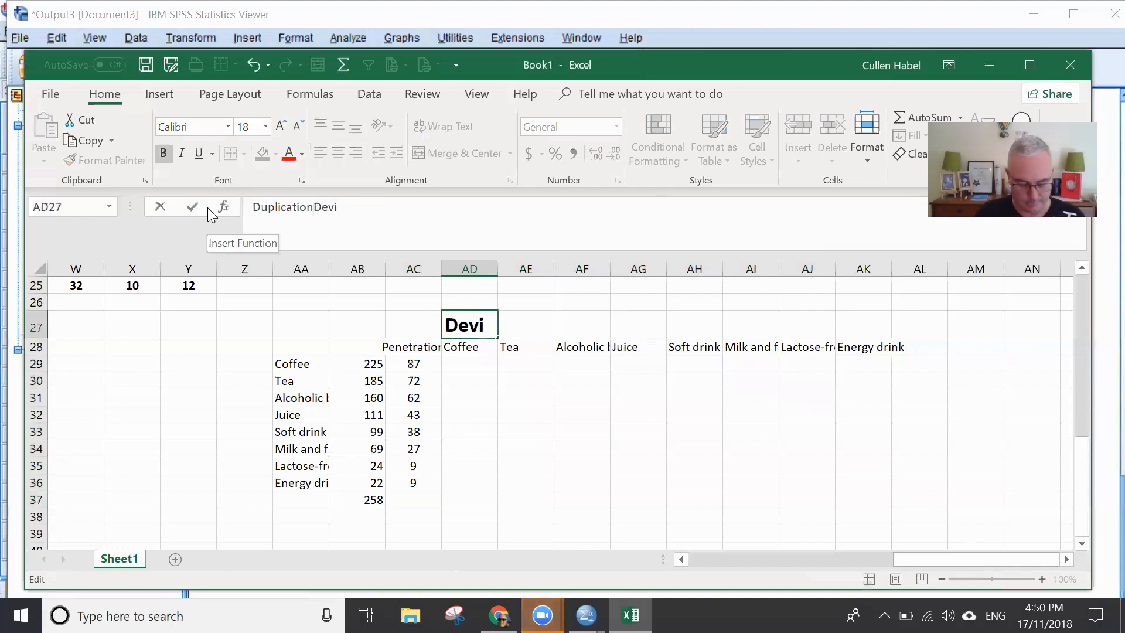
type("ations")
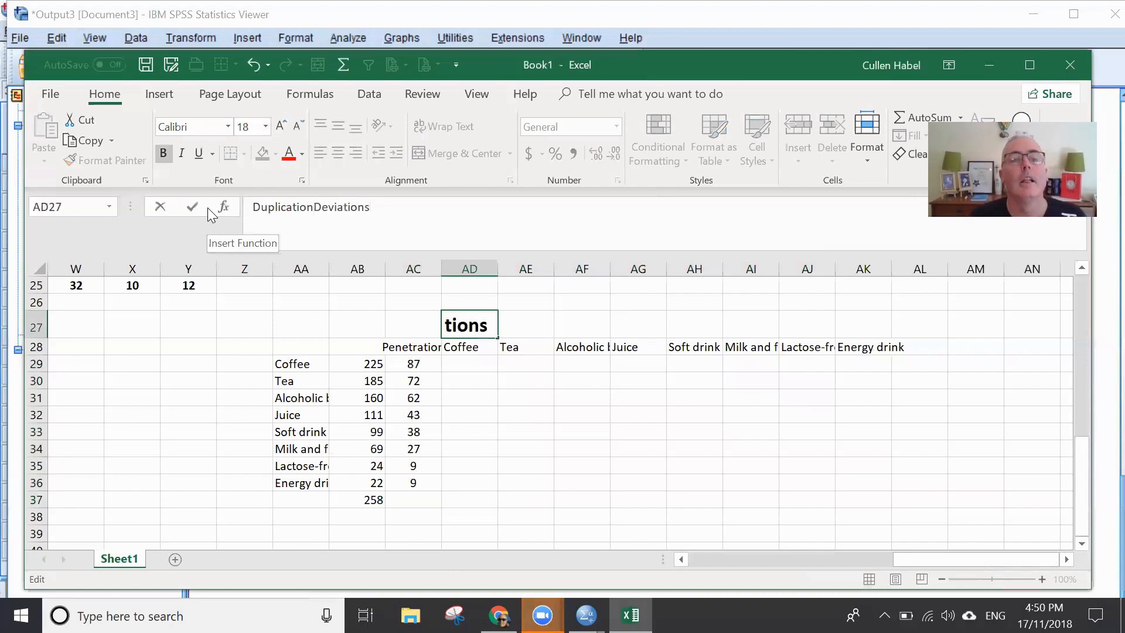
key("Left")
key("Left")
key("Left")
key("Left")
key("Left")
key("Left")
key("Left")
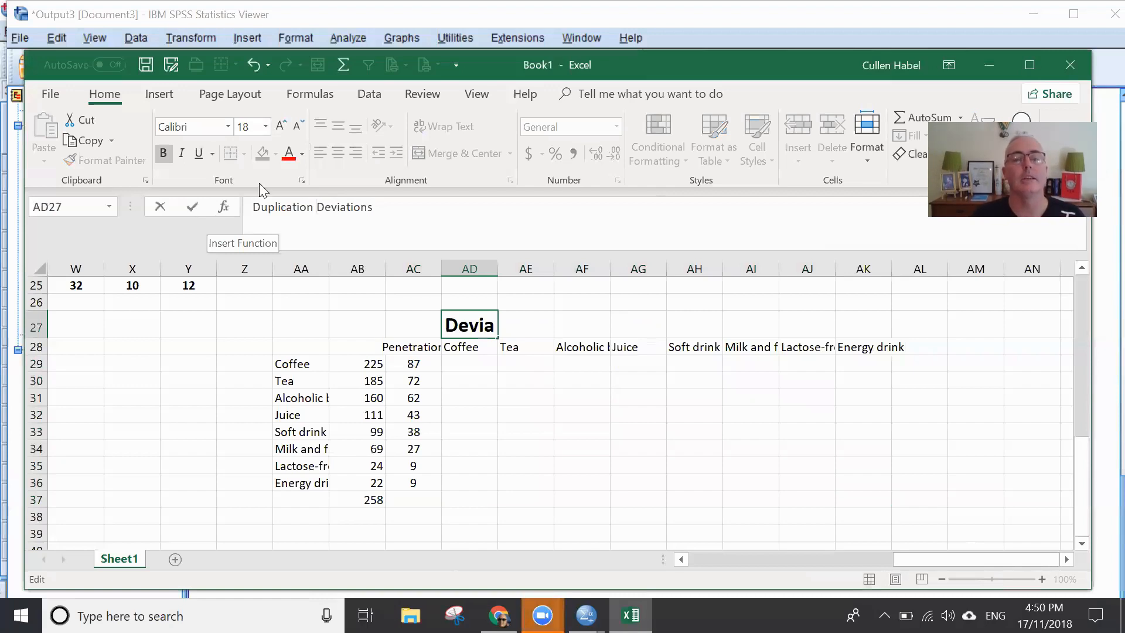
left_click(504, 352)
key("Left")
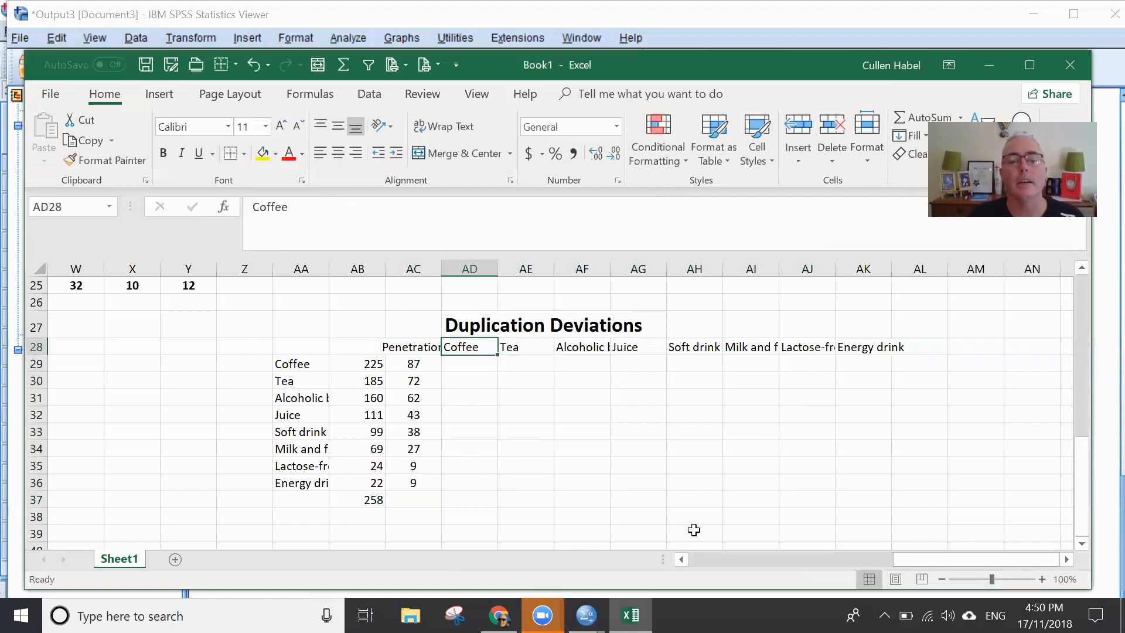
- Enter the formula =R17-R$25 in AD29 to subtract the average coffee duplication from the first Coffee duplication value
left_click(466, 361)
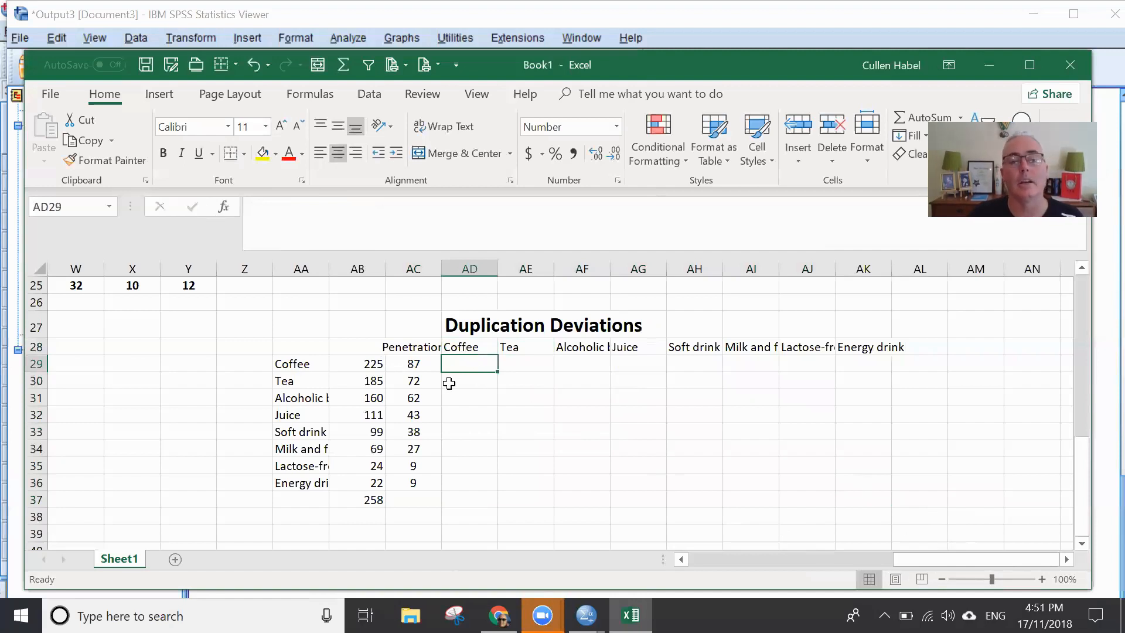
left_click_drag(969, 556, 818, 552)
scroll(968, 477, "up", 1)
left_click_drag(910, 560, 1025, 559)
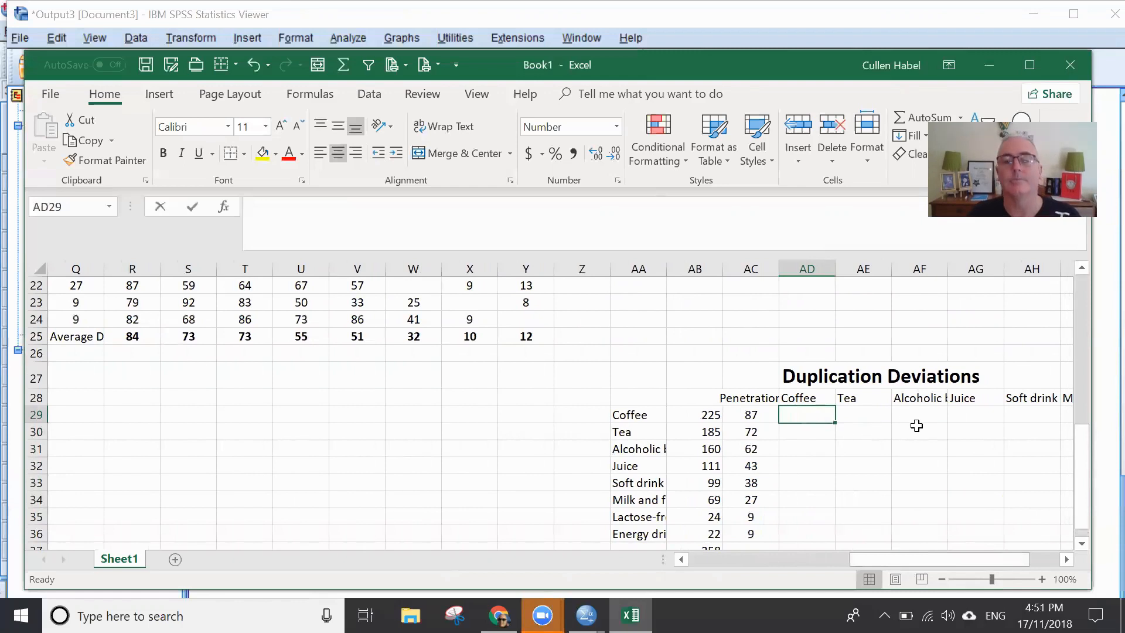
type("=")
scroll(836, 509, "left", 2)
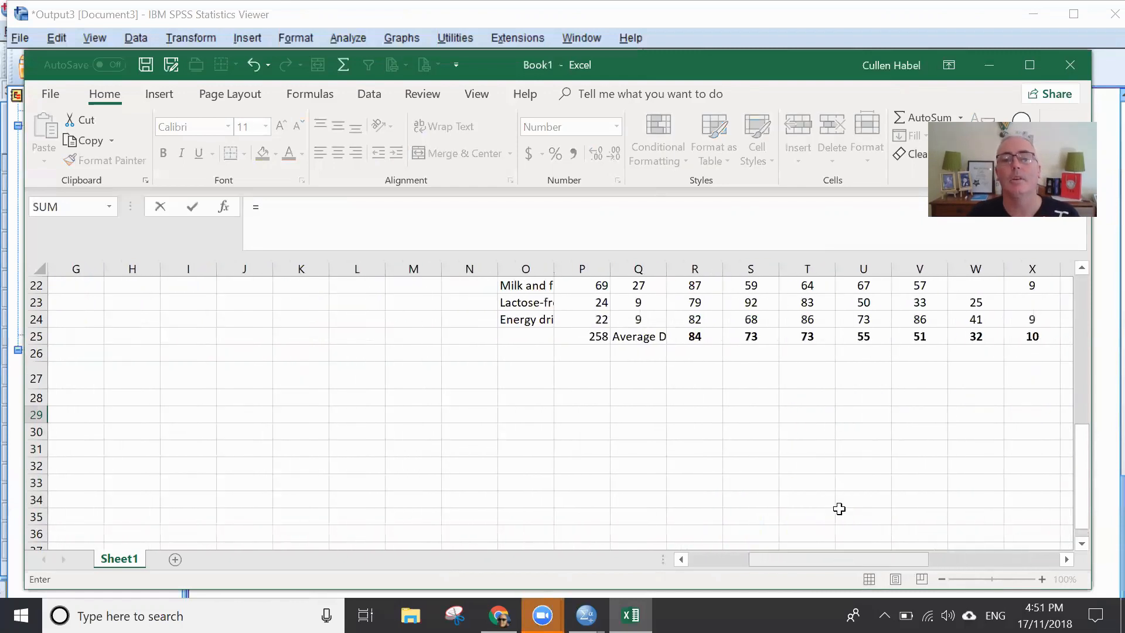
scroll(830, 481, "up", 5)
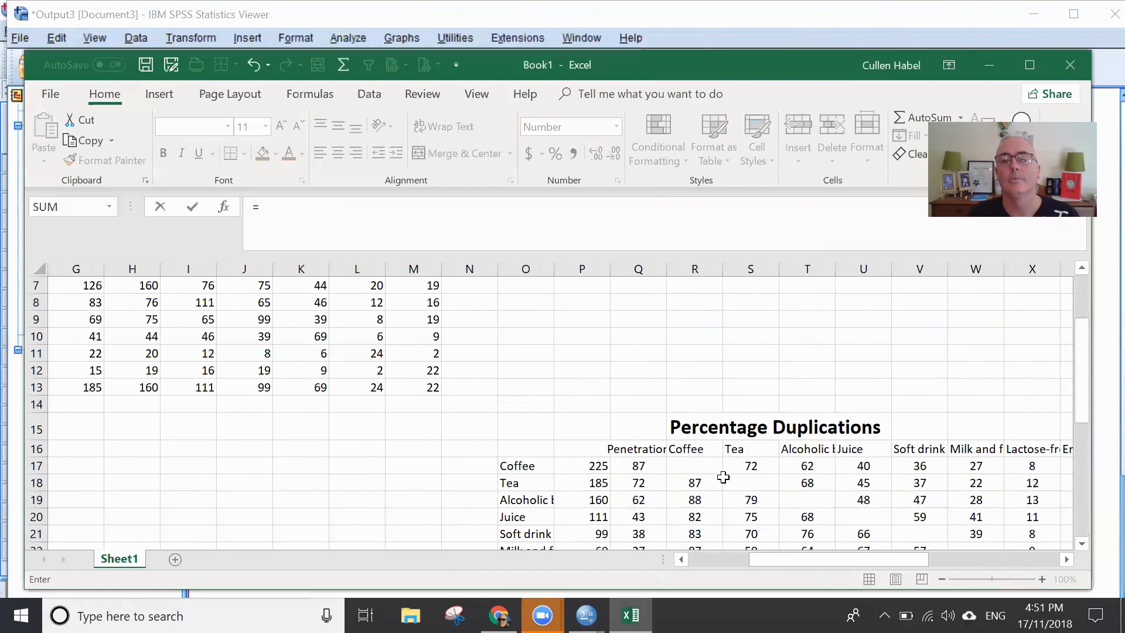
left_click(707, 466)
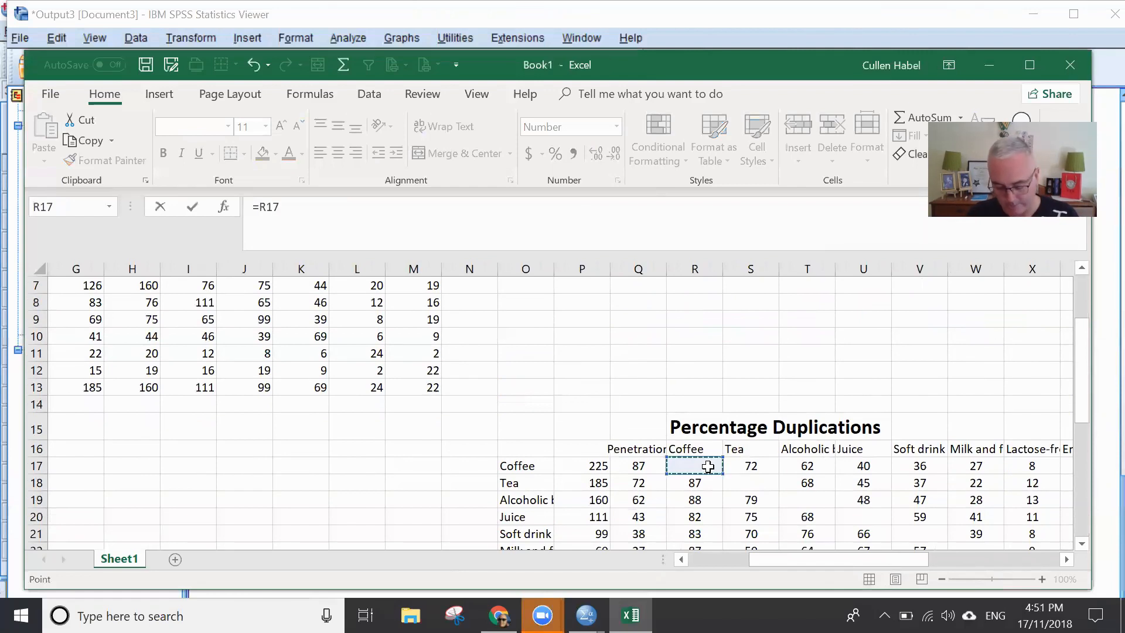
type("-")
scroll(808, 467, "down", 3)
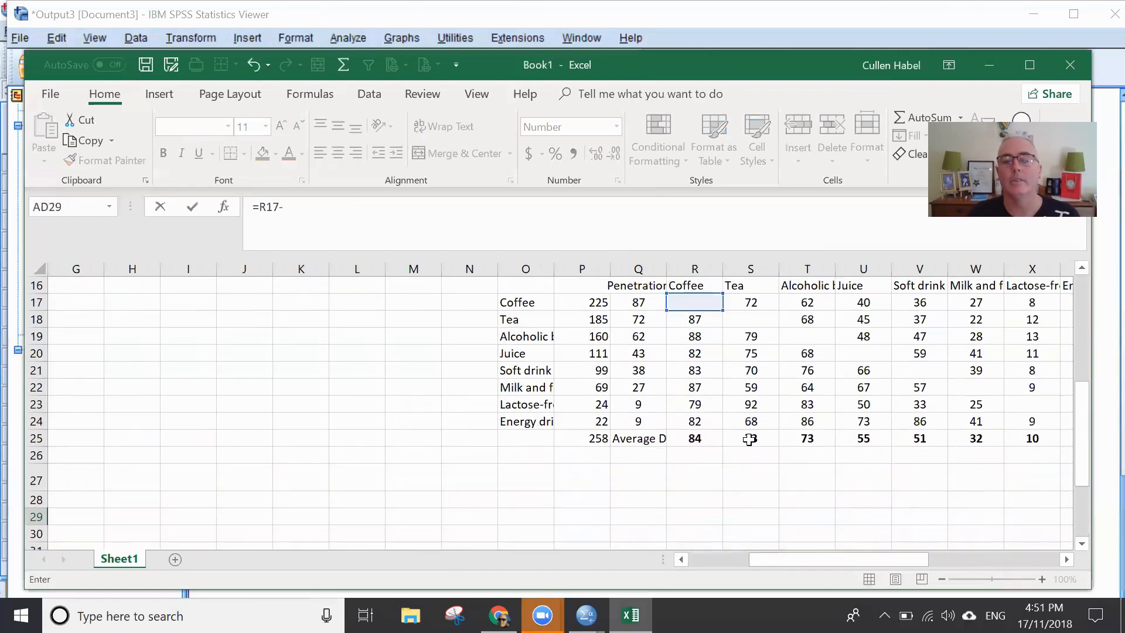
left_click(701, 436)
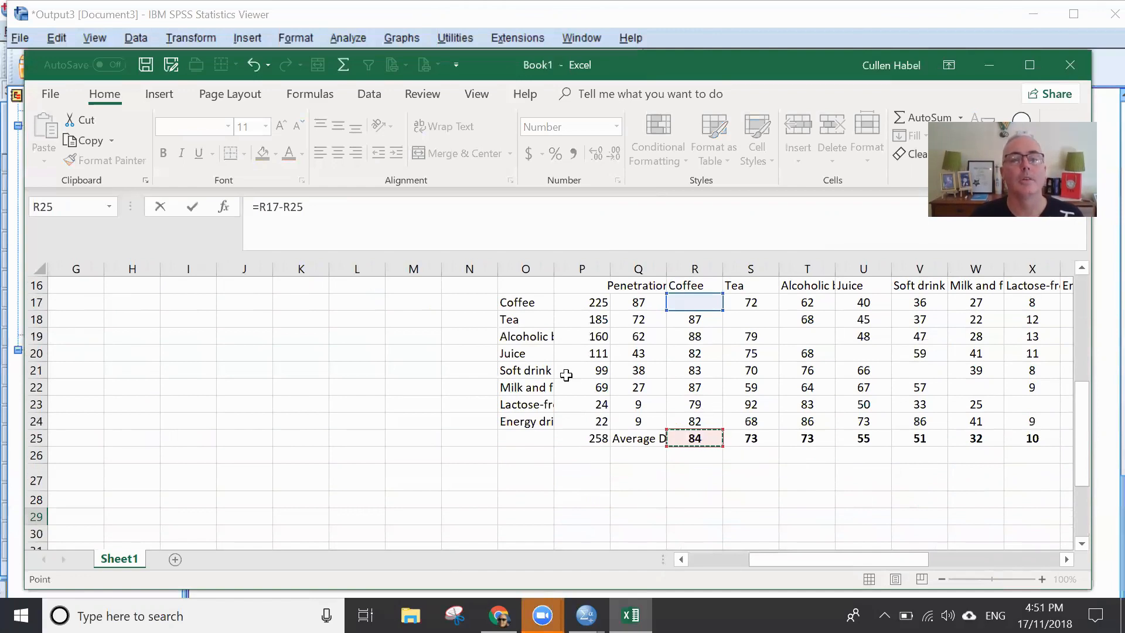
left_click(288, 207)
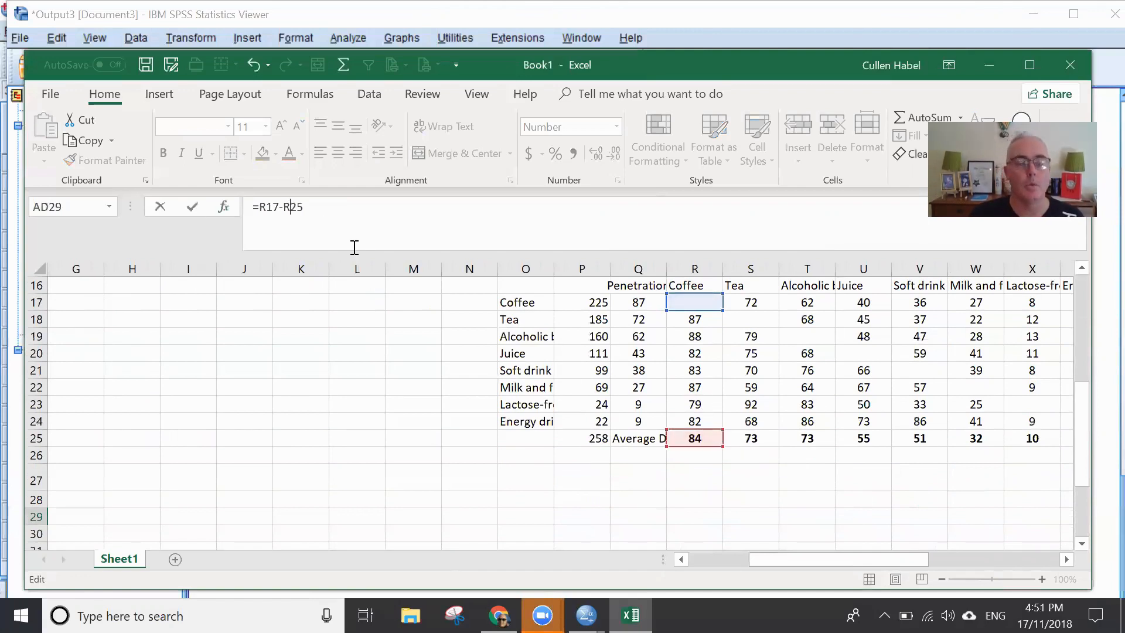
type("$")
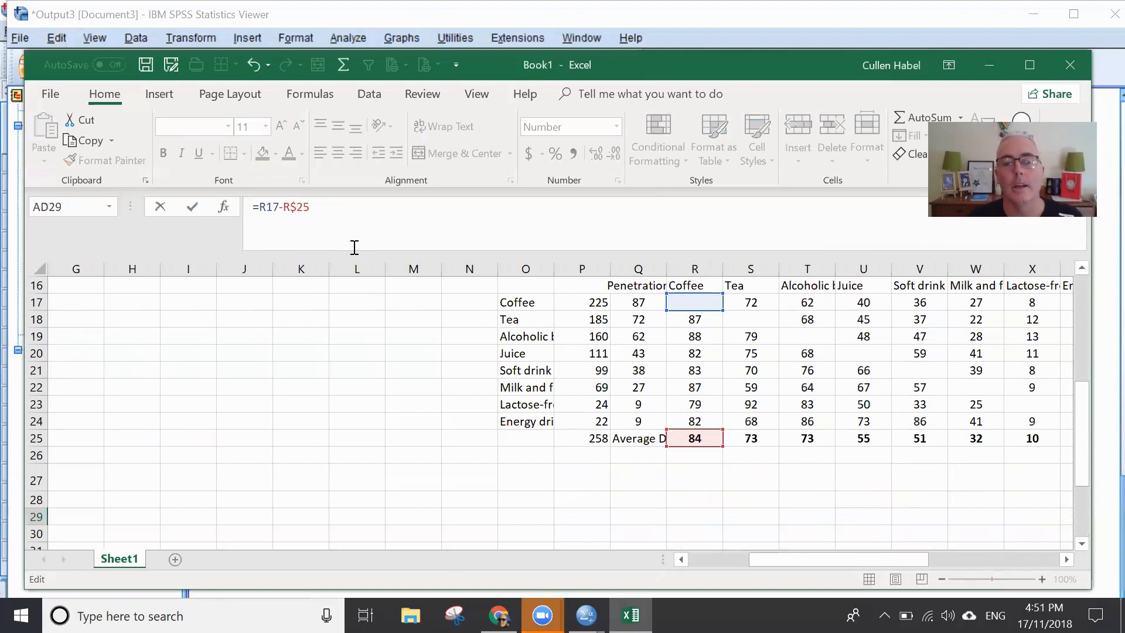
key("Return")
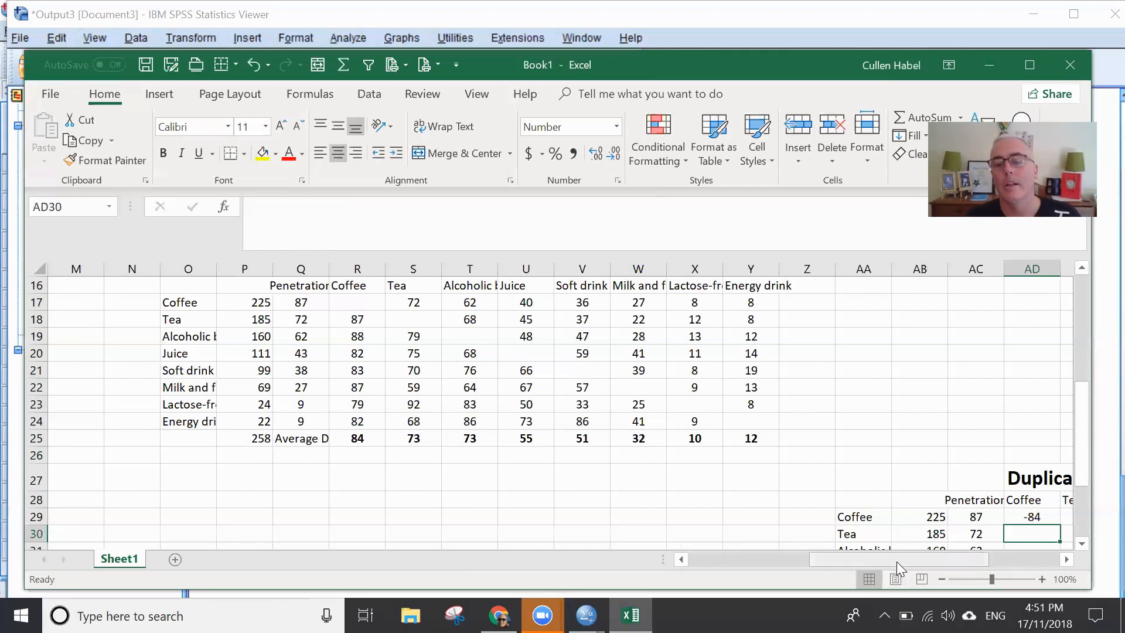
- Fill the deviation formula from AD29 down to row 36 and across to column AK, covering AD29:AK36
left_click_drag(896, 561, 992, 555)
scroll(859, 386, "down", 3)
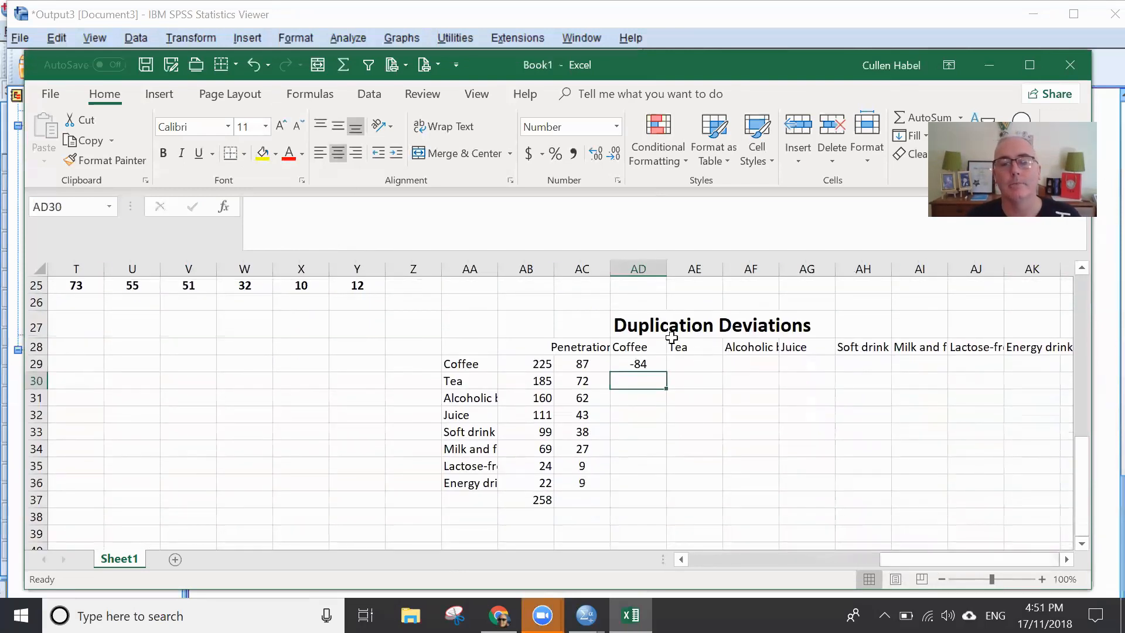
left_click(653, 364)
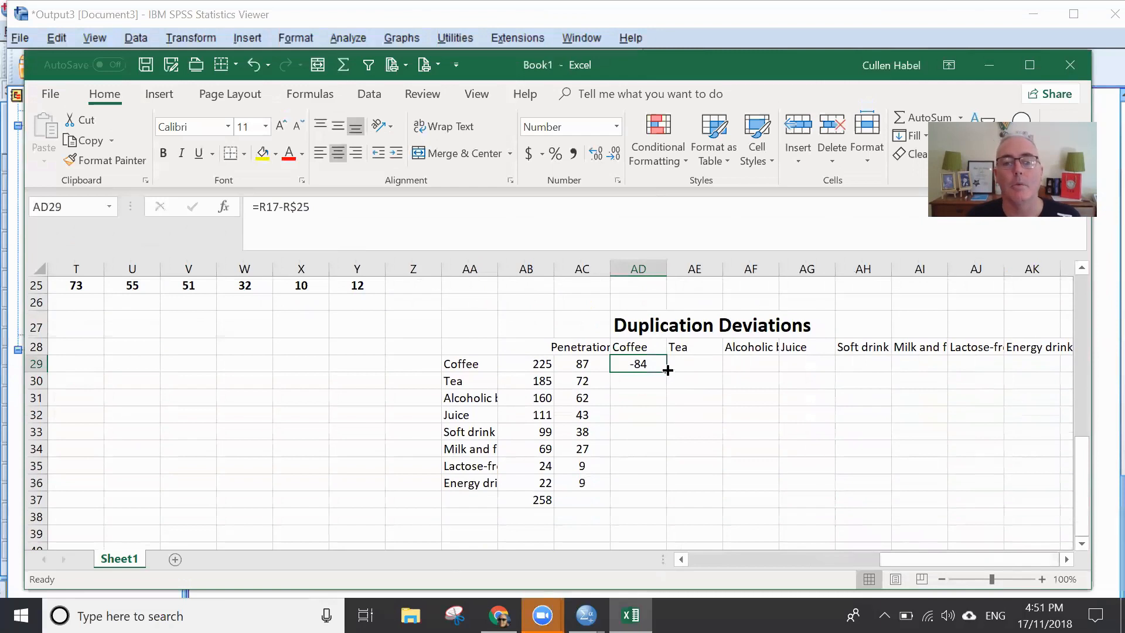
left_click_drag(668, 369, 657, 500)
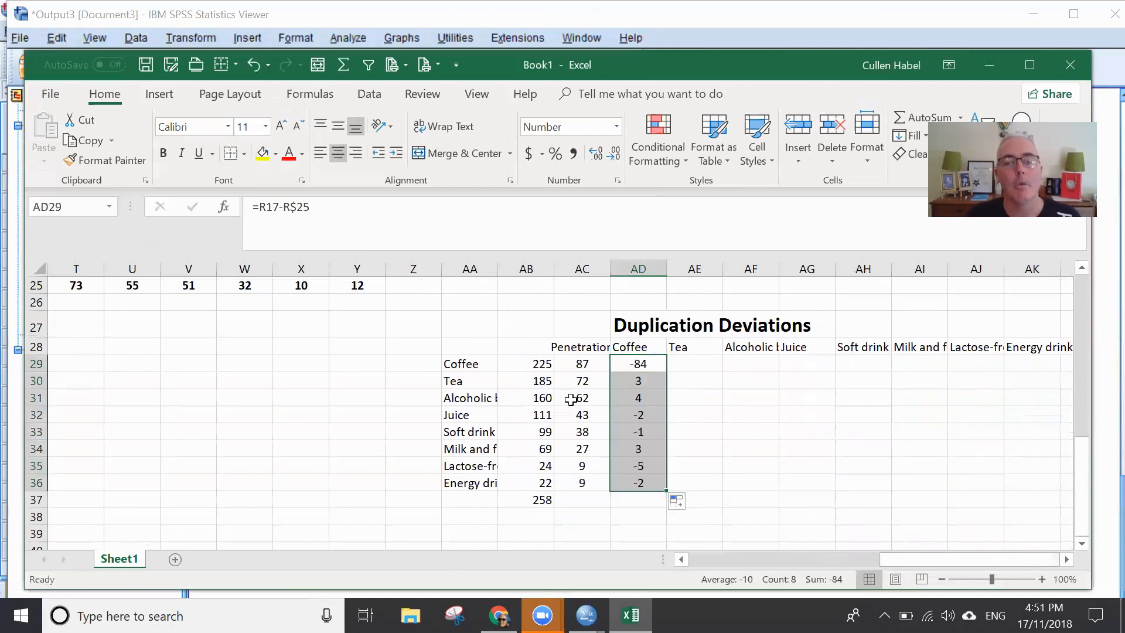
left_click(641, 381)
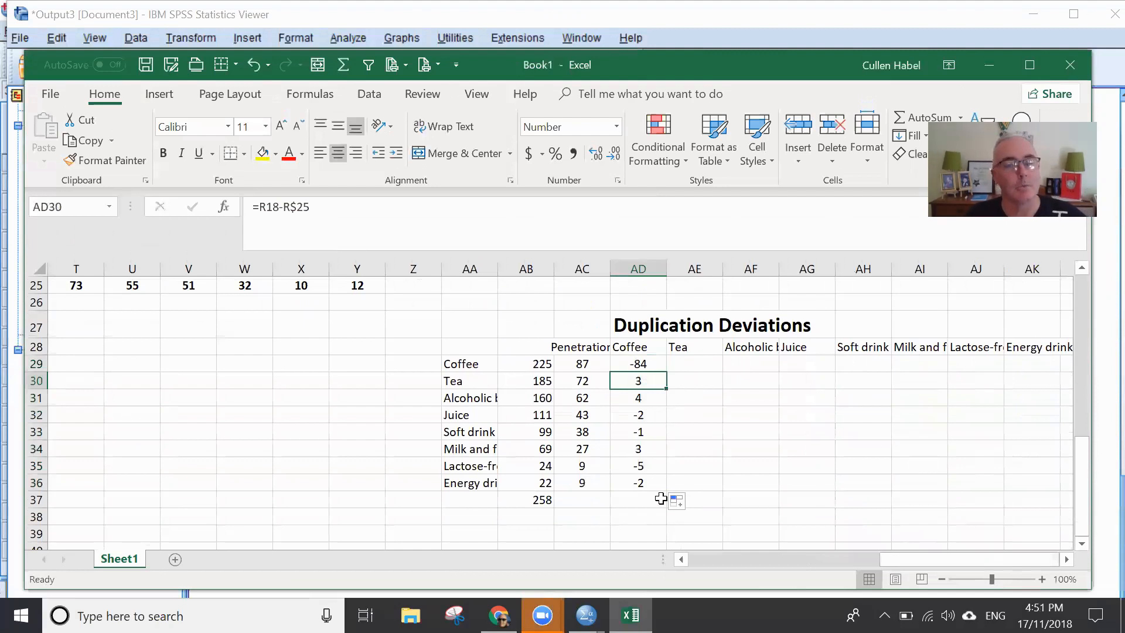
left_click(642, 365)
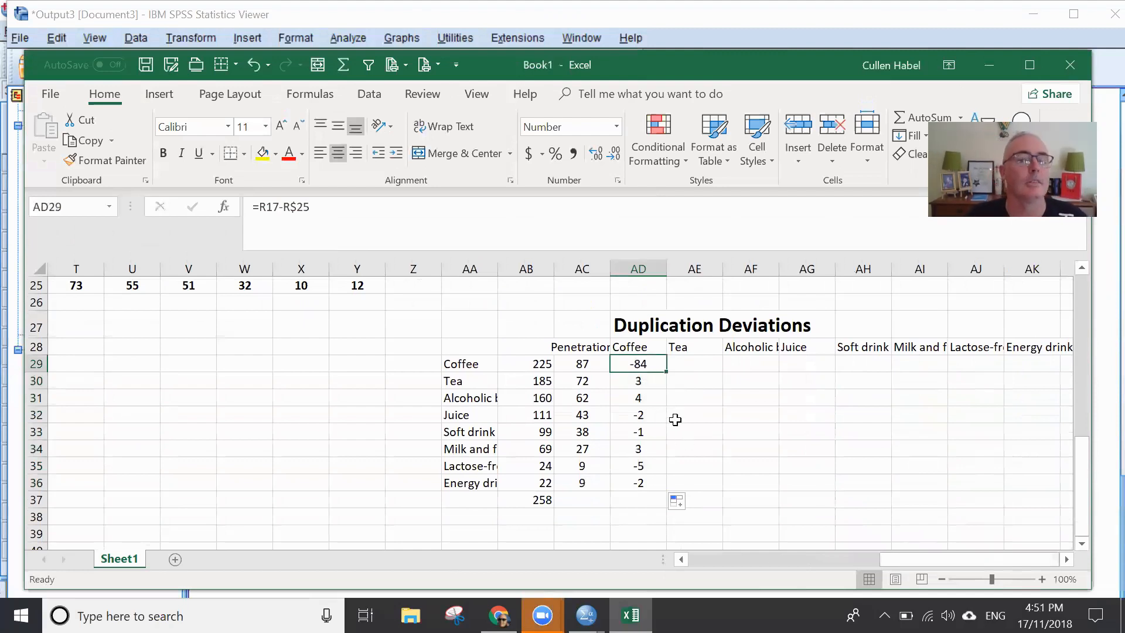
left_click_drag(644, 366, 881, 495)
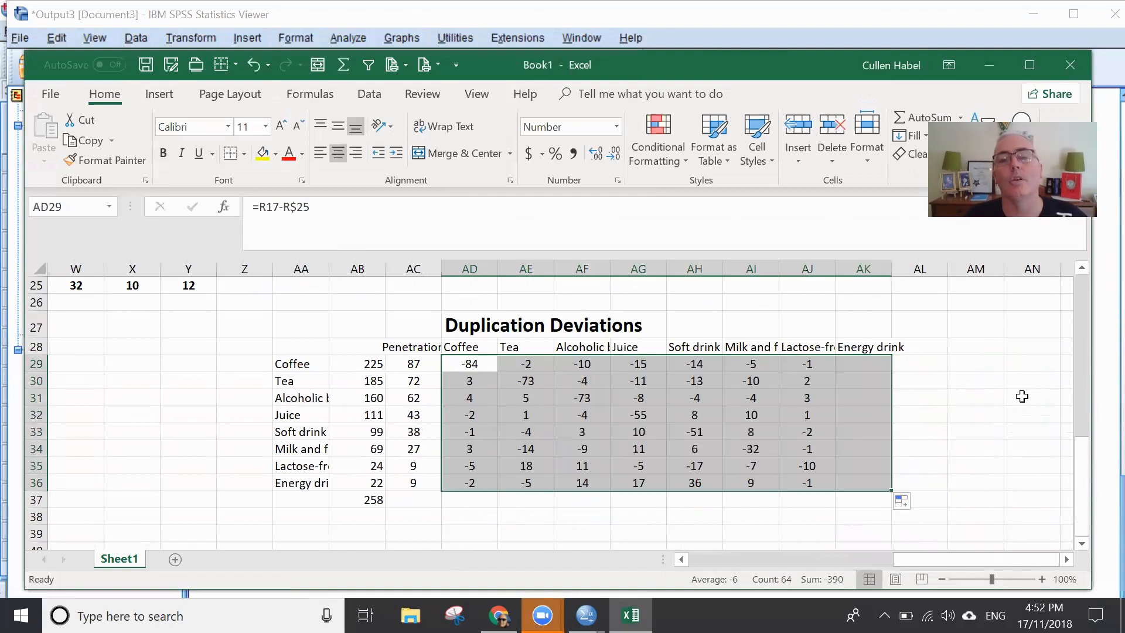
left_click(941, 406)
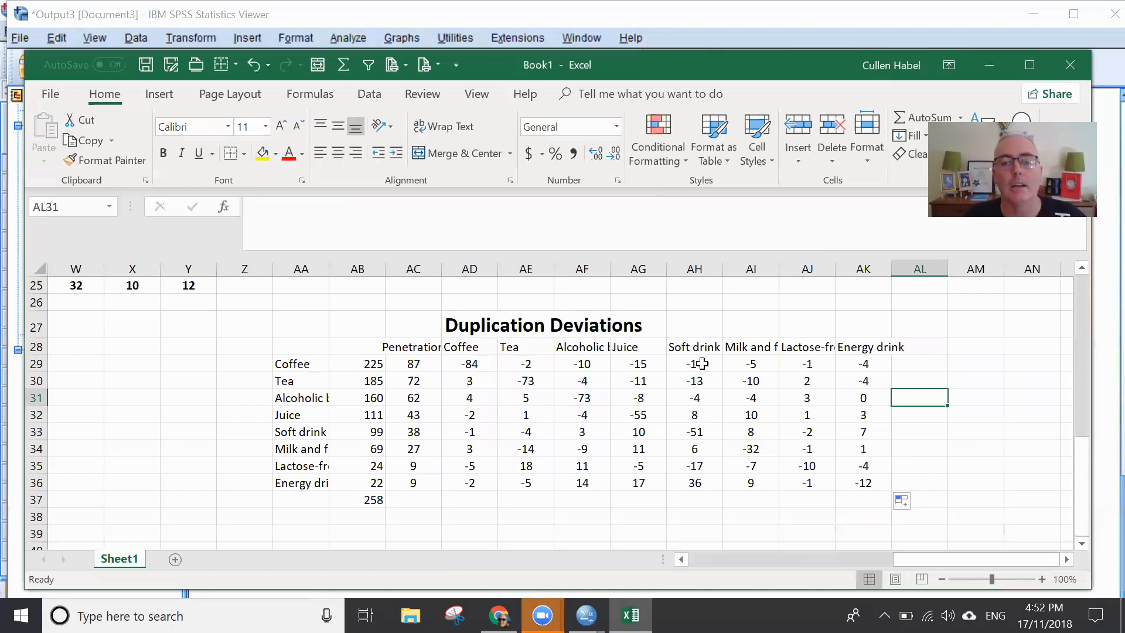
left_click(285, 360)
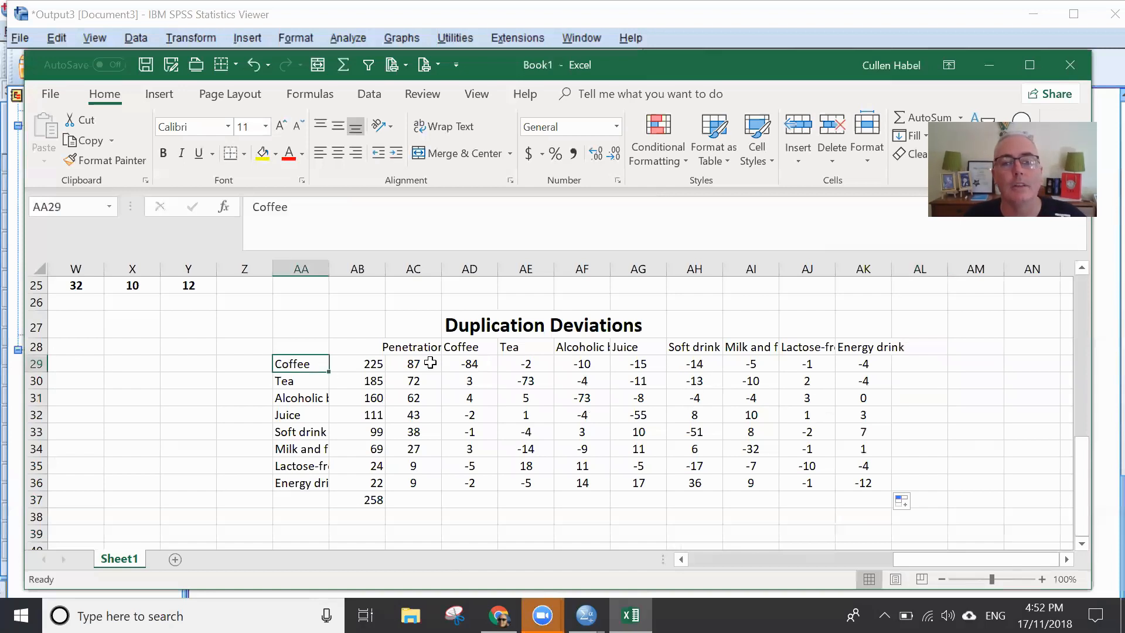
left_click(710, 364)
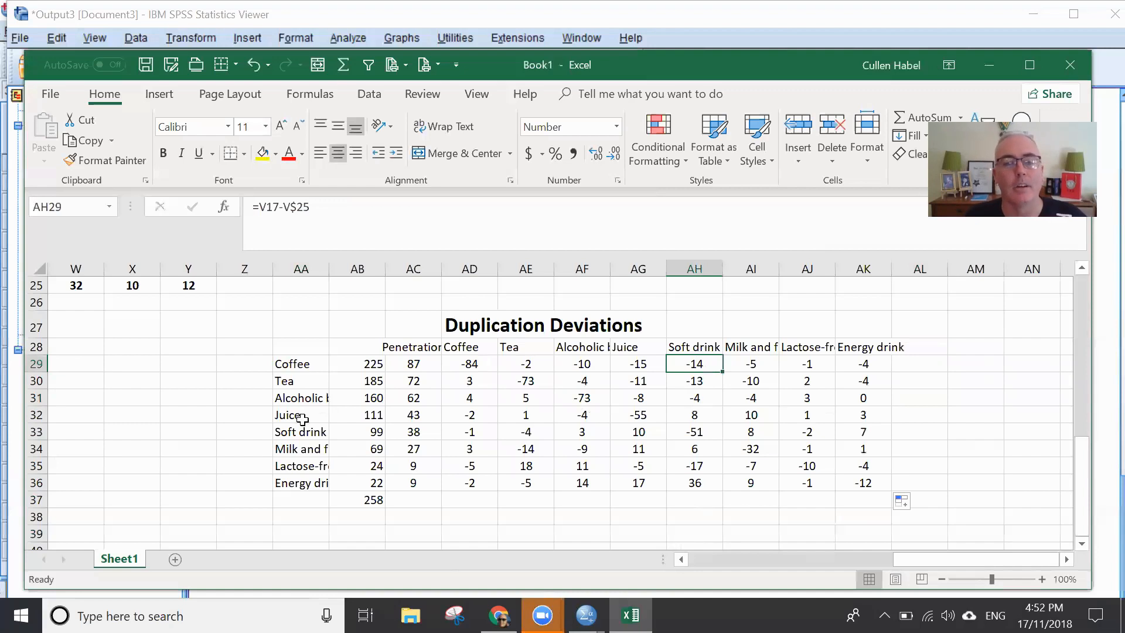
left_click(633, 415)
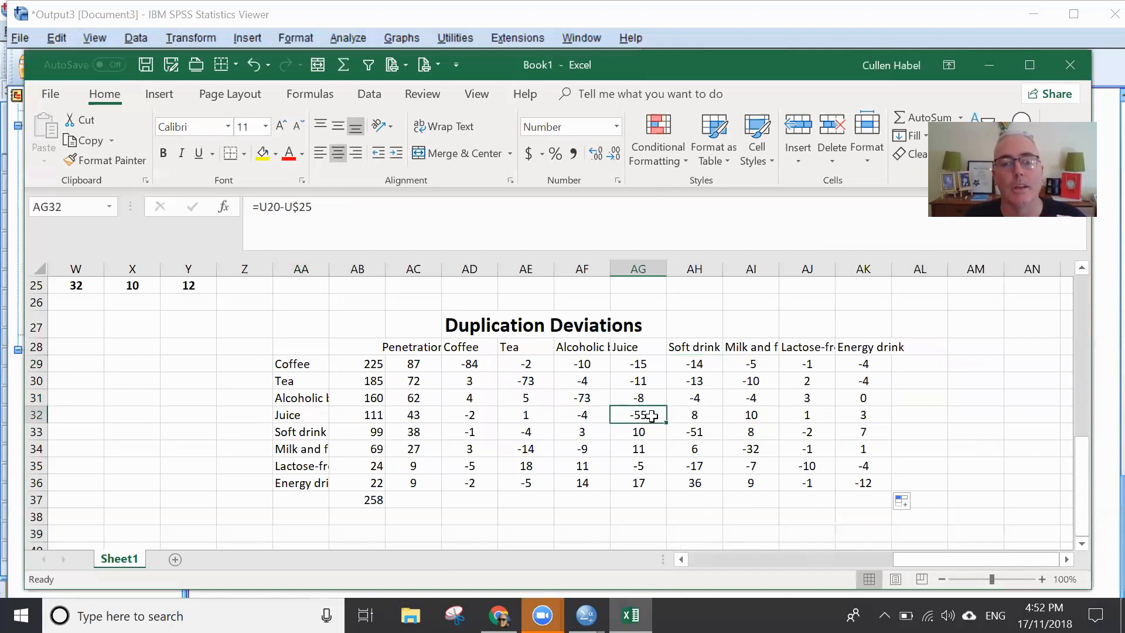
- Clear the diagonal cells of the deviations table where each beverage meets itself, from AD29 through AK36
left_click(478, 367)
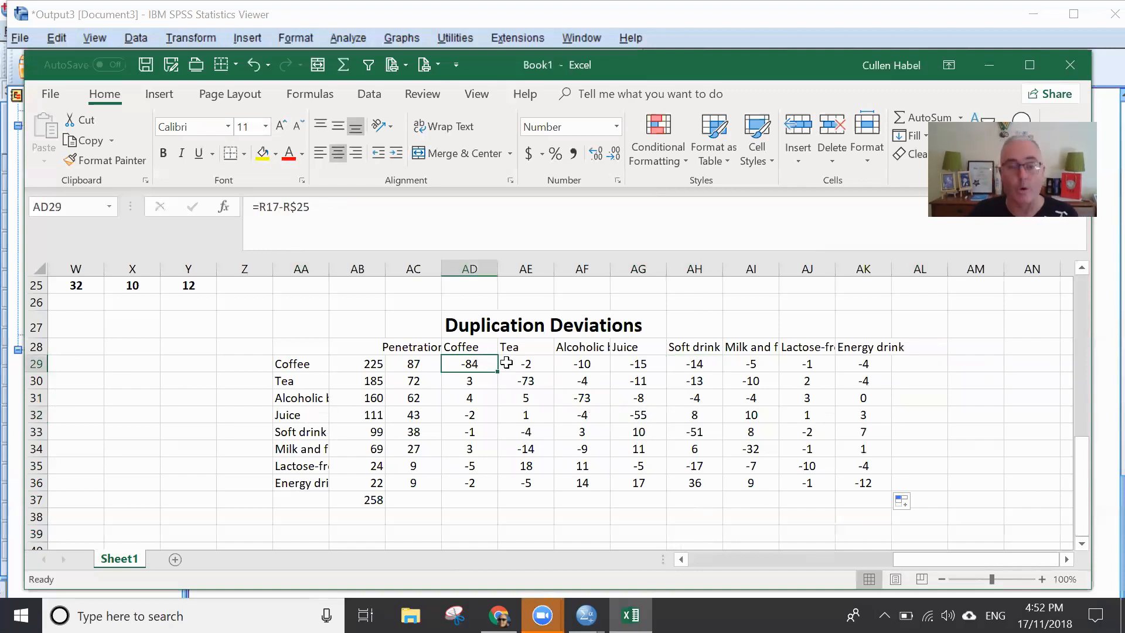
key("Delete")
left_click(527, 379)
key("Delete")
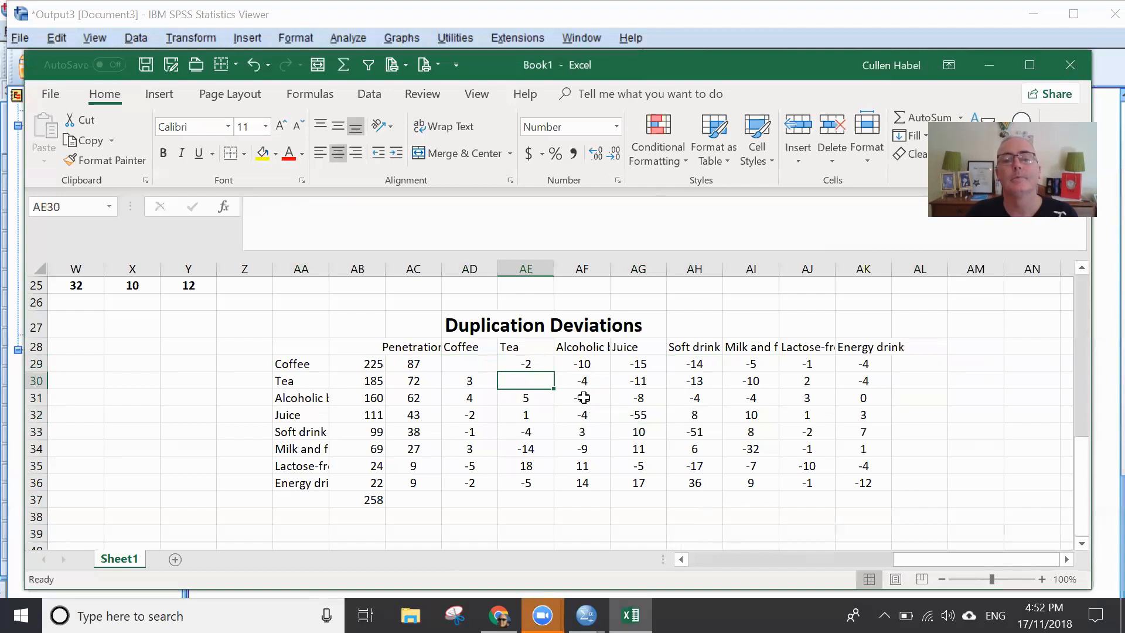
left_click(584, 398)
key("Delete")
left_click(648, 412)
key("Delete")
left_click(700, 434)
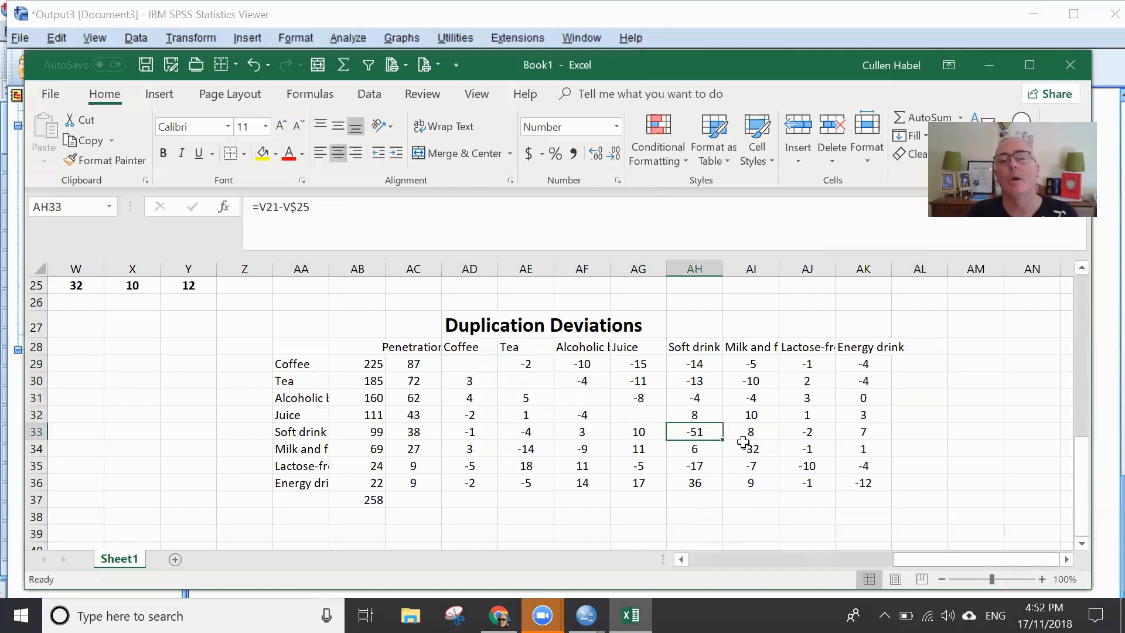
key("Delete")
left_click(756, 449)
key("Delete")
left_click(811, 465)
key("Delete")
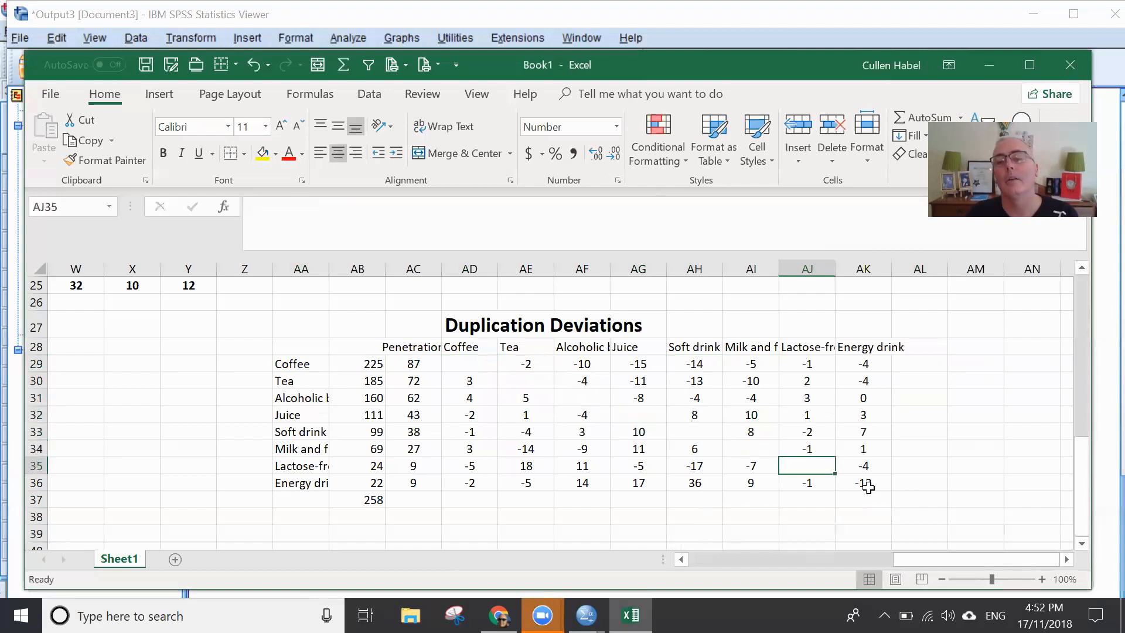
left_click(865, 483)
key("Delete")
left_click(917, 466)
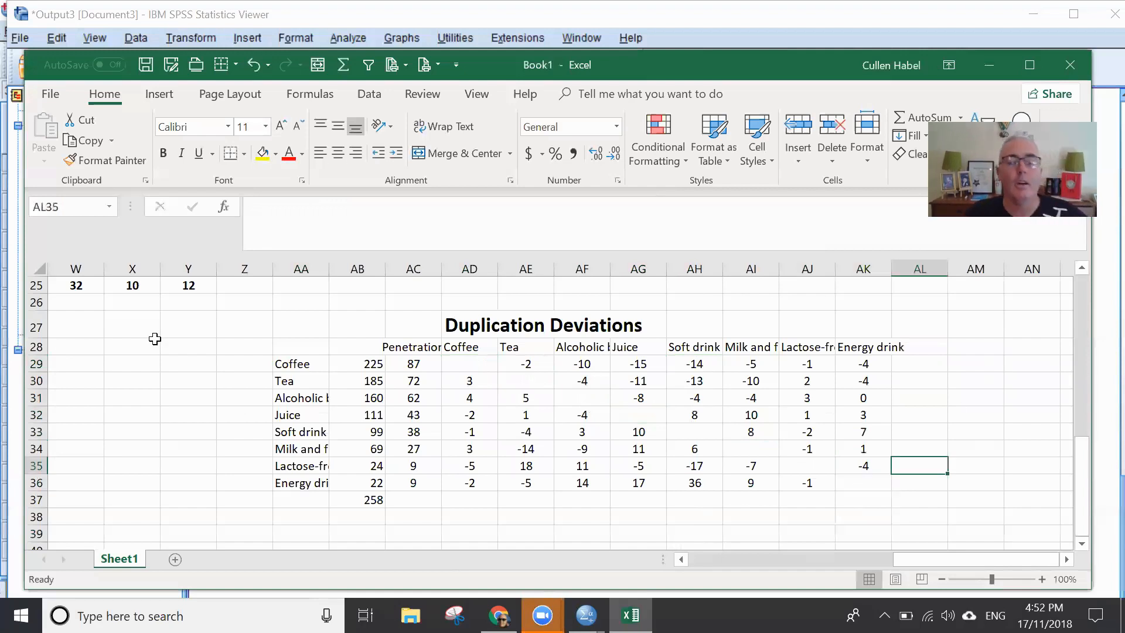
left_click(410, 363)
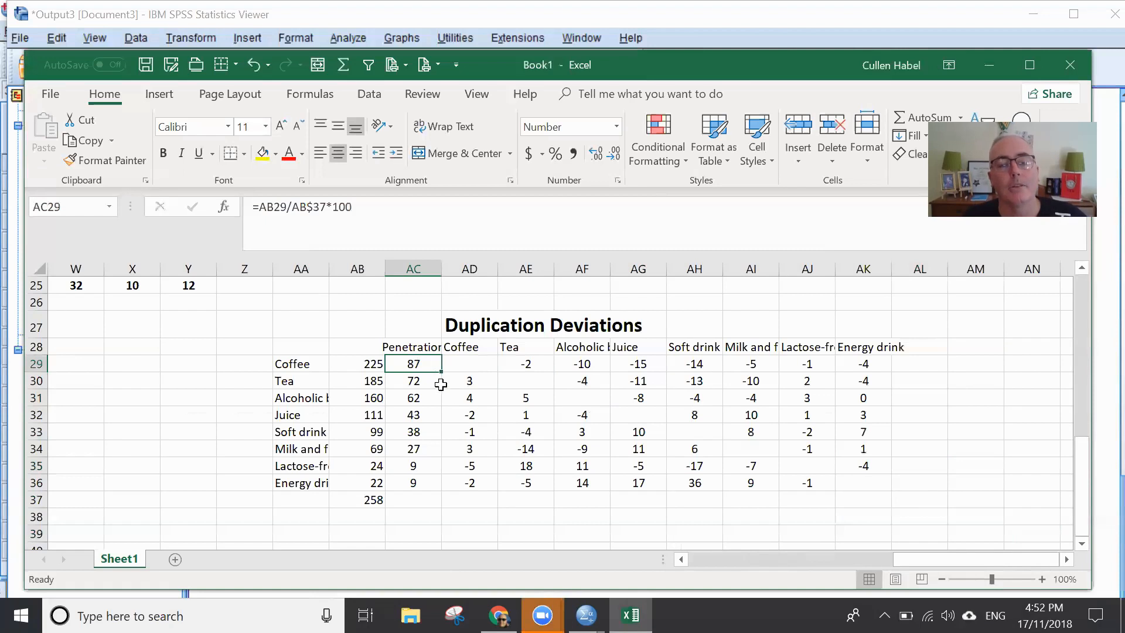
left_click_drag(421, 363, 417, 498)
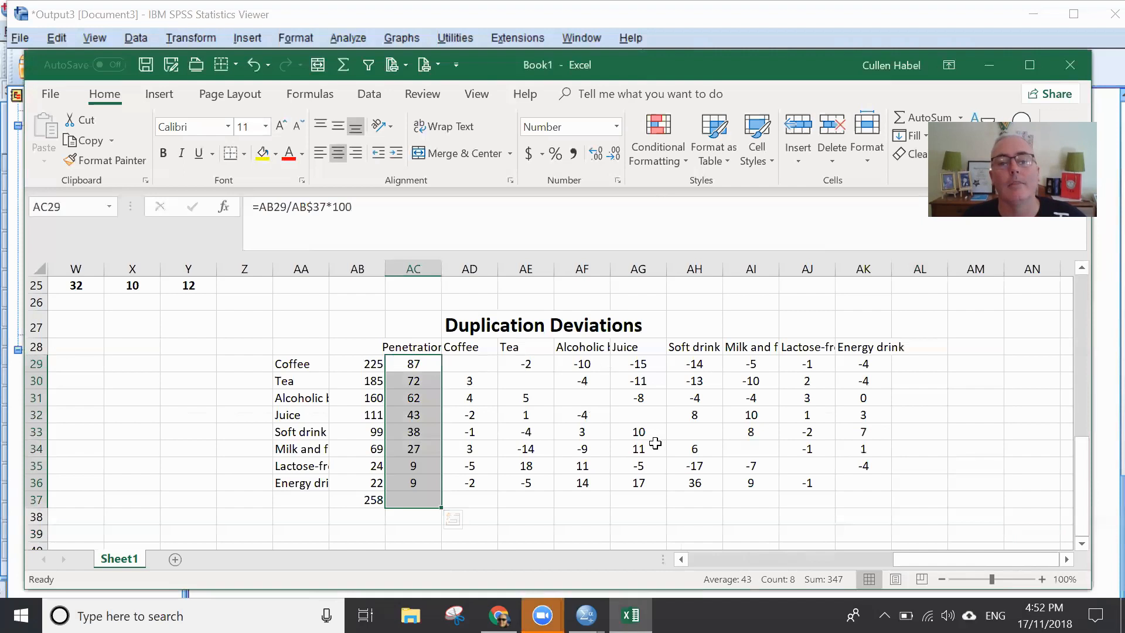
left_click(584, 362)
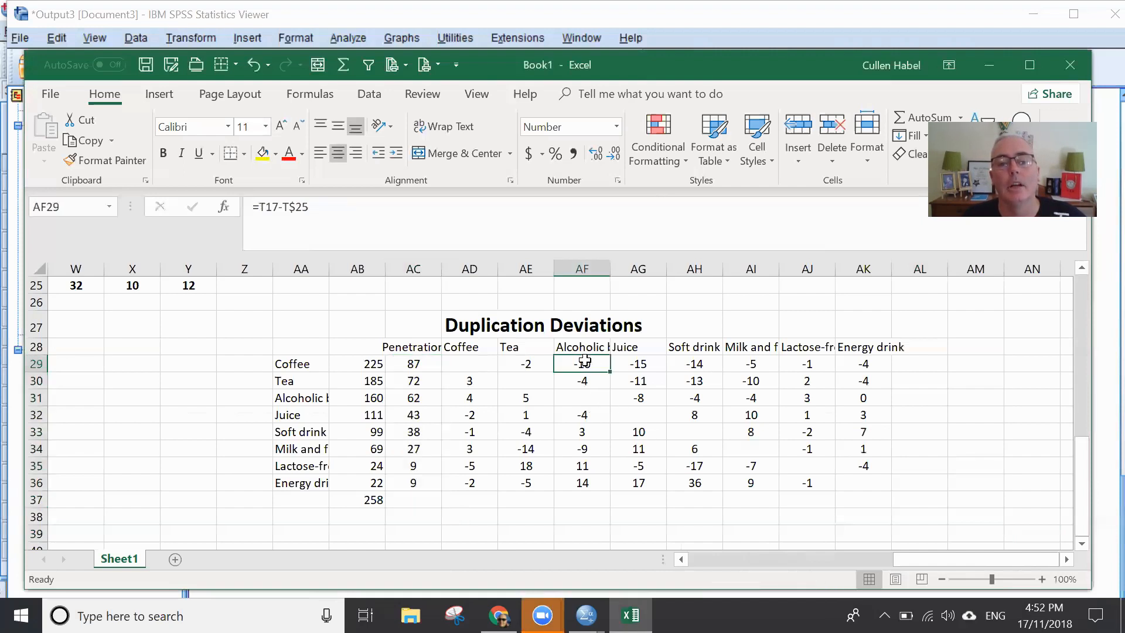
left_click(317, 364)
left_click(644, 366)
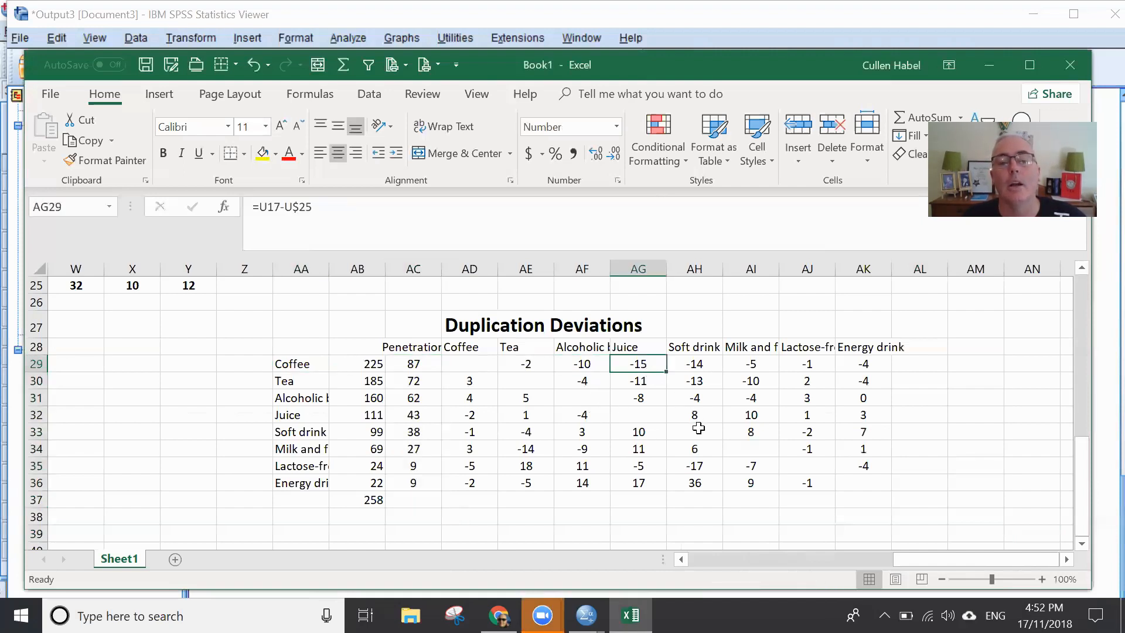
left_click(861, 502)
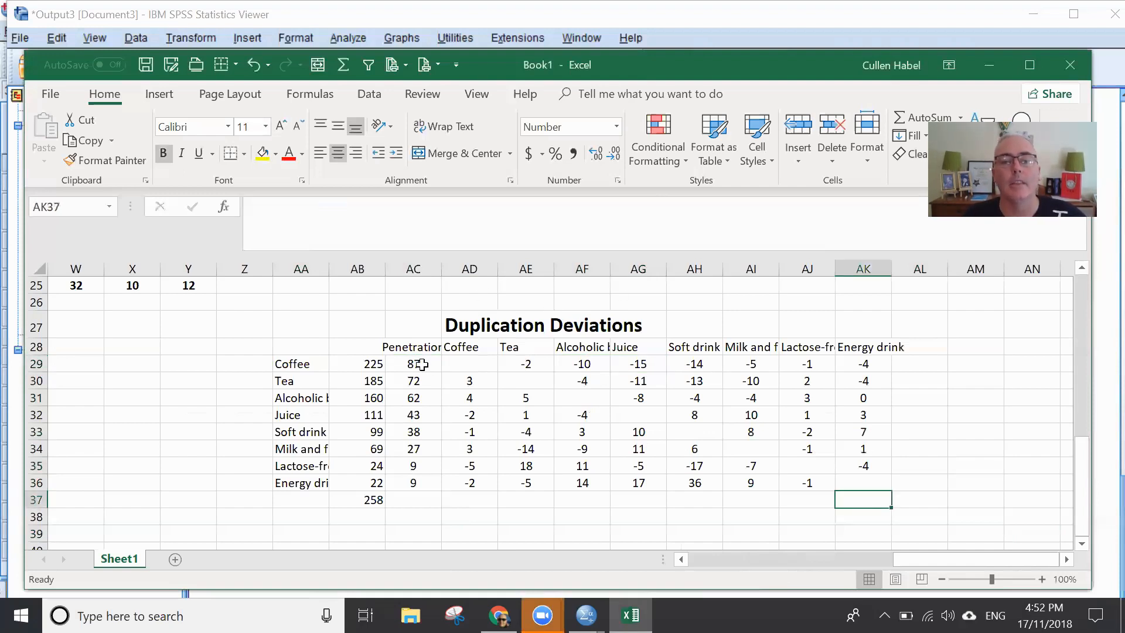
- Put an outside border around the deviation values in AD29:AK36
left_click_drag(471, 361, 849, 477)
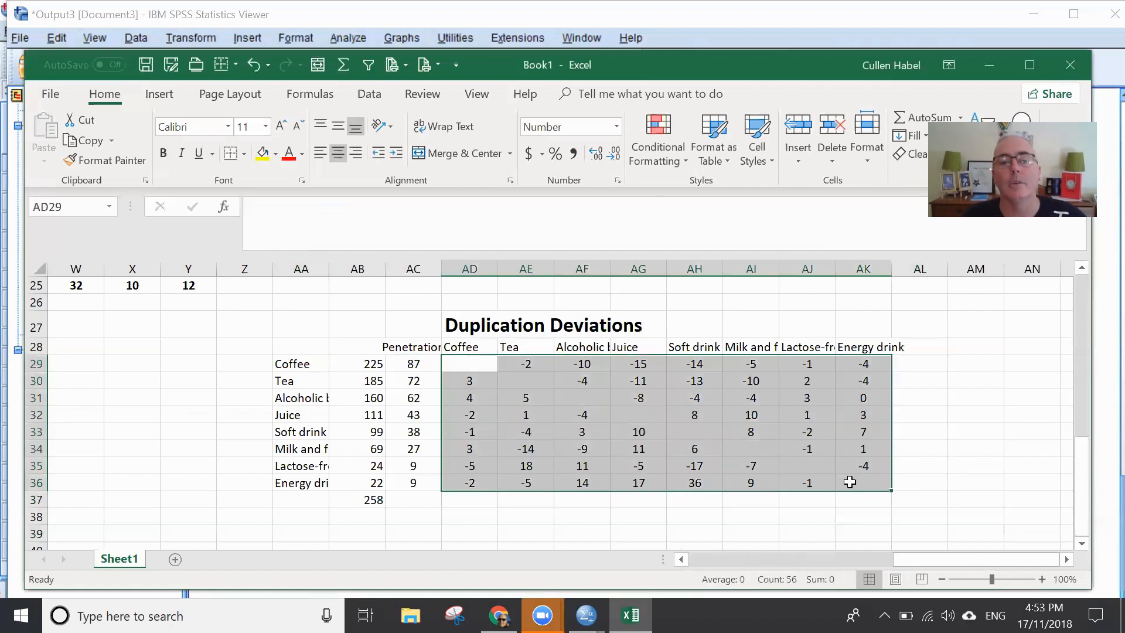
left_click(243, 153)
left_click(247, 345)
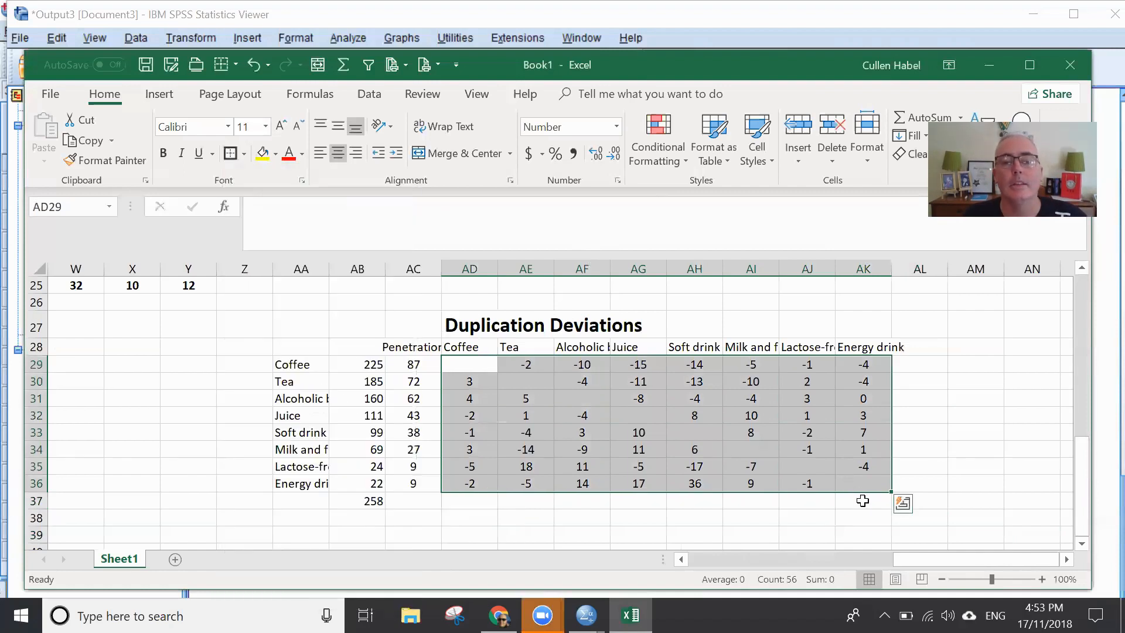
left_click(959, 442)
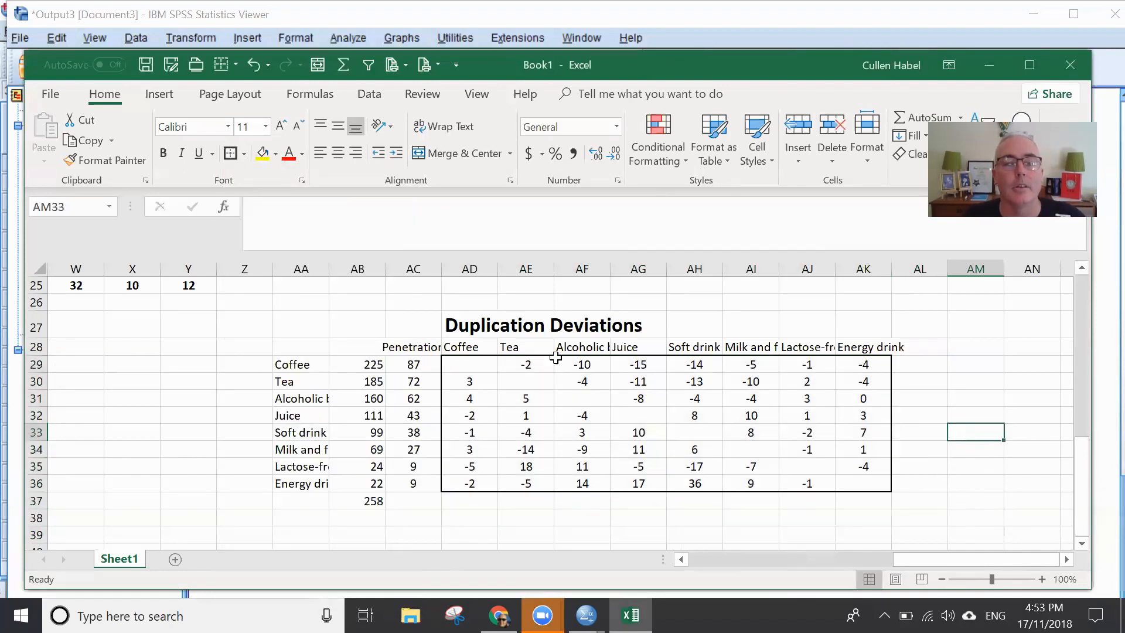
- Bold the beverage column headings in AD28:AK28 and the beverage row labels in AA29:AA36
left_click_drag(461, 345, 871, 350)
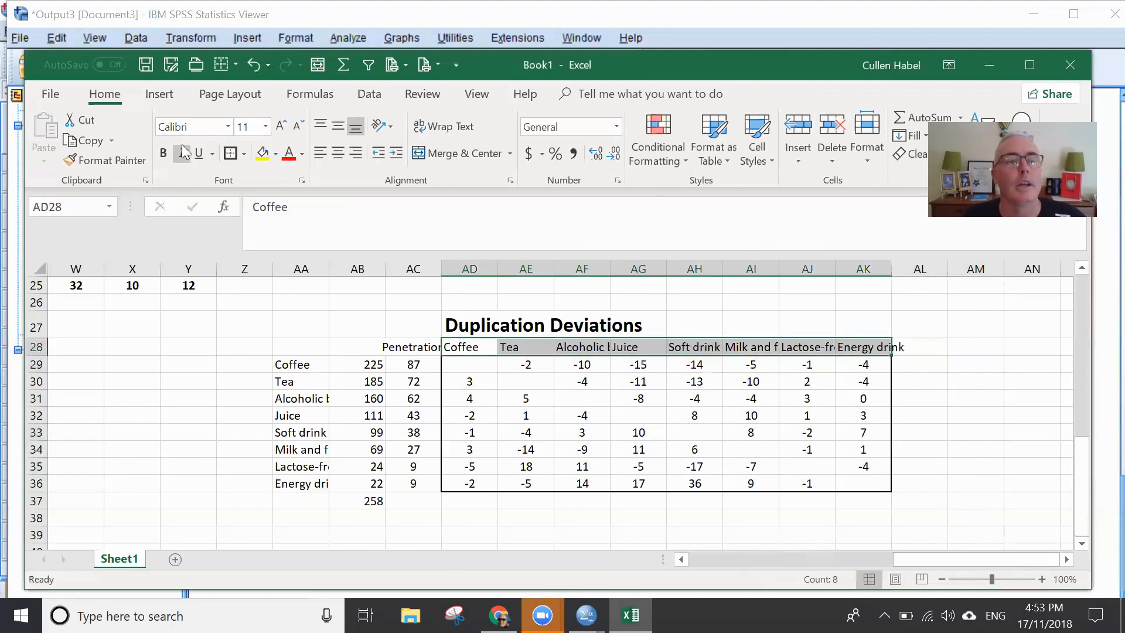
left_click(163, 153)
left_click_drag(307, 365, 307, 485)
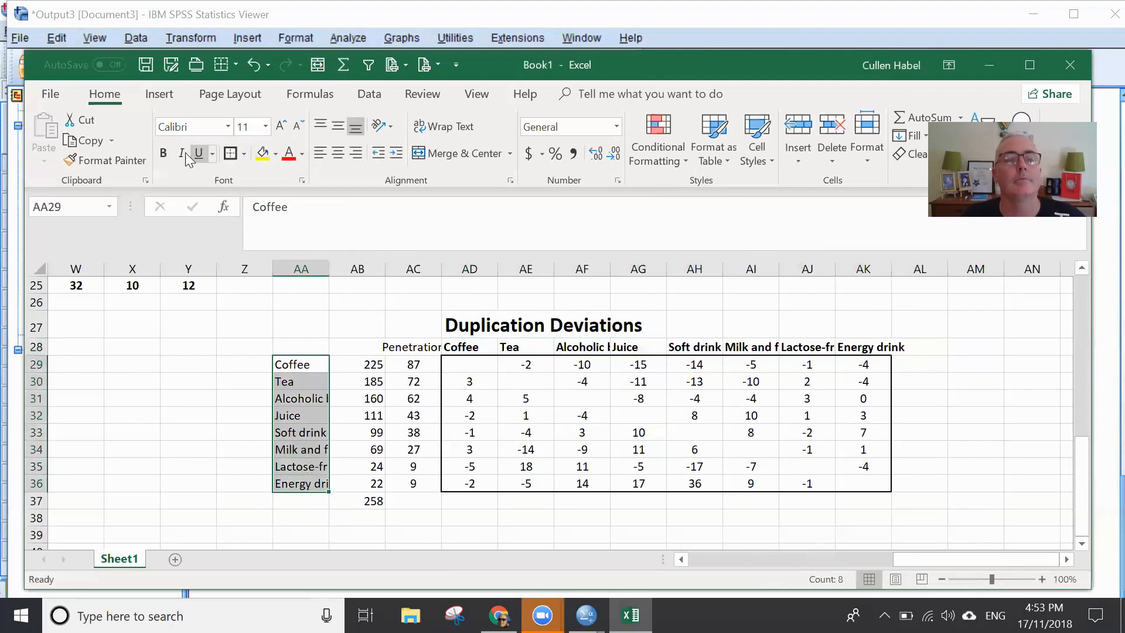
left_click(164, 154)
- Apply a 2-Color Scale conditional formatting rule from orange for the lowest to yellow for the highest value to AD29:AK36
left_click_drag(867, 484, 855, 366)
left_click_drag(681, 369, 466, 369)
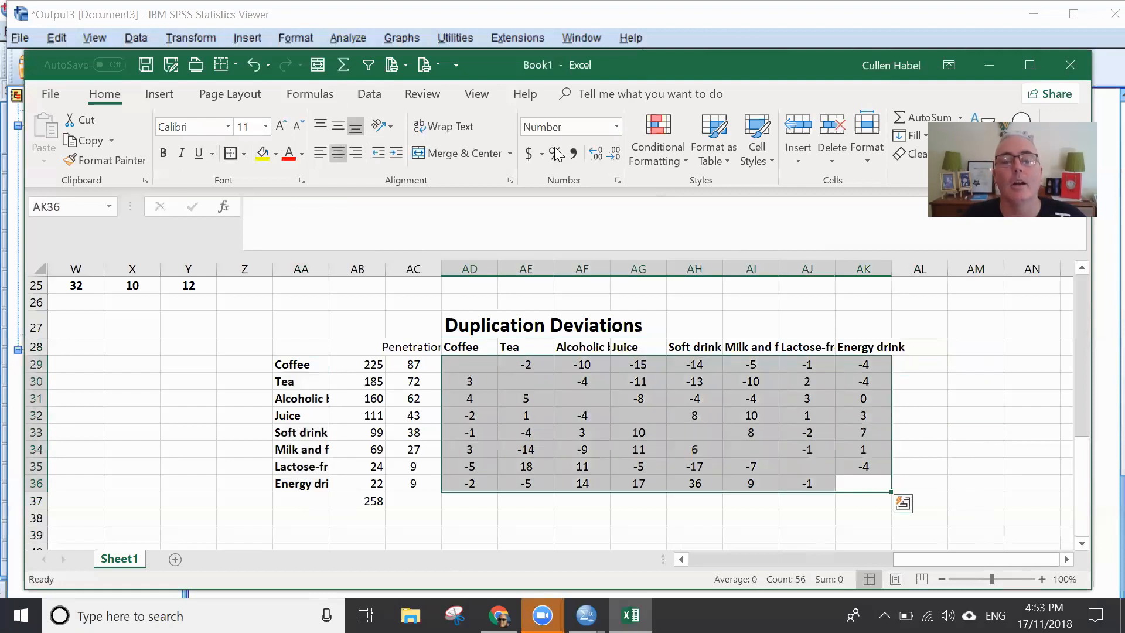
left_click(655, 131)
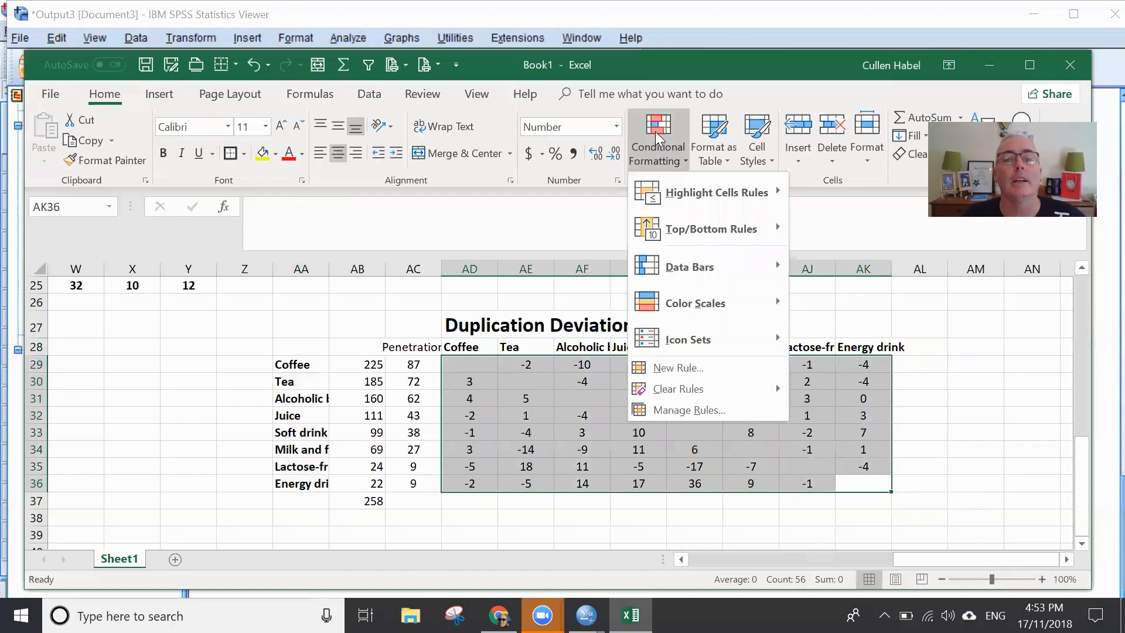
left_click(697, 369)
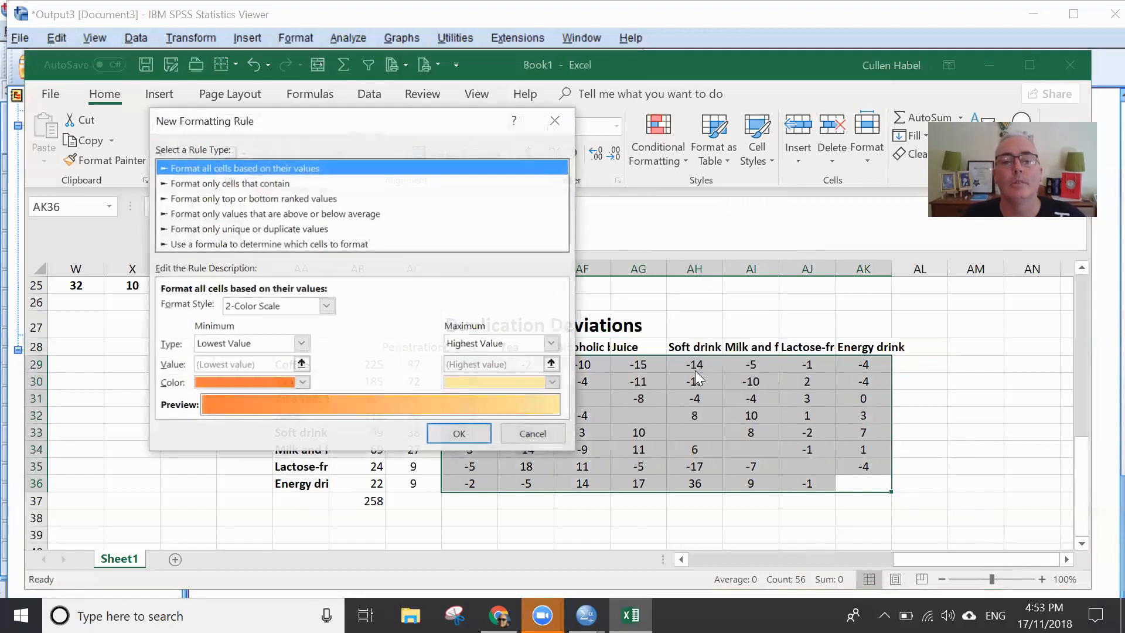
left_click(458, 433)
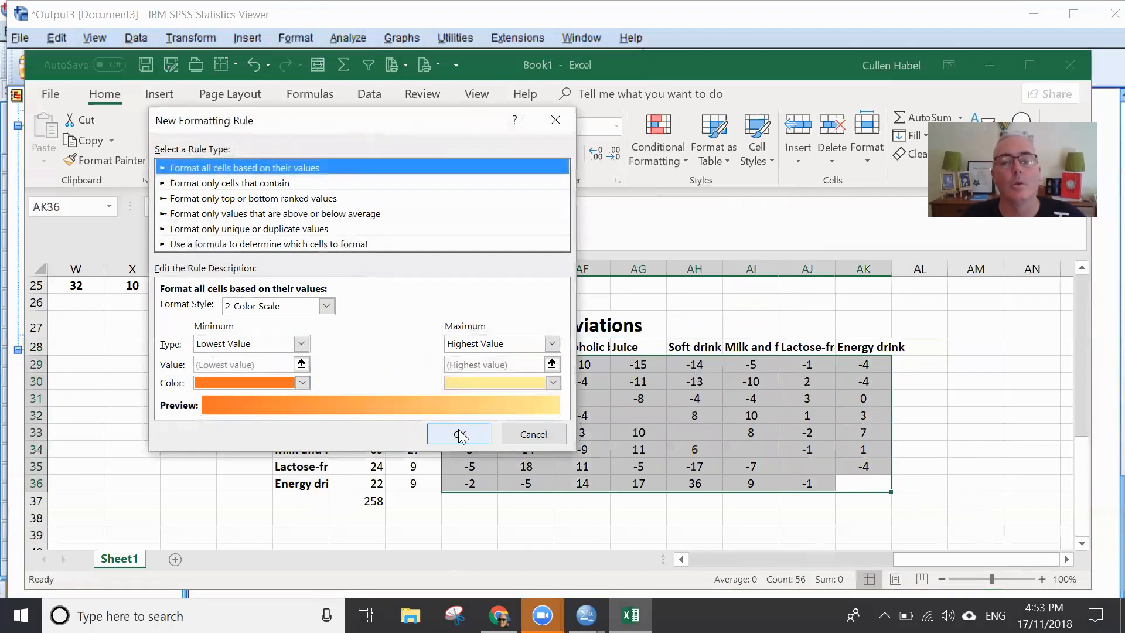
left_click(976, 397)
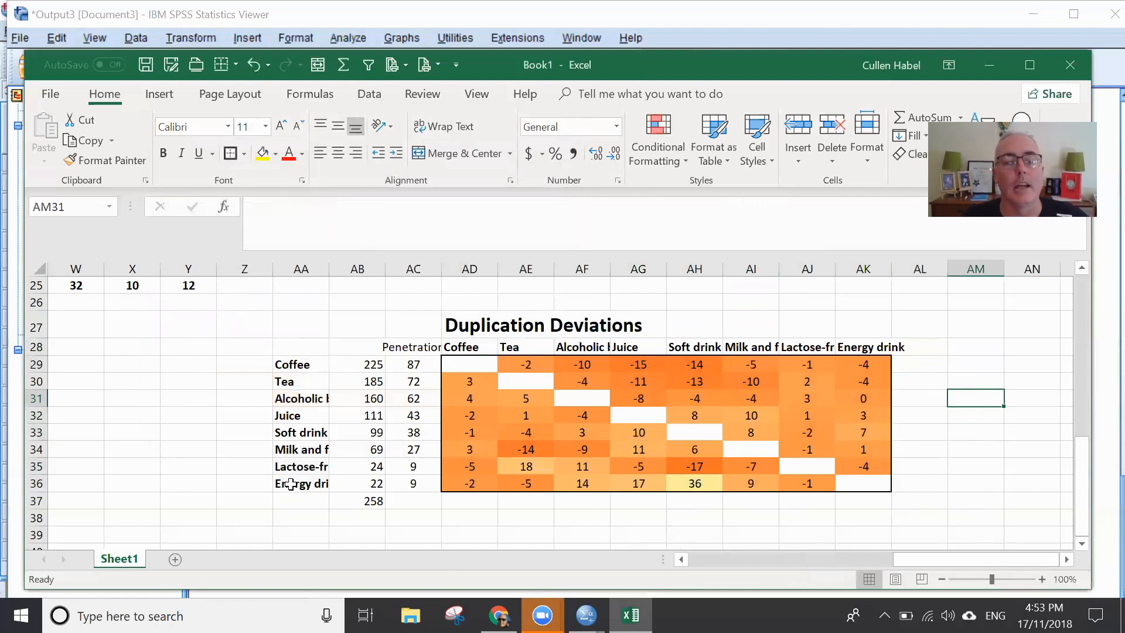
- Examine the deviation in AH36, where the Energy drink row meets the Soft drink column
left_click(317, 484)
left_click(706, 485)
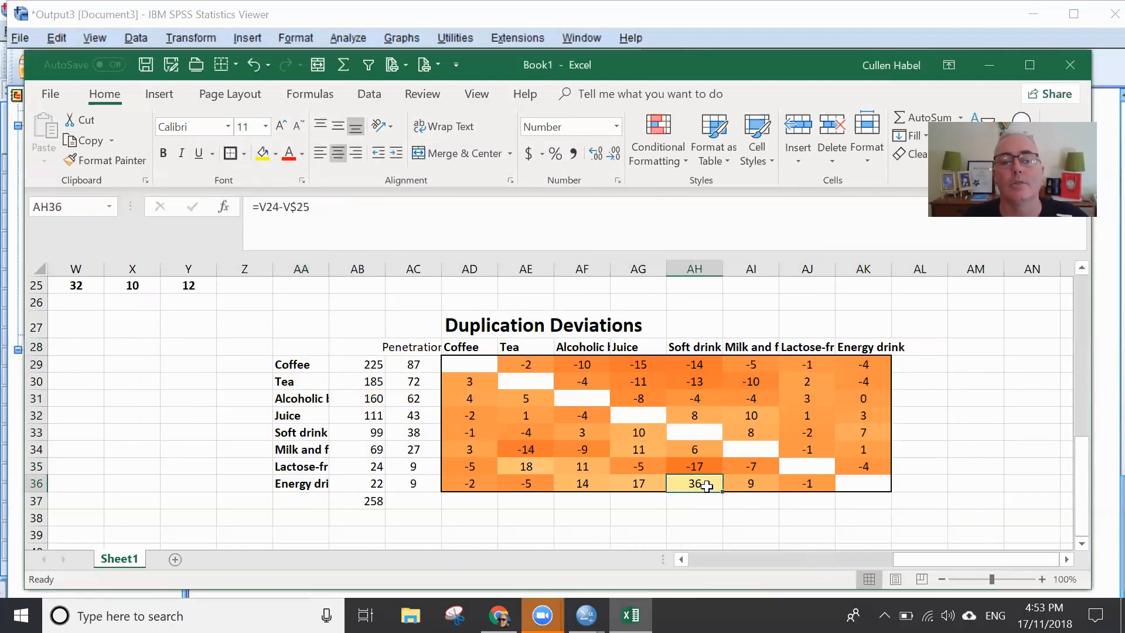
left_click(696, 348)
left_click(701, 490)
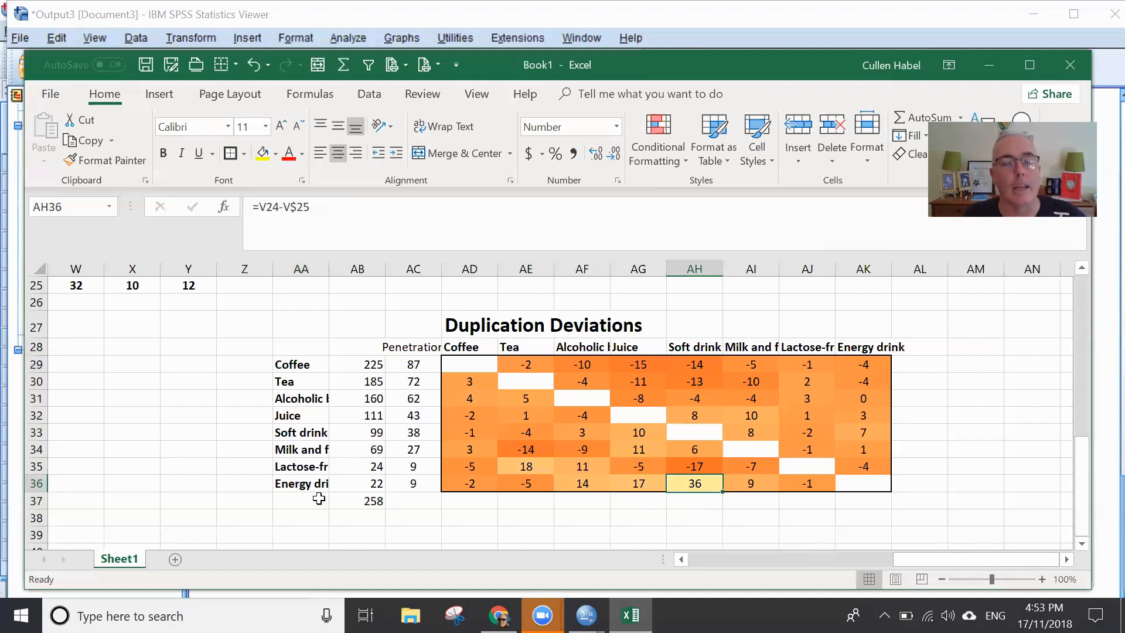
left_click(297, 490)
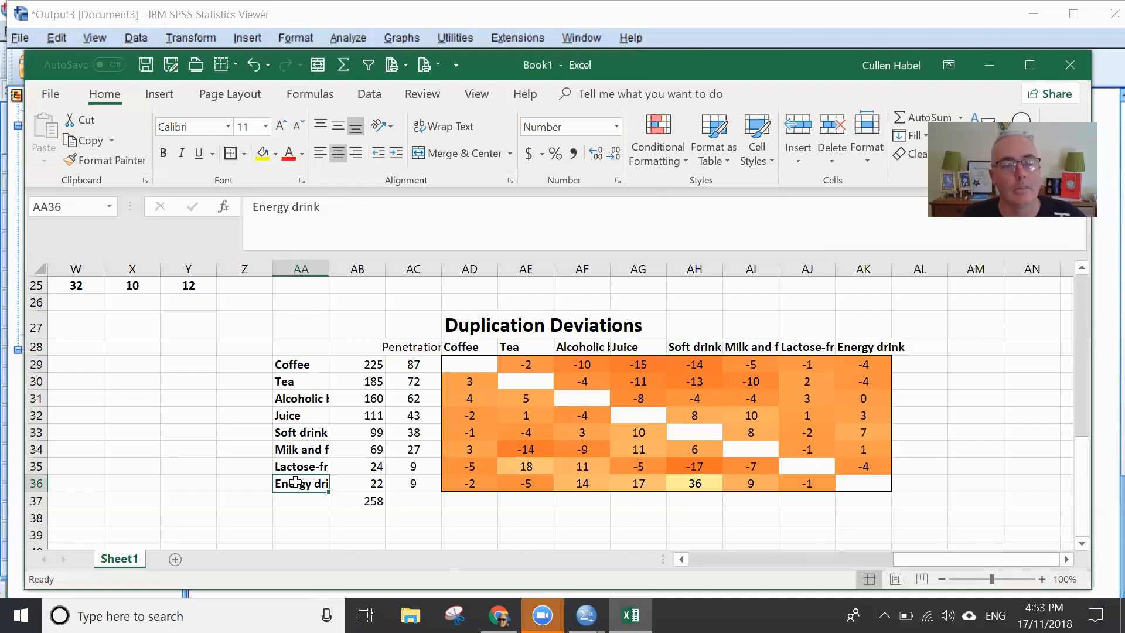
left_click(701, 483)
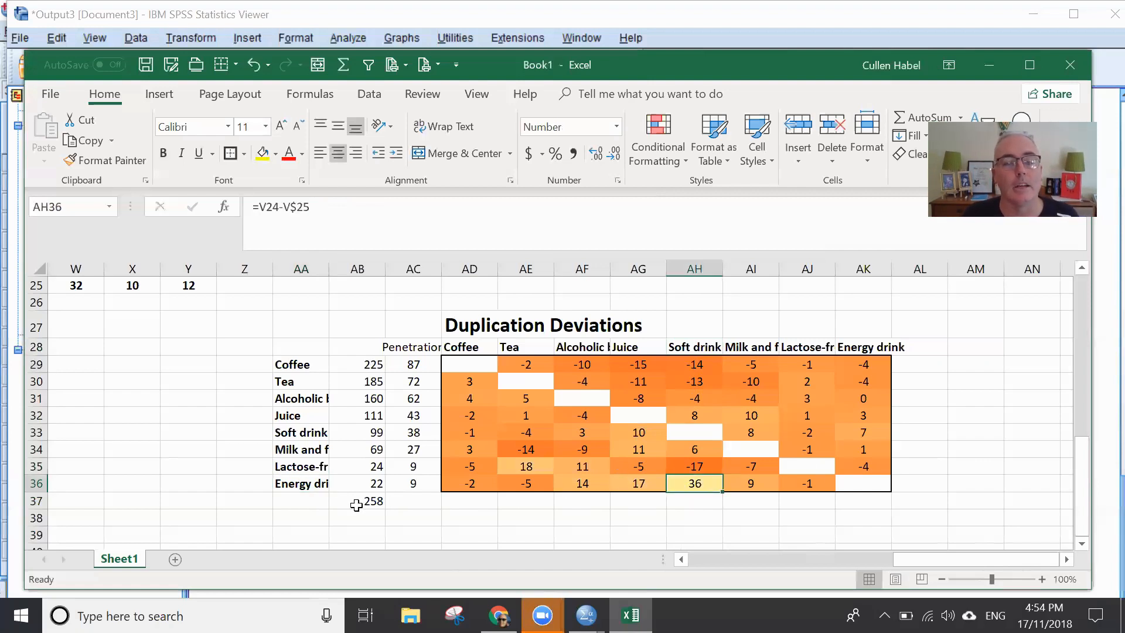
left_click(290, 481)
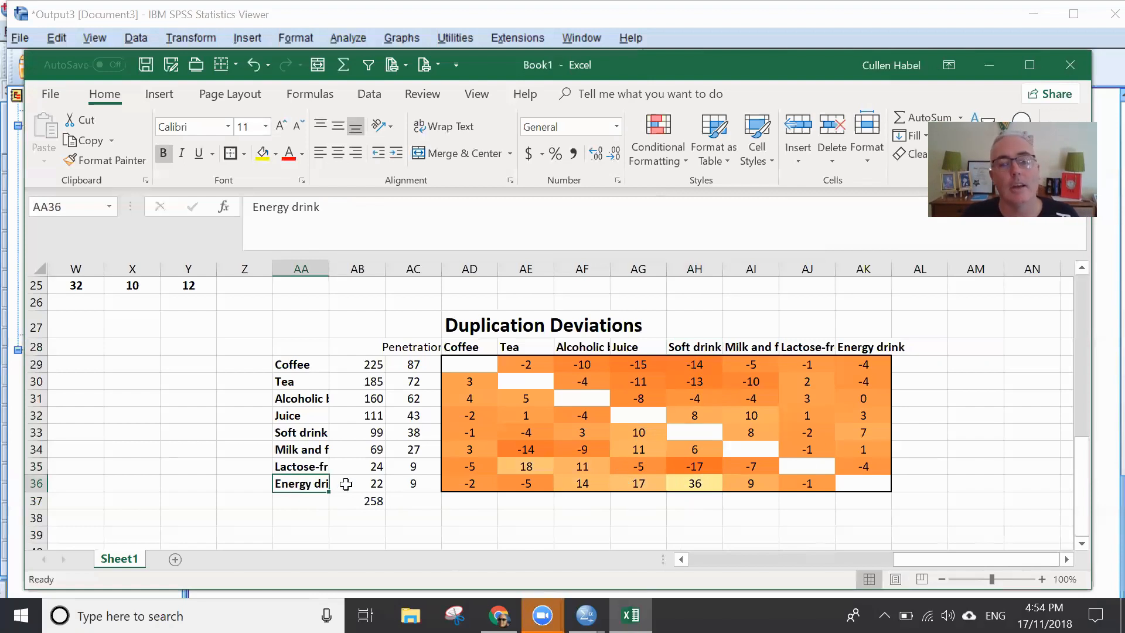
left_click(708, 482)
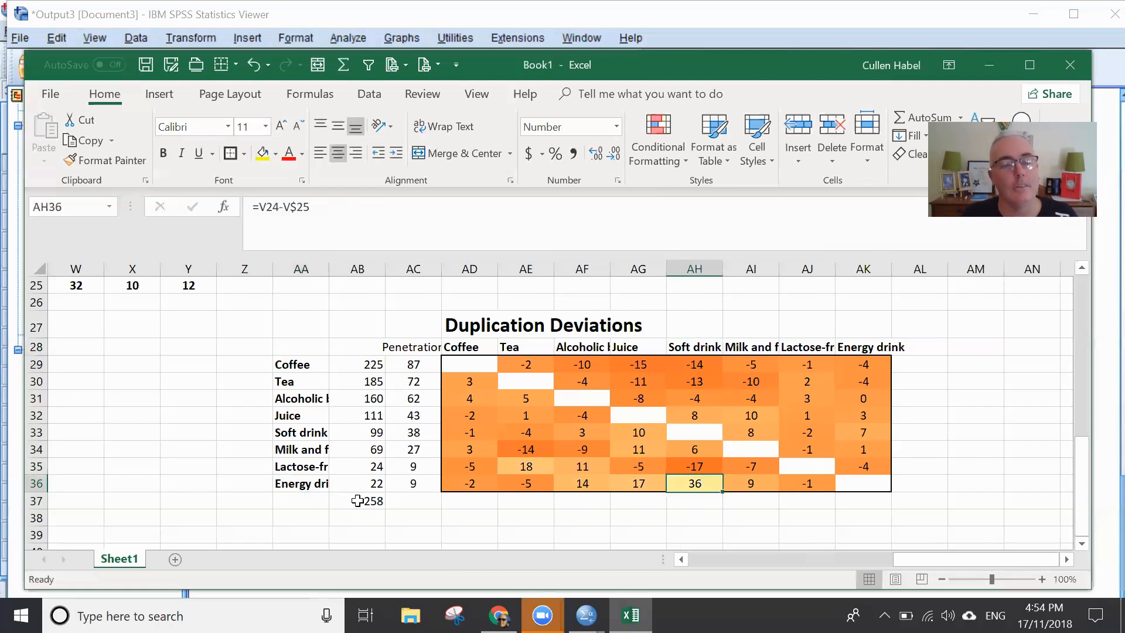
left_click(314, 484)
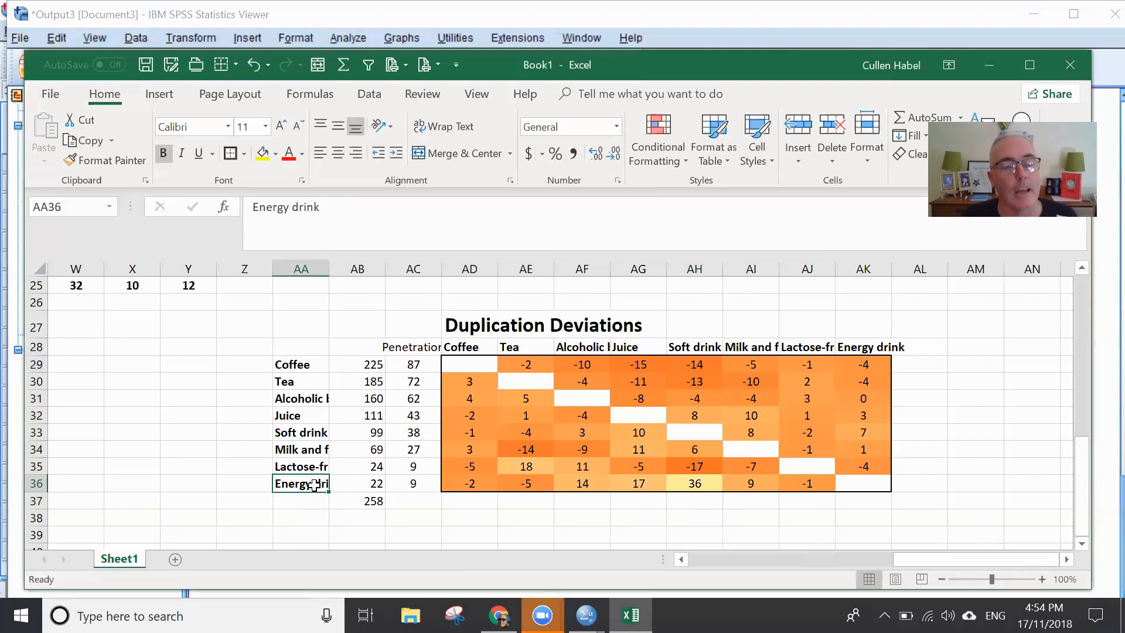
left_click(705, 478)
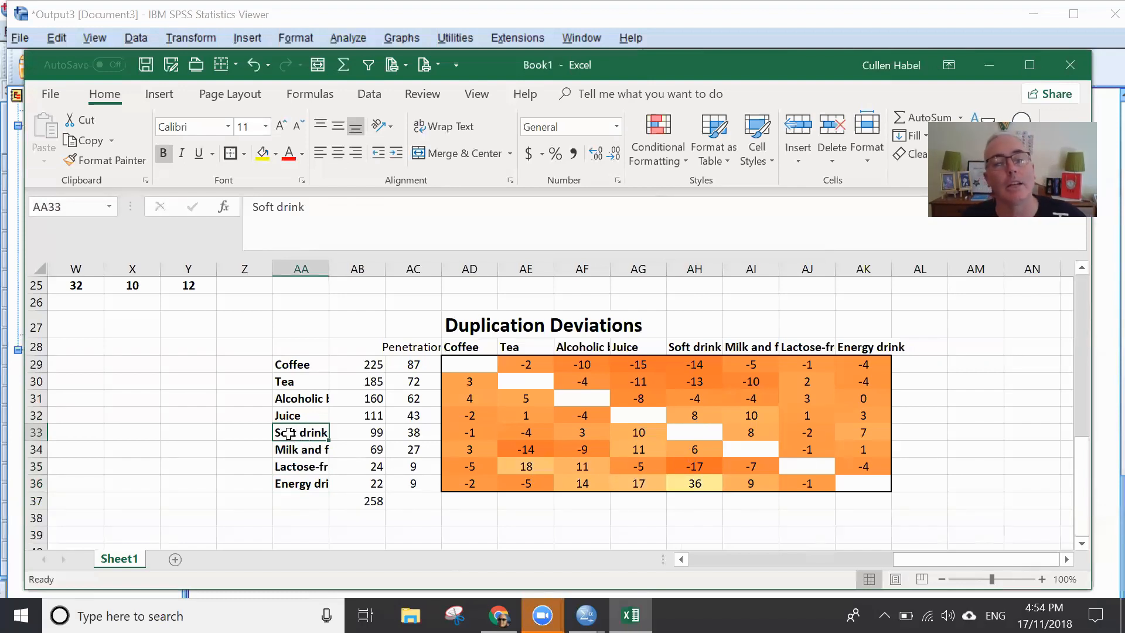
- Compare the Soft drink and Energy drink deviations in both directions, in cells AH36 and AK33
left_click(692, 485)
left_click(762, 464)
left_click(806, 450)
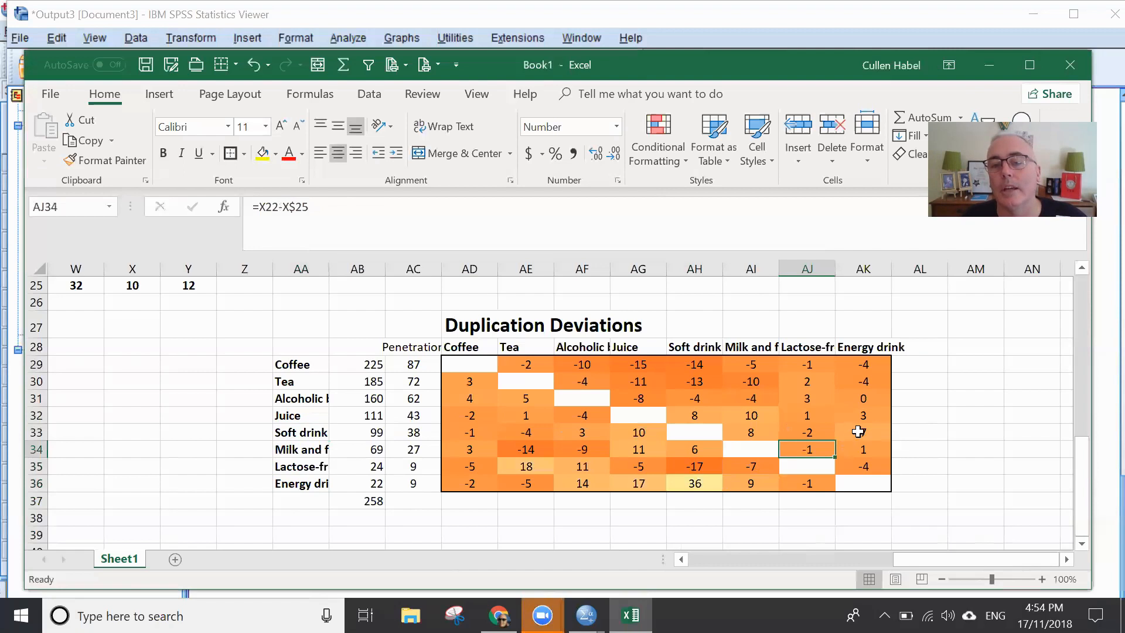
left_click(861, 431)
left_click(306, 433)
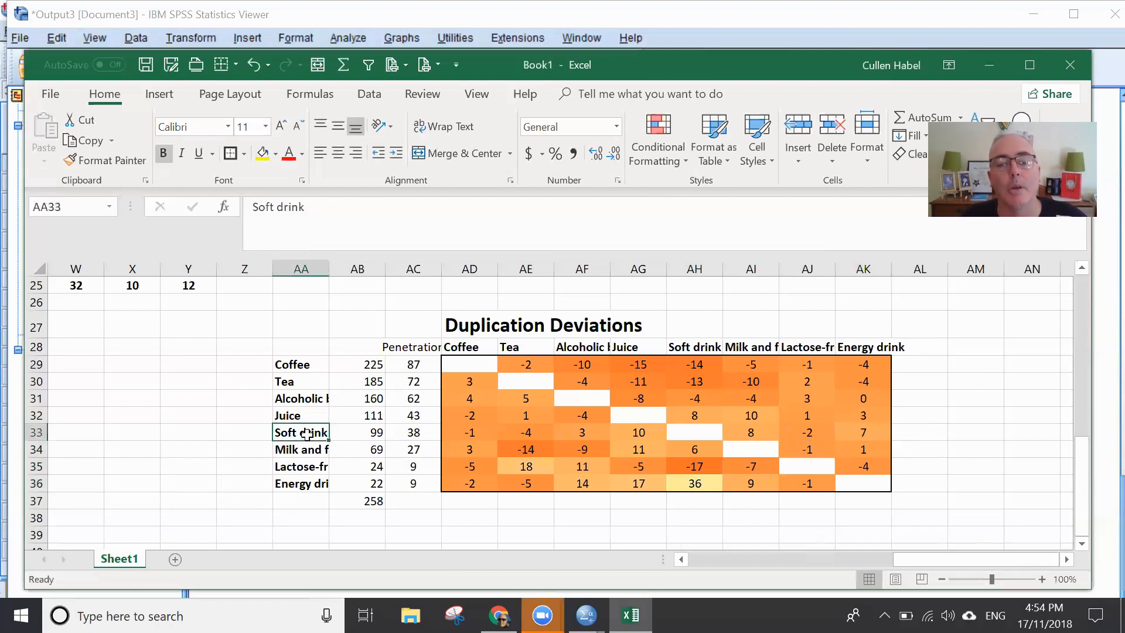
left_click(868, 430)
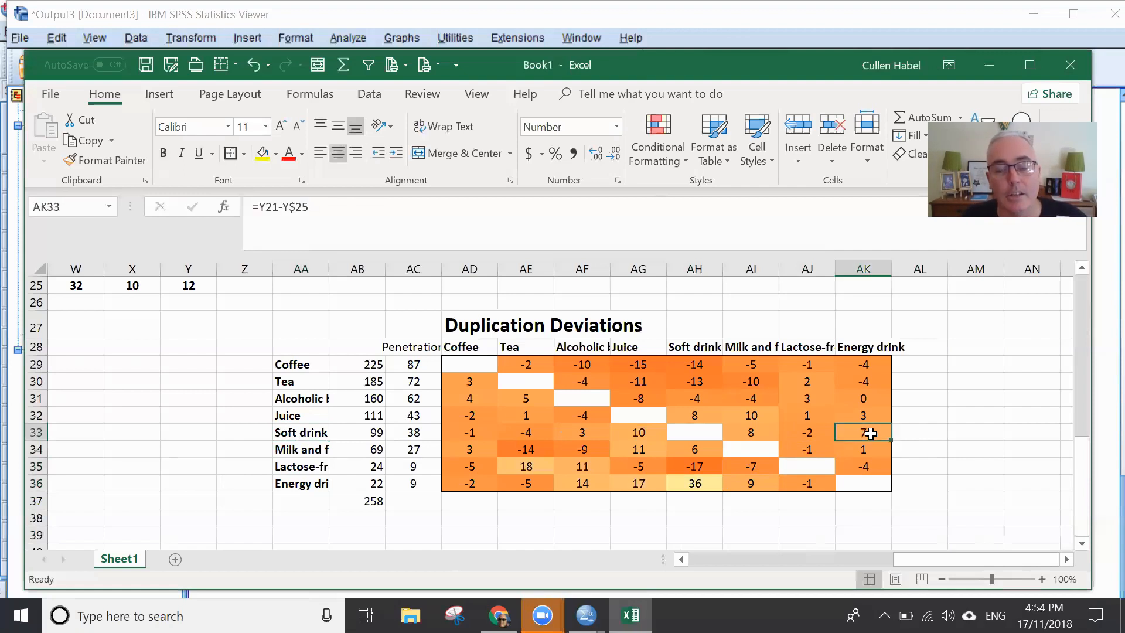
left_click(692, 487)
left_click(859, 434)
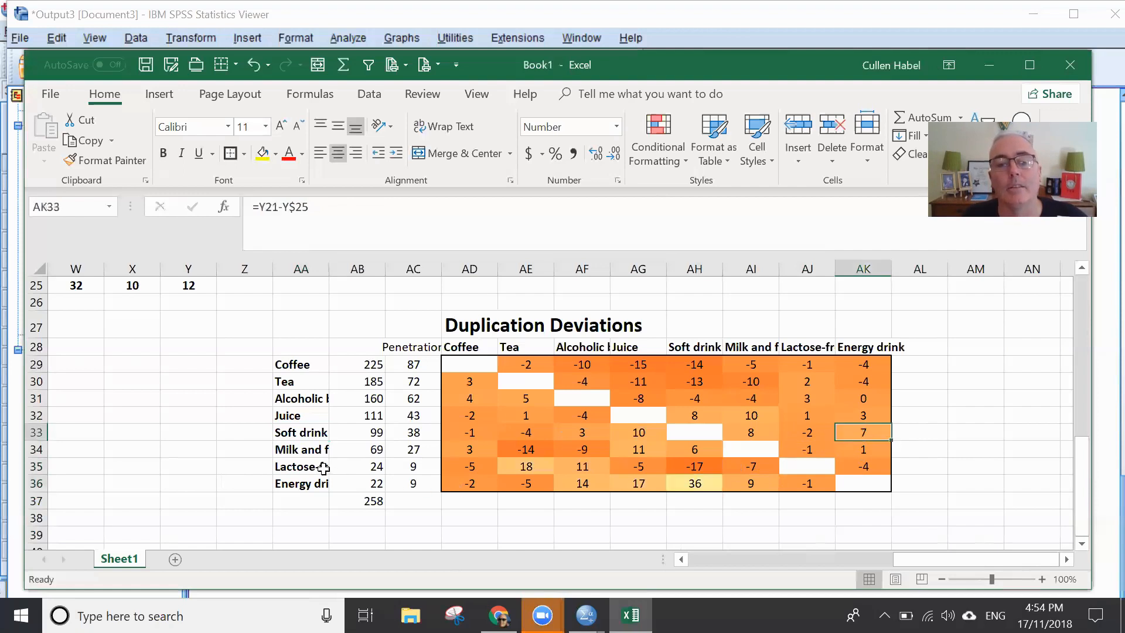
left_click(309, 432)
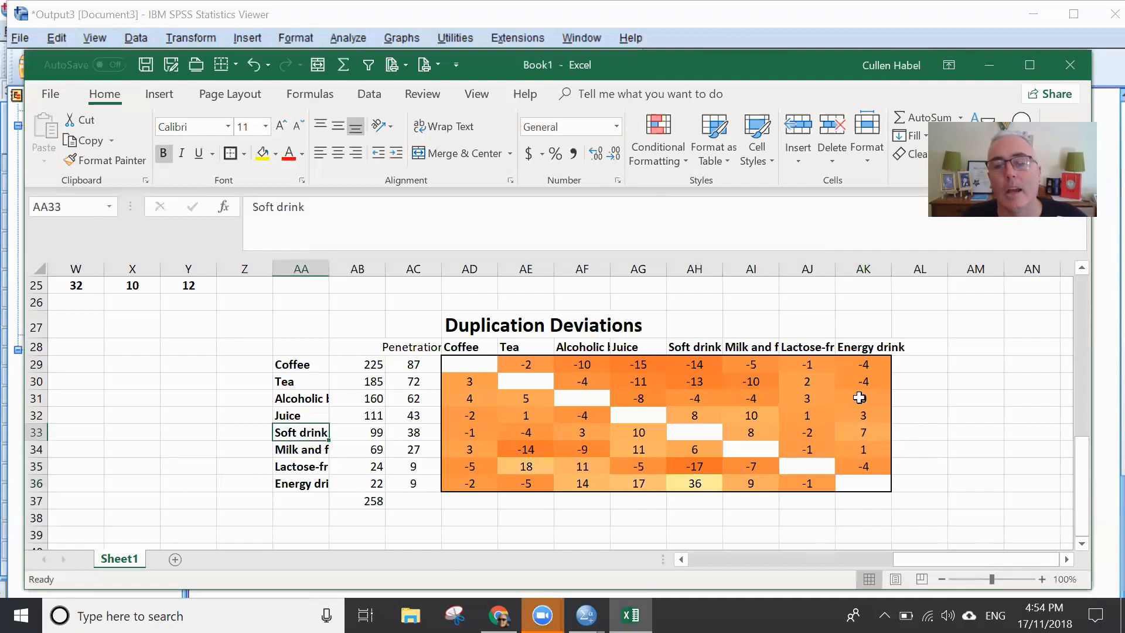
left_click(861, 437)
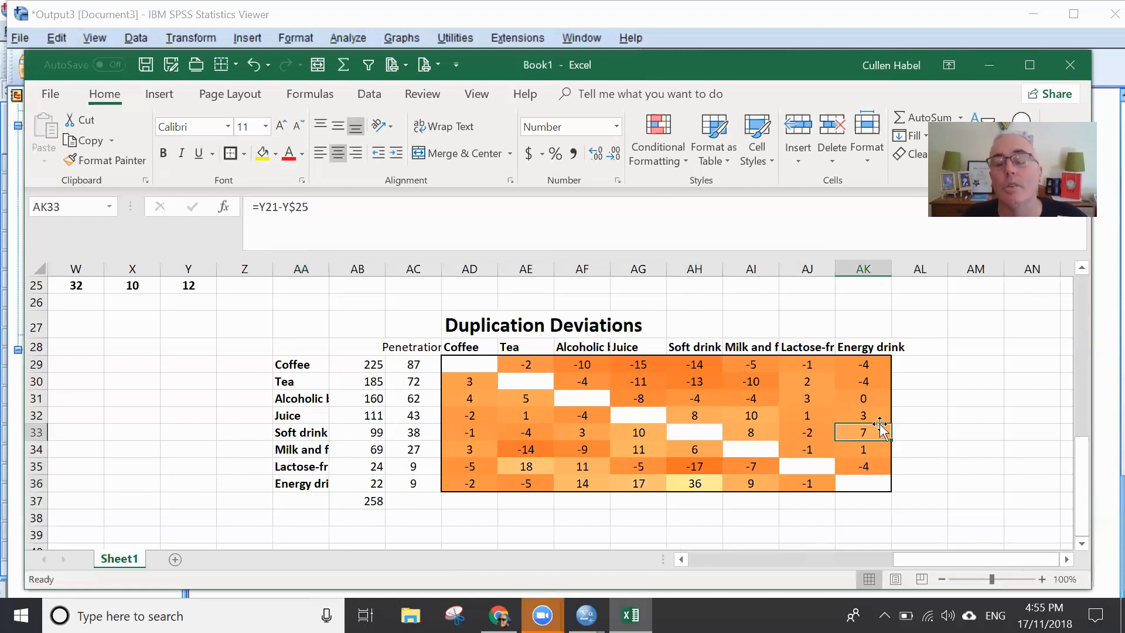
left_click(299, 436)
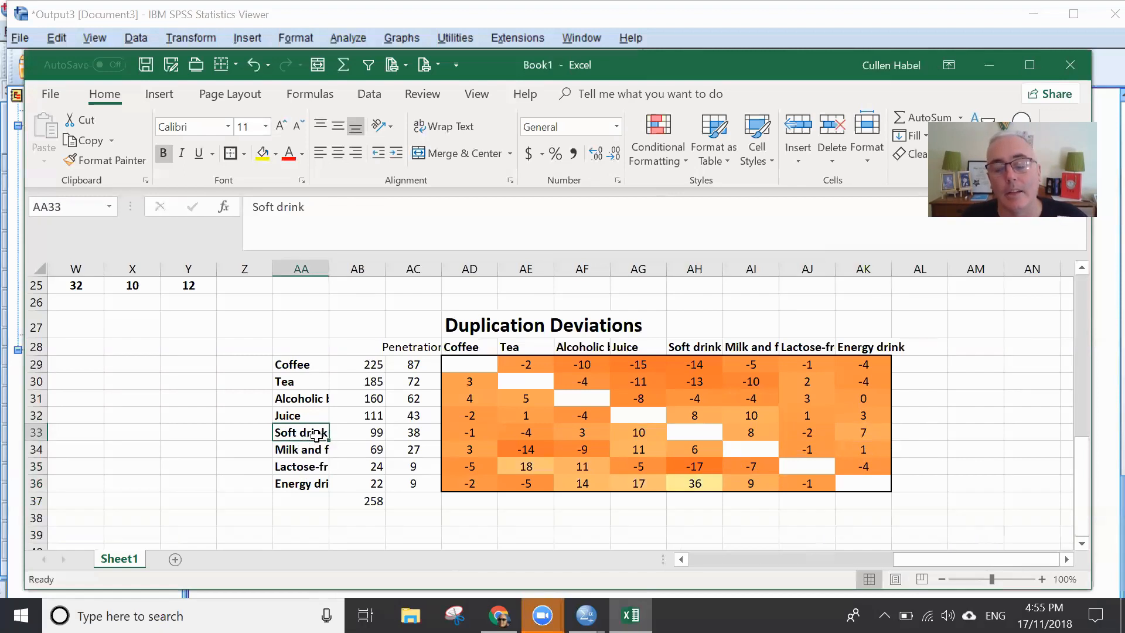
left_click(877, 434)
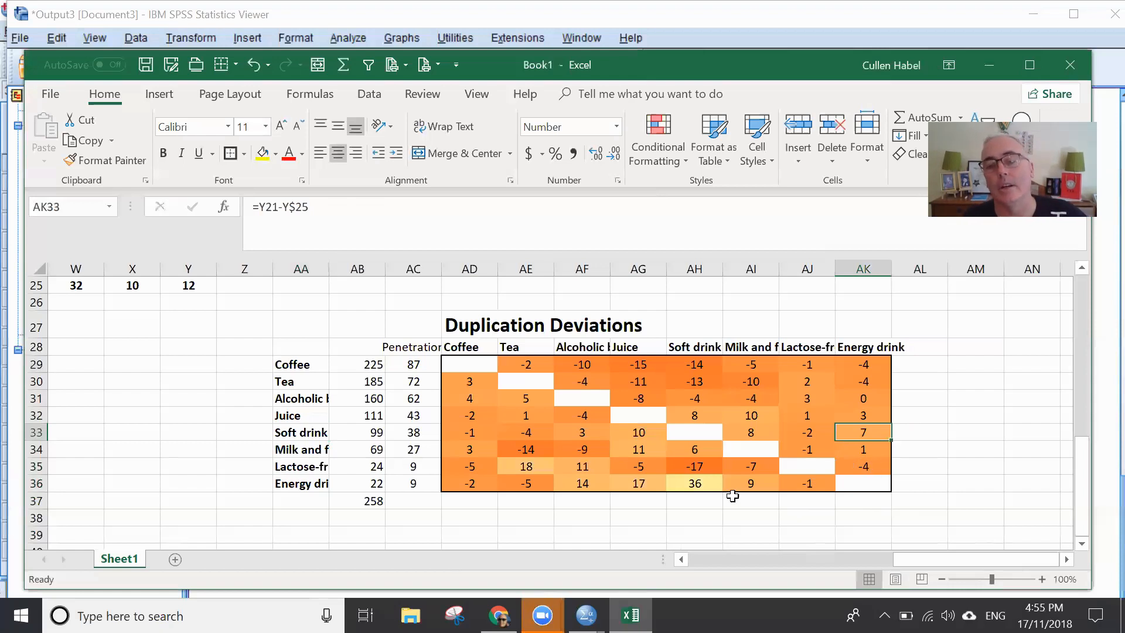
left_click(693, 485)
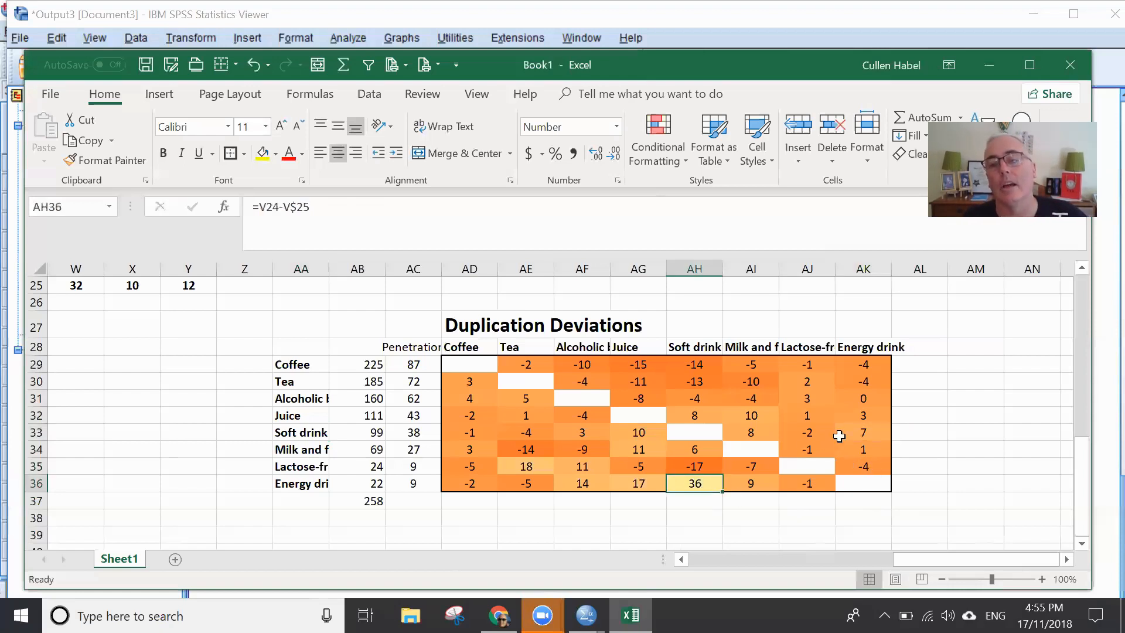
left_click(880, 430)
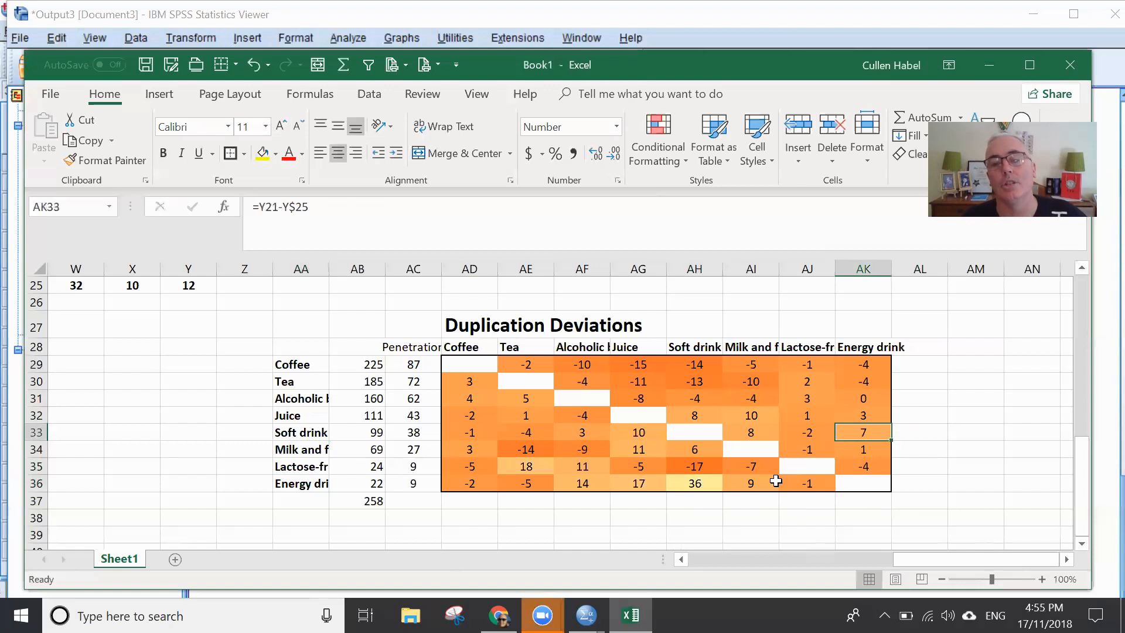
- Put an outside border around the paired Energy drink and Soft drink deviation cells AH36 and AK33
left_click(693, 485)
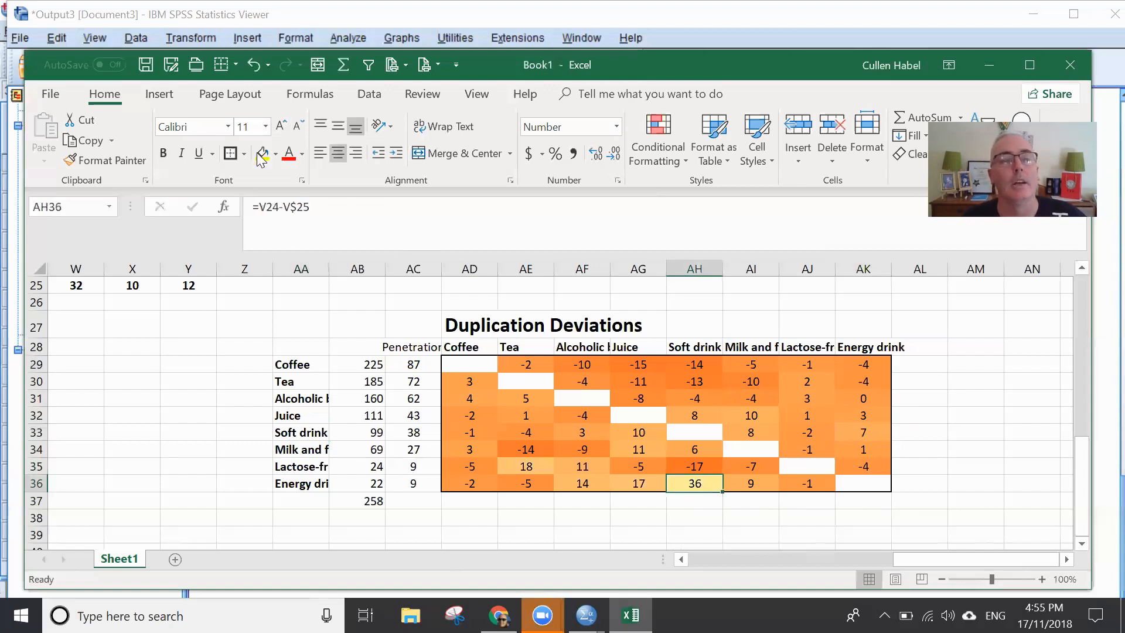
left_click(871, 433)
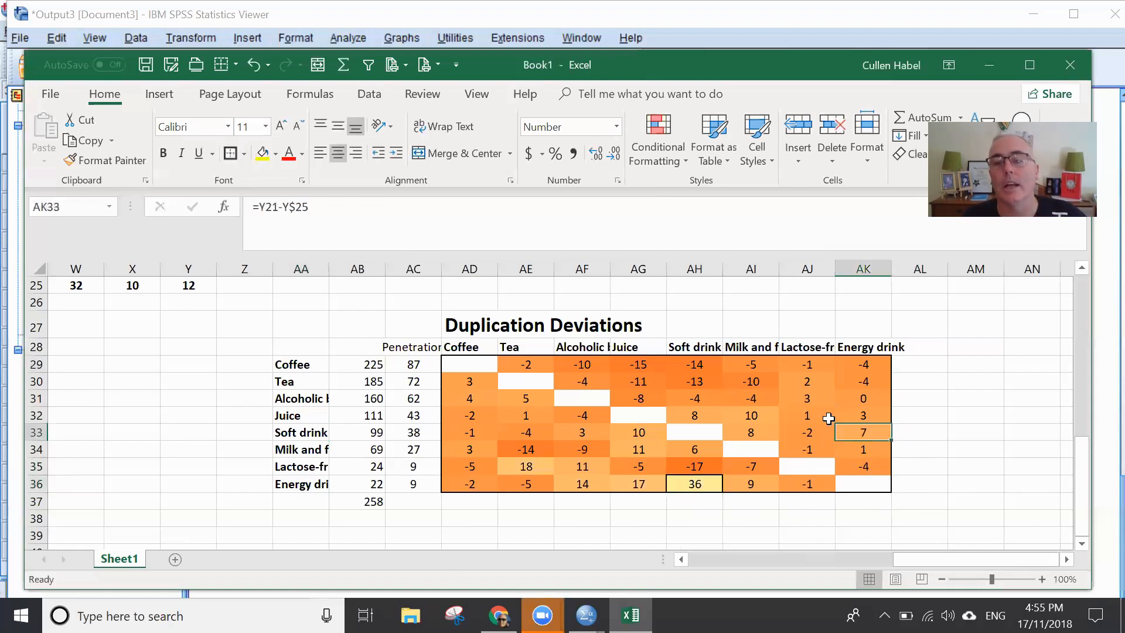
left_click(229, 154)
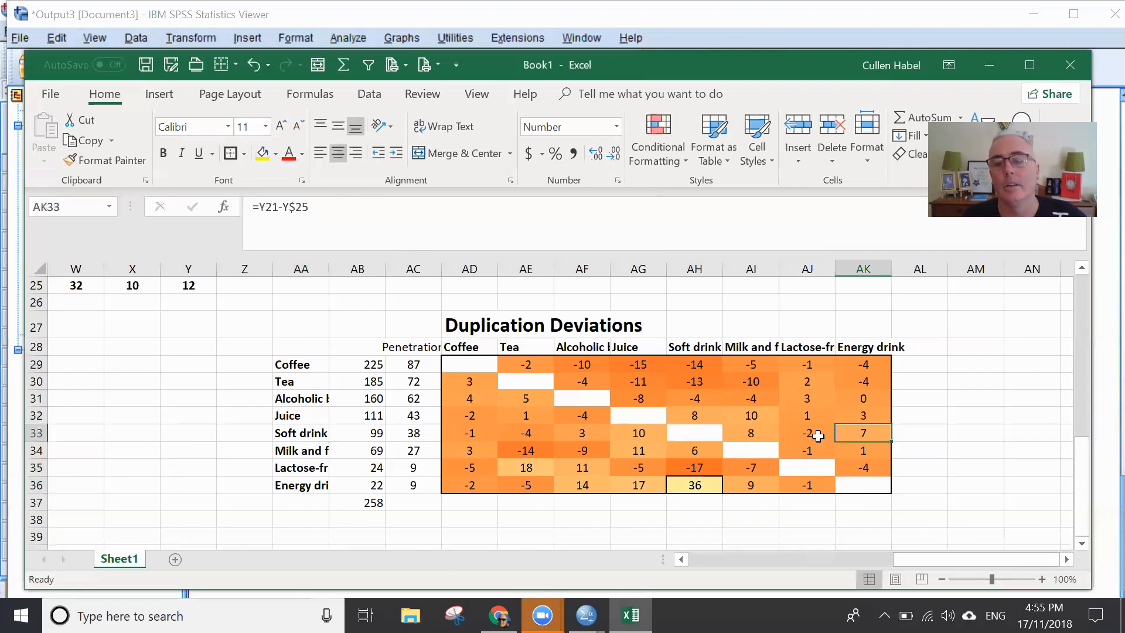
left_click(960, 485)
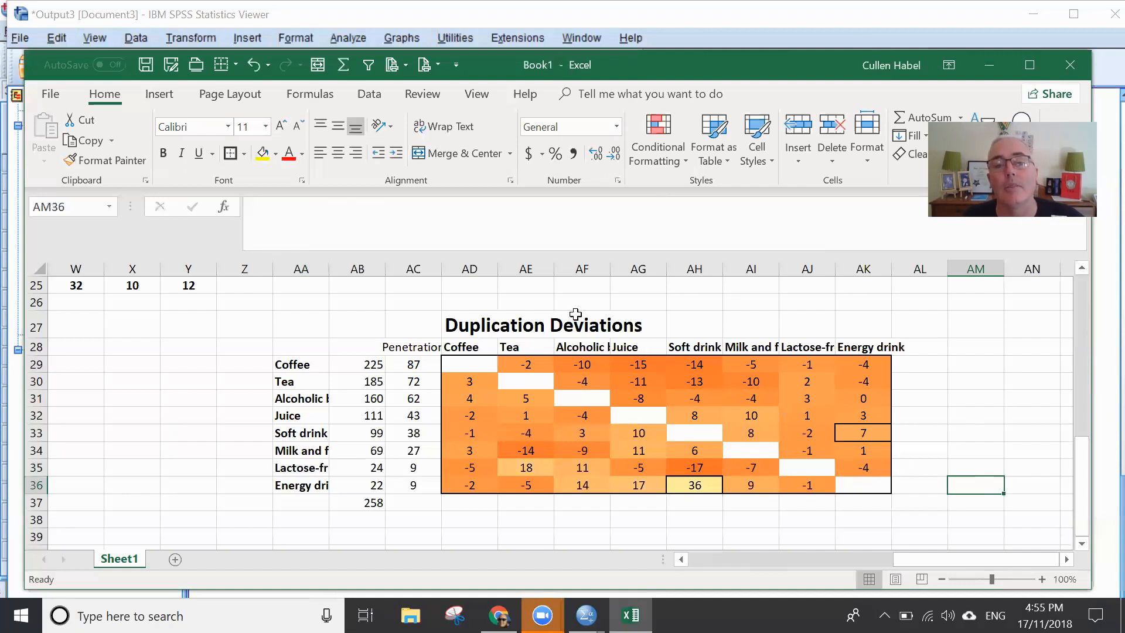
- Compare the bordered Energy drink–Soft drink deviation in AH36 with the Alcoholic beverages–Coffee pair in AD31 and AF29
left_click(587, 259)
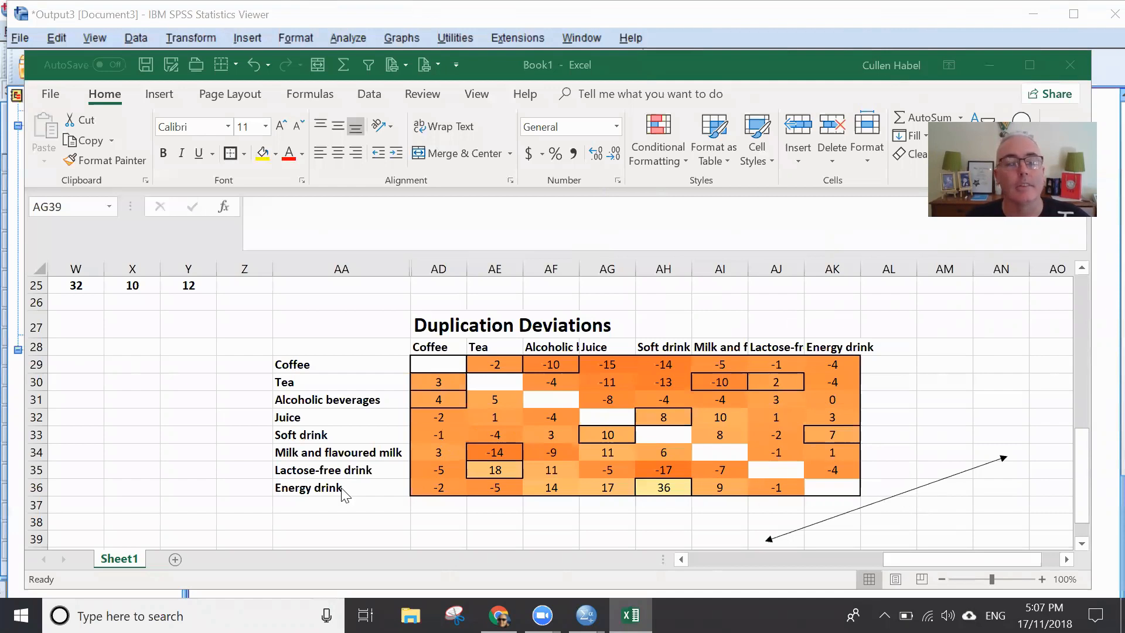
left_click(670, 487)
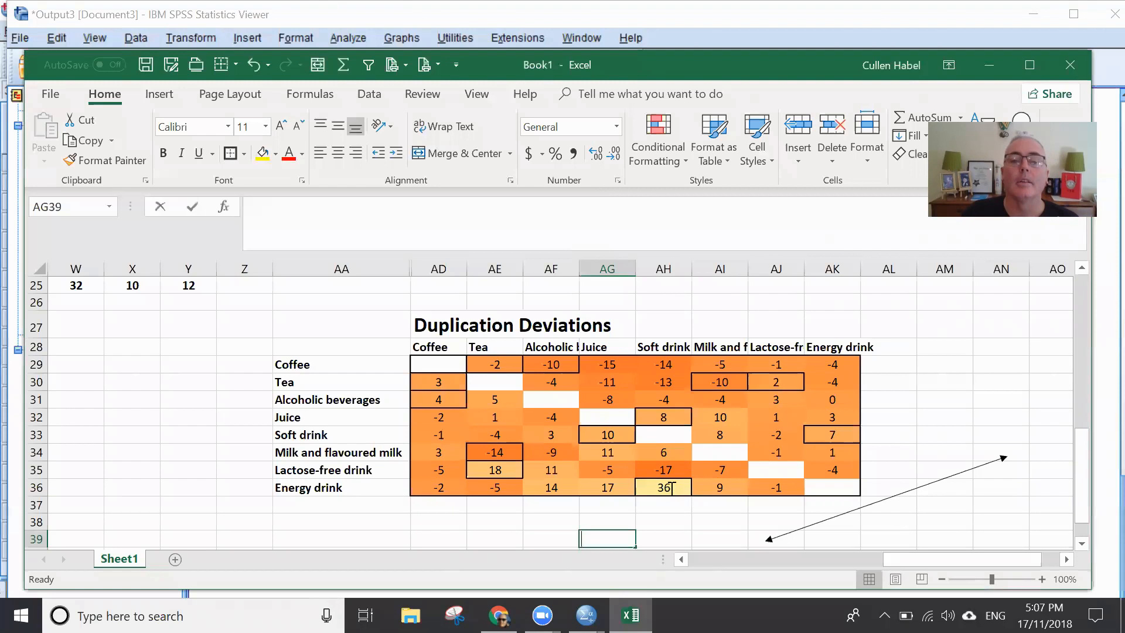
left_click(672, 487)
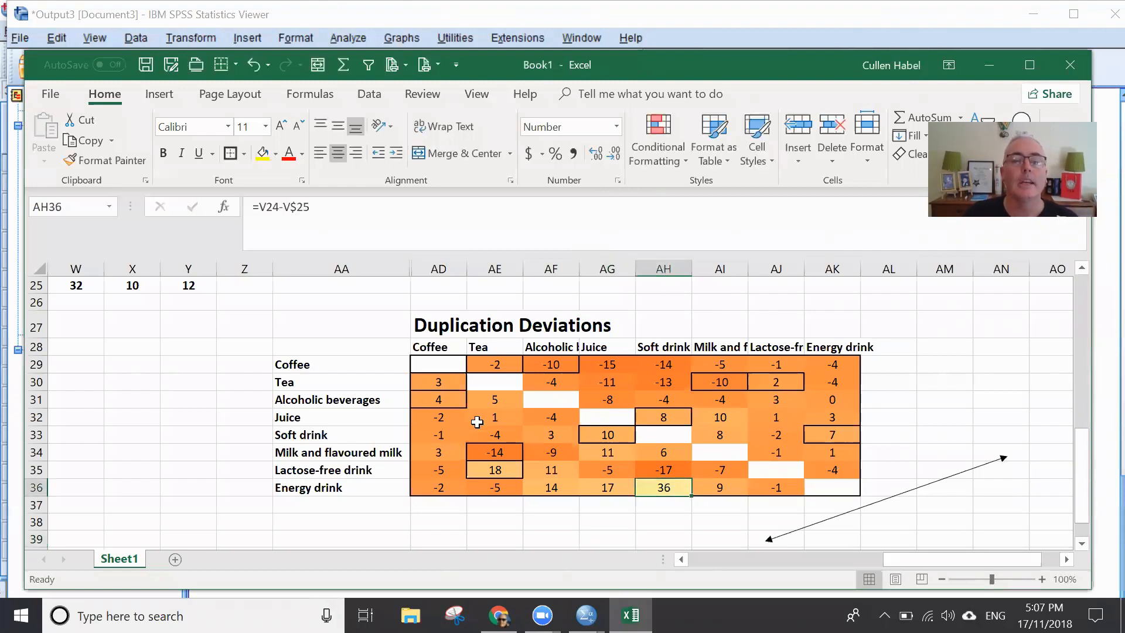
left_click(319, 400)
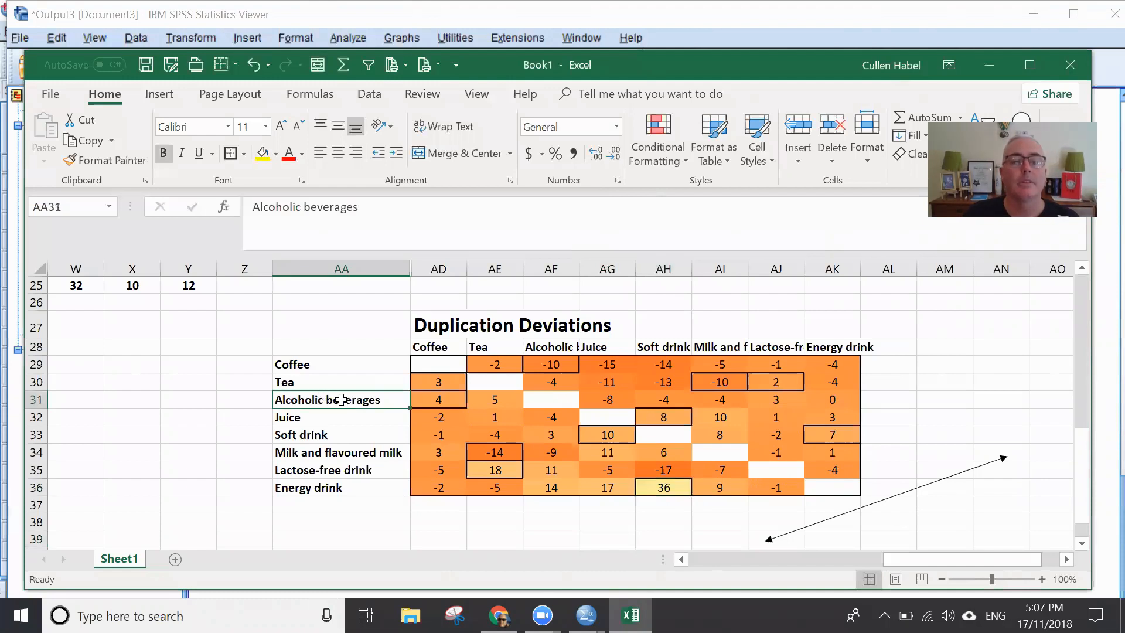
left_click(455, 400)
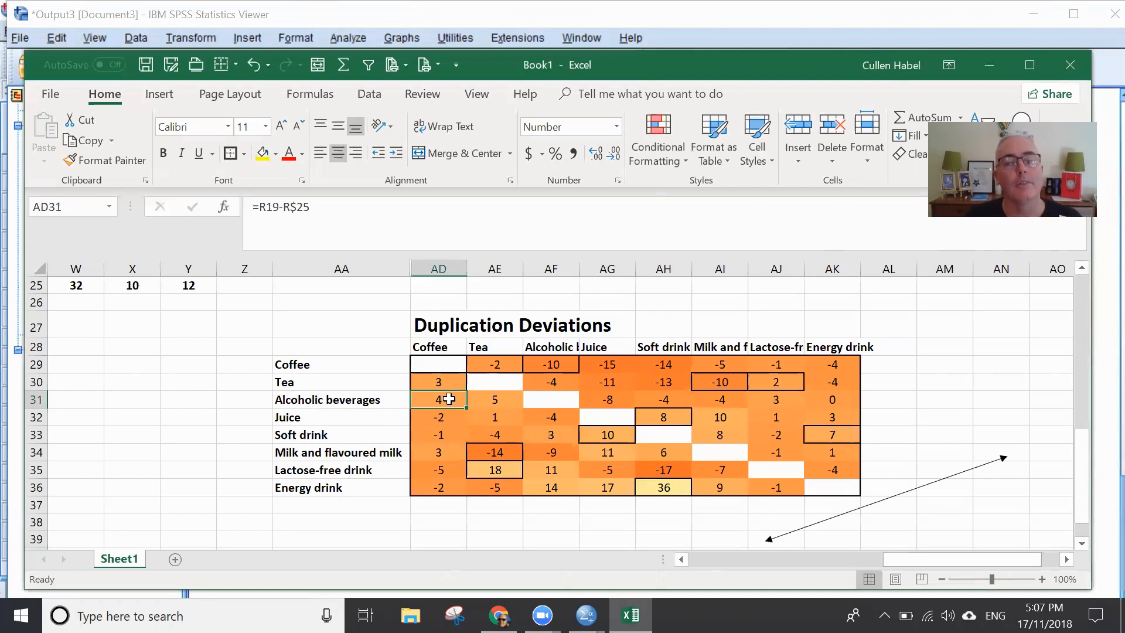
left_click(298, 361)
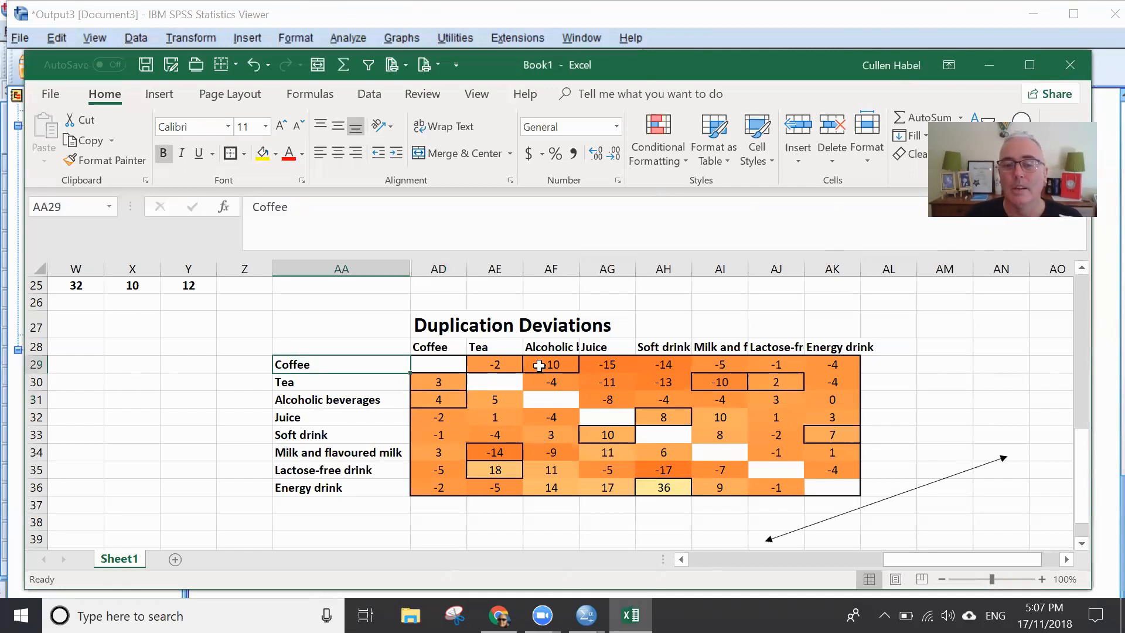
left_click(558, 362)
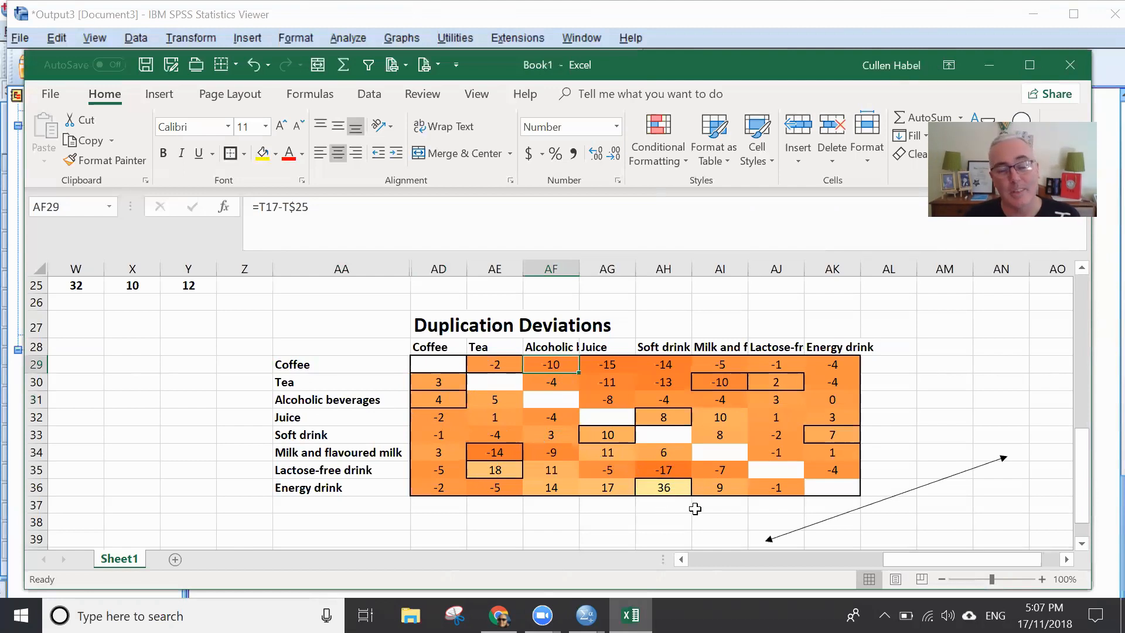
- Clear the Energy drink–Soft drink deviation in AH36 to test its effect on the color scale, and undo the clearing
left_click(671, 487)
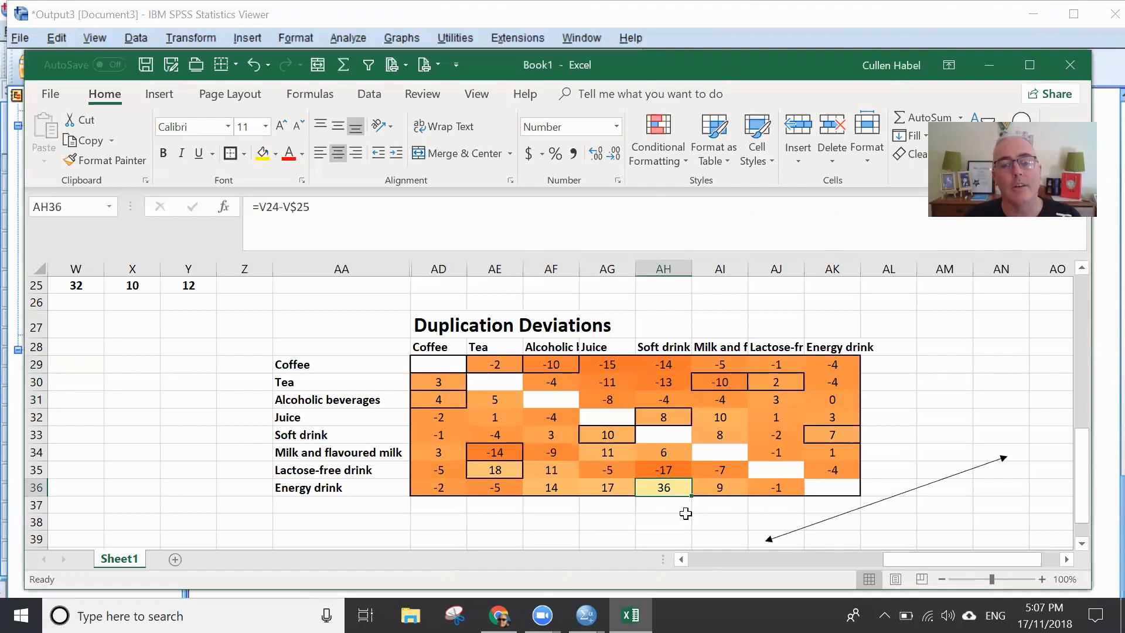
key("Delete")
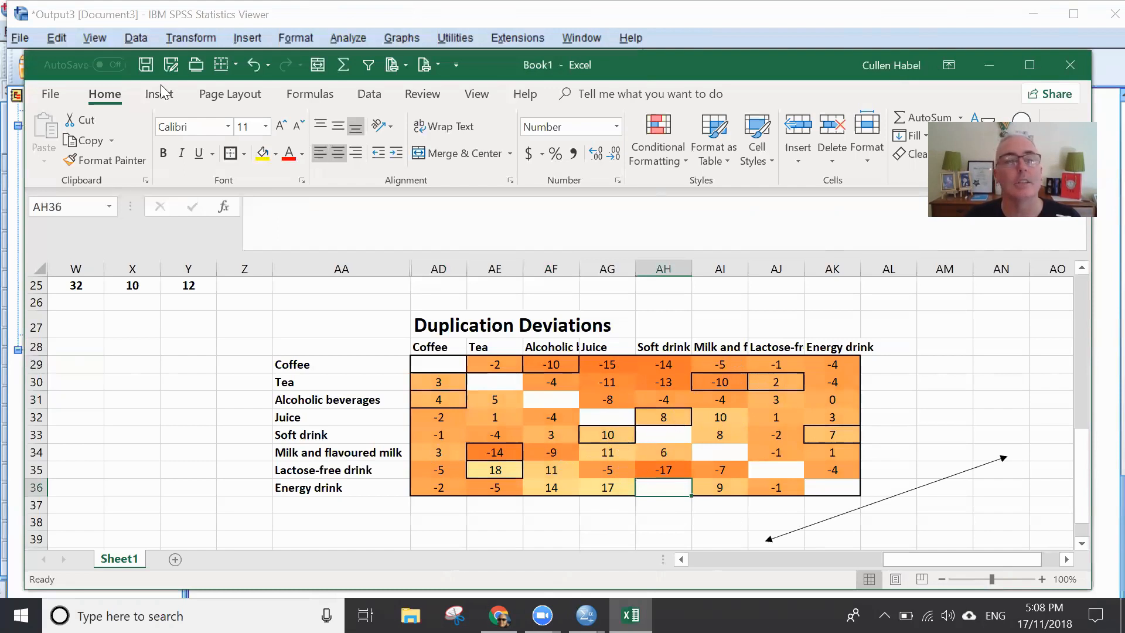
left_click(253, 64)
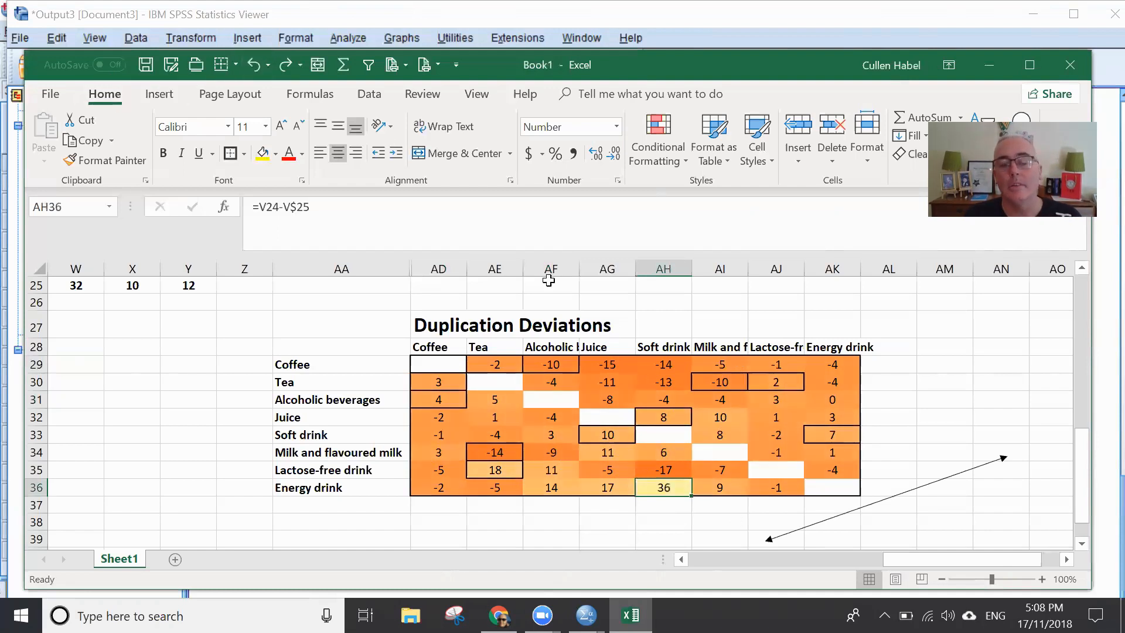
- Duplicate the double-headed arrow and place the copy to link the Tea and Milk and flavoured milk deviations in AE34 and AI30
left_click(827, 519)
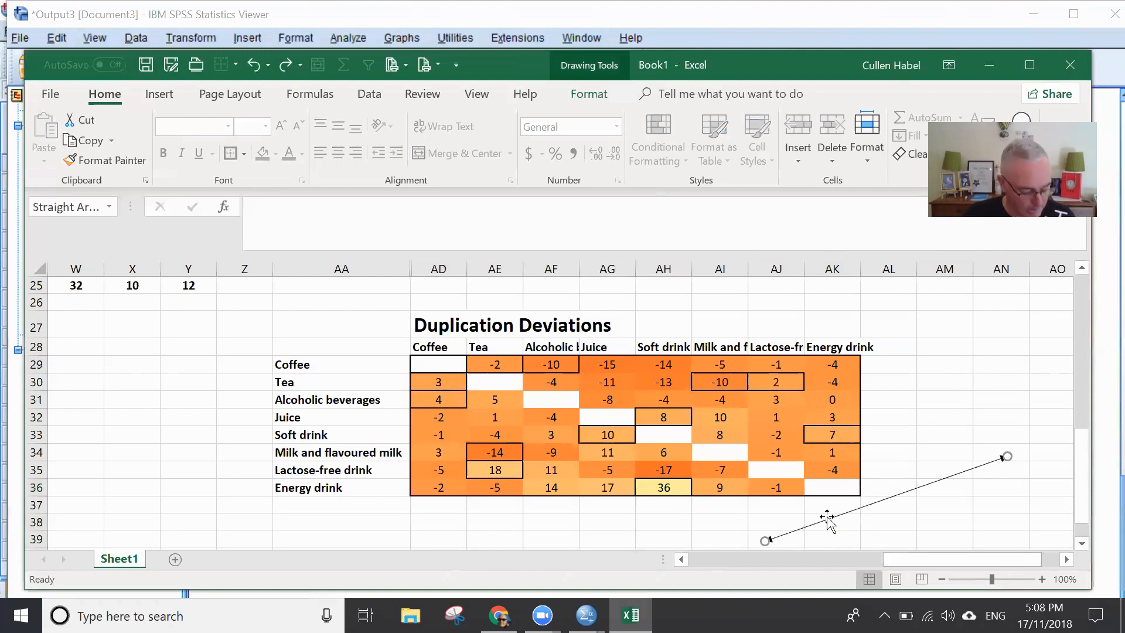
left_click_drag(832, 525, 863, 524)
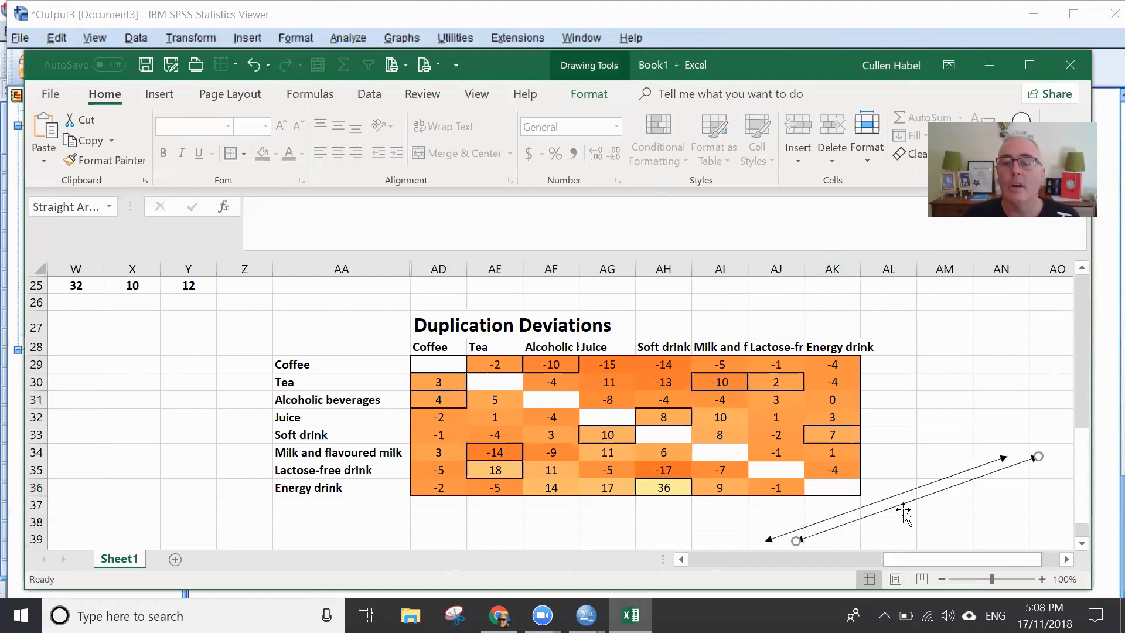
left_click_drag(866, 483, 624, 404)
left_click_drag(761, 359, 698, 383)
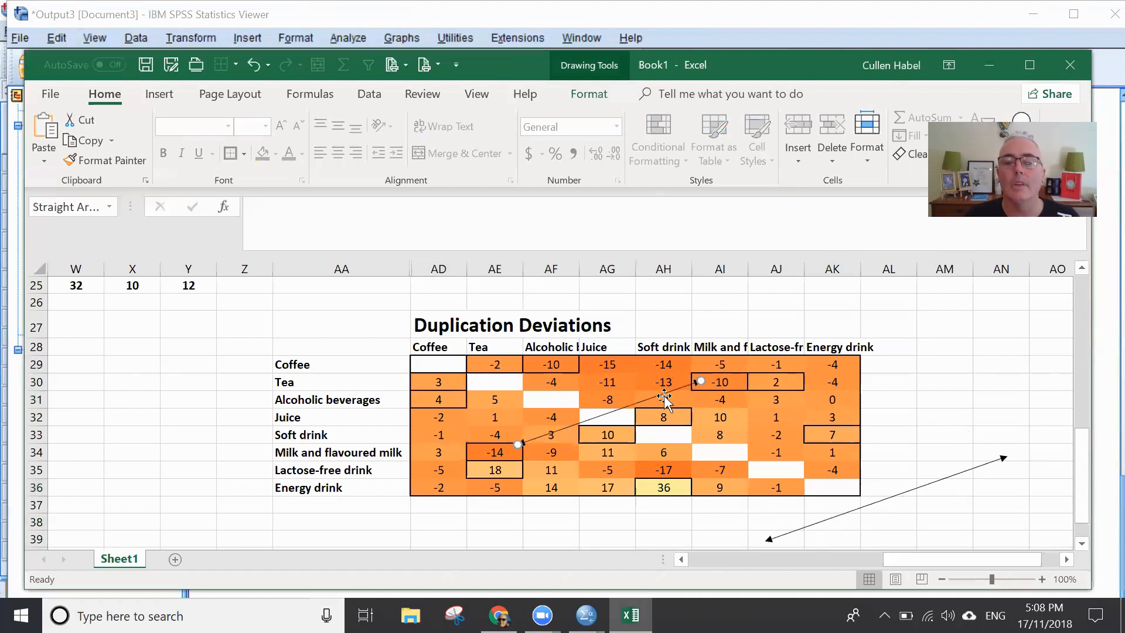
left_click(667, 399)
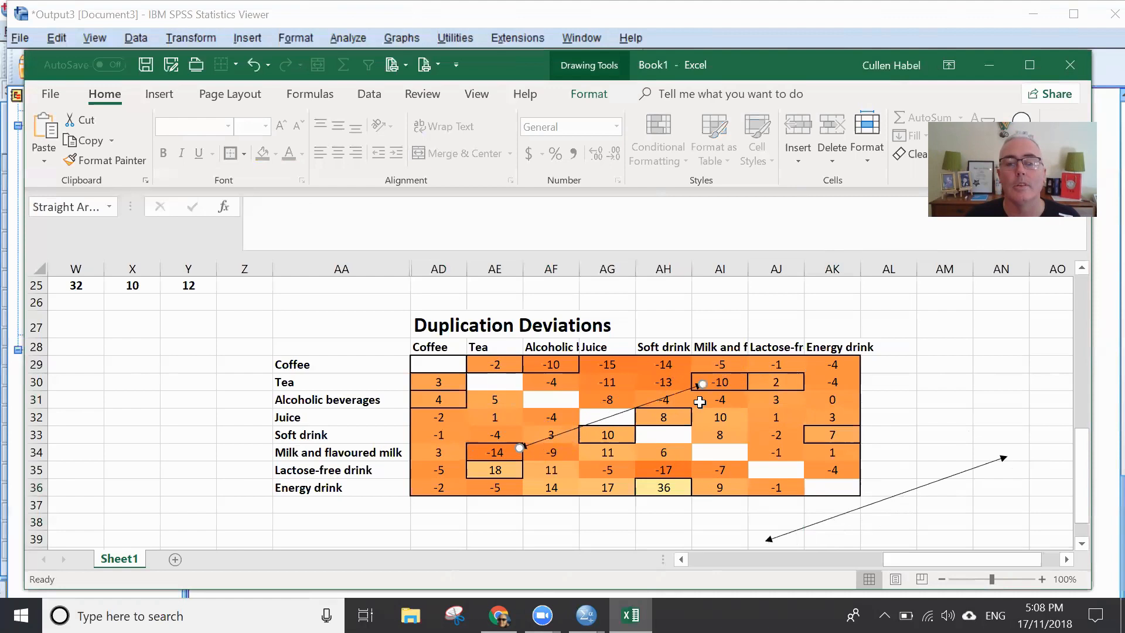
left_click(719, 384)
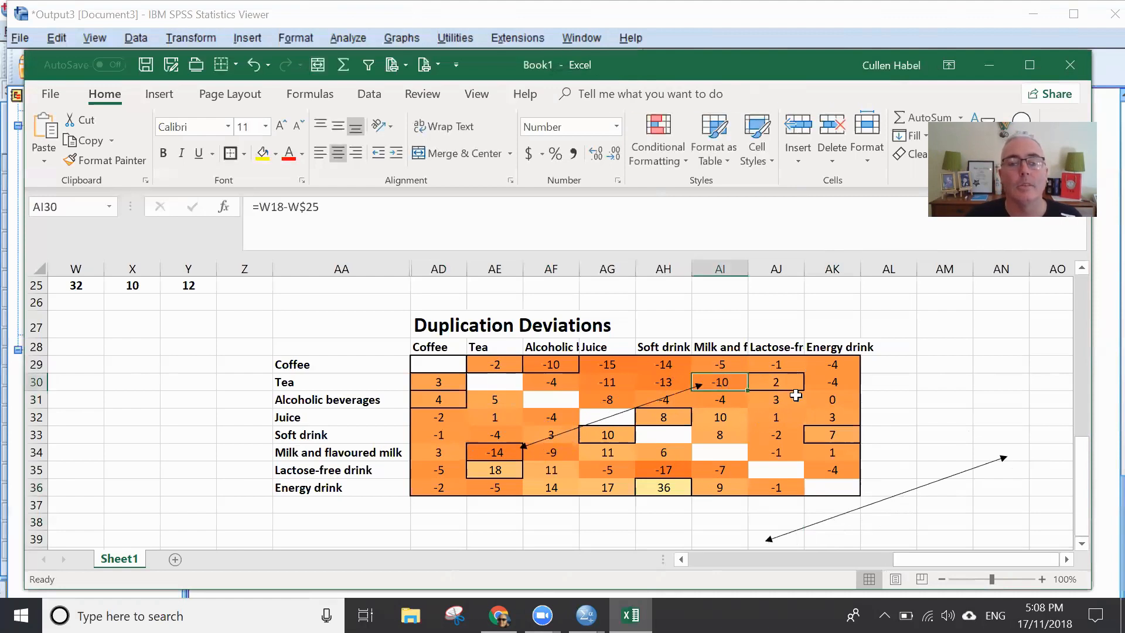
left_click(509, 450)
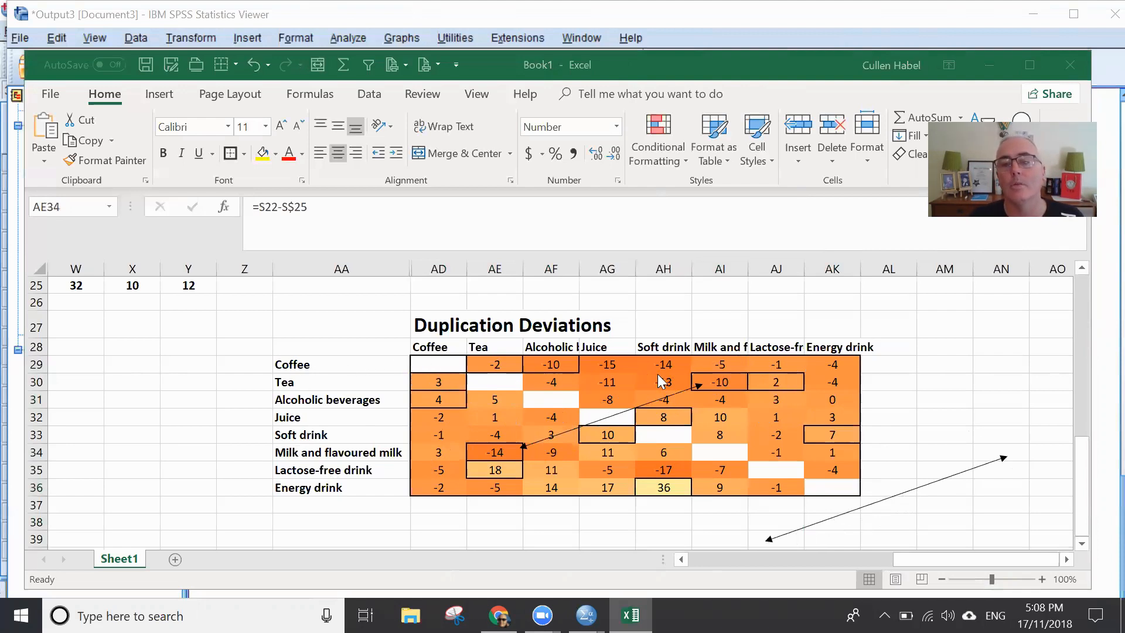
- Examine the deviations along the Coffee row, from Tea in AE29 across to Energy drink in AK29
left_click(498, 364)
left_click_drag(498, 363, 533, 367)
left_click(554, 362)
left_click(614, 364)
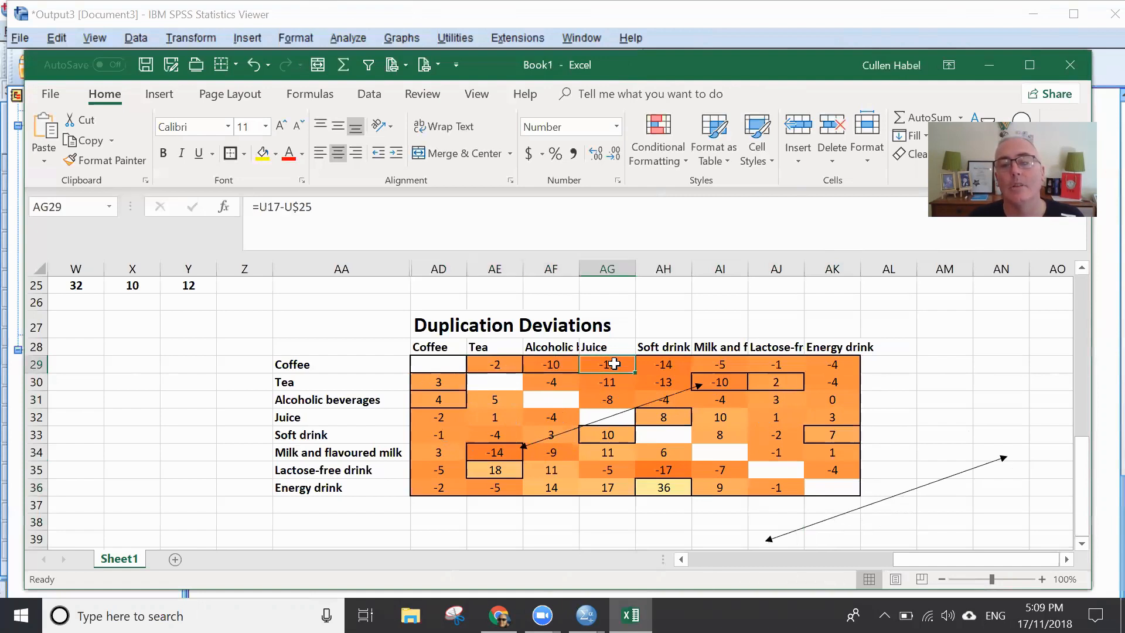
left_click(653, 366)
left_click(740, 365)
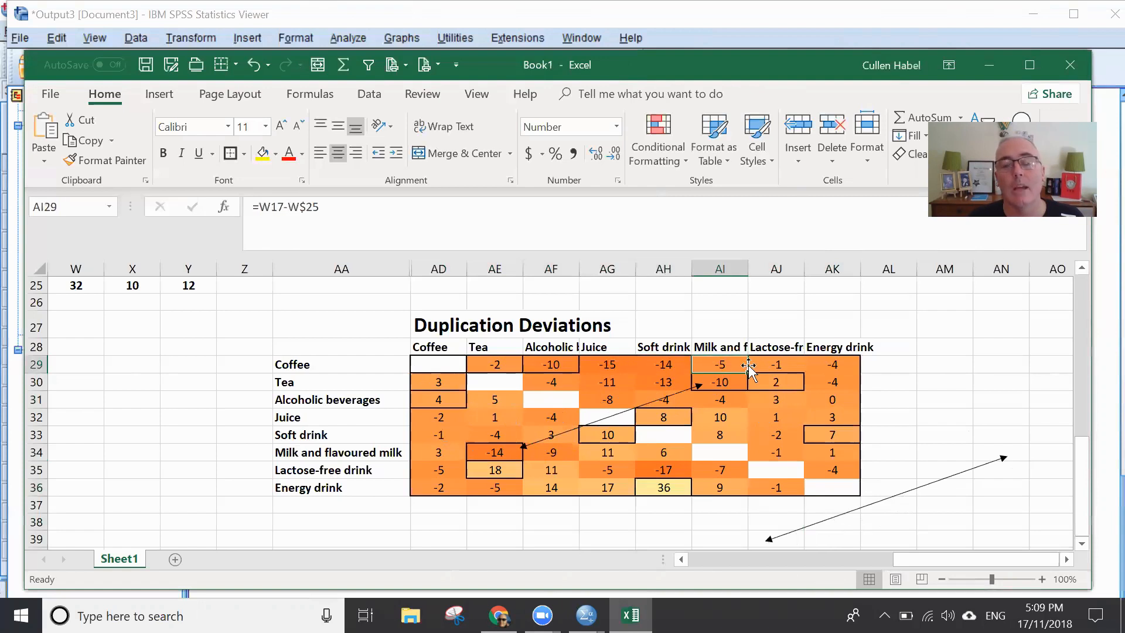
left_click(775, 364)
left_click(828, 363)
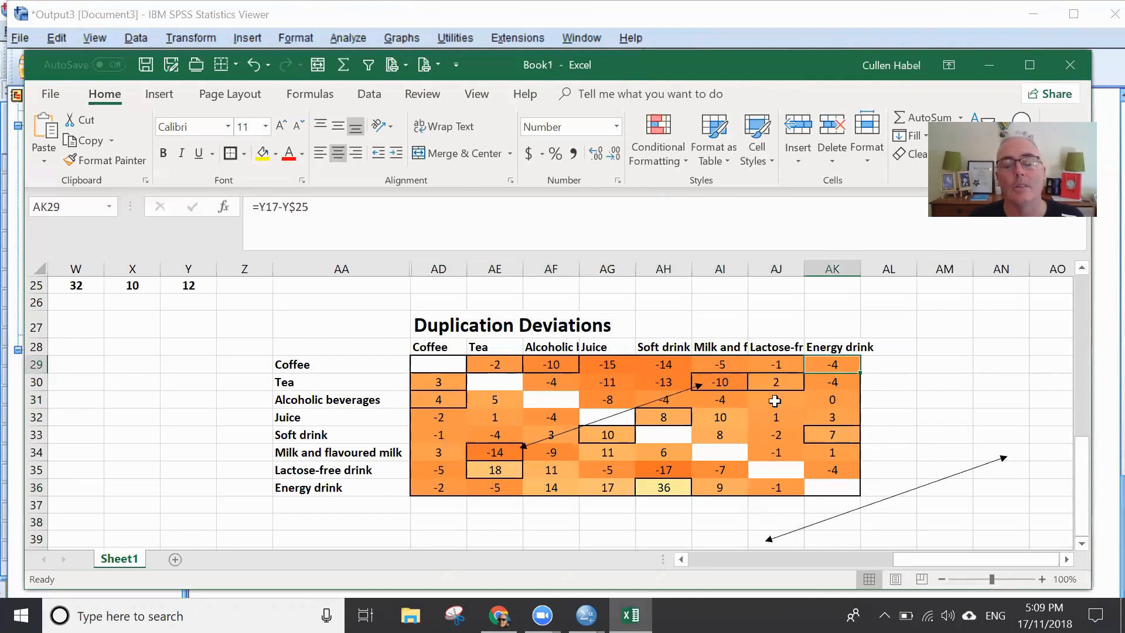
left_click(606, 421)
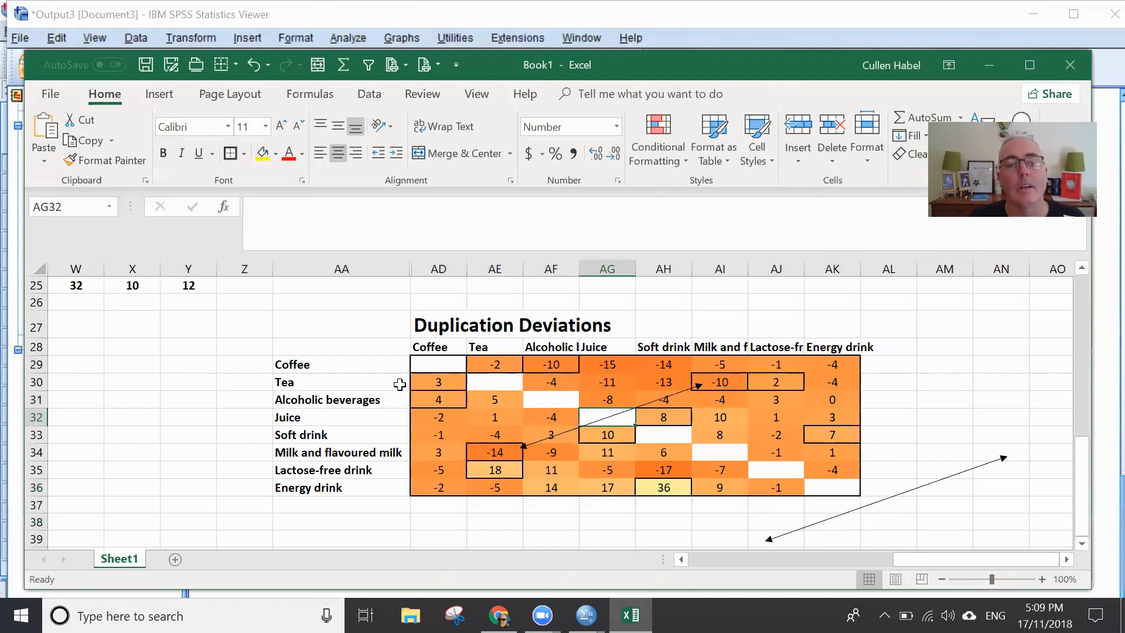
- Examine the Coffee column deviations, especially those for Juice, Soft drink, Lactose-free drink and Energy drink
left_click(442, 379)
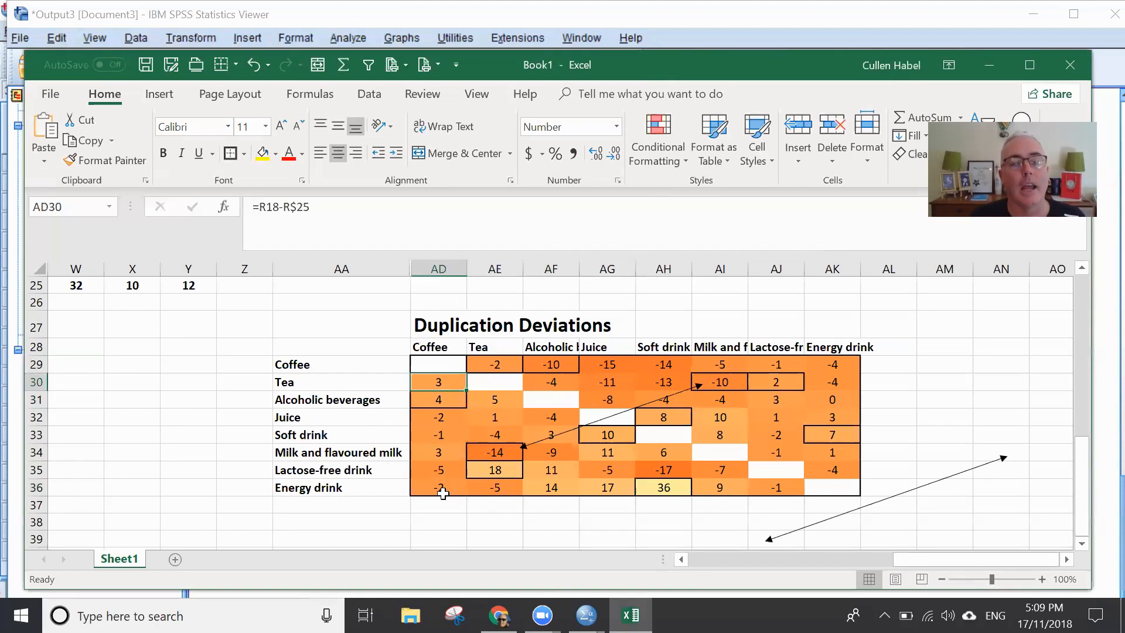
left_click(443, 472)
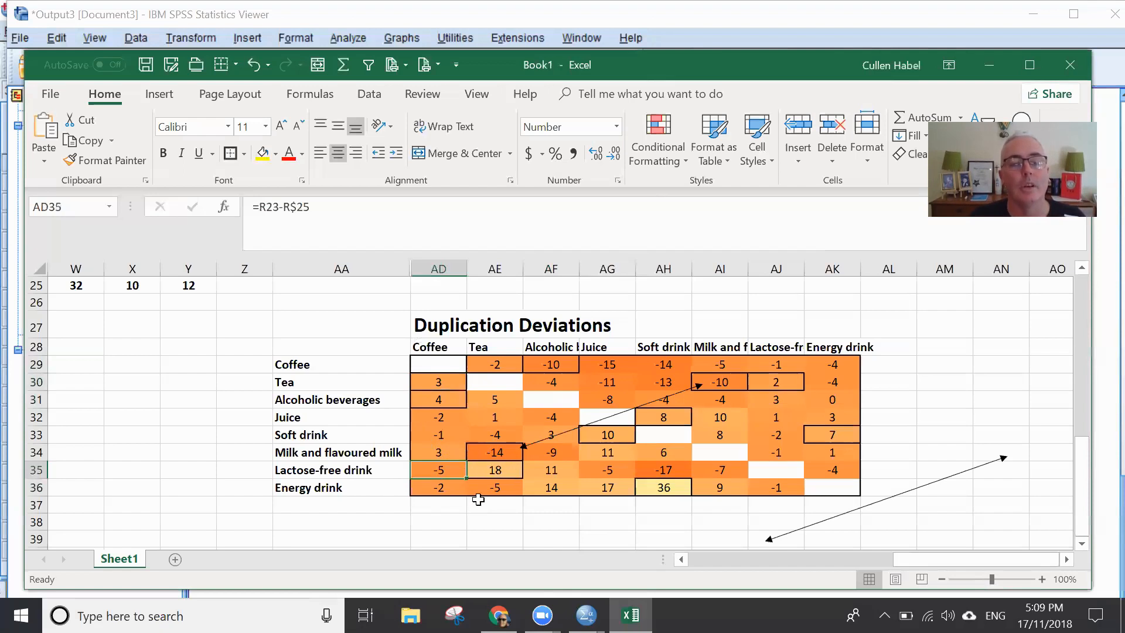
left_click(439, 417)
left_click(440, 433)
left_click(446, 417)
left_click(444, 432)
left_click(440, 417)
left_click(443, 431)
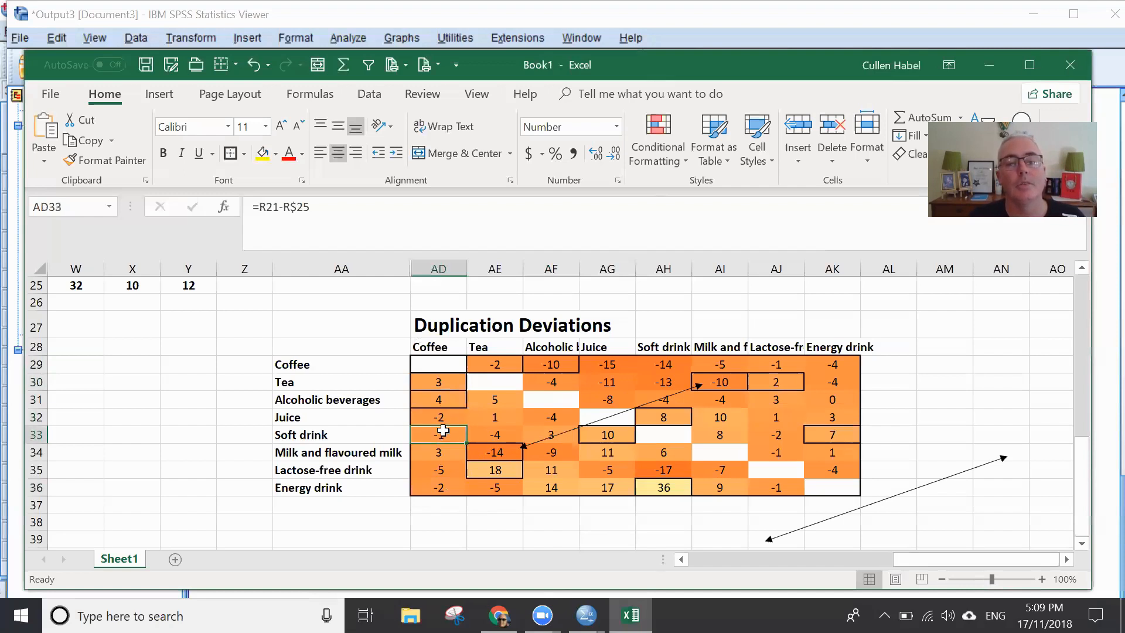
left_click(443, 488)
left_click(443, 418)
left_click(443, 432)
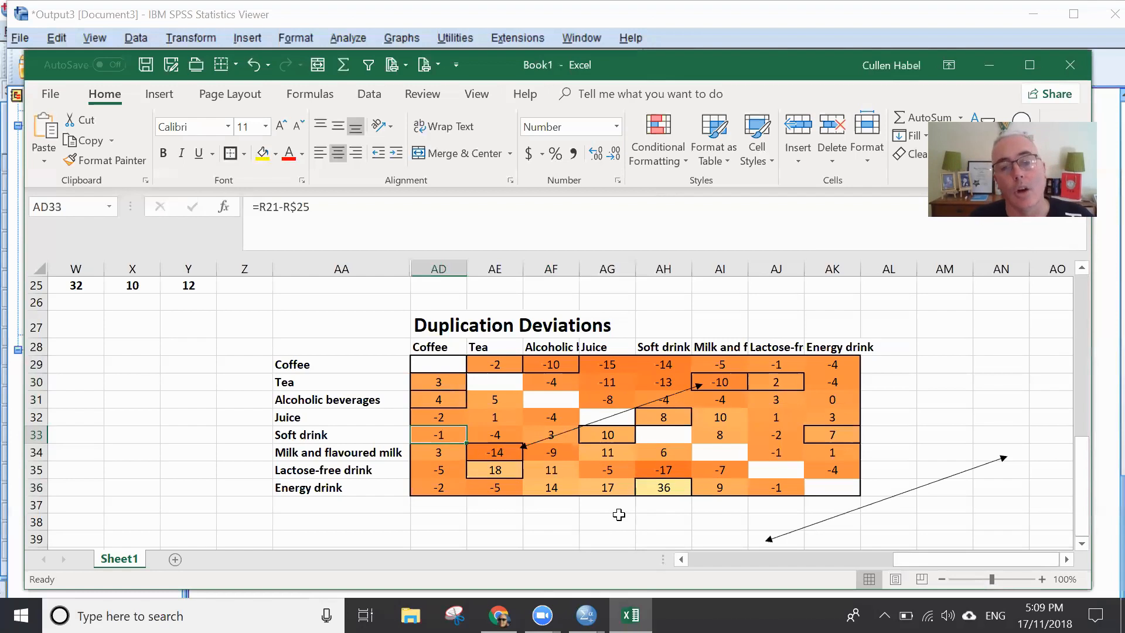
left_click(946, 451)
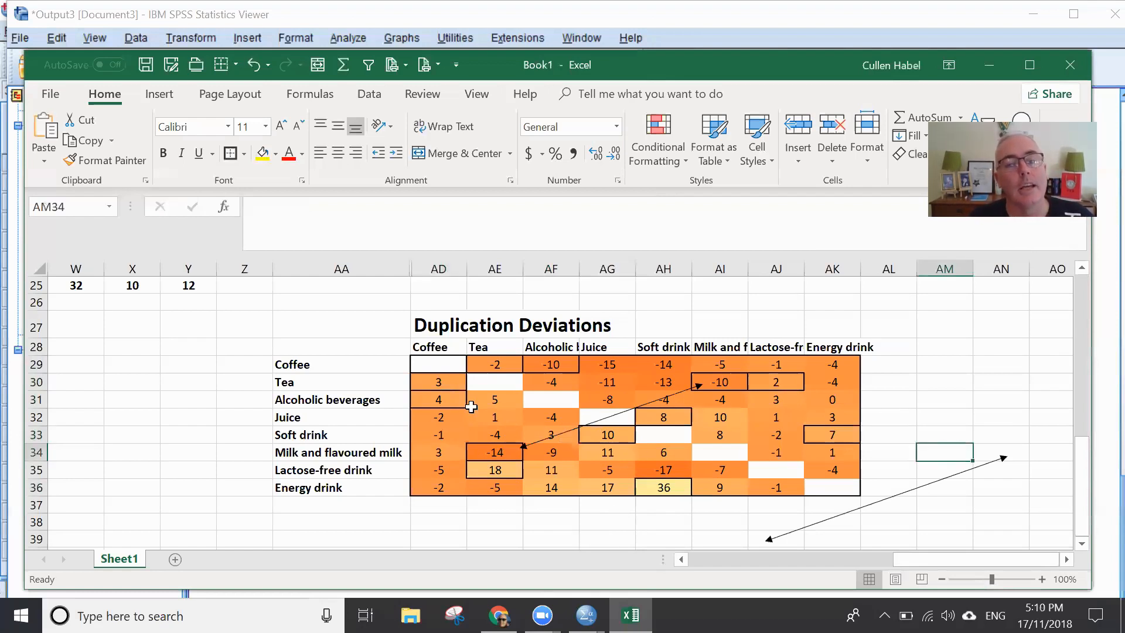
- Compare the Coffee column deviations for Tea, Alcoholic beverages and Milk and flavoured milk in AD30, AD31 and AD34
left_click(442, 402)
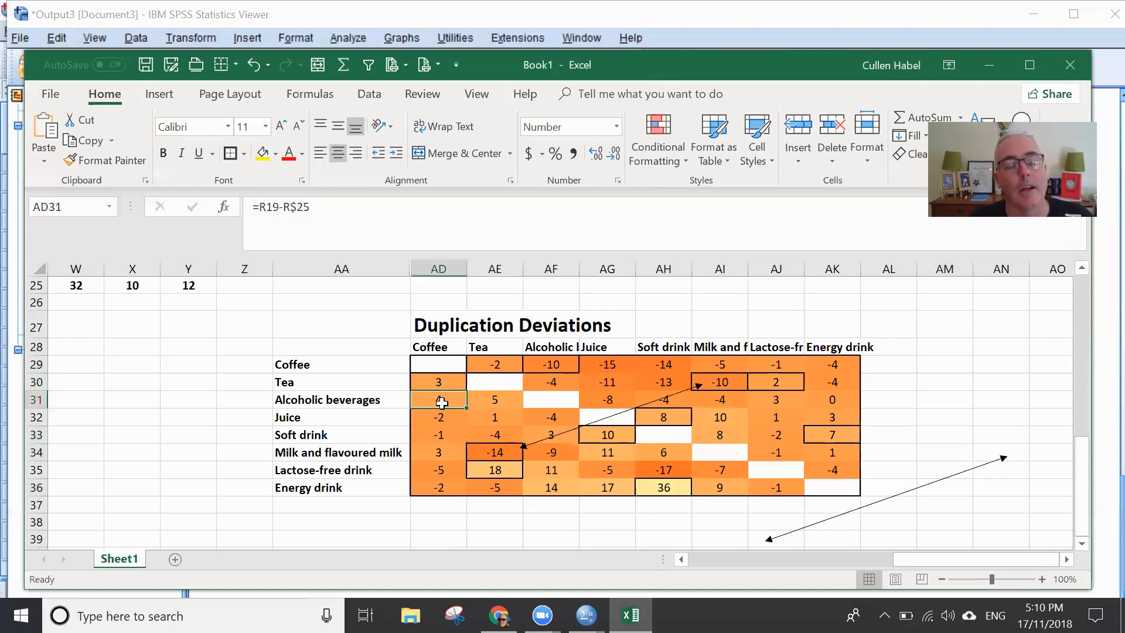
left_click(441, 448)
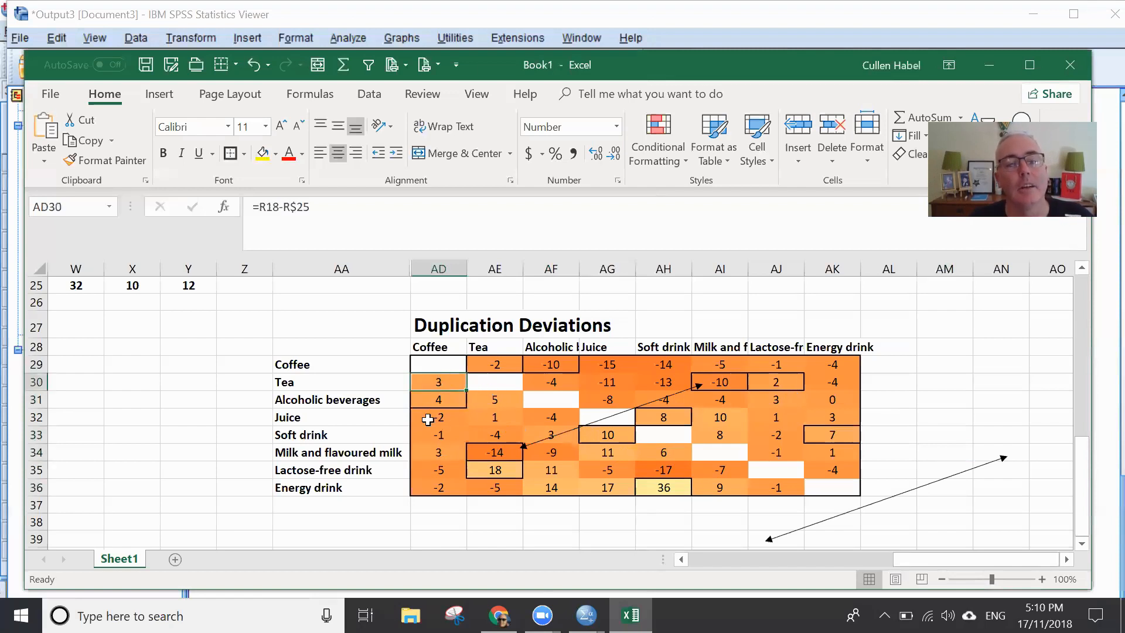
left_click(433, 401)
left_click(435, 383)
left_click(443, 451)
left_click(442, 386)
left_click(444, 400)
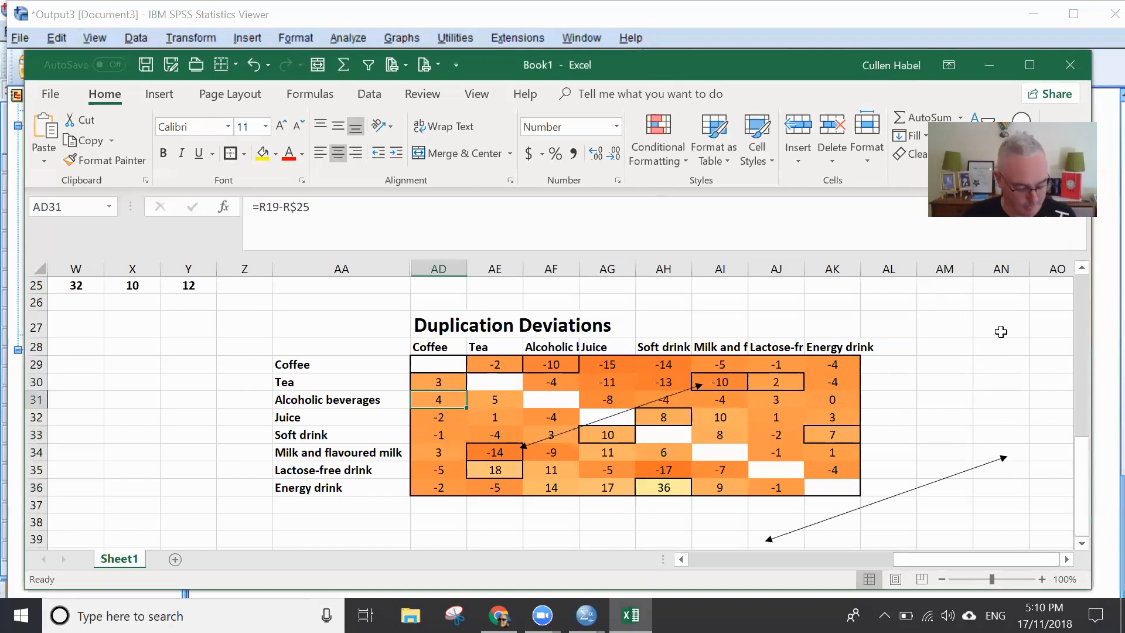
- Switch to the Qualtrics report in Chrome and review the bar chart and choice count table for A1 - Beverages
key("alt+Tab")
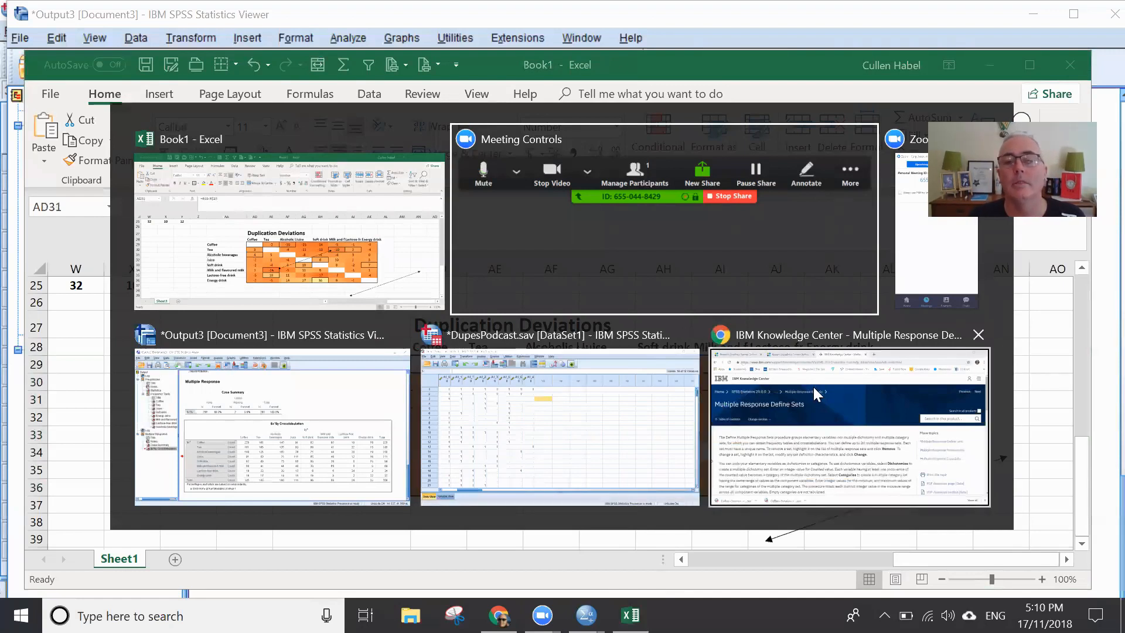
left_click(840, 408)
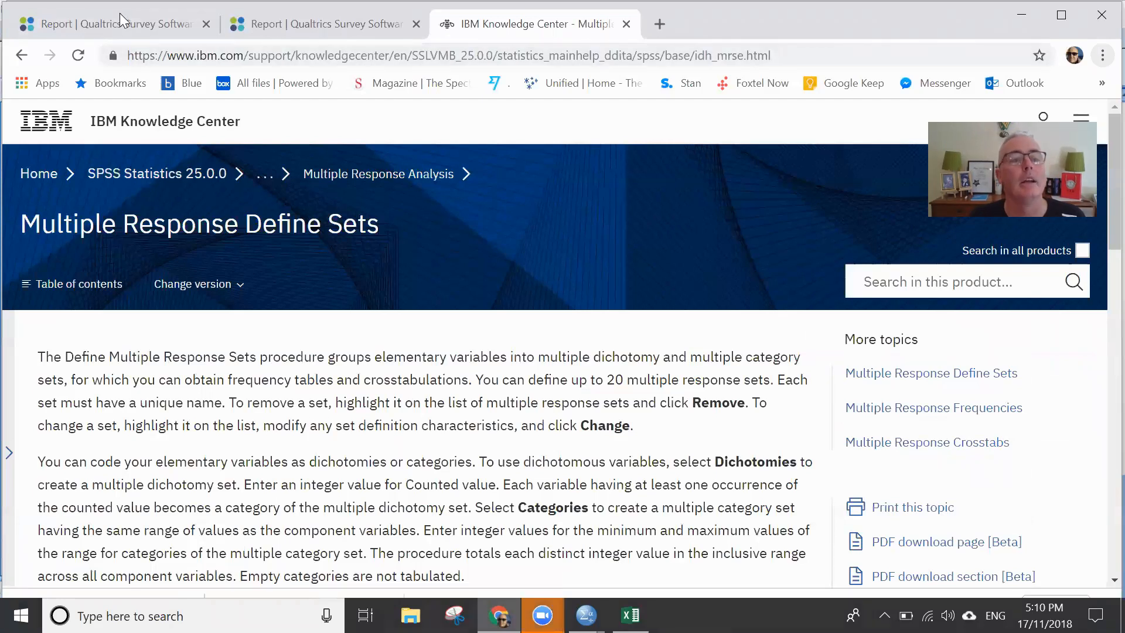
left_click(131, 29)
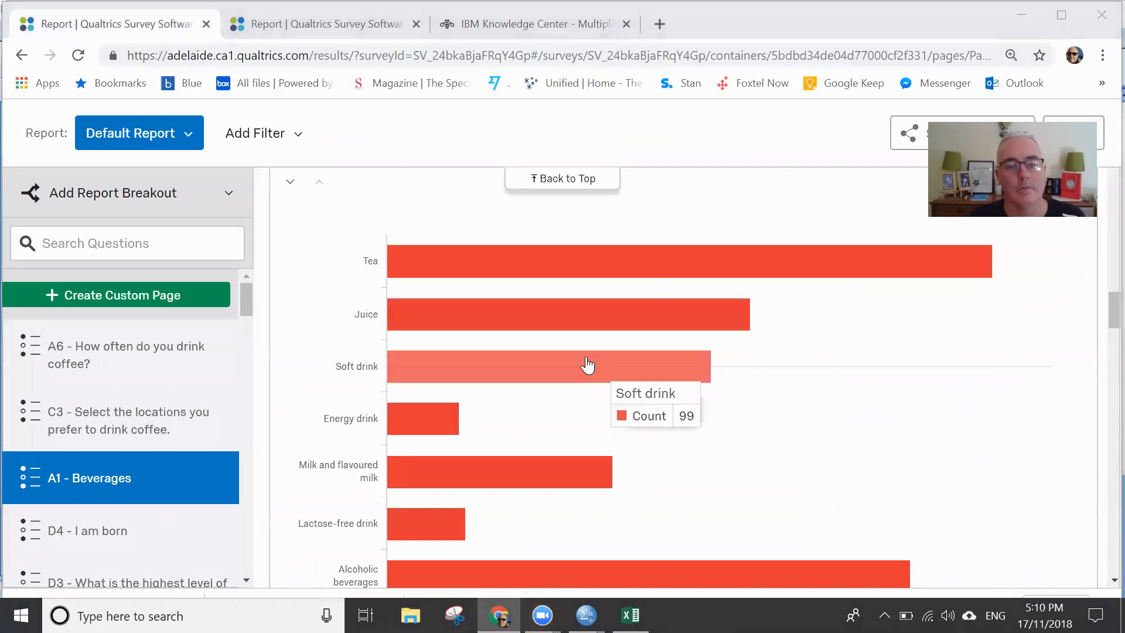
scroll(632, 386, "down", 1)
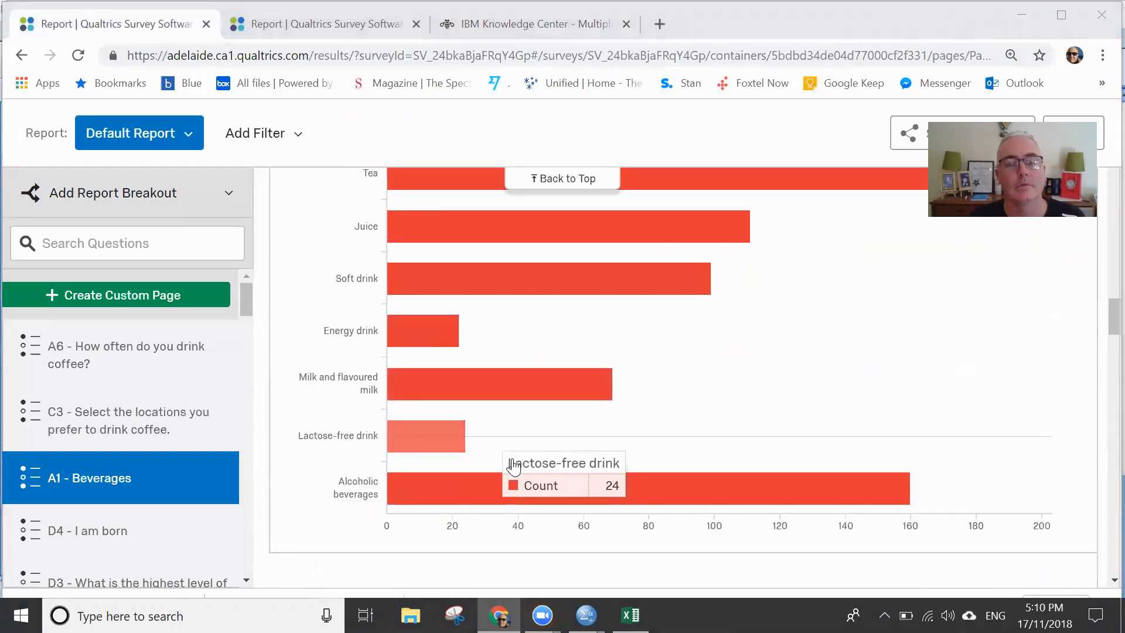
scroll(776, 378, "up", 2)
scroll(777, 378, "down", 7)
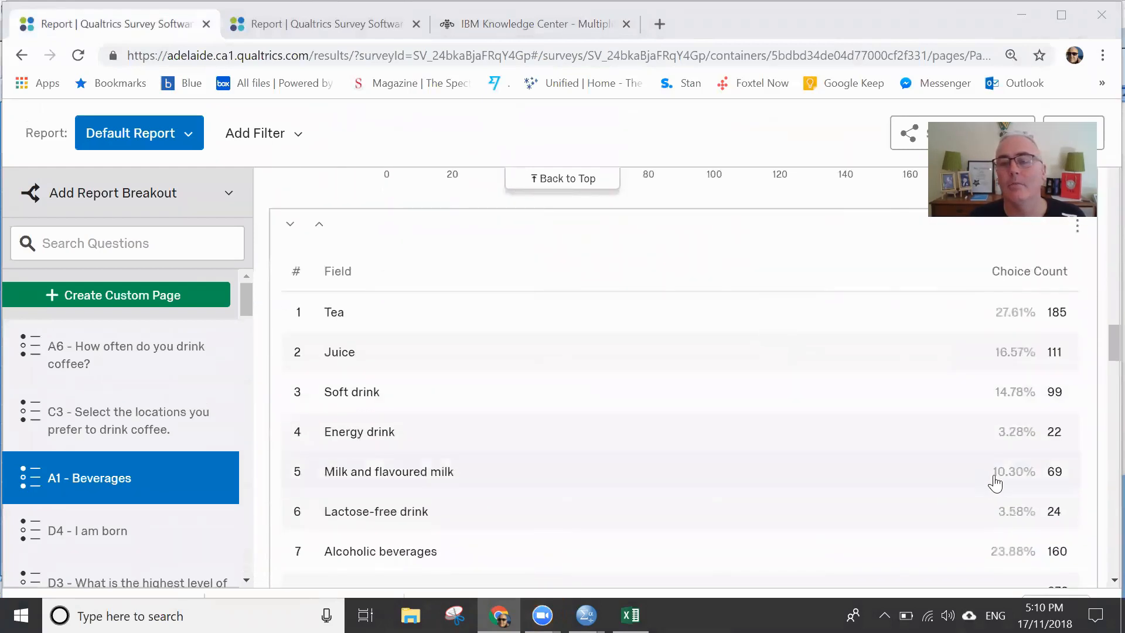
scroll(1000, 478, "down", 1)
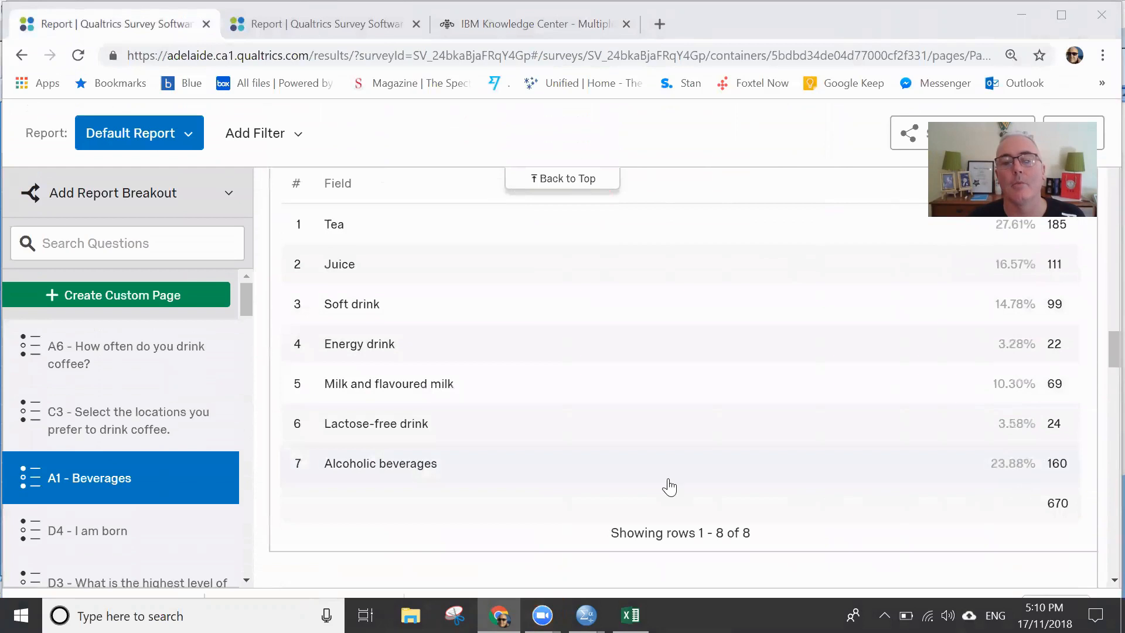
scroll(701, 458, "up", 3)
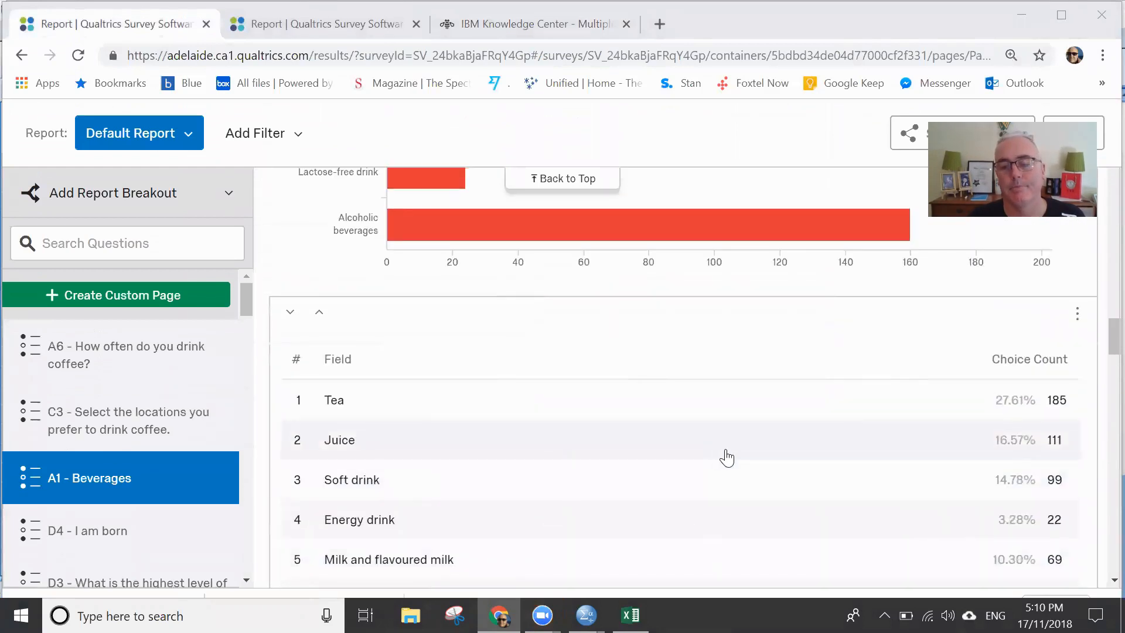
- Examine the A1 - Beverages bar chart and compare it with the A1 chart in the second Qualtrics report
scroll(720, 458, "up", 6)
scroll(703, 445, "down", 1)
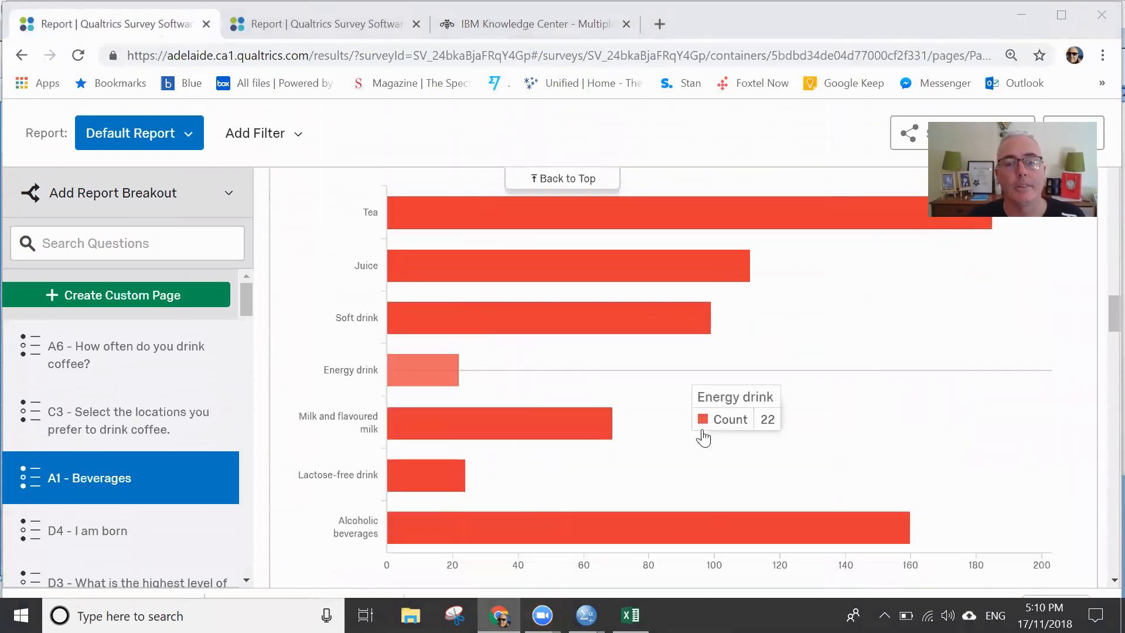
scroll(704, 435, "up", 1)
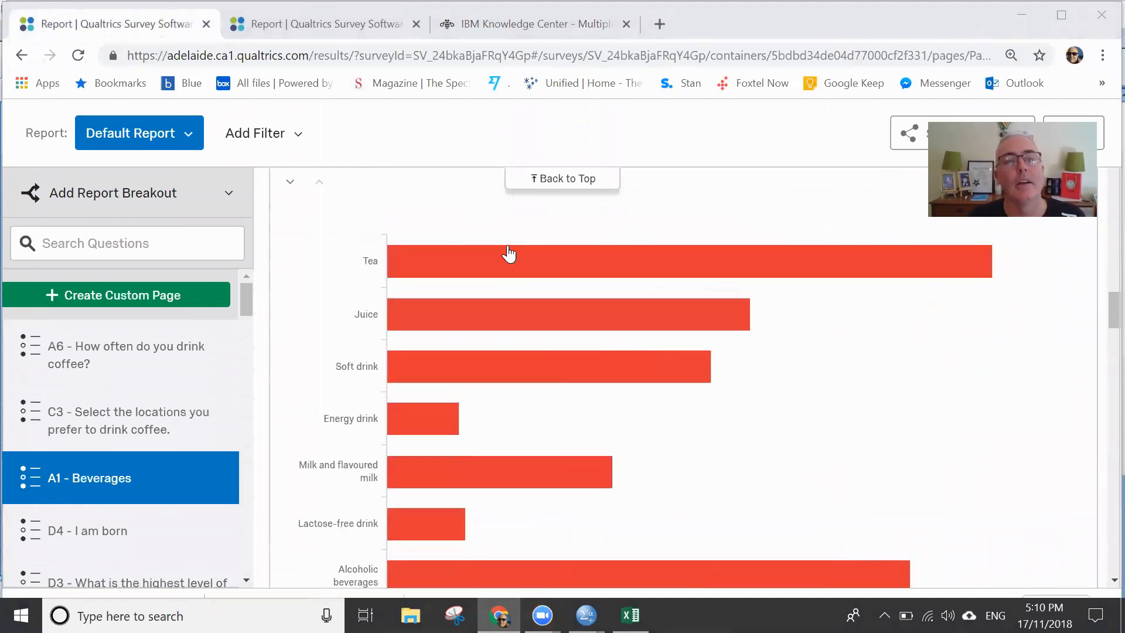
left_click(294, 31)
scroll(404, 310, "up", 11)
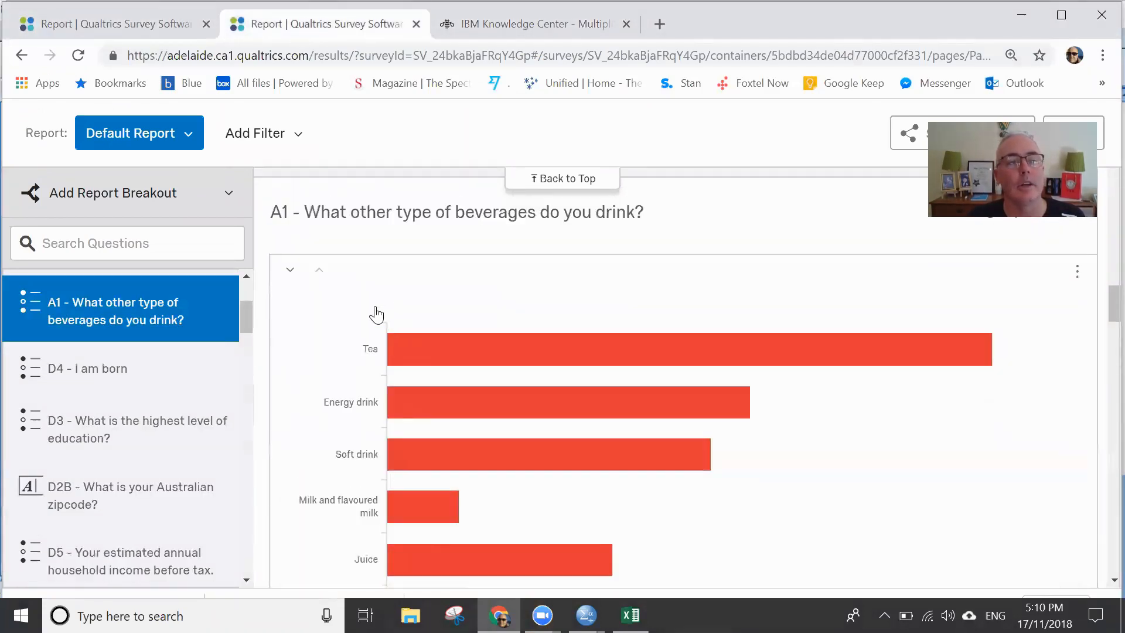
- Open the Coffee Survey - Release questionnaire for editing and recheck the A1 - Beverages chart while it loads
scroll(275, 239, "up", 10)
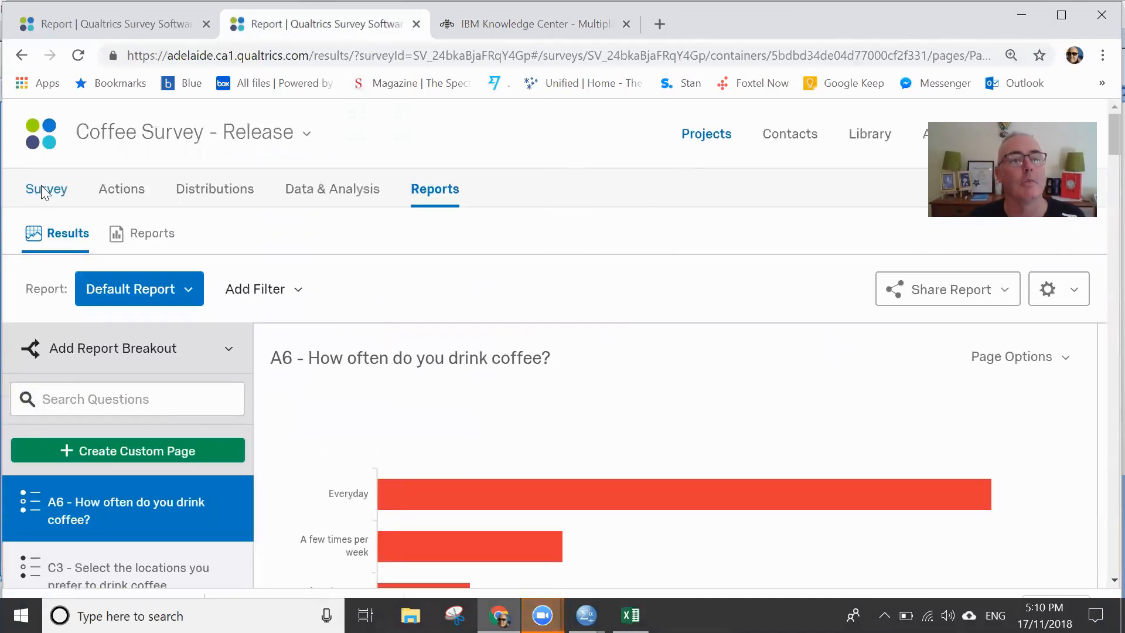
left_click(45, 188)
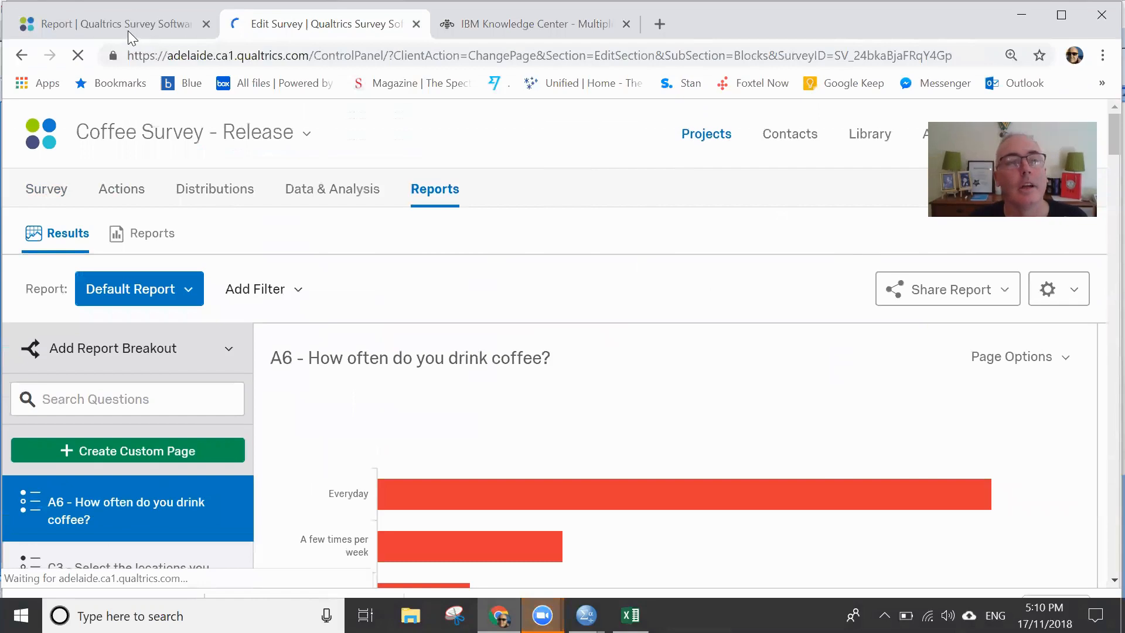
left_click(128, 31)
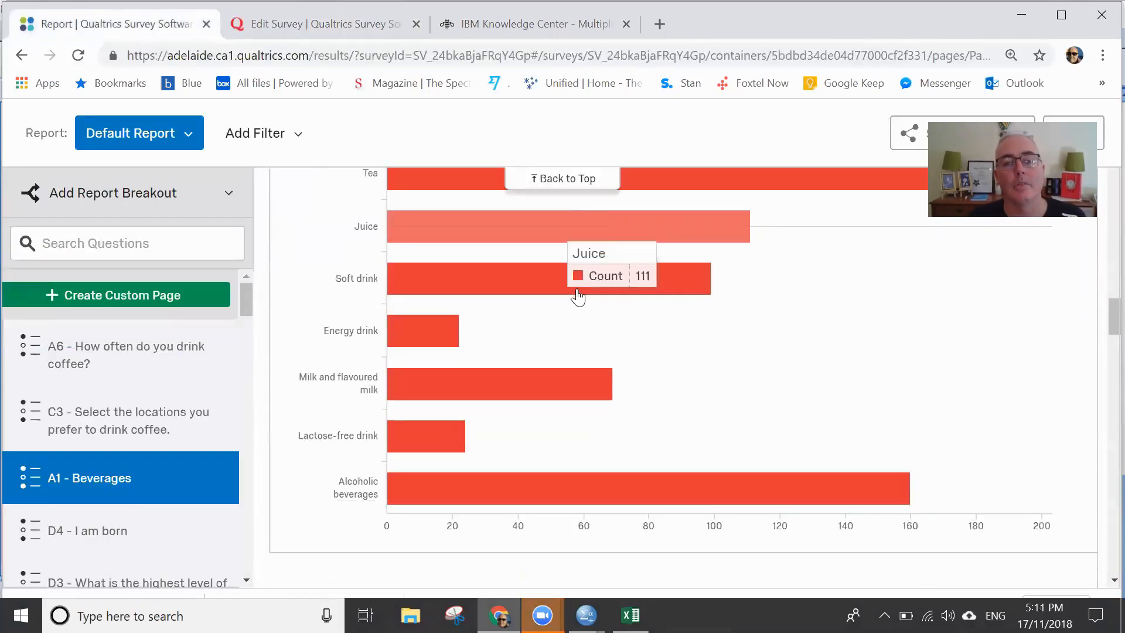
scroll(575, 293, "up", 1)
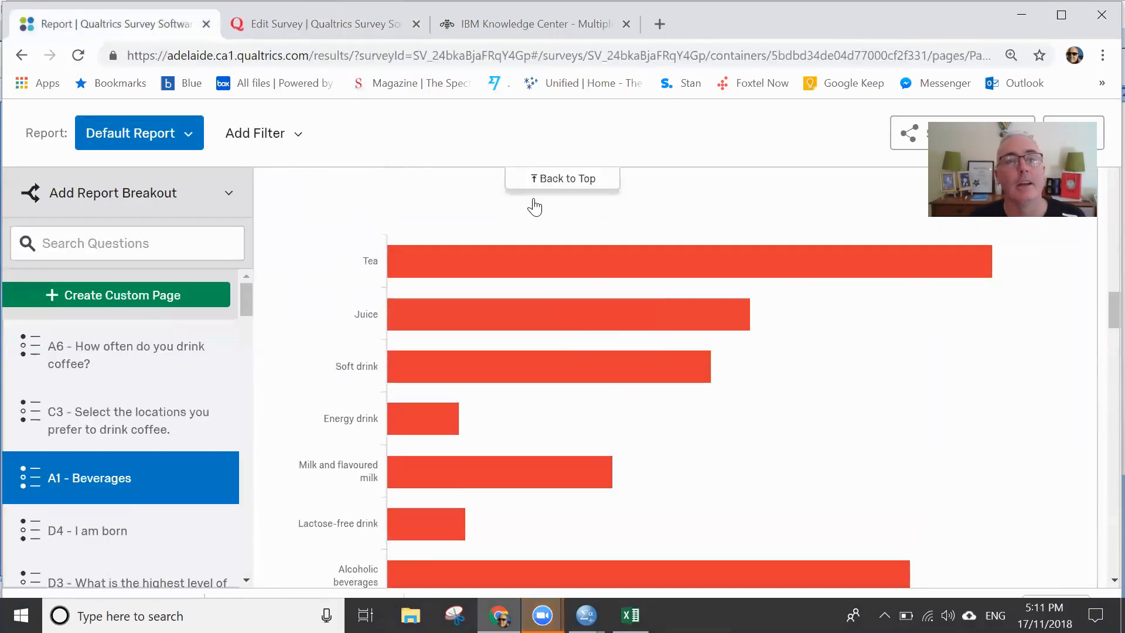
left_click(324, 25)
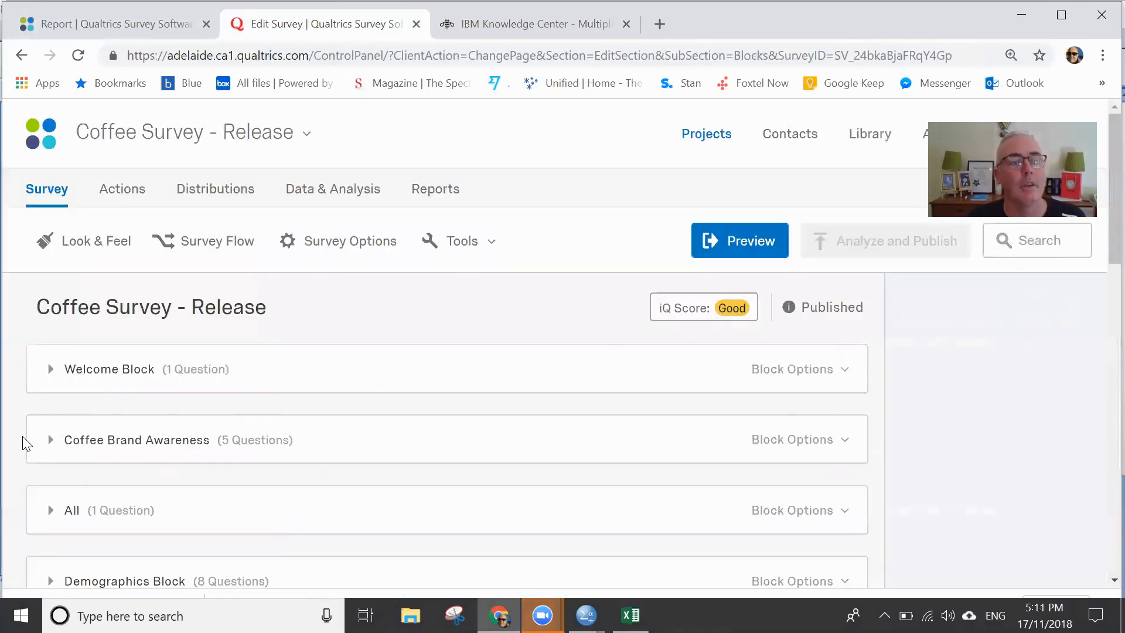
- Expand the All and Coffee Brand Awareness blocks and examine questions A6 on coffee frequency and A1 on other beverages
left_click(50, 509)
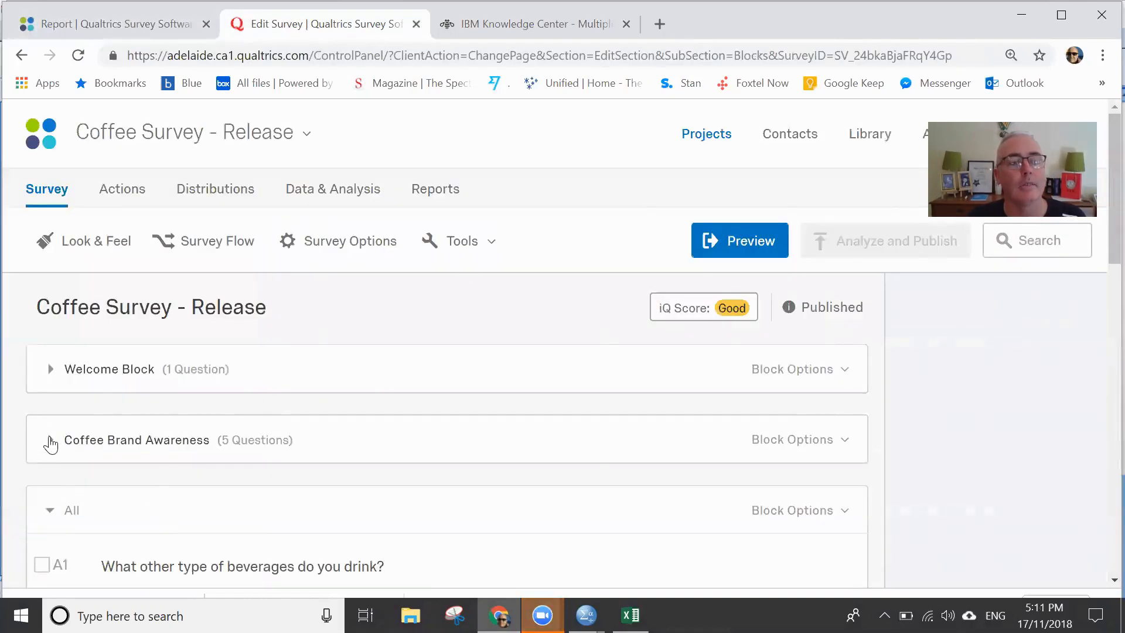
left_click(50, 440)
scroll(402, 384, "down", 20)
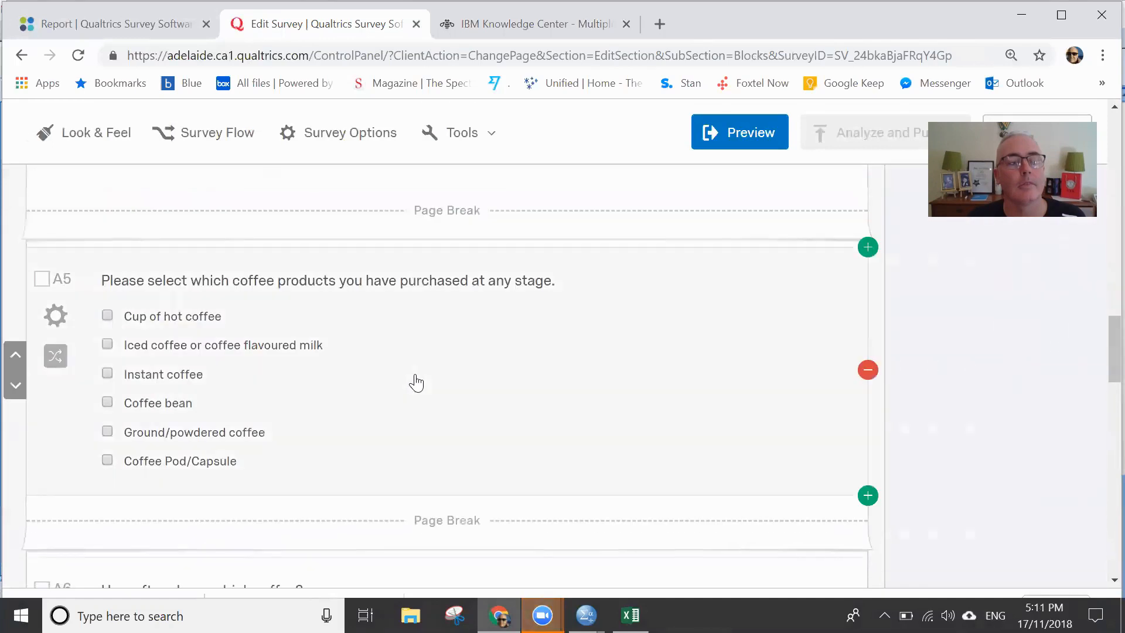
scroll(416, 382, "down", 6)
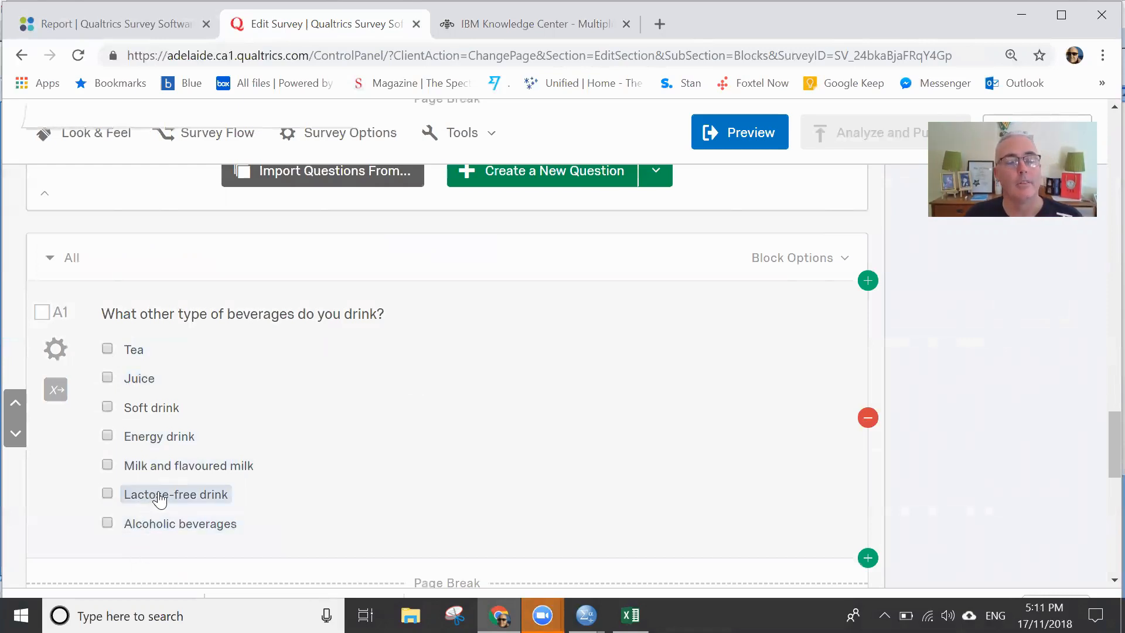
scroll(188, 424, "up", 5)
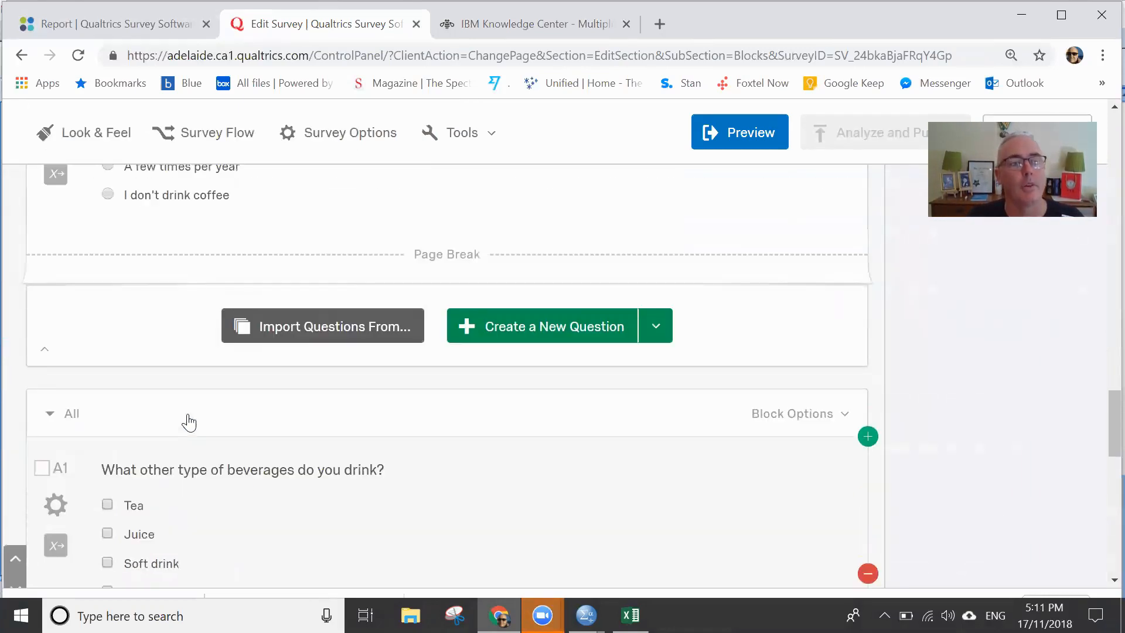
scroll(175, 266, "up", 2)
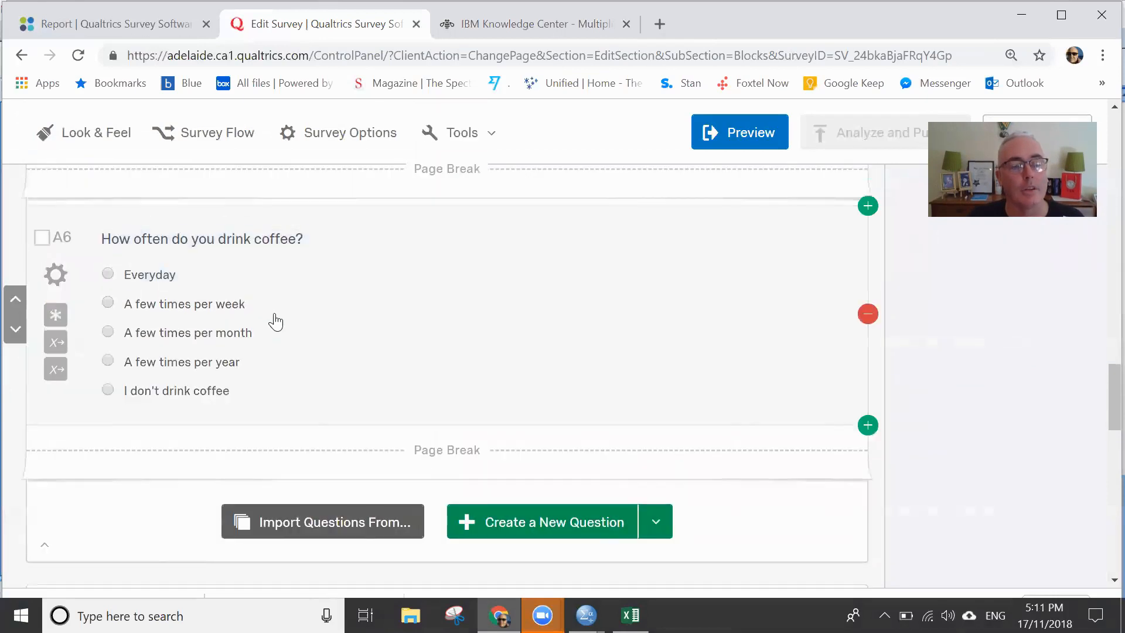
scroll(276, 319, "down", 8)
scroll(322, 327, "up", 2)
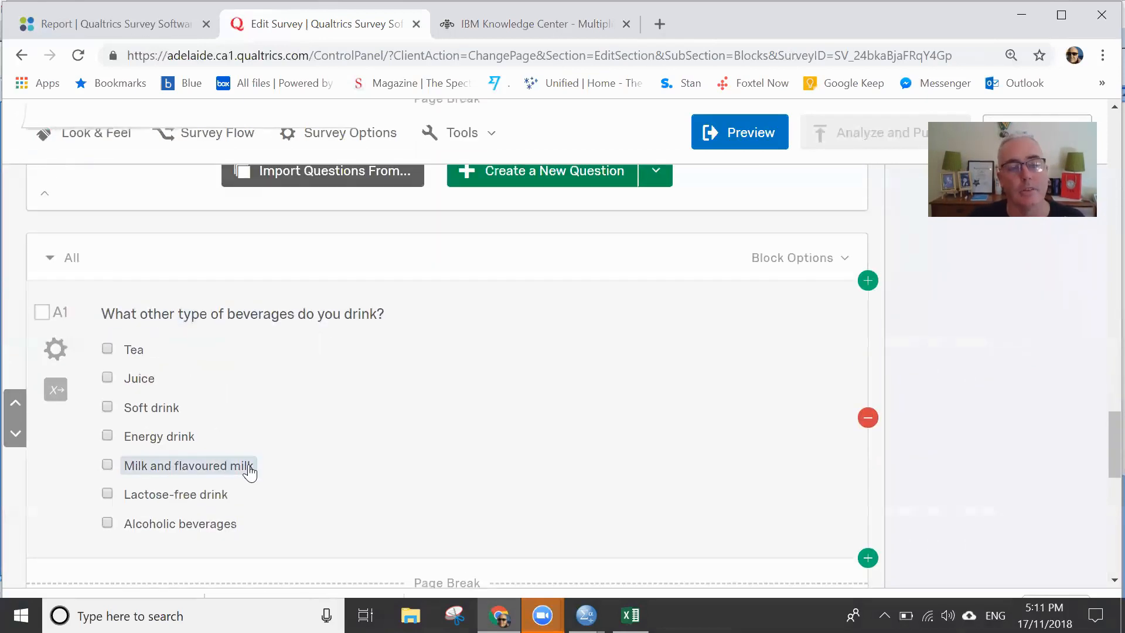
- Switch to the Excel workbook and examine the Lactose-free drink row's deviation for Tea in AE35
key("alt+Tab")
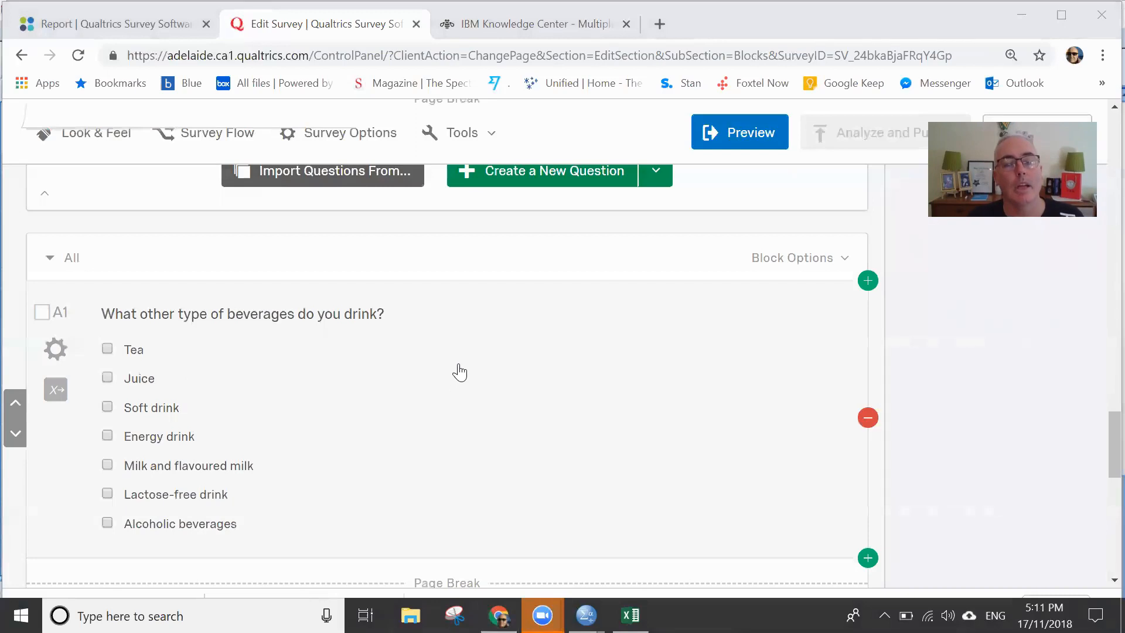
key("alt+Tab")
key("alt+Tab")
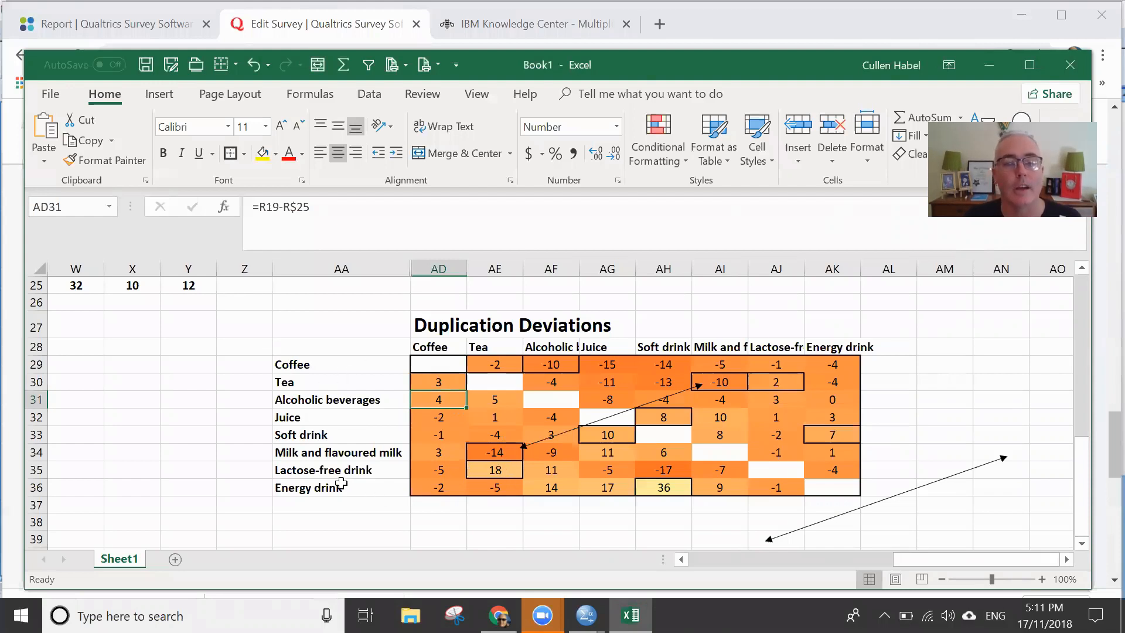
left_click(496, 469)
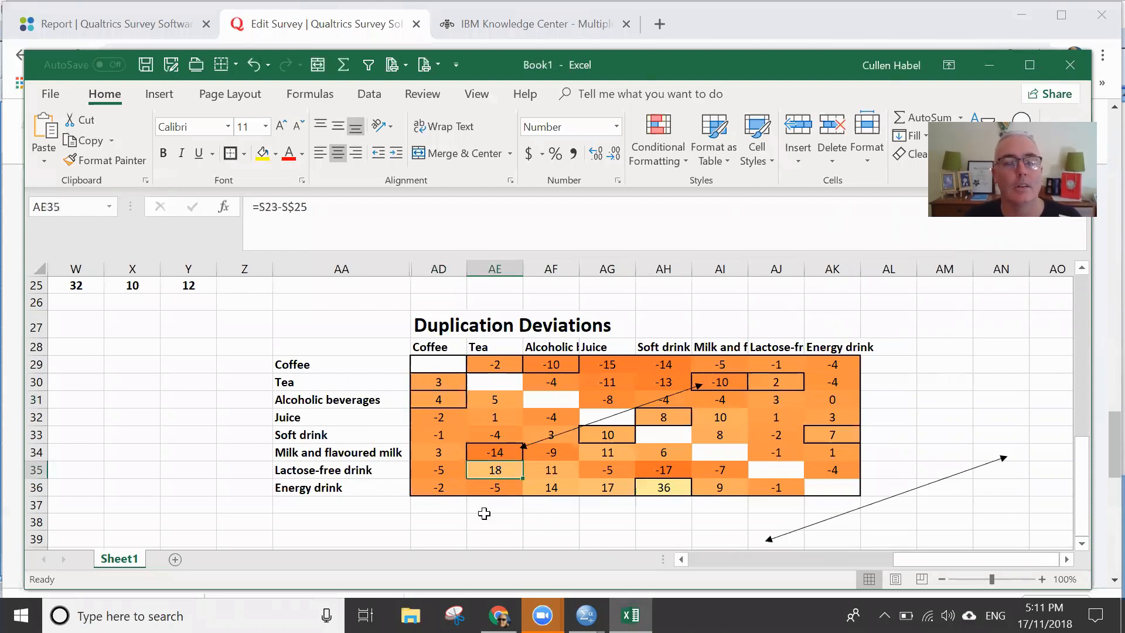
left_click(340, 473)
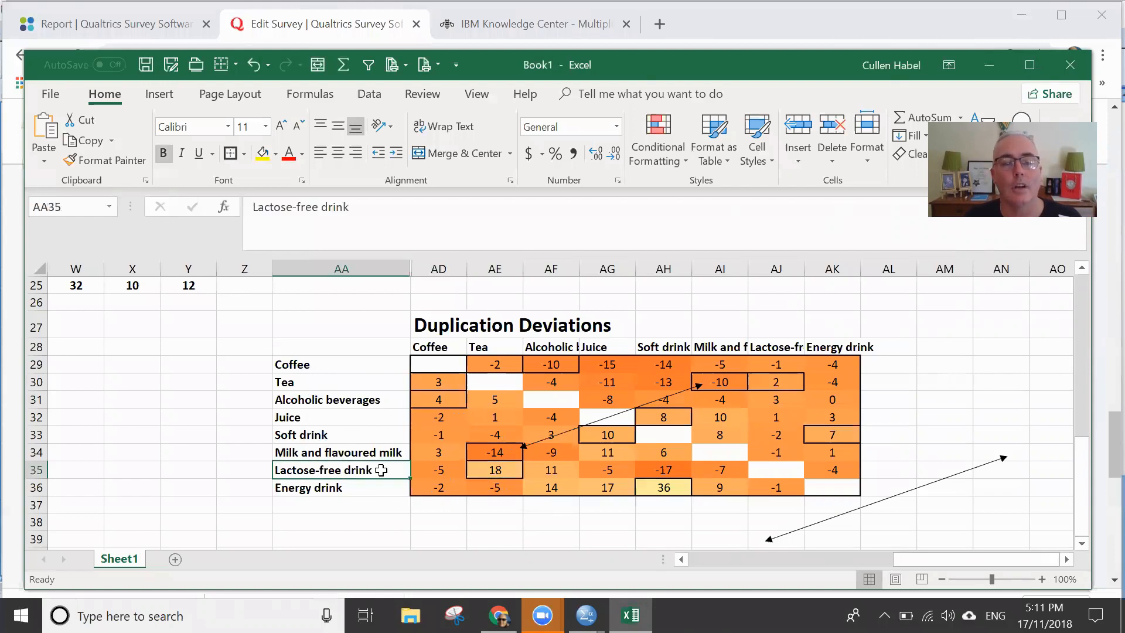
left_click(505, 470)
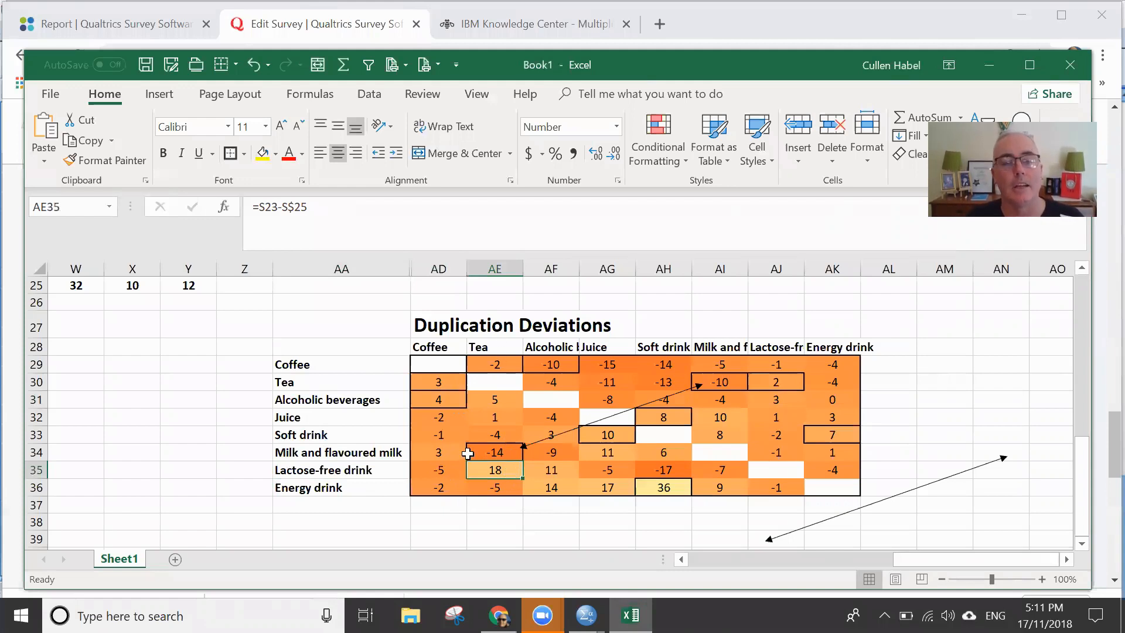
left_click(314, 475)
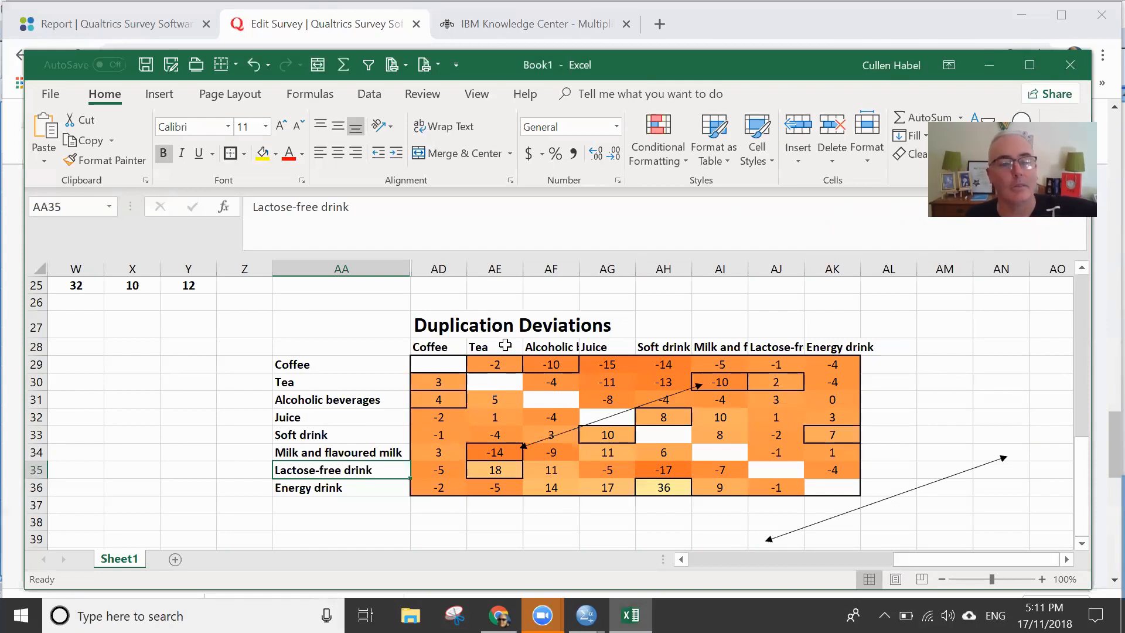
left_click(515, 473)
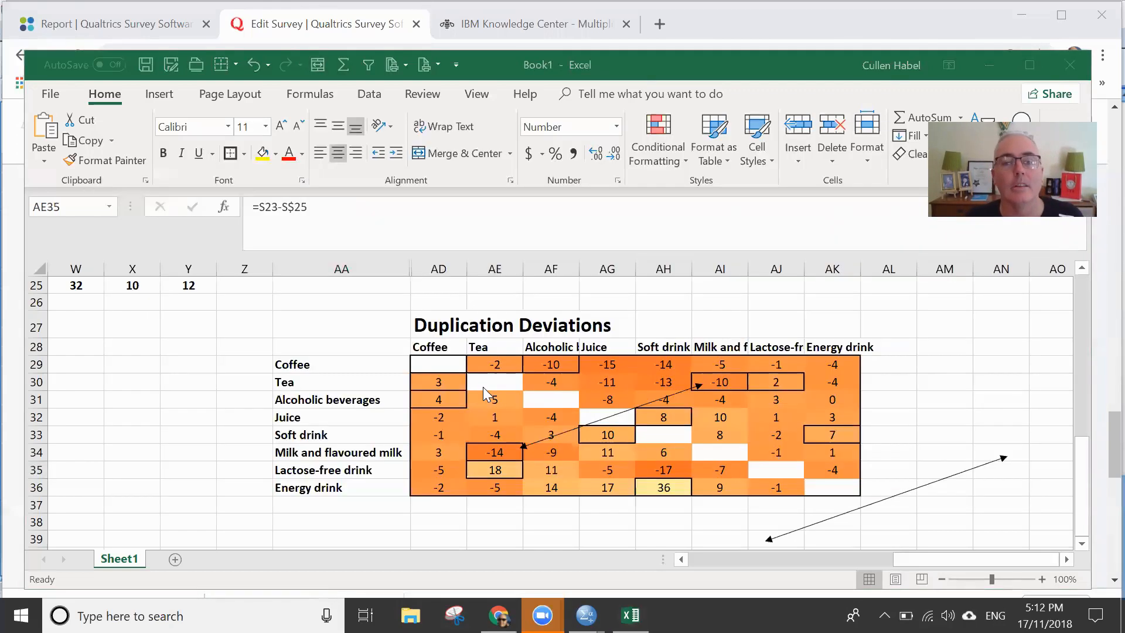
- Check question A1 in the Qualtrics survey in Chrome and return to the Excel deviations table
key("alt+Tab")
left_click(384, 336)
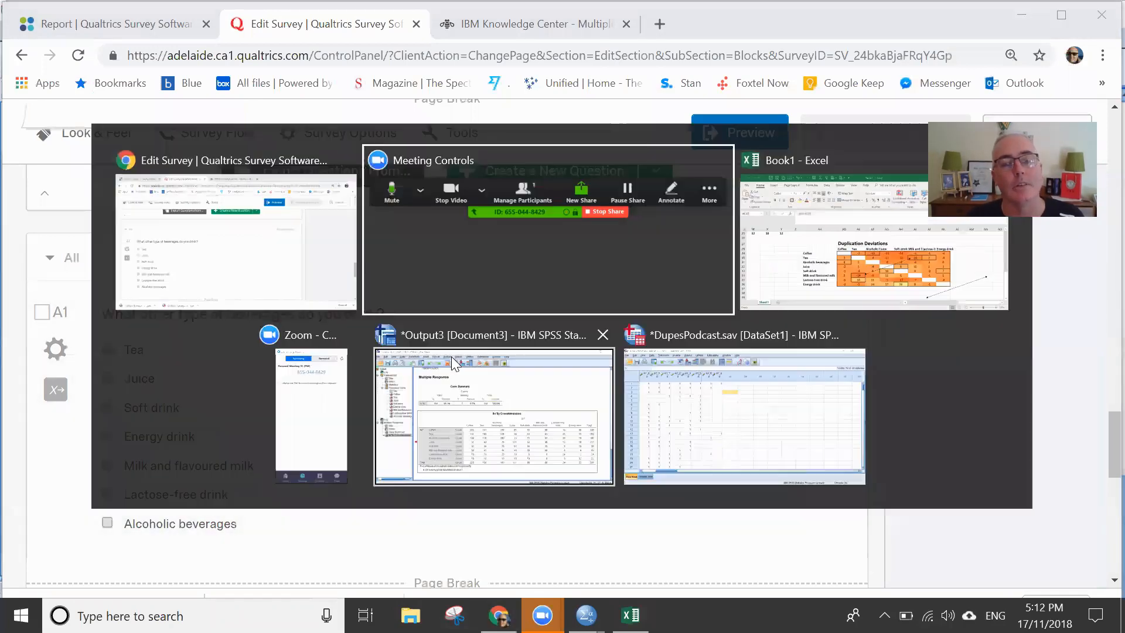
key("alt+Tab")
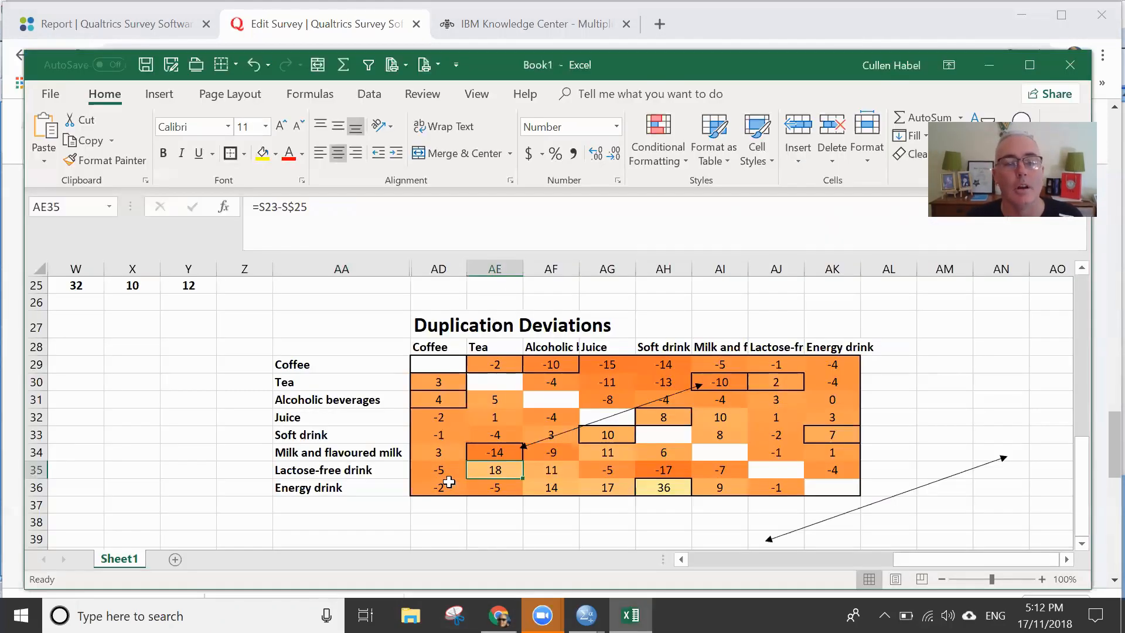
- Examine the Coffee column deviations for Lactose-free drink, Juice, Soft drink and Energy drink in AD35, AD32, AD33 and AD36
left_click(440, 469)
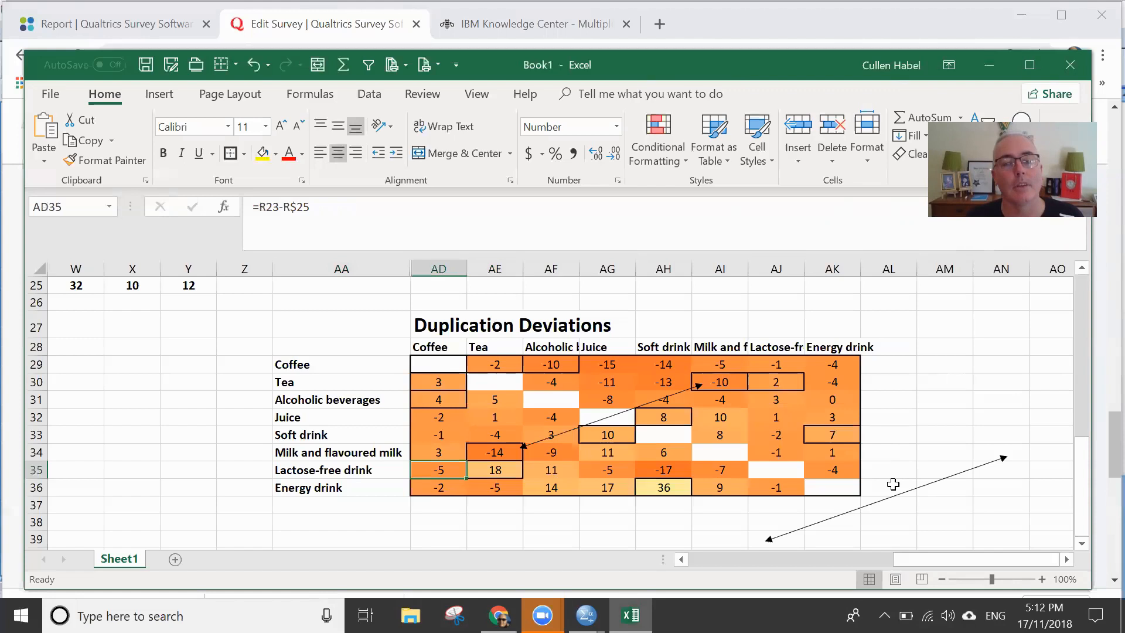
left_click(439, 416)
left_click(439, 435)
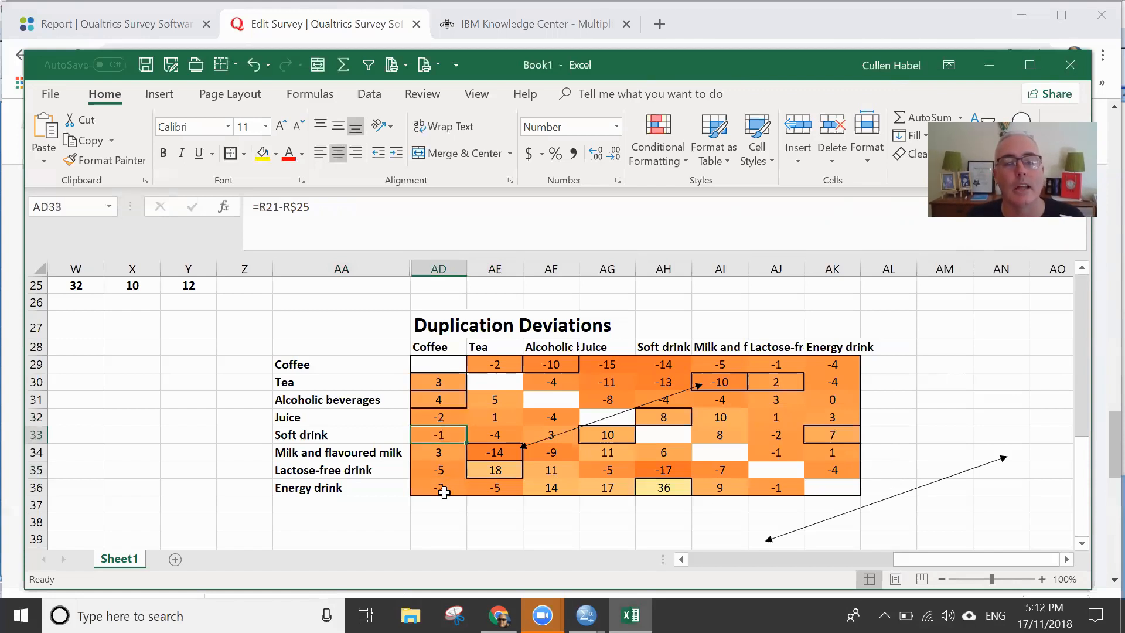
left_click(445, 489)
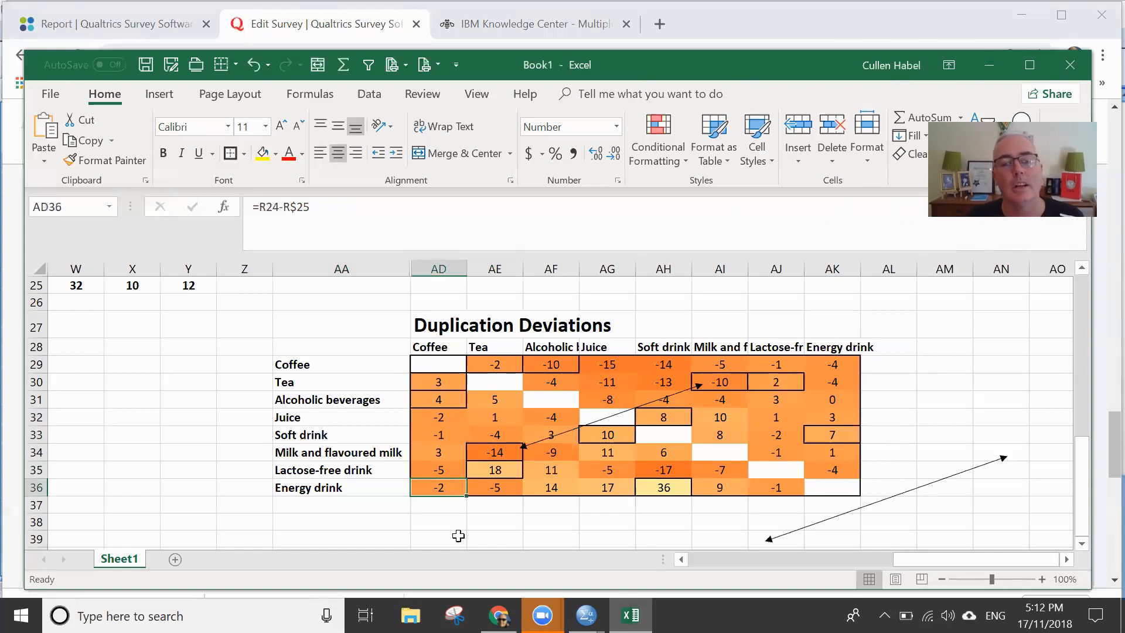
left_click(479, 511)
left_click(438, 488)
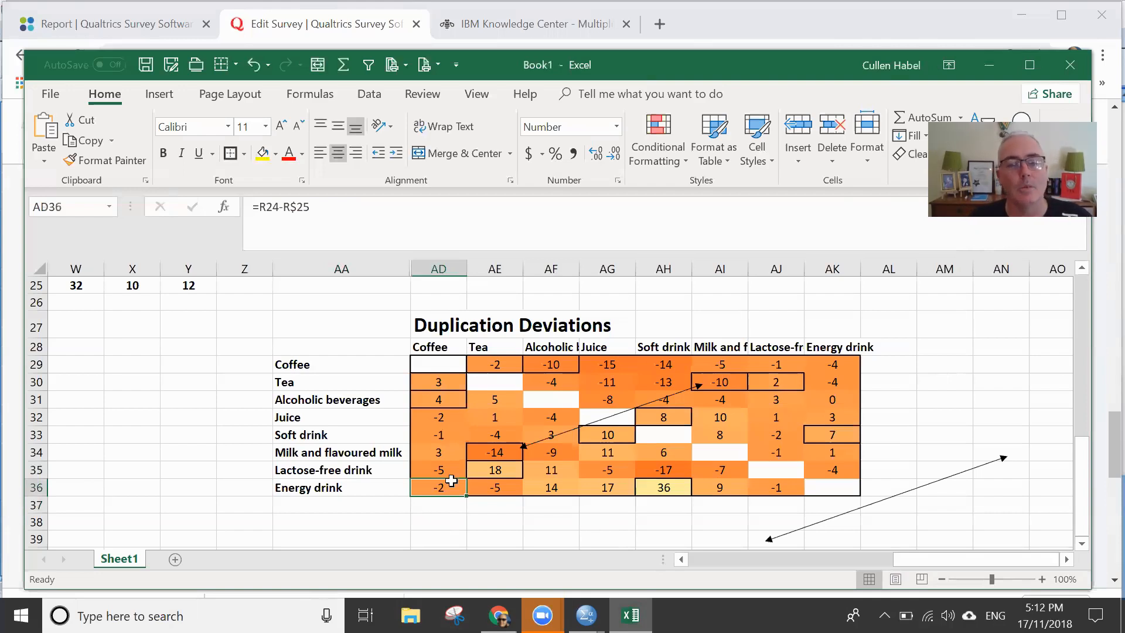
left_click(553, 536)
left_click(447, 491)
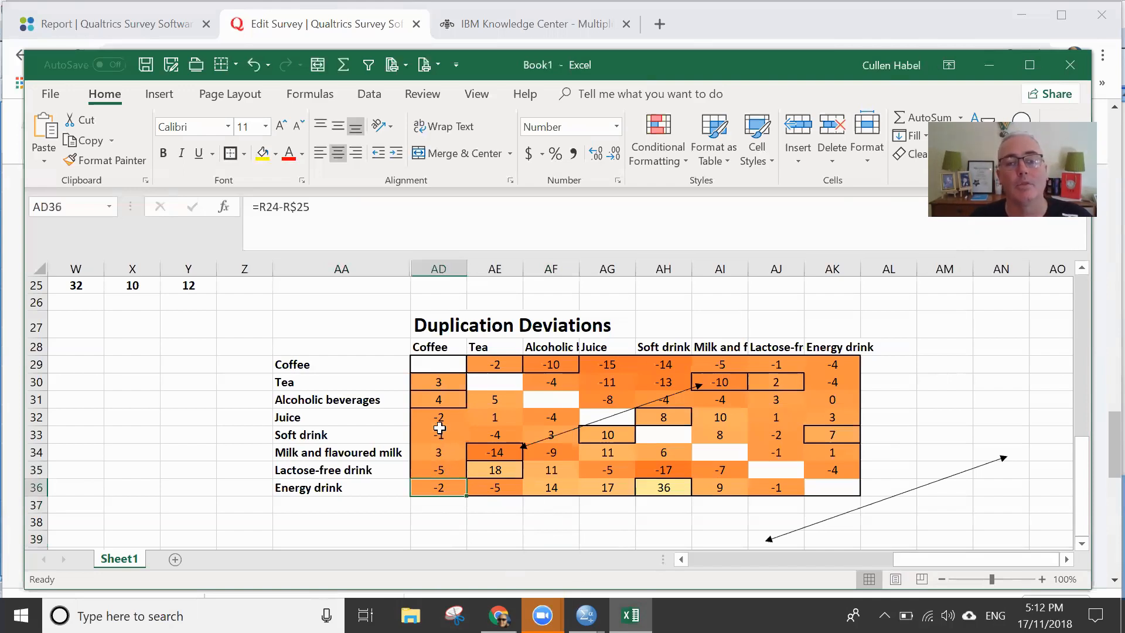
- Compare the Coffee column deviations for Tea and for Milk and flavoured milk in AD30 and AD34
left_click(444, 384)
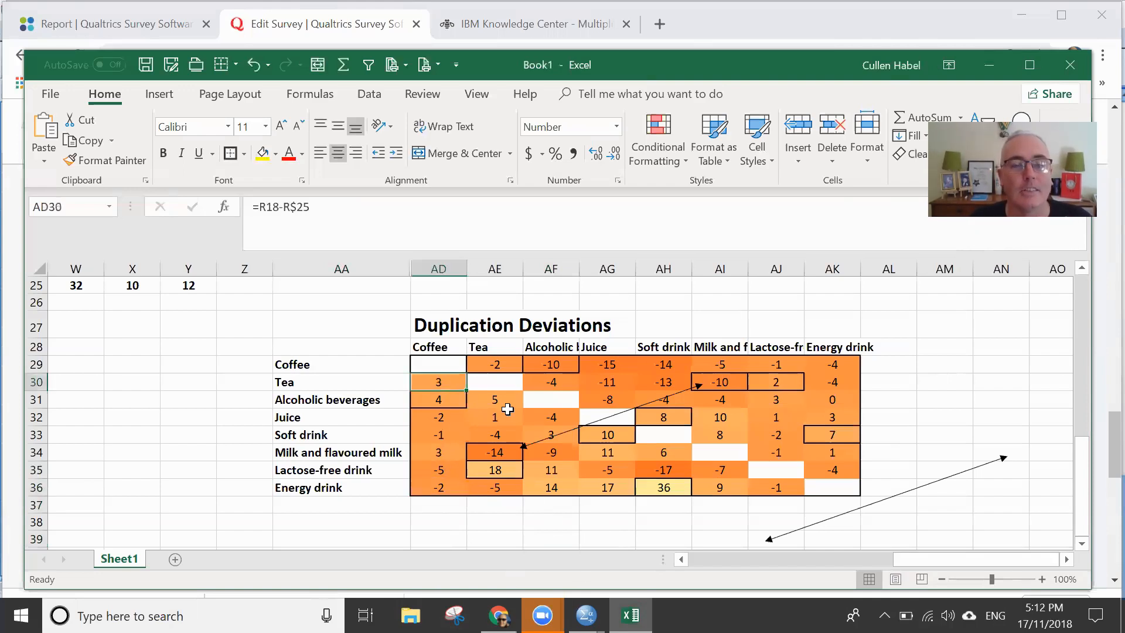
left_click(434, 454)
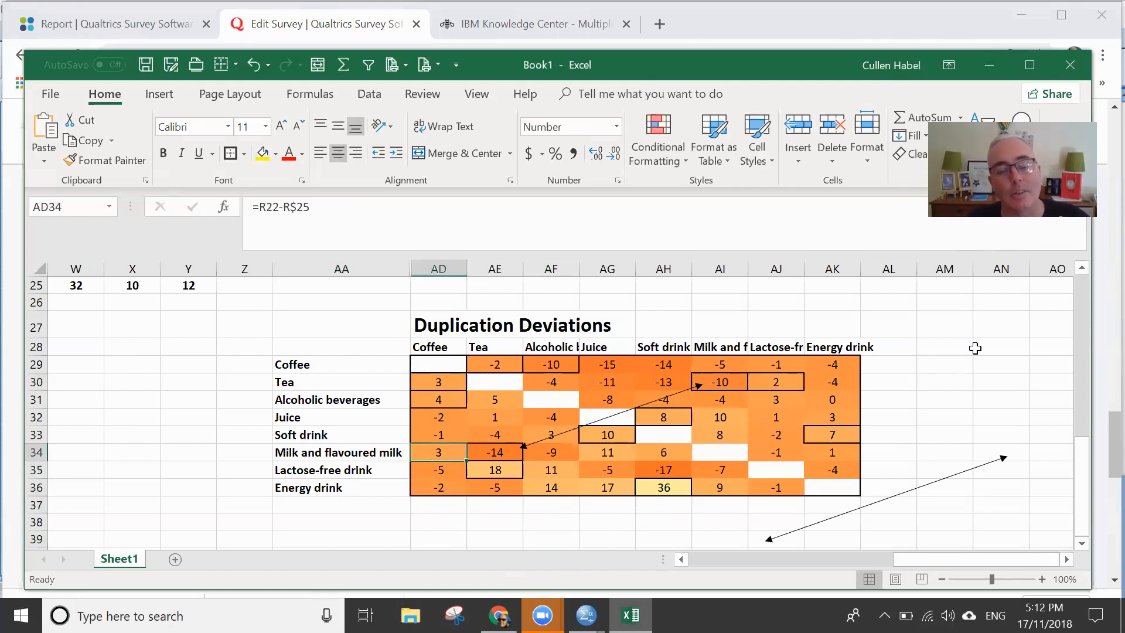
left_click(446, 384)
left_click(439, 450)
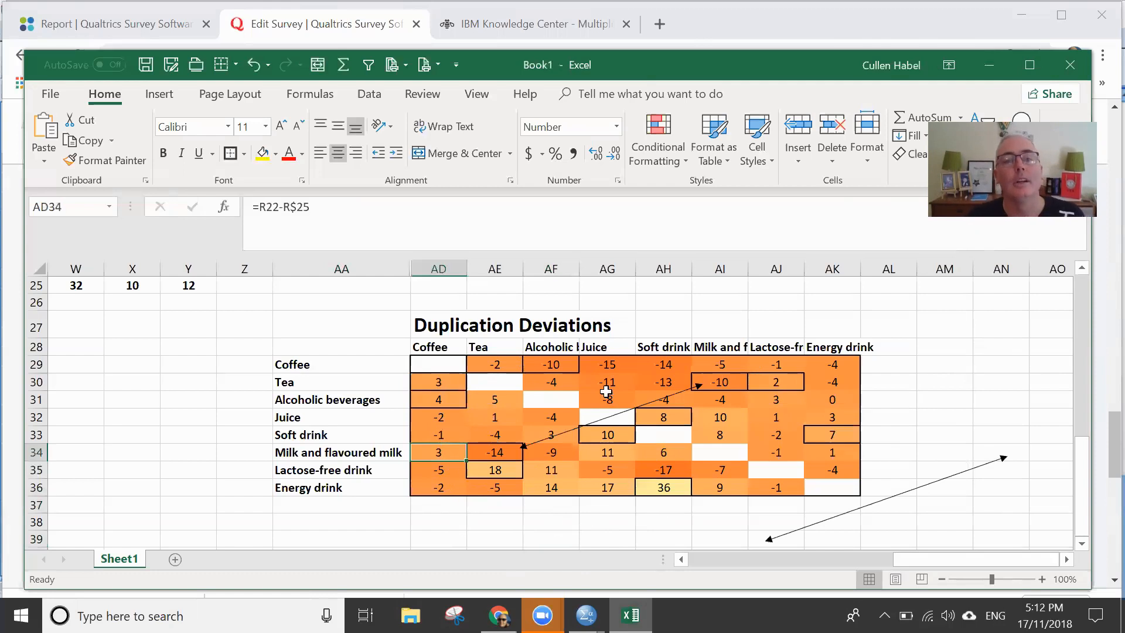
- Switch to the Qualtrics survey in Chrome and review the beverage choices of question A1
key("alt+Tab")
key("alt+Tab")
key("alt+Tab")
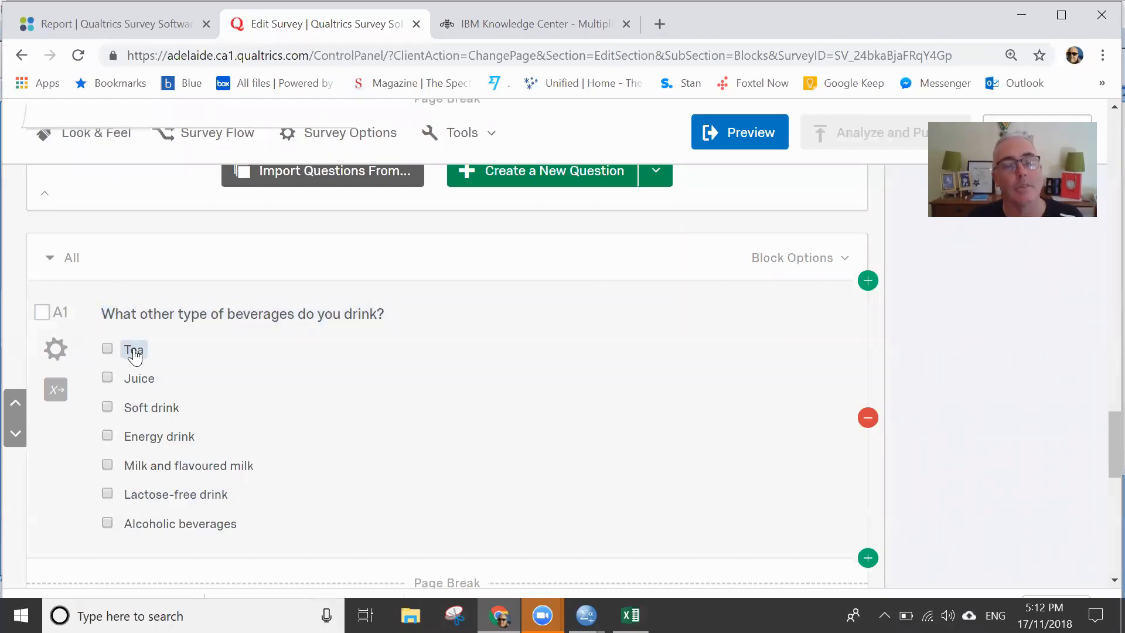
- Switch to SPSS and review the DupesPodcast.sav data and the $x*$y Crosstabulation in the output
key("alt+Tab")
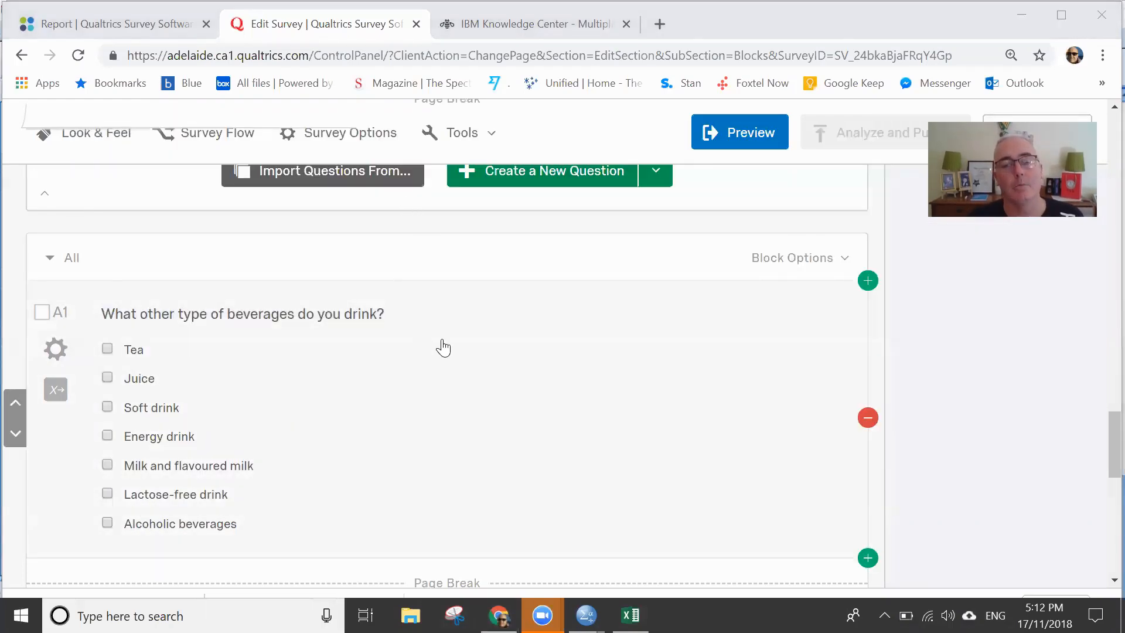
key("alt+Tab")
key("alt+Tab")
key("alt+Tab")
key("alt+Tab")
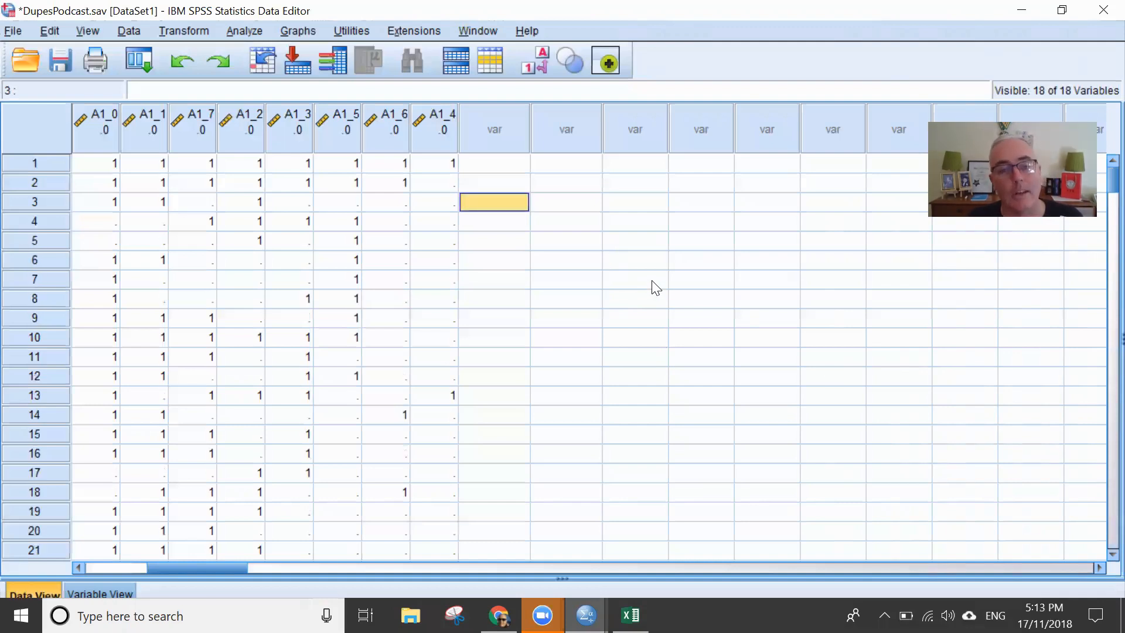
key("alt+Tab")
left_click(827, 444)
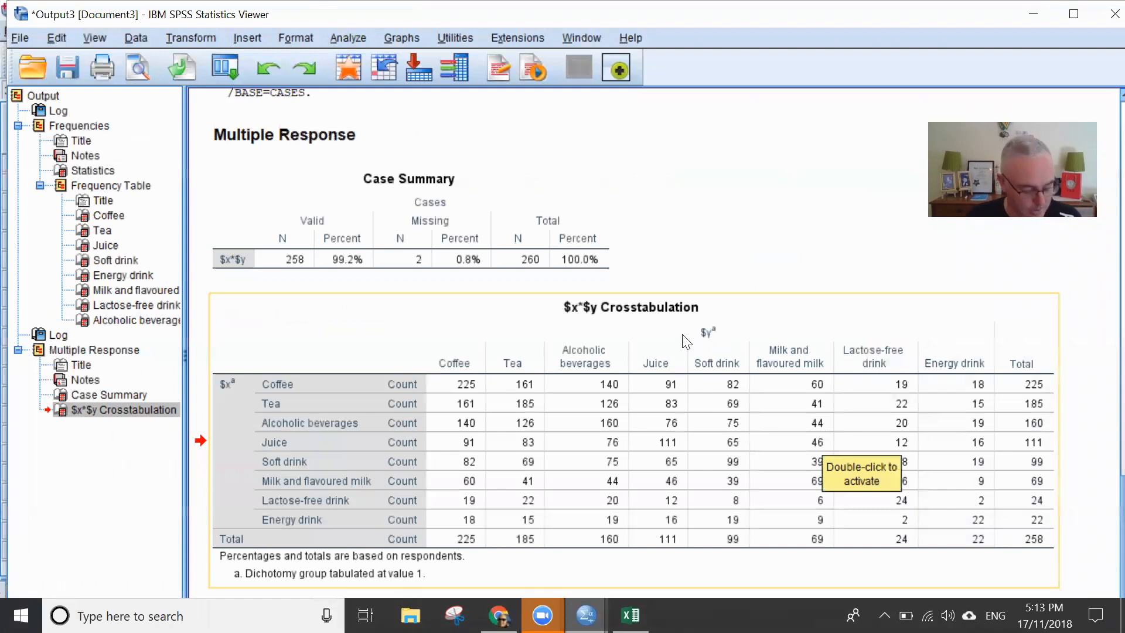
- Return to the Excel workbook and delete the stray double-headed arrow lying outside the Duplication Deviations table
key("alt+Tab")
key("alt+Tab")
key("alt+Tab")
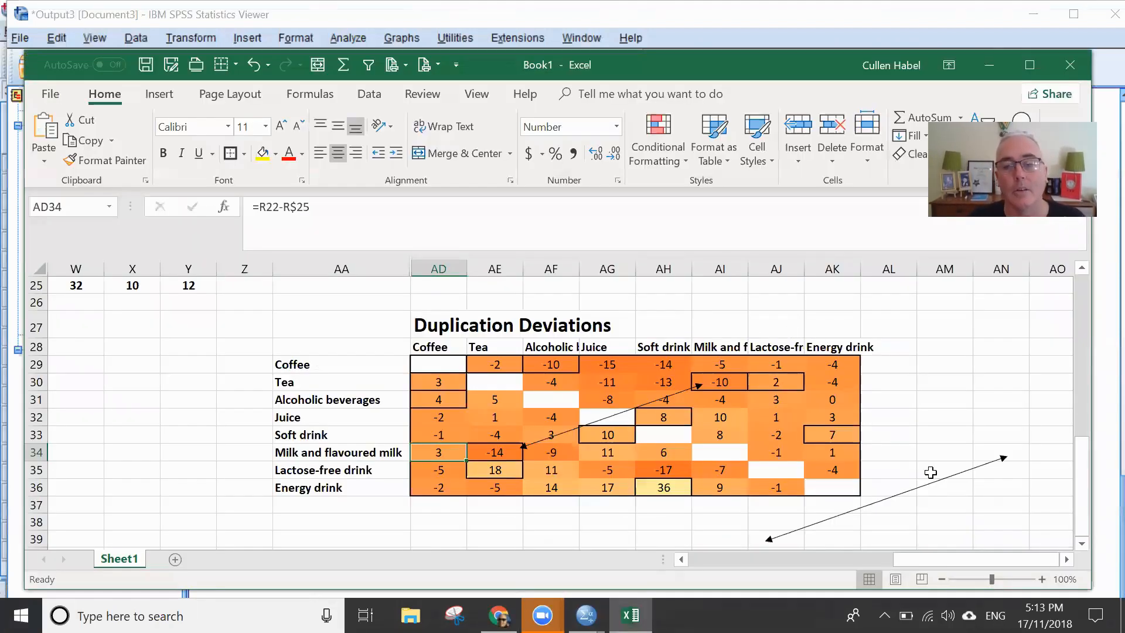
left_click(940, 483)
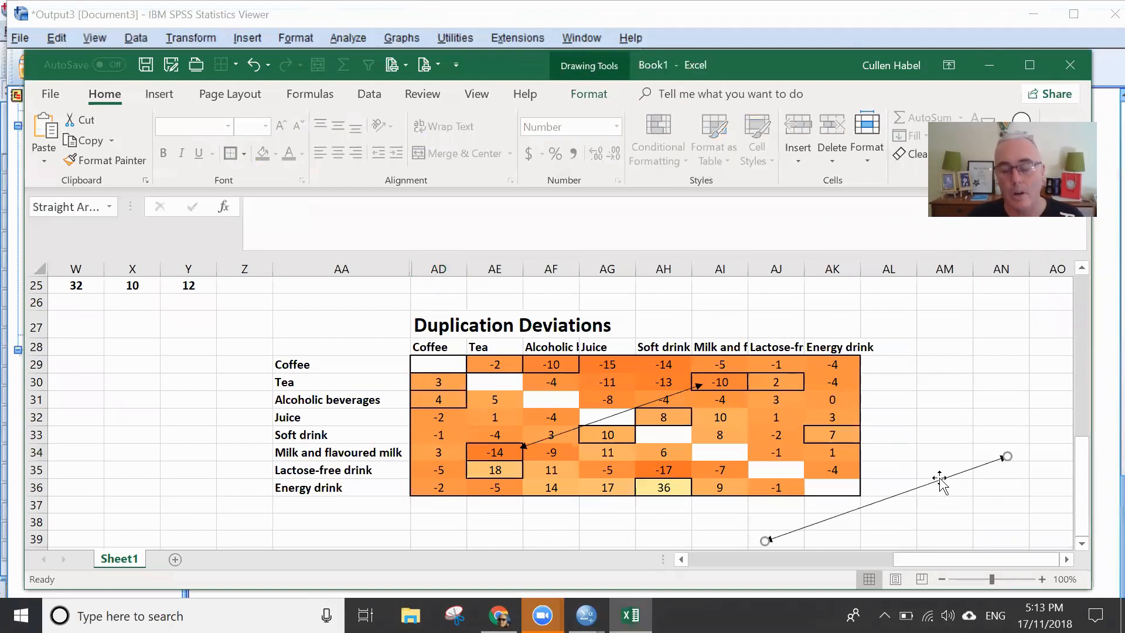
key("Delete")
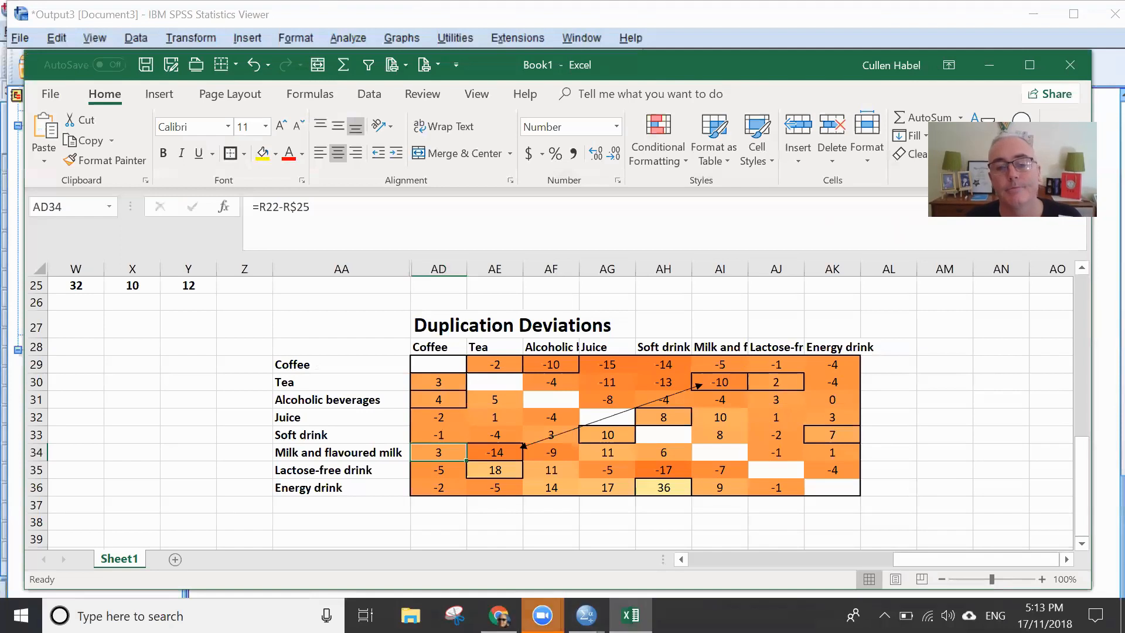
left_click(542, 615)
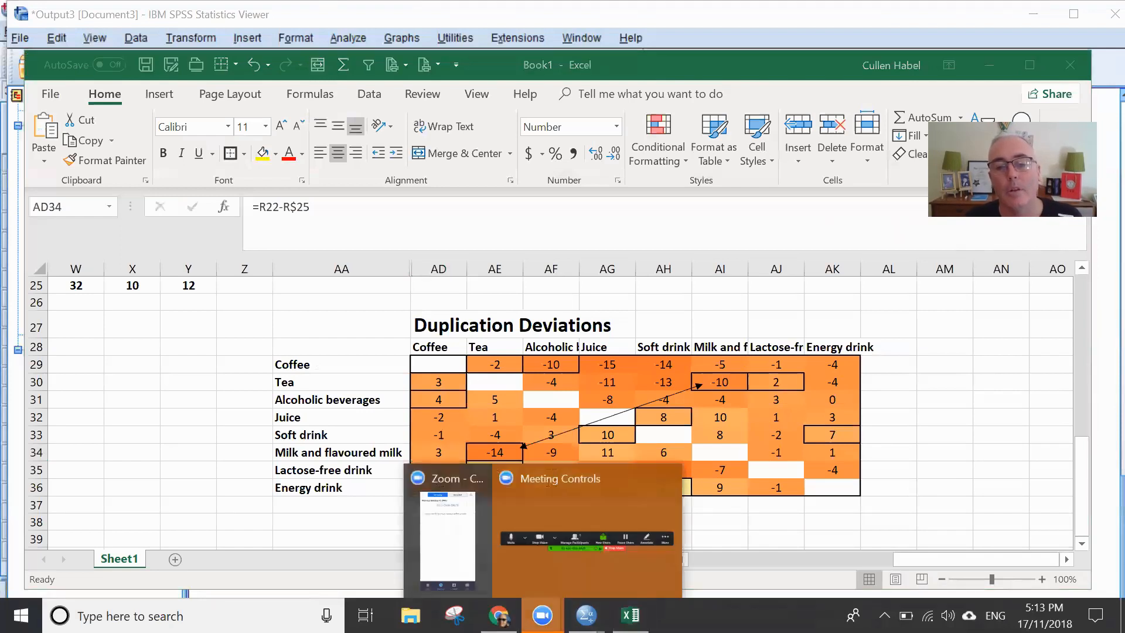